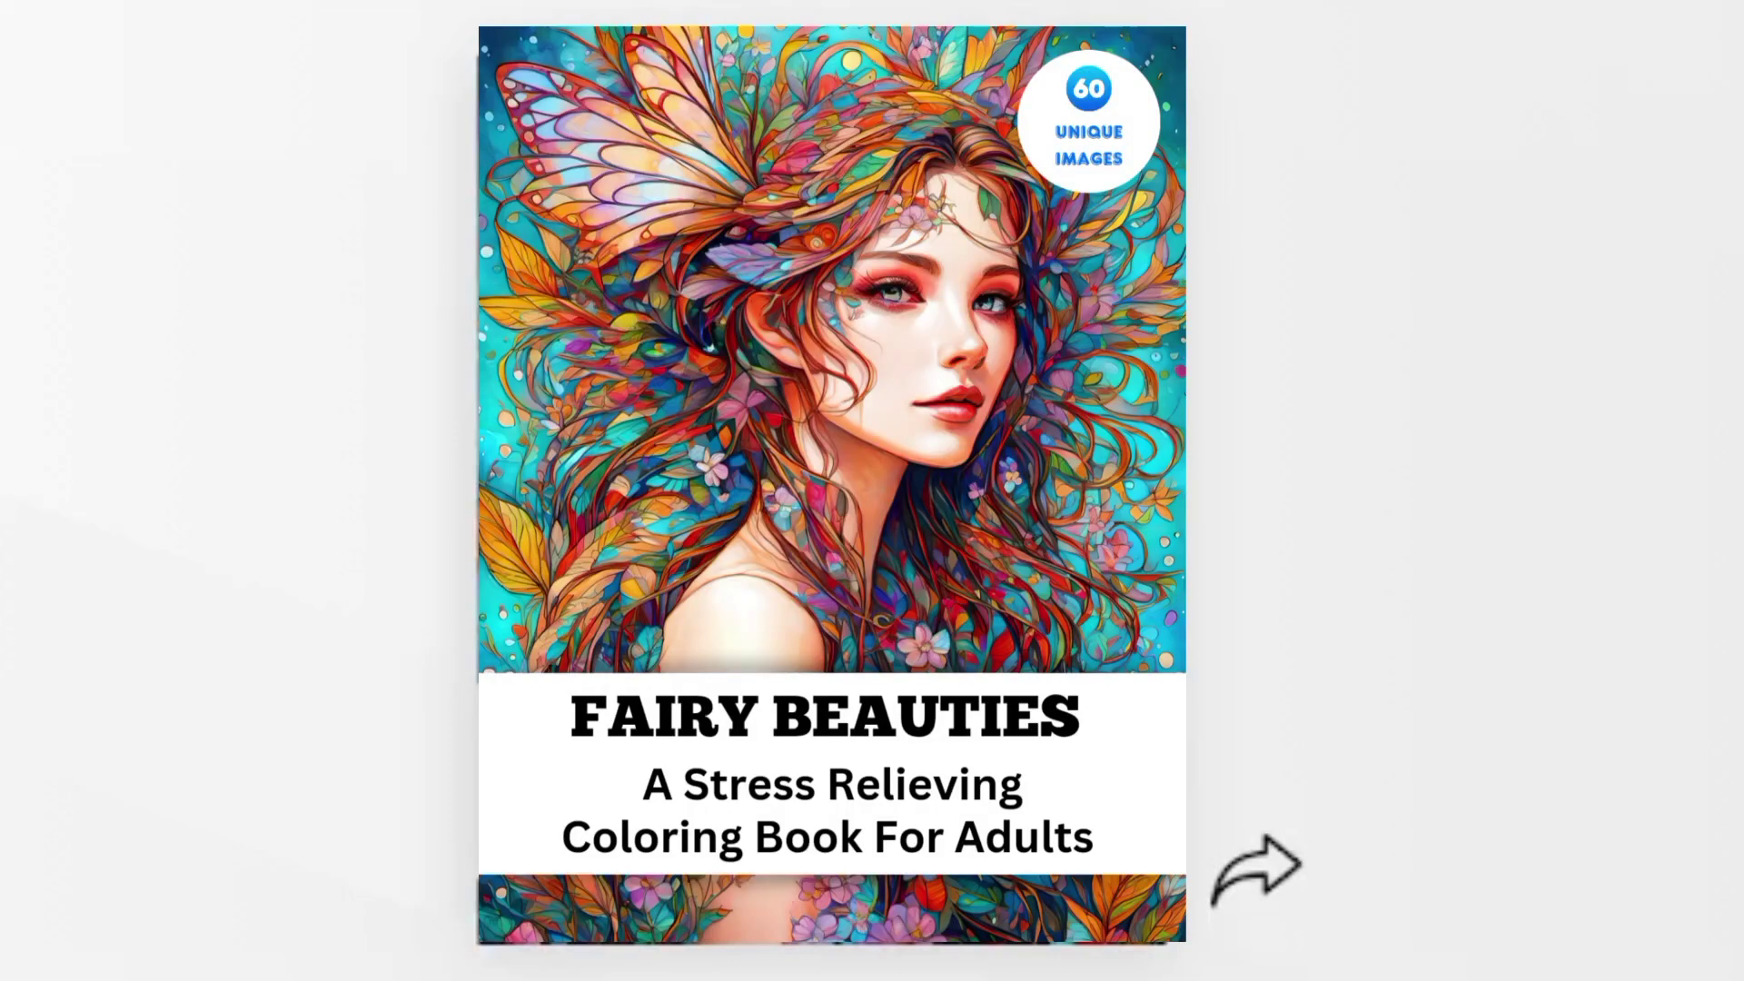
# Page forward through the Fairy Beauties coloring book preview to examine its title page and line-art illustrations.
pyautogui.click(1263, 870)
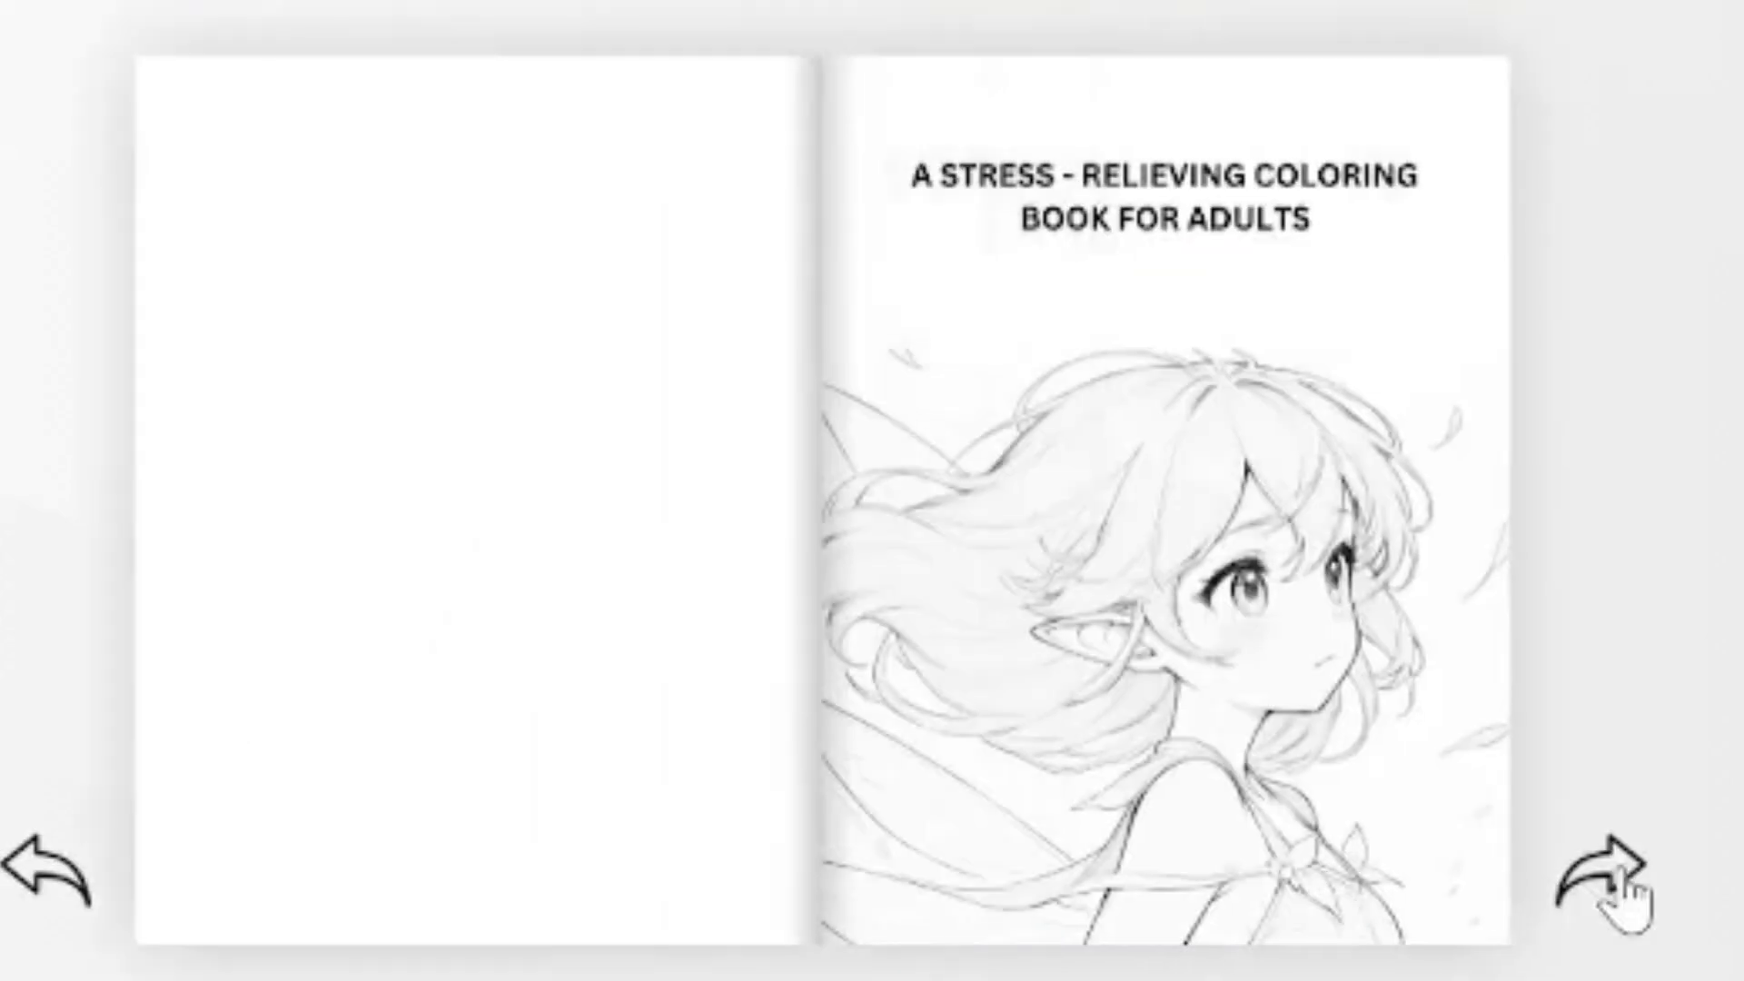
pyautogui.click(1626, 895)
pyautogui.click(1626, 895)
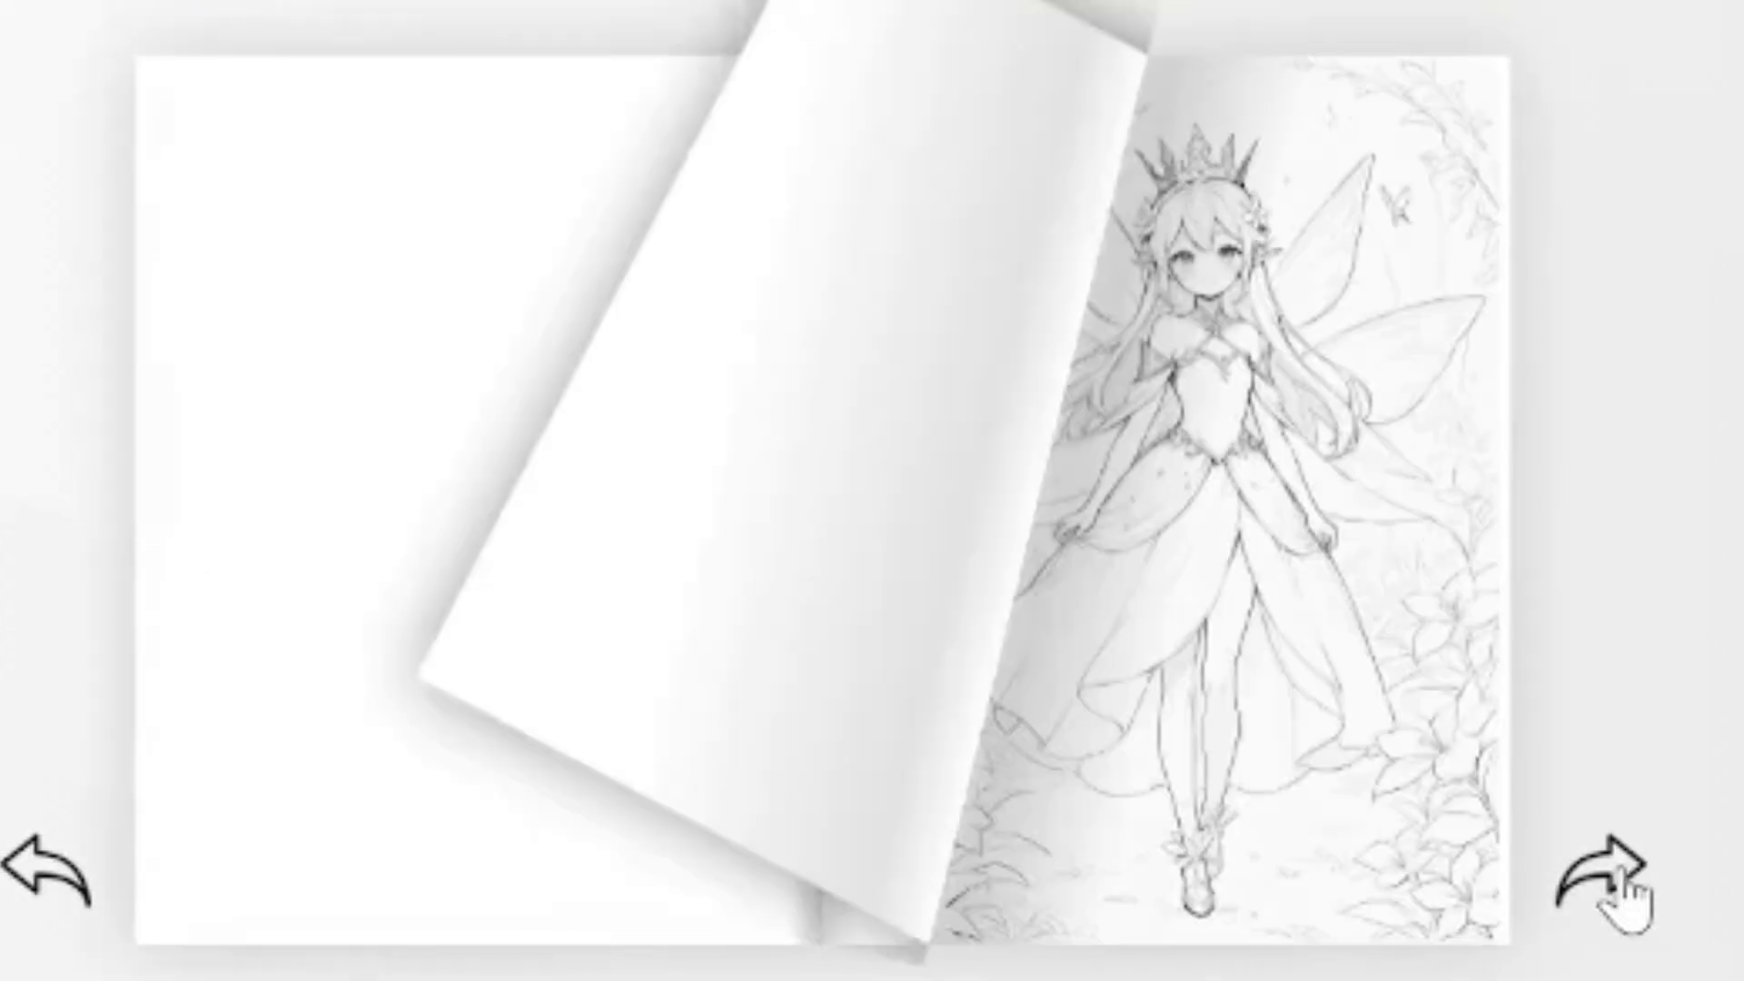
pyautogui.click(1626, 895)
pyautogui.click(1626, 894)
pyautogui.click(1626, 895)
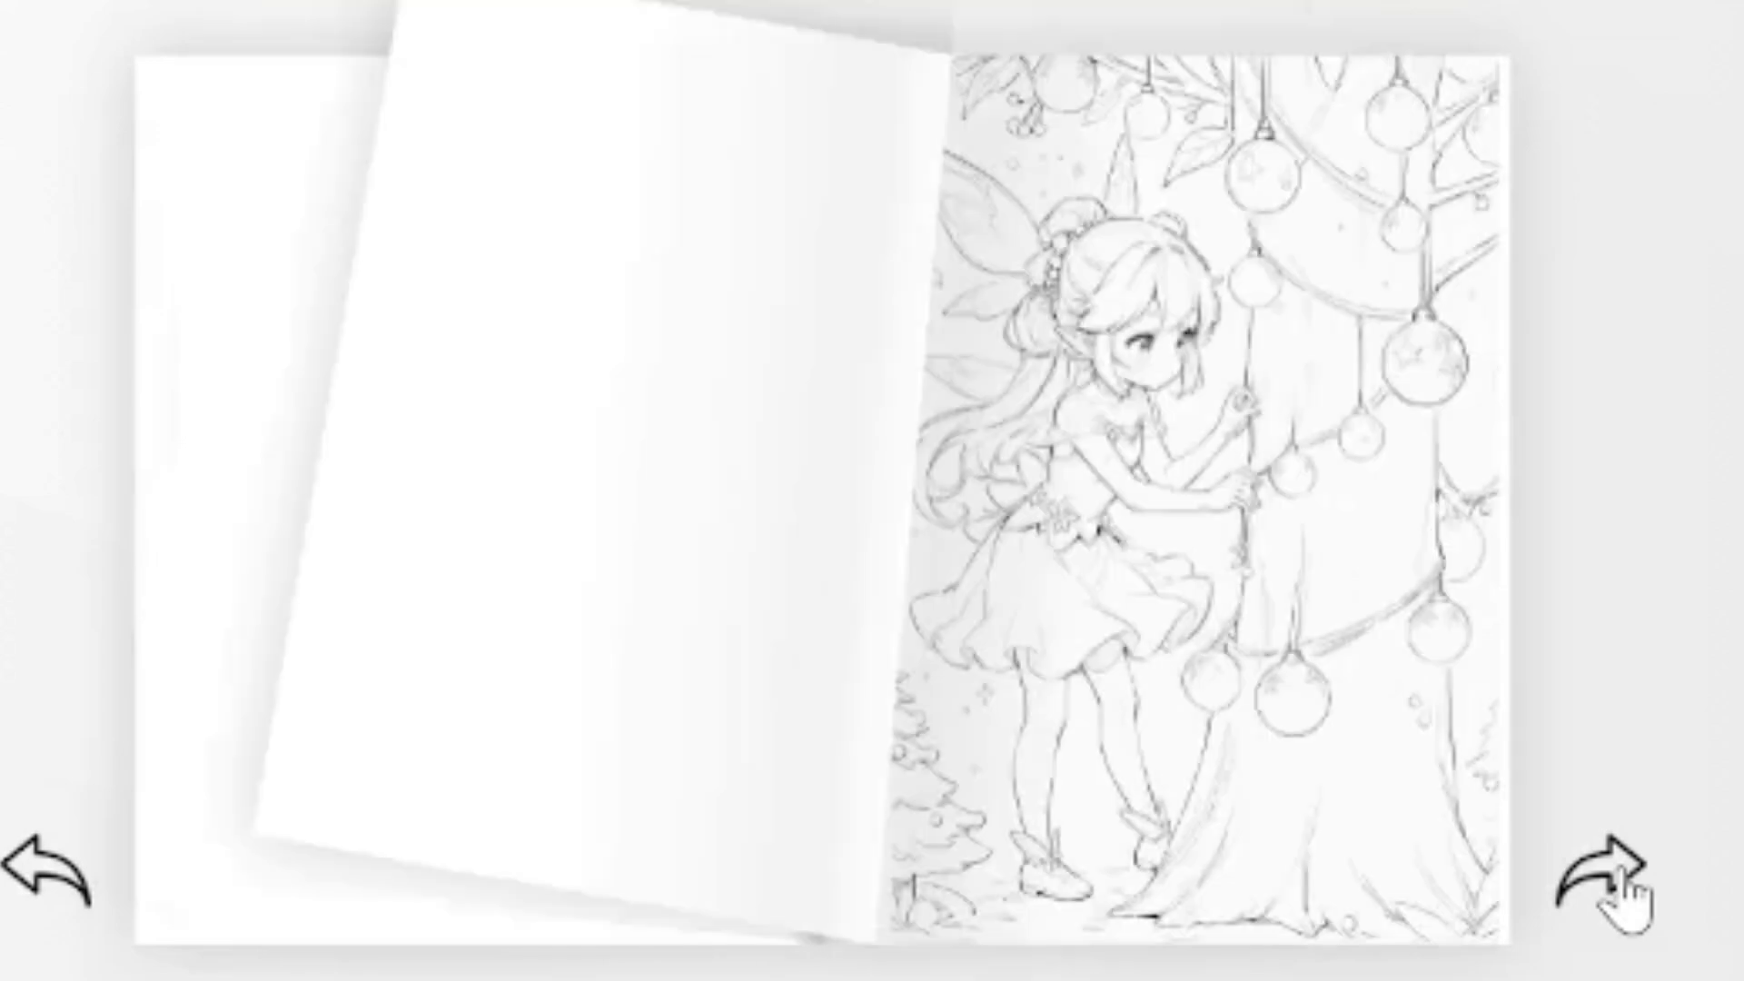
pyautogui.click(1626, 895)
pyautogui.click(1626, 895)
# Page back through the coloring book preview, past the title page, to review the fairy illustrations in reverse order.
pyautogui.click(45, 872)
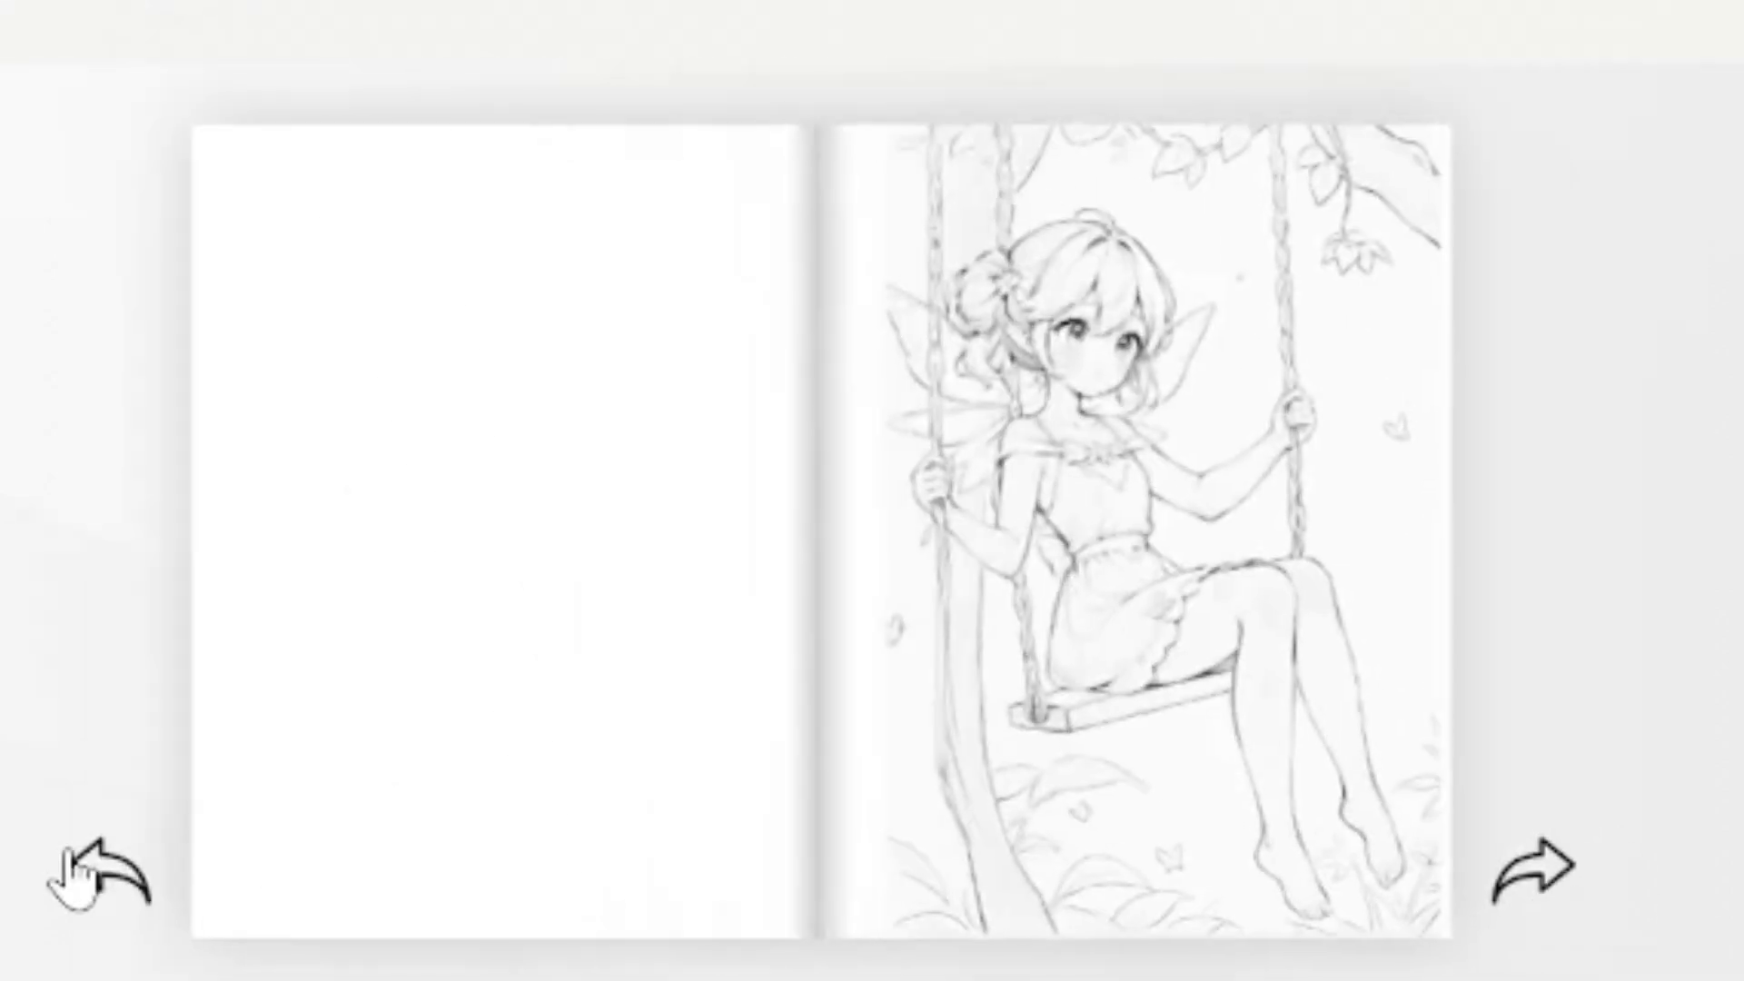
pyautogui.click(70, 872)
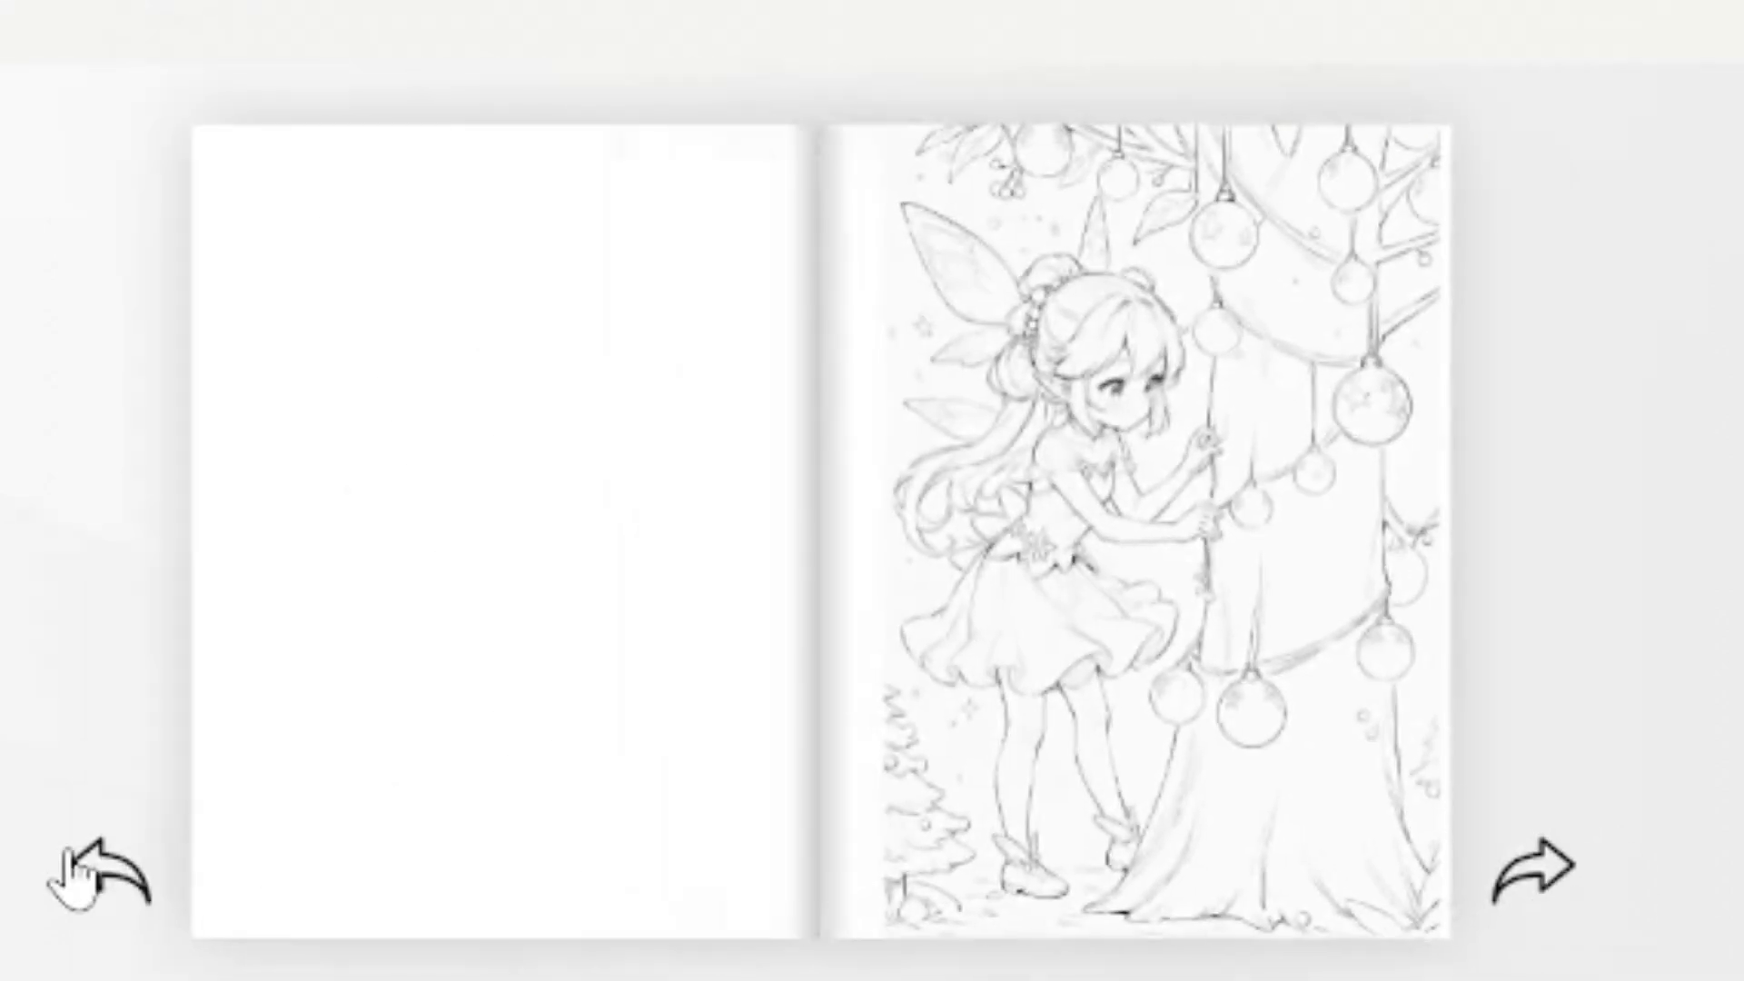
pyautogui.click(71, 872)
pyautogui.click(71, 872)
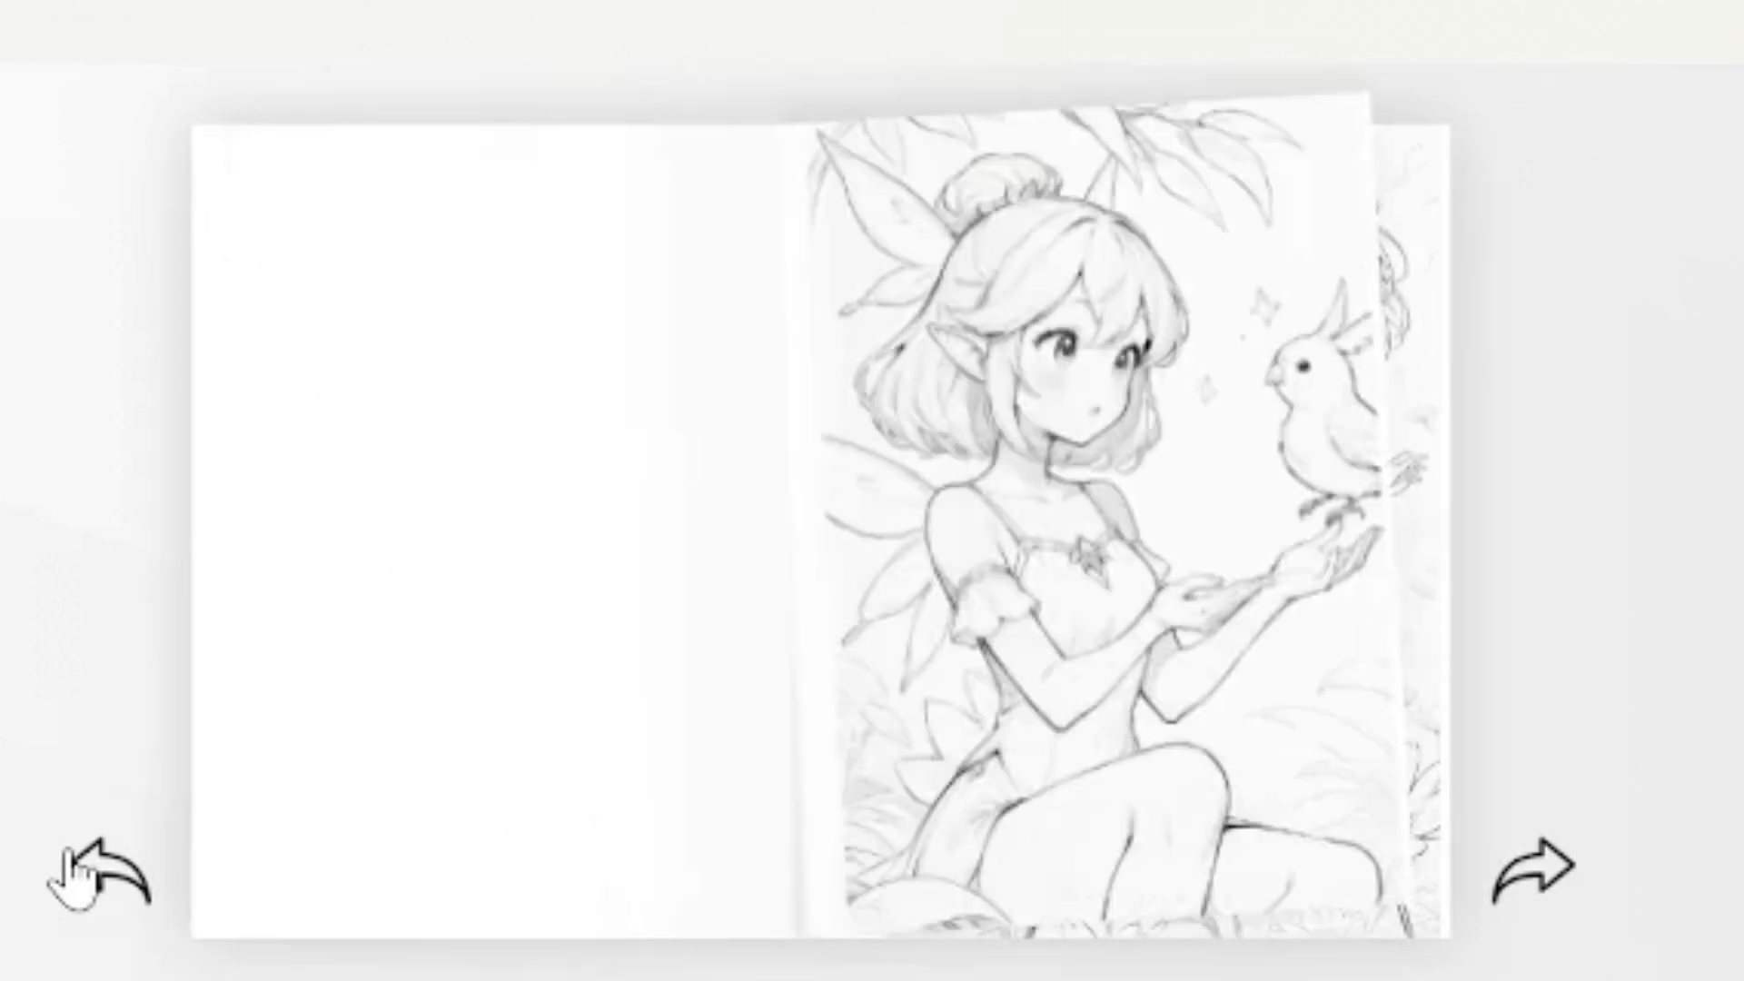
pyautogui.click(71, 872)
pyautogui.click(70, 872)
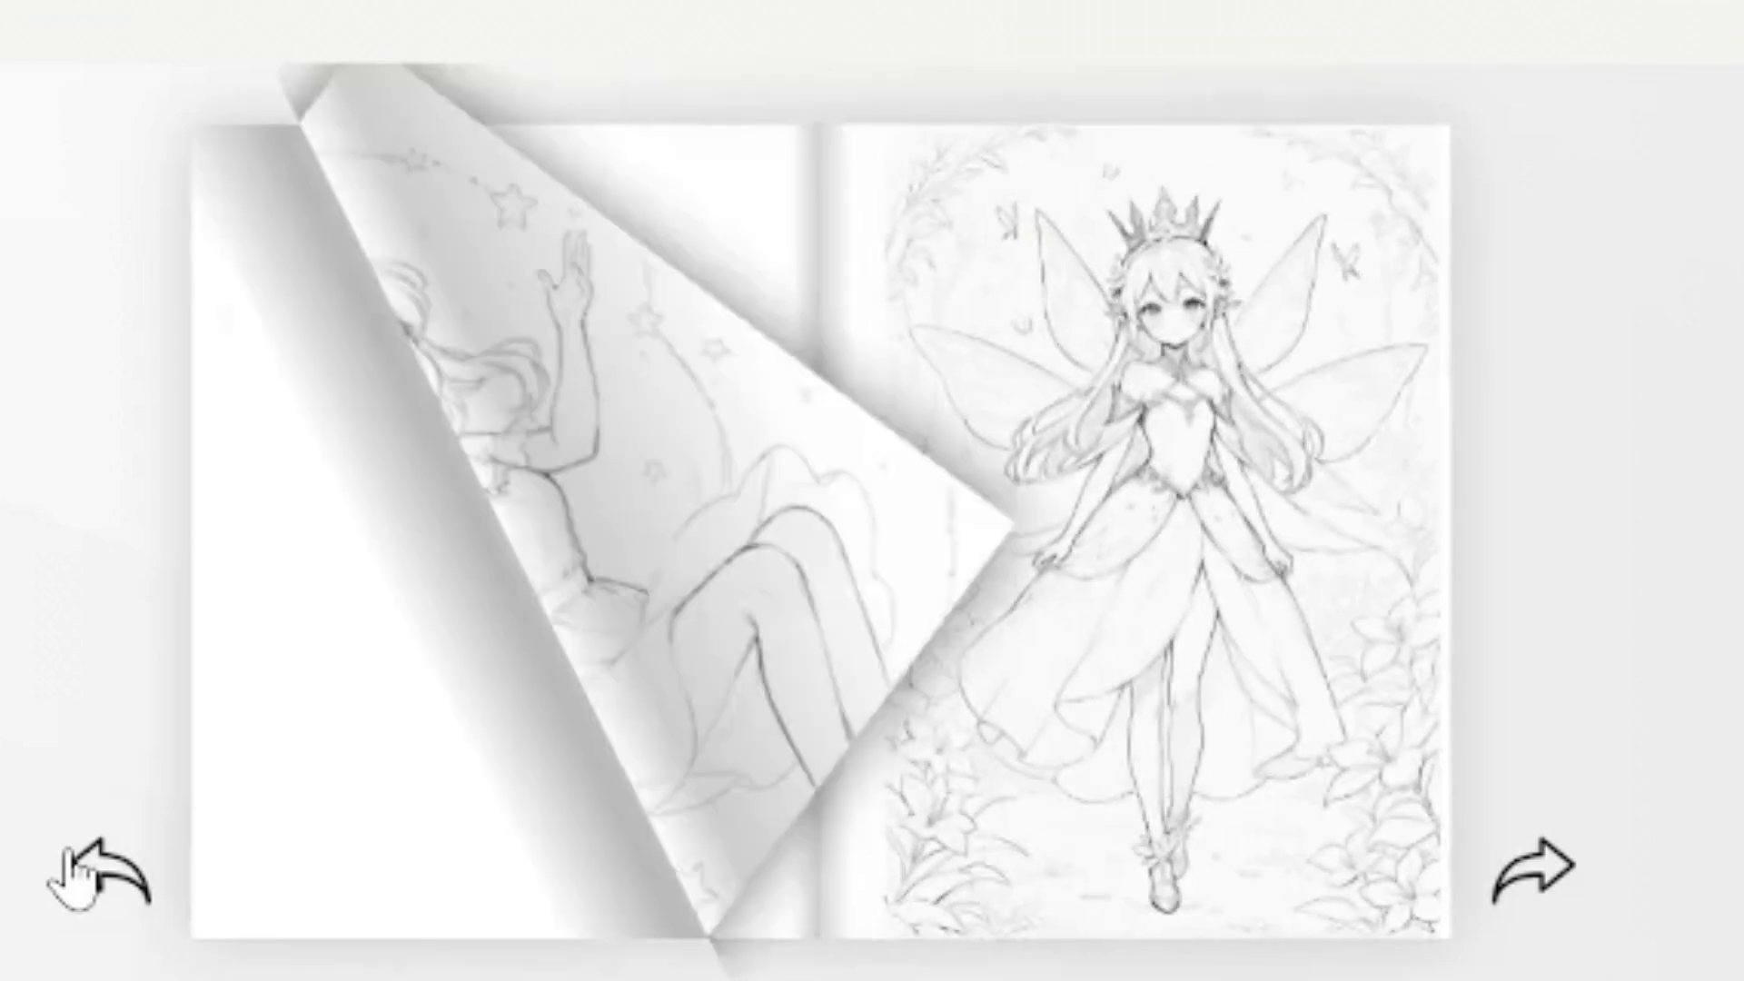
pyautogui.click(73, 872)
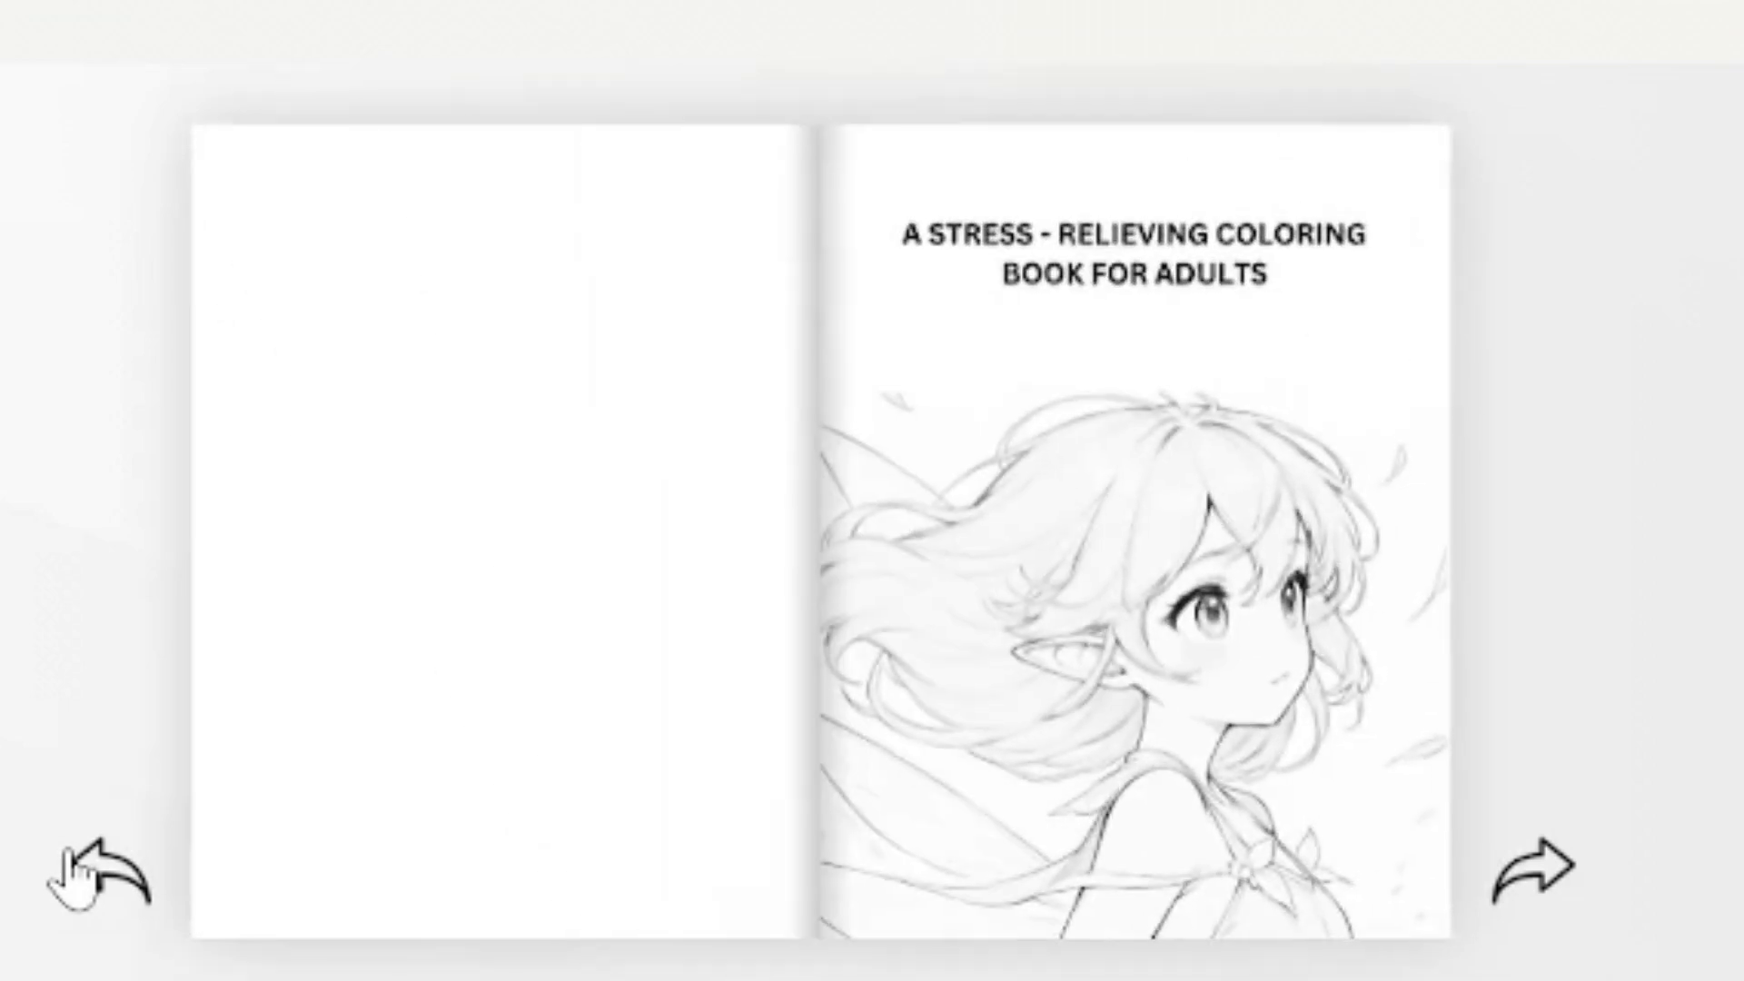
pyautogui.click(77, 874)
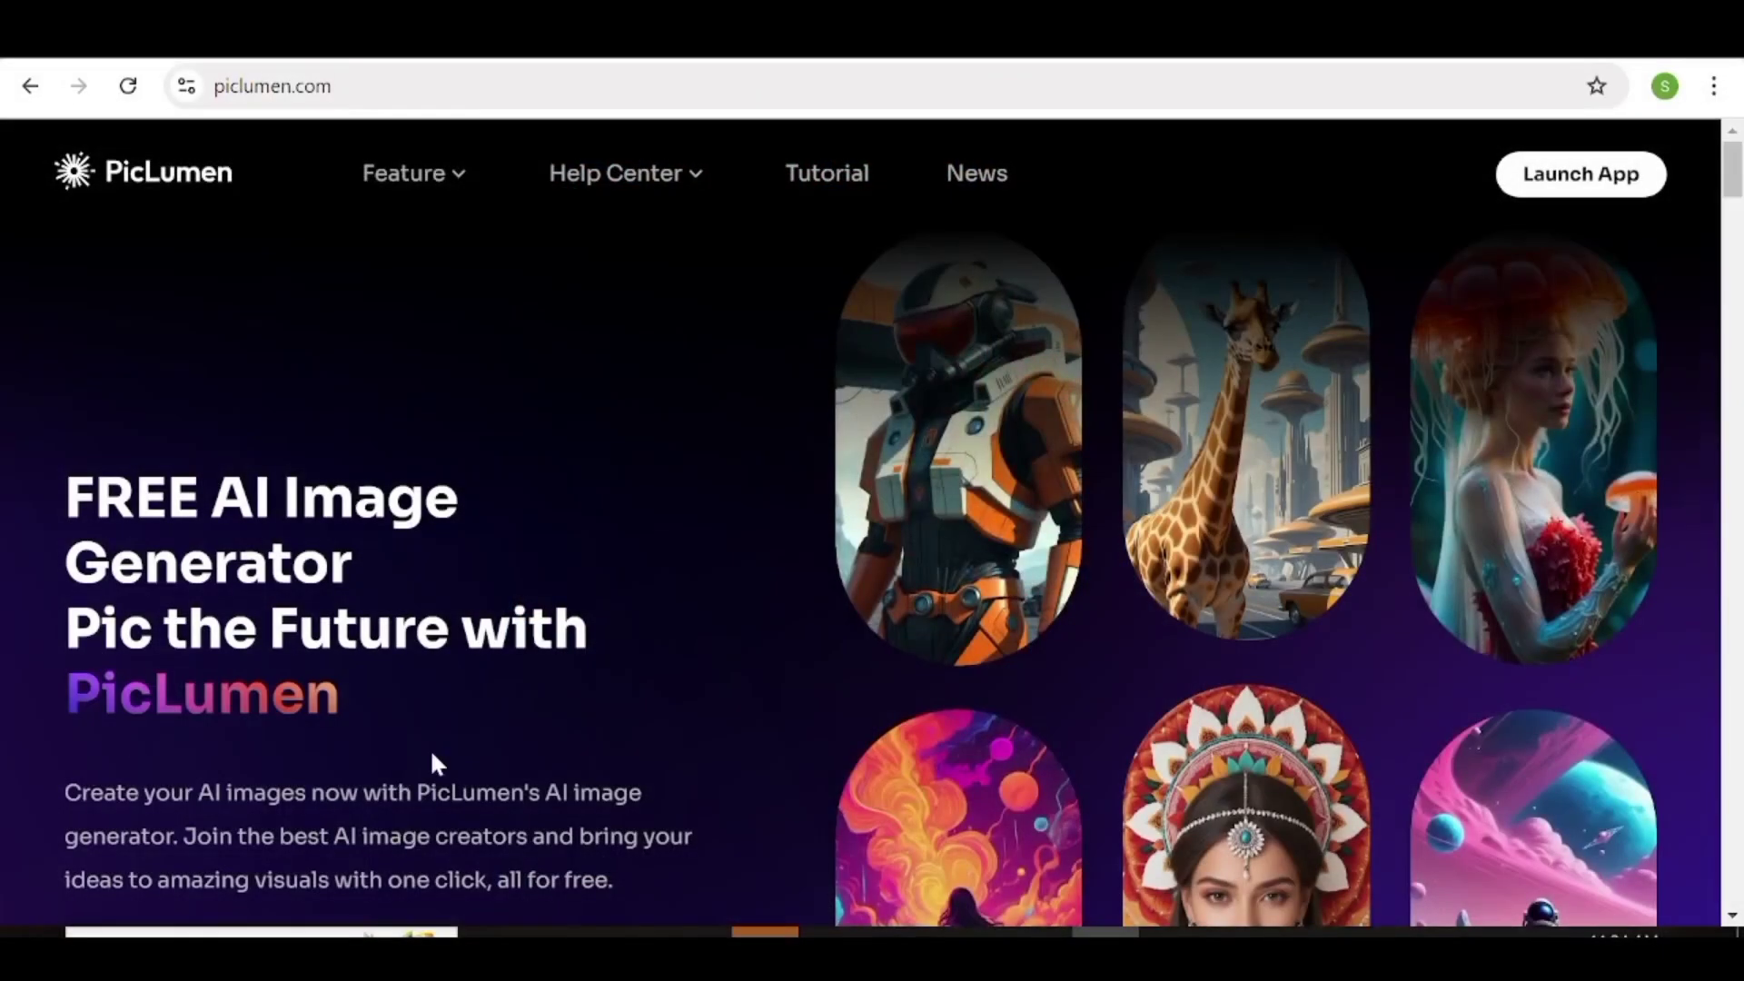
# Switch to the PicLumen homepage and review its feature sections, including text-to-image, image reference, inpainting and outpainting.
pyautogui.scroll(-3, 898, 570)
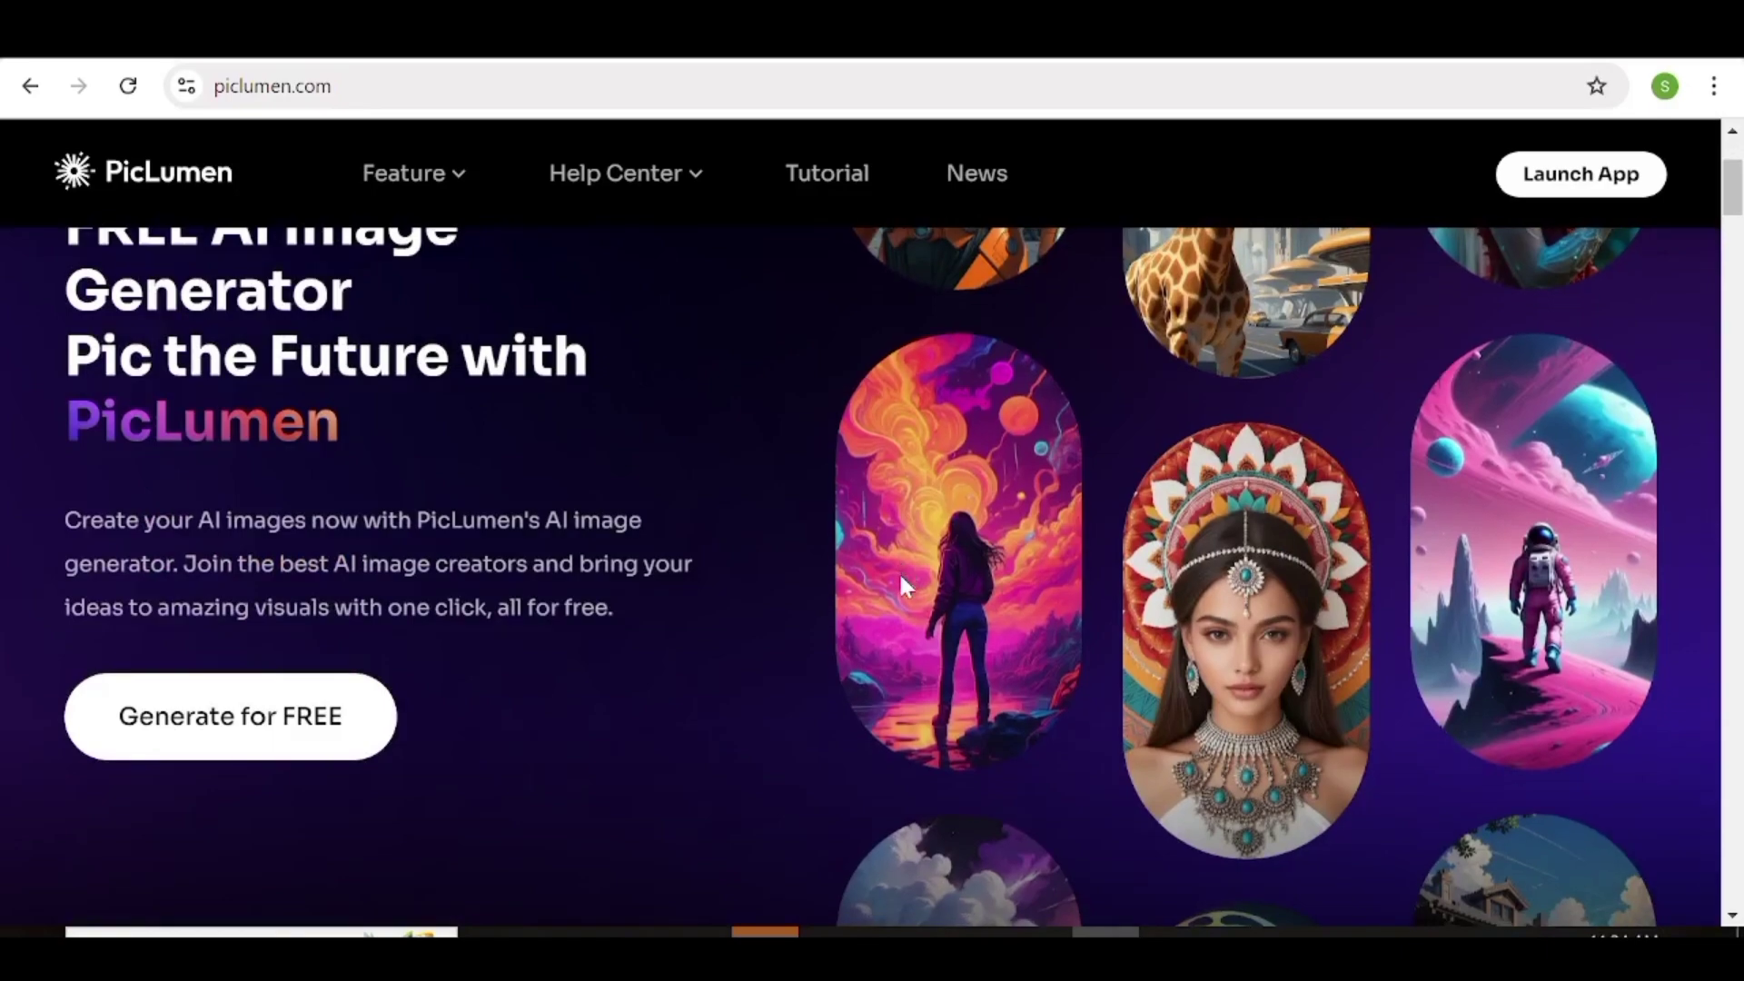
pyautogui.scroll(-4, 1476, 516)
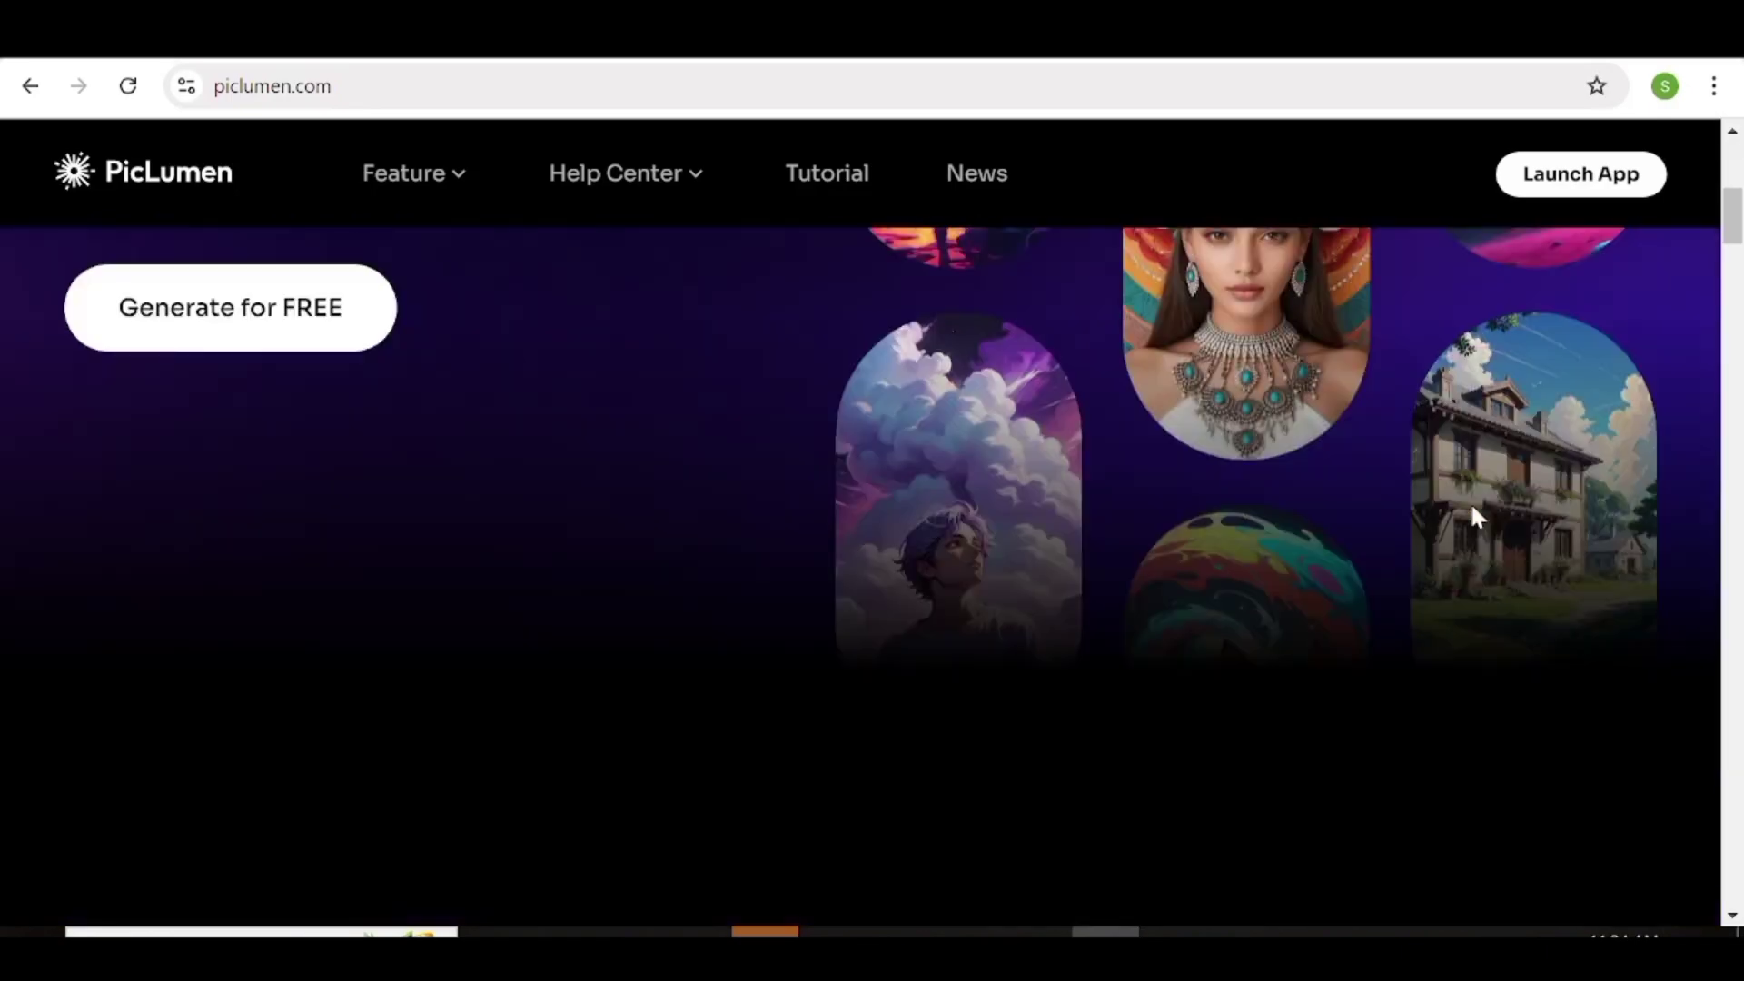
pyautogui.scroll(-2, 1476, 515)
pyautogui.scroll(-5, 1476, 516)
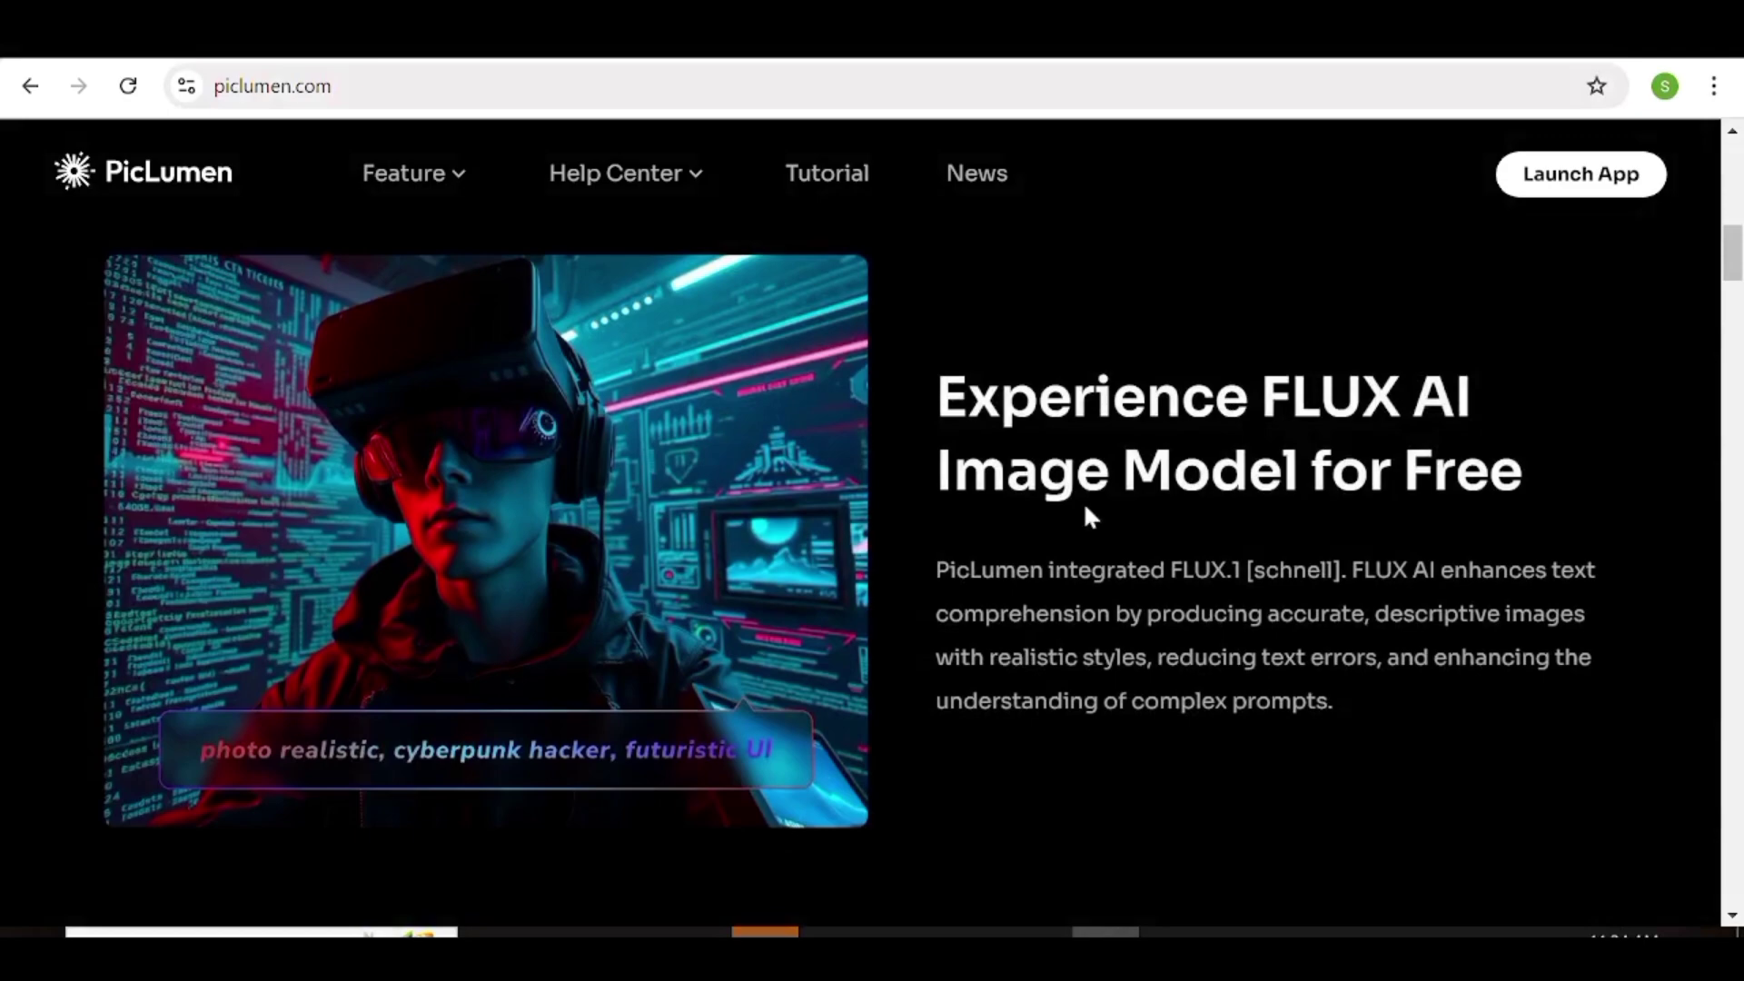
pyautogui.scroll(-7, 1192, 700)
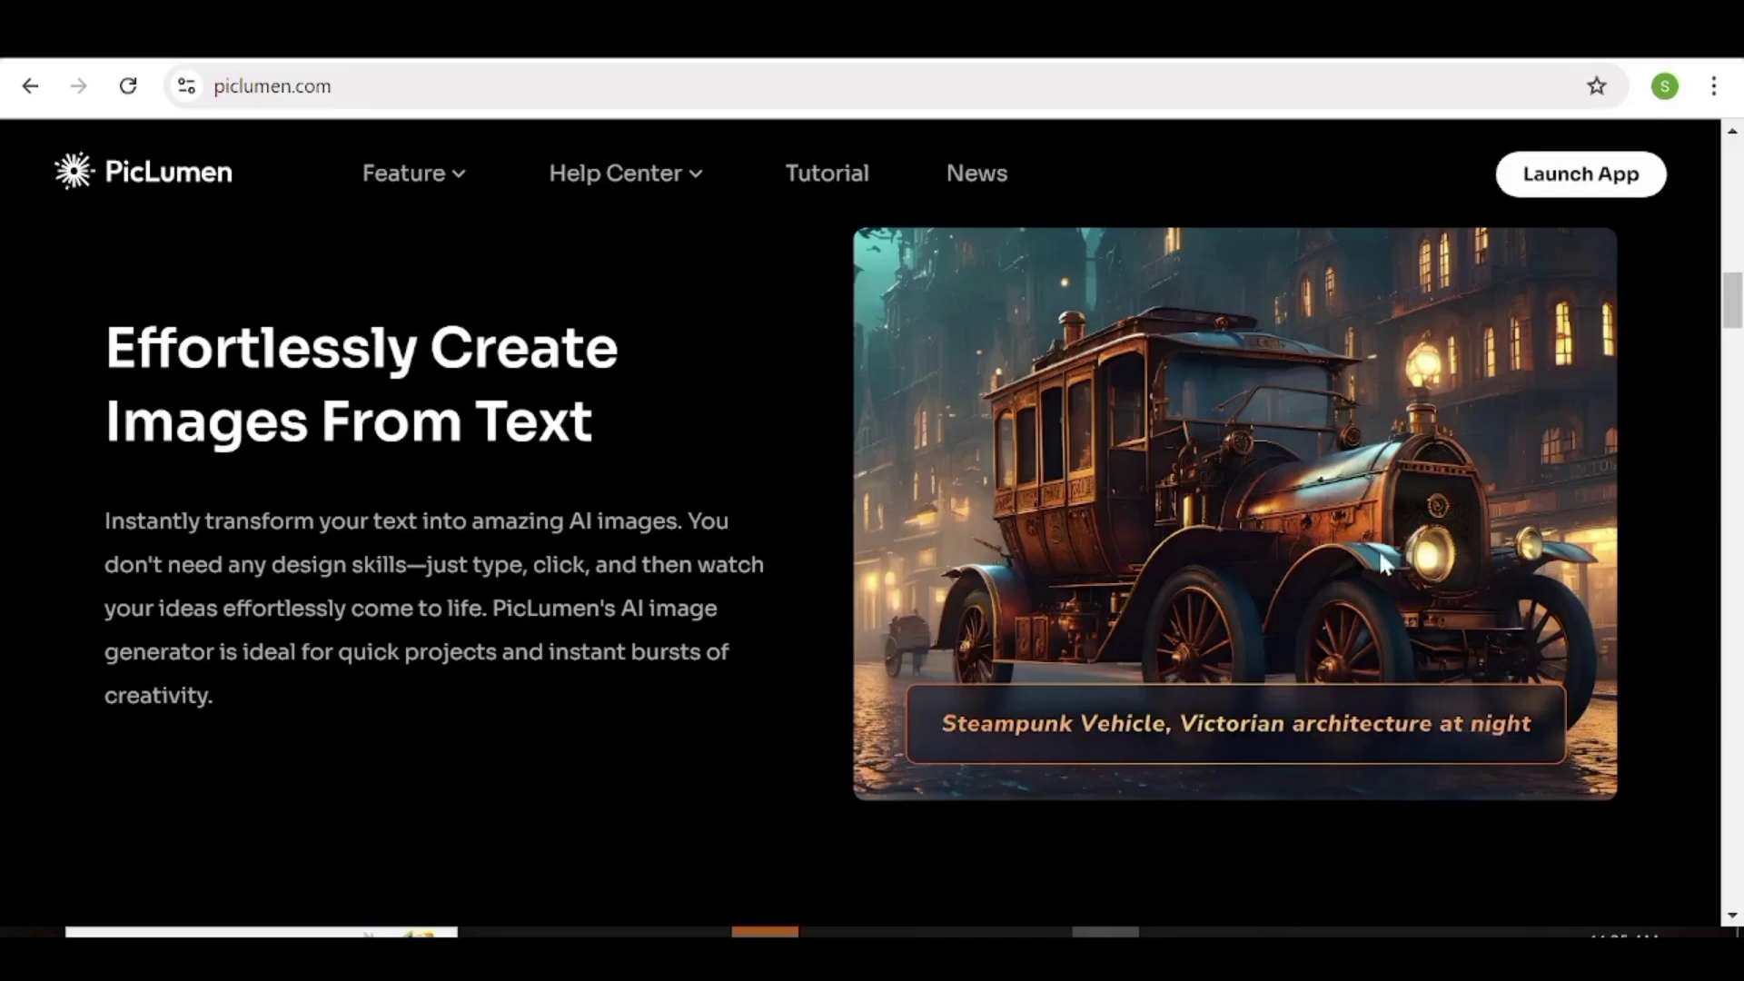
pyautogui.scroll(-5, 1377, 548)
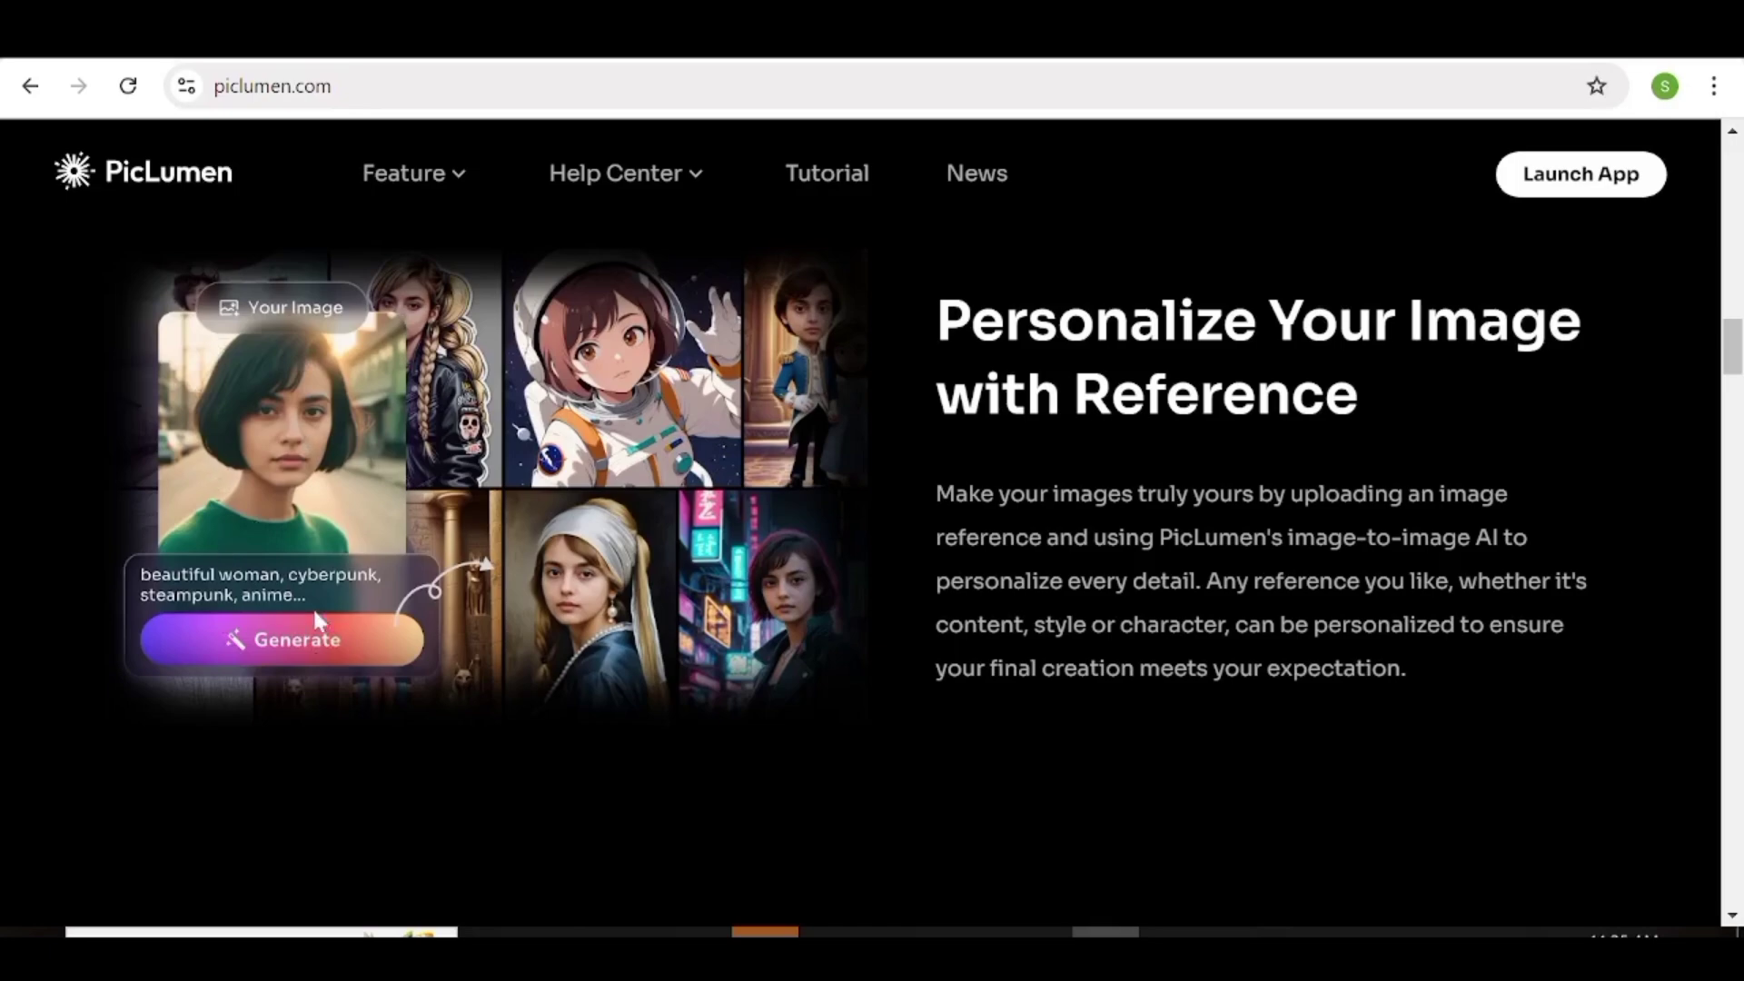
pyautogui.scroll(-3, 1012, 659)
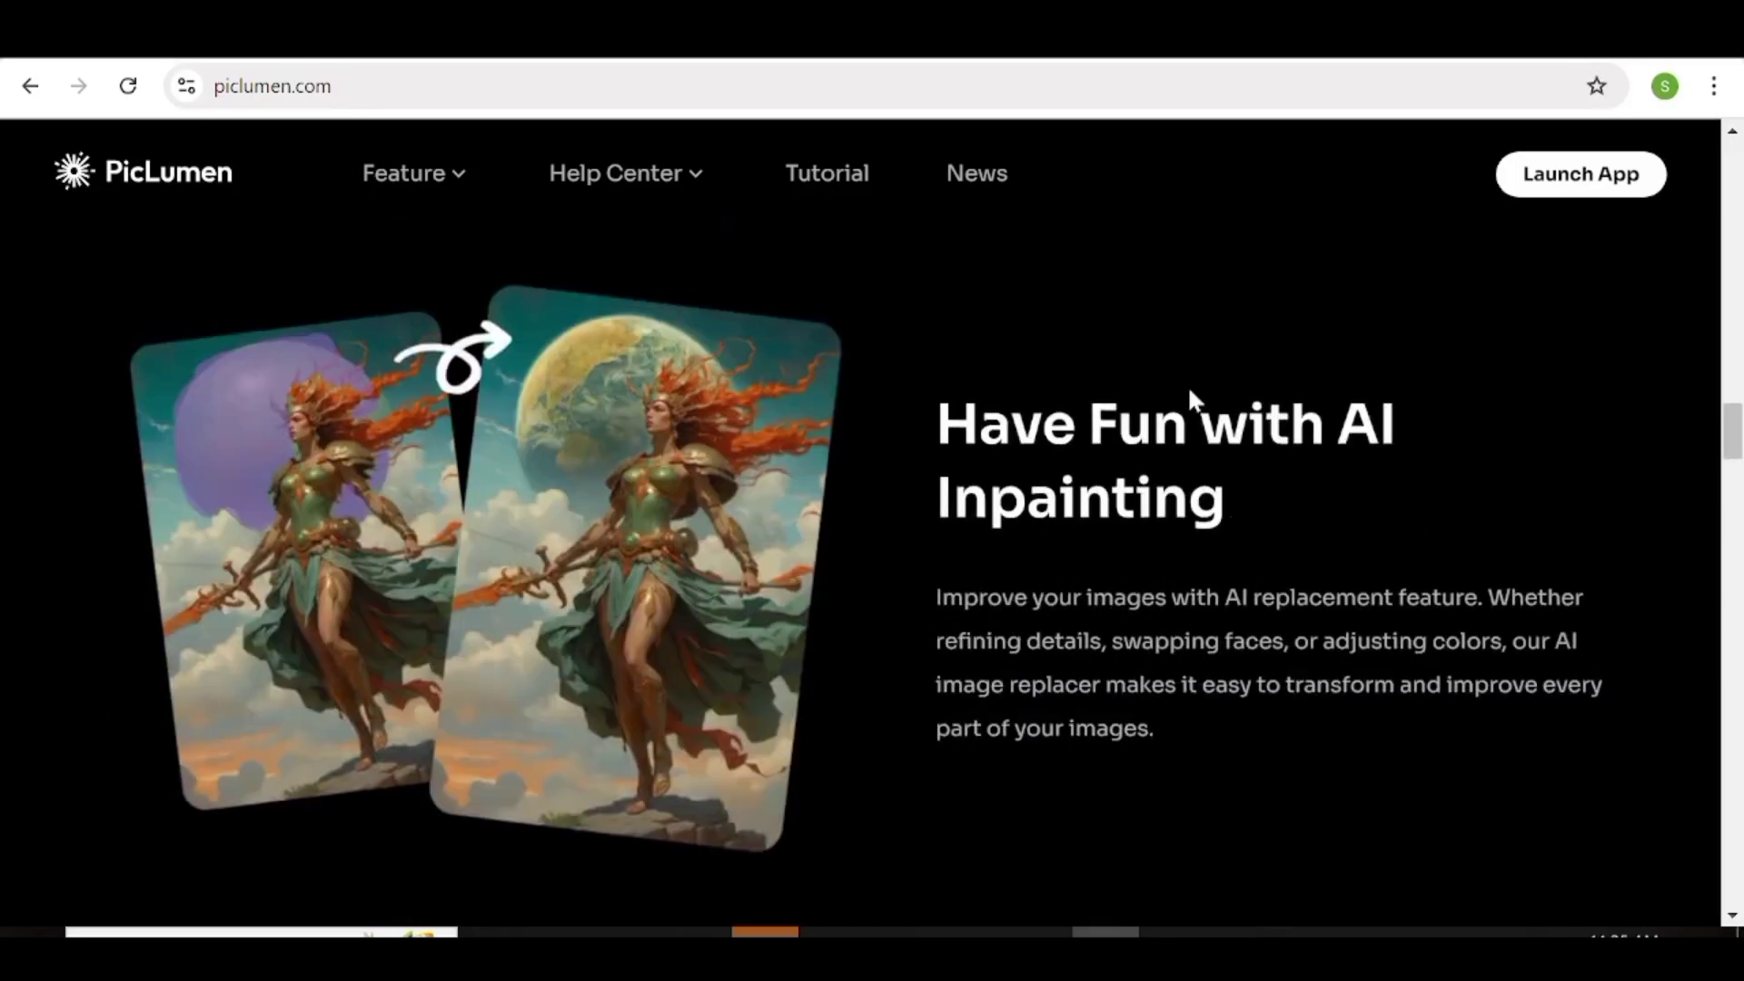
pyautogui.scroll(-3, 1012, 647)
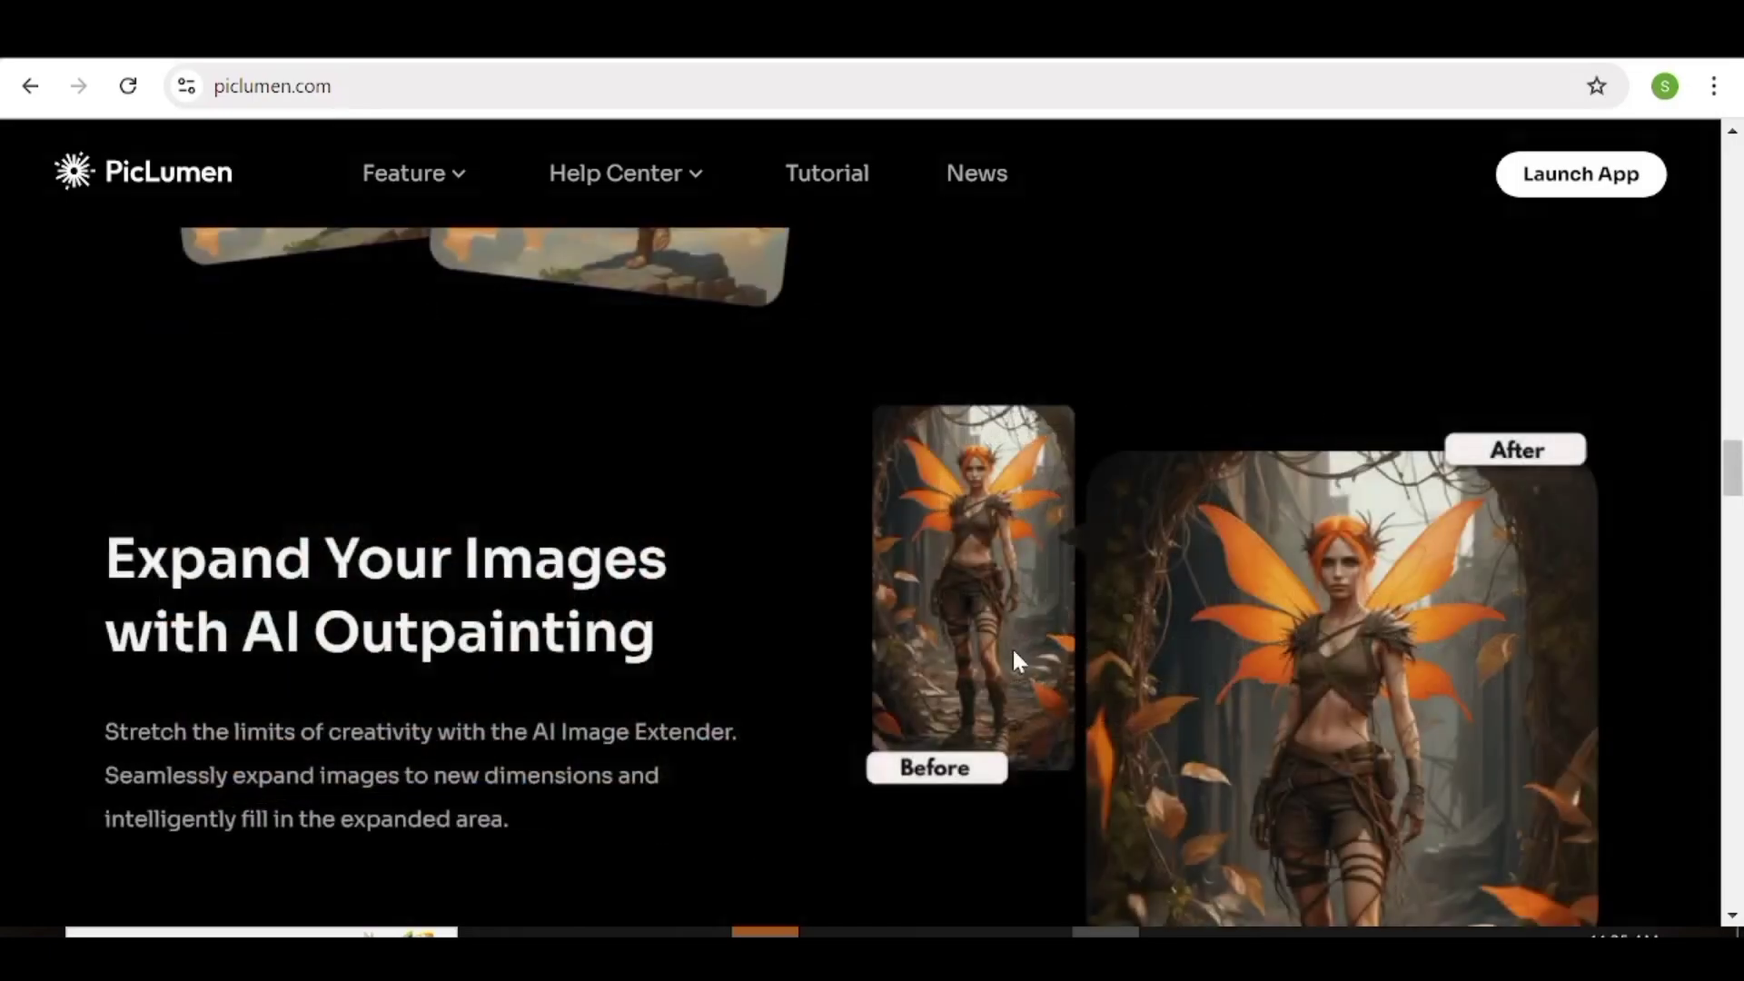
pyautogui.scroll(-1, 1012, 647)
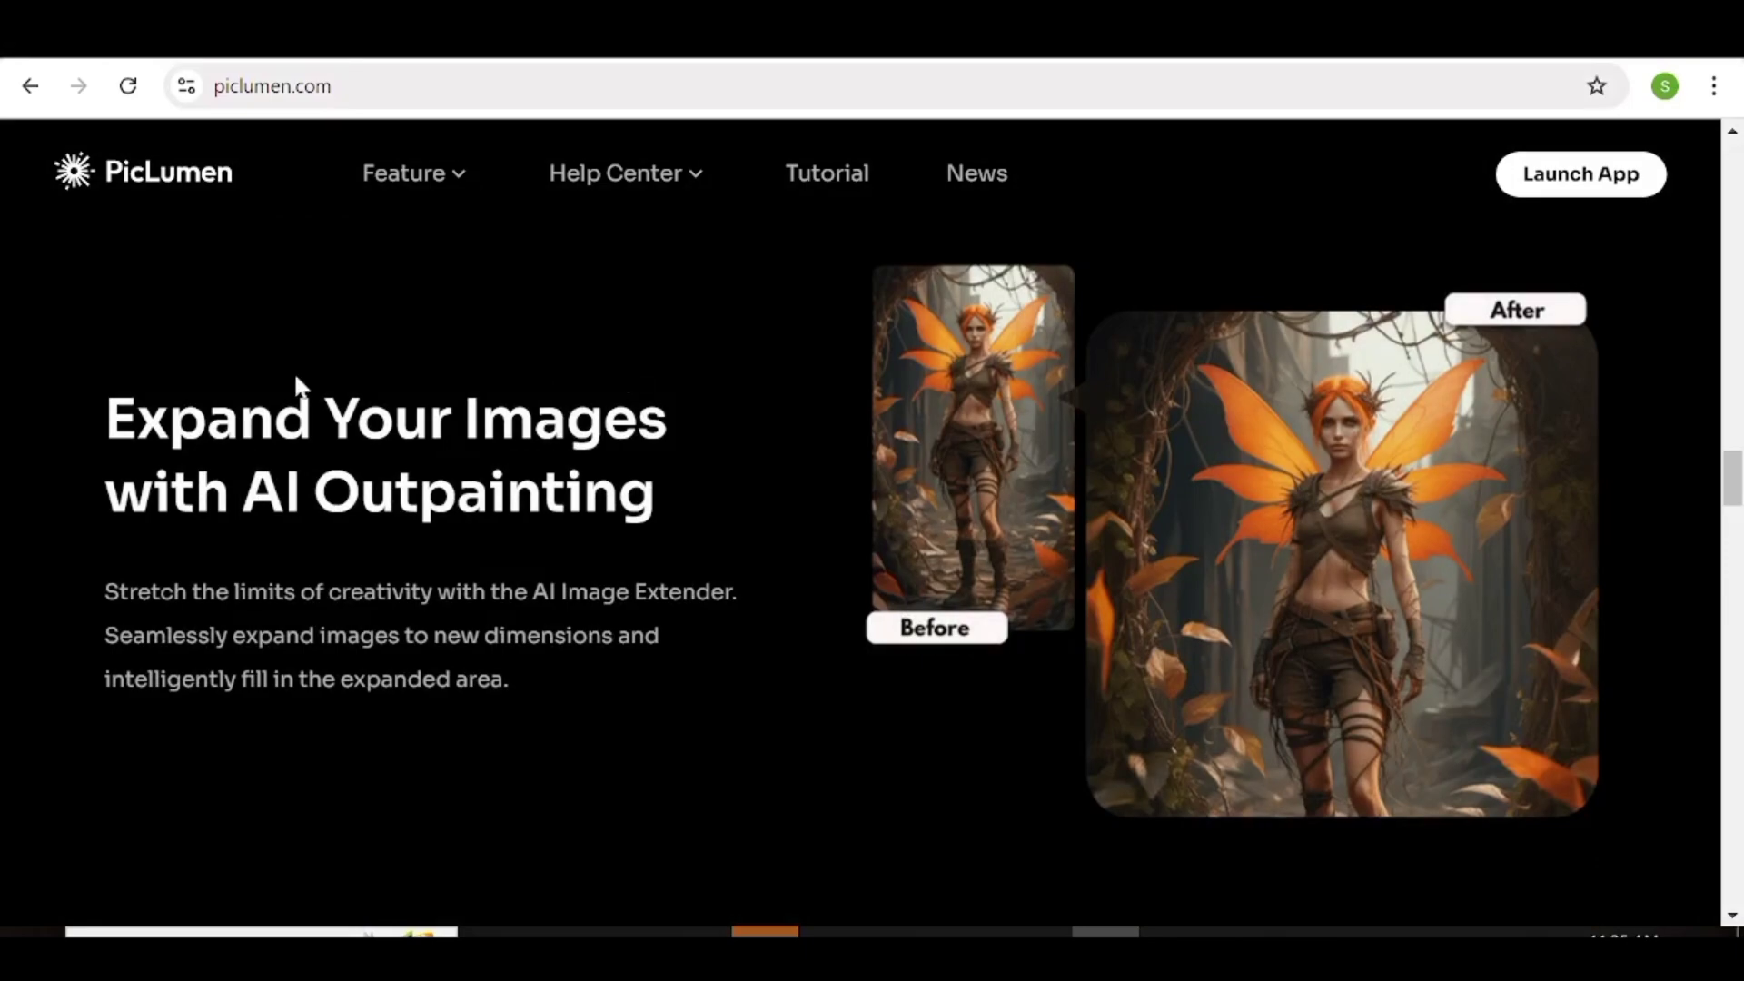
pyautogui.scroll(-5, 1362, 444)
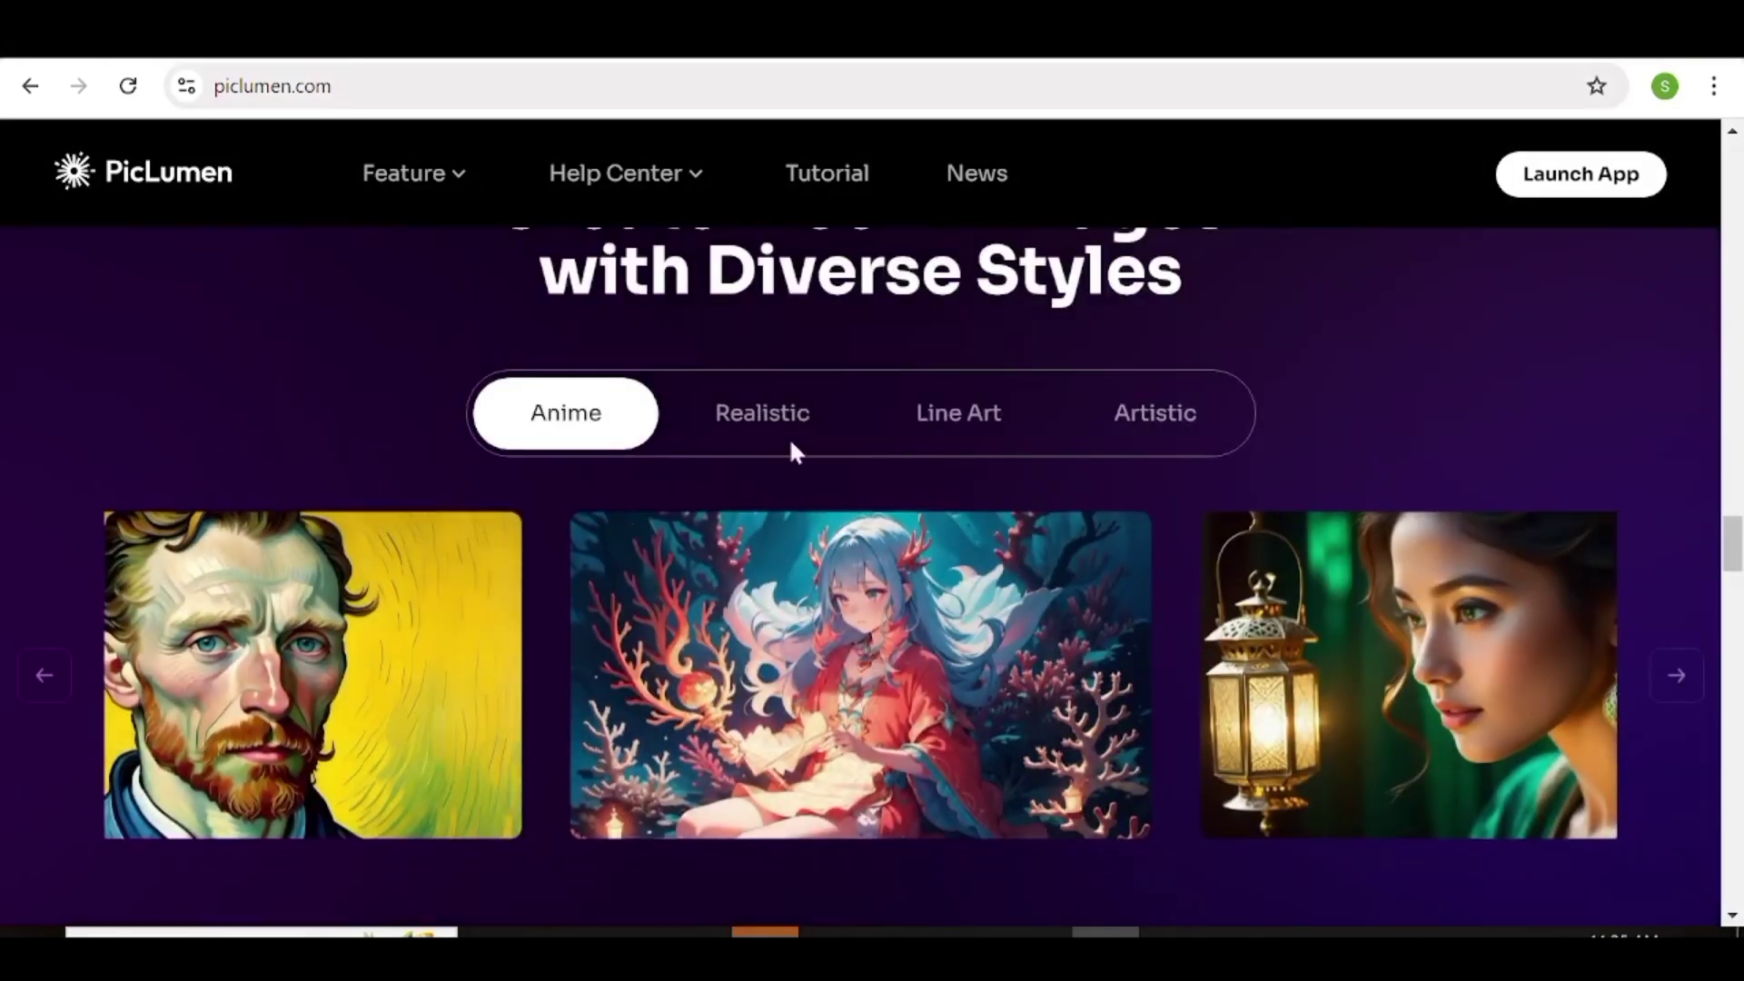
# Preview the Realistic, Line Art and Artistic samples in the diverse styles showcase.
pyautogui.click(762, 422)
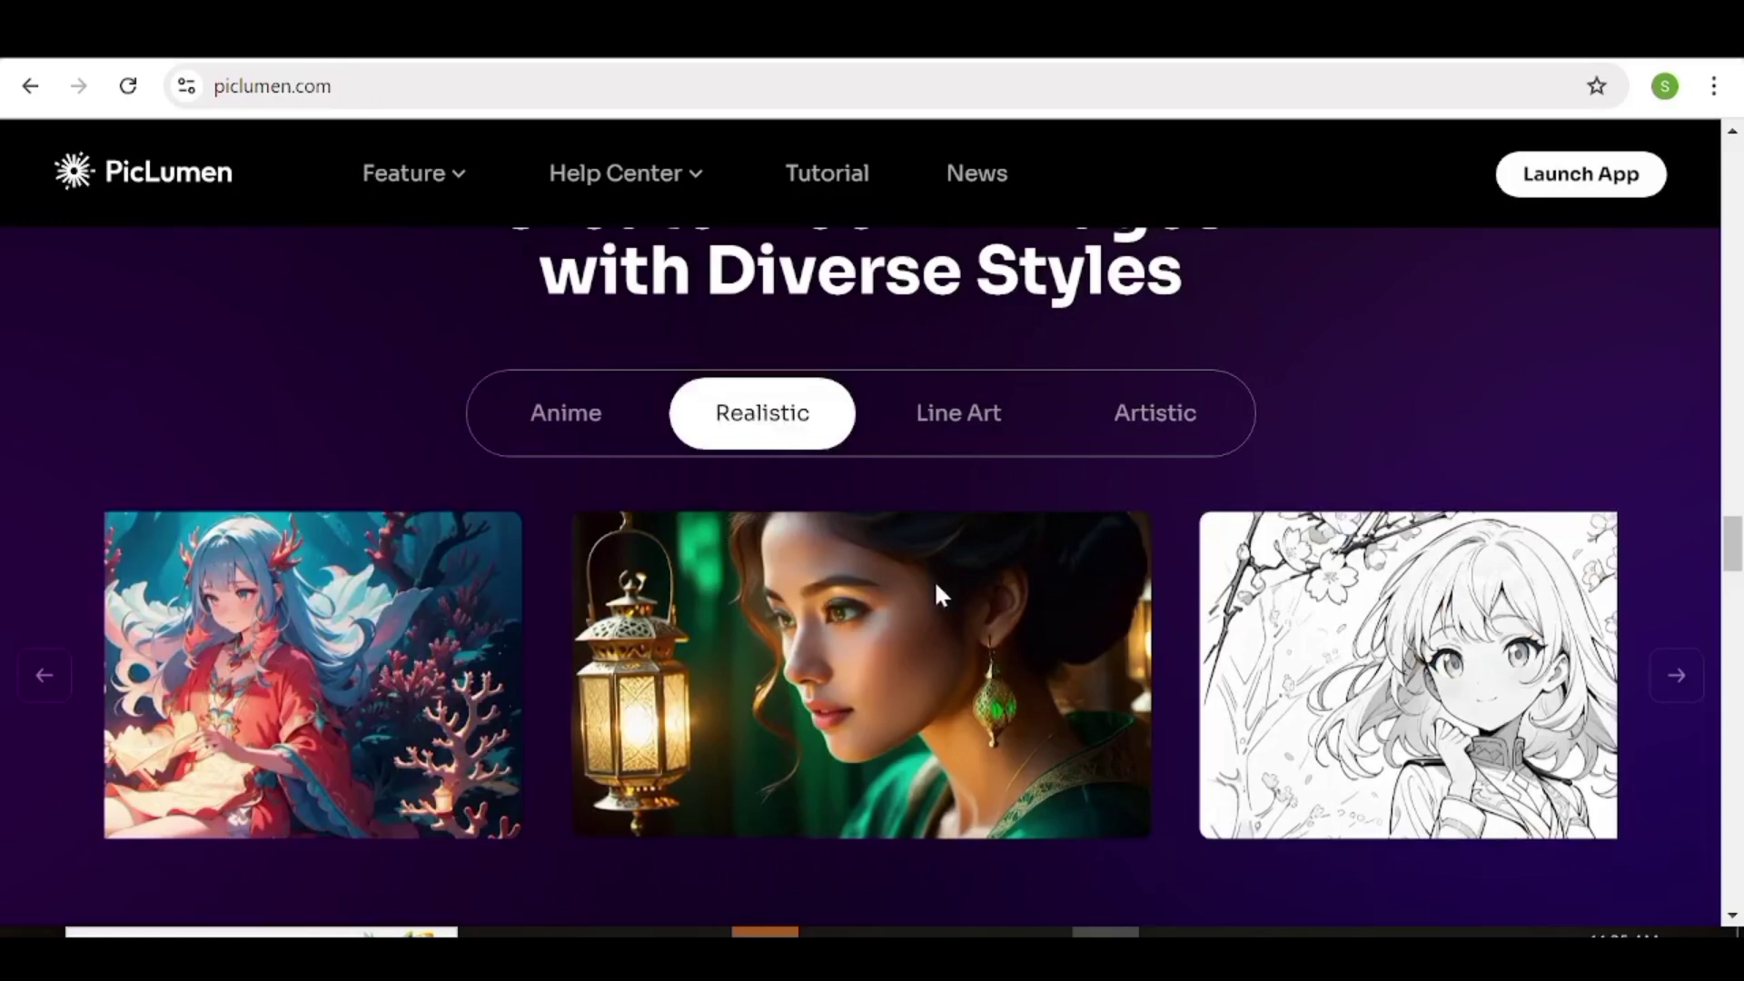
pyautogui.click(919, 418)
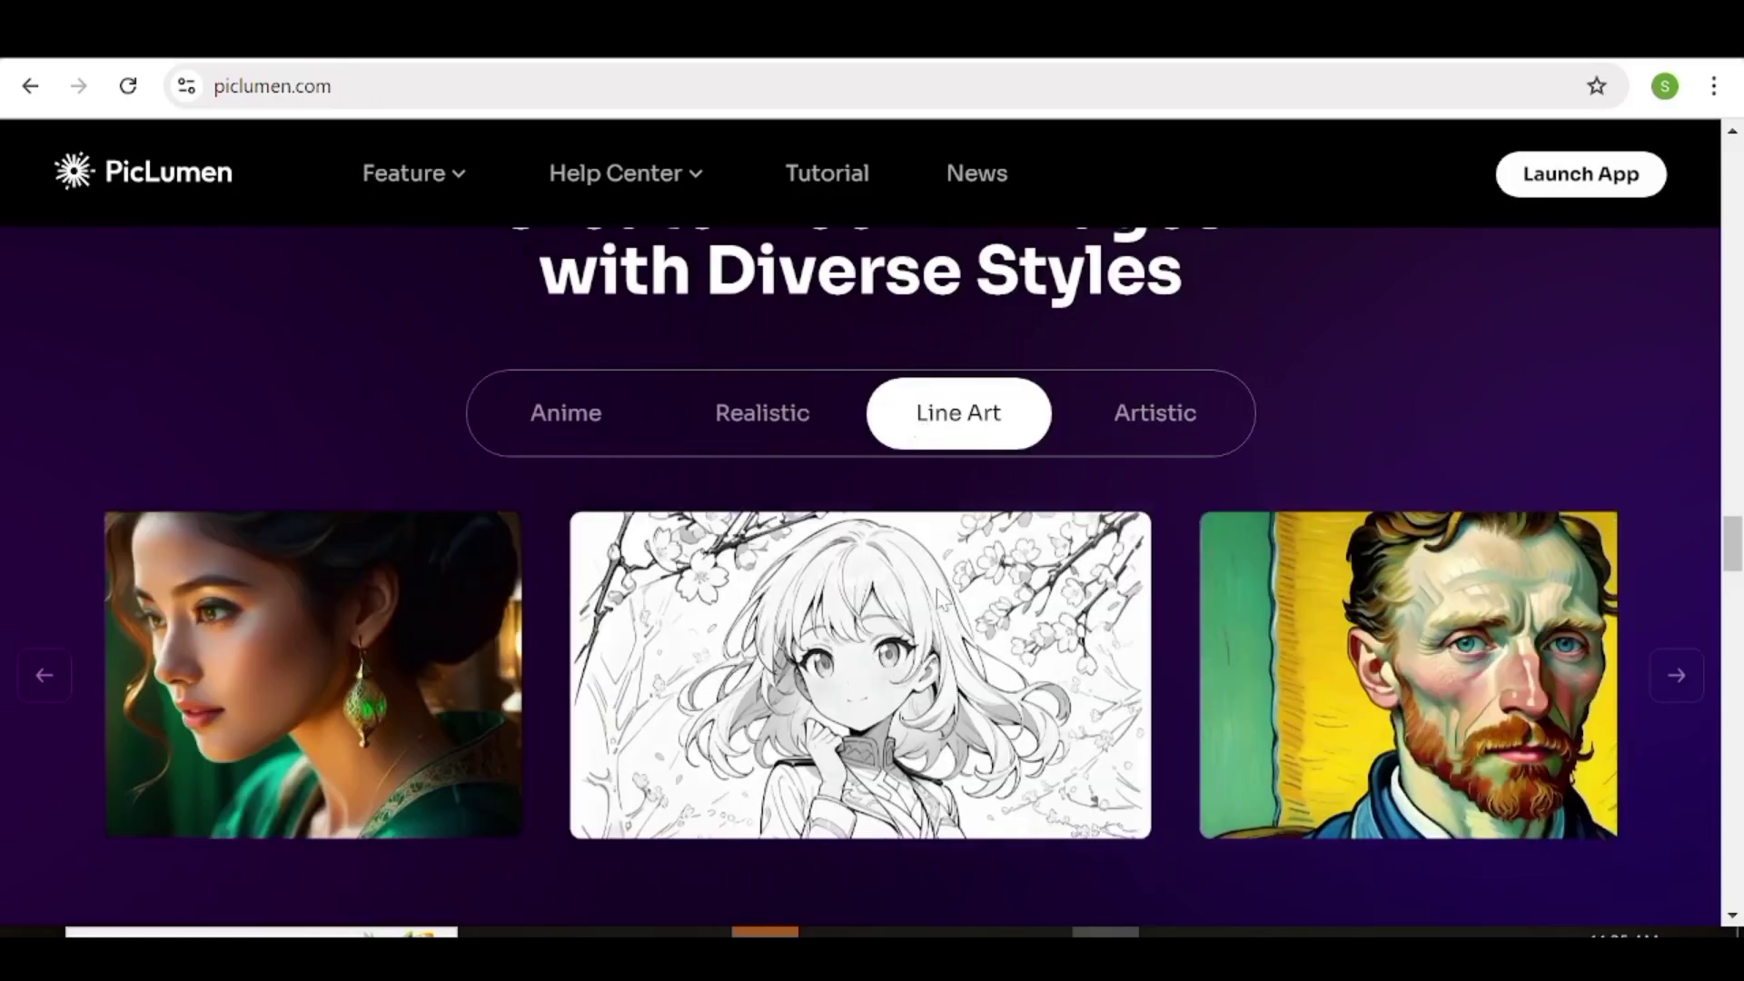
pyautogui.click(1180, 436)
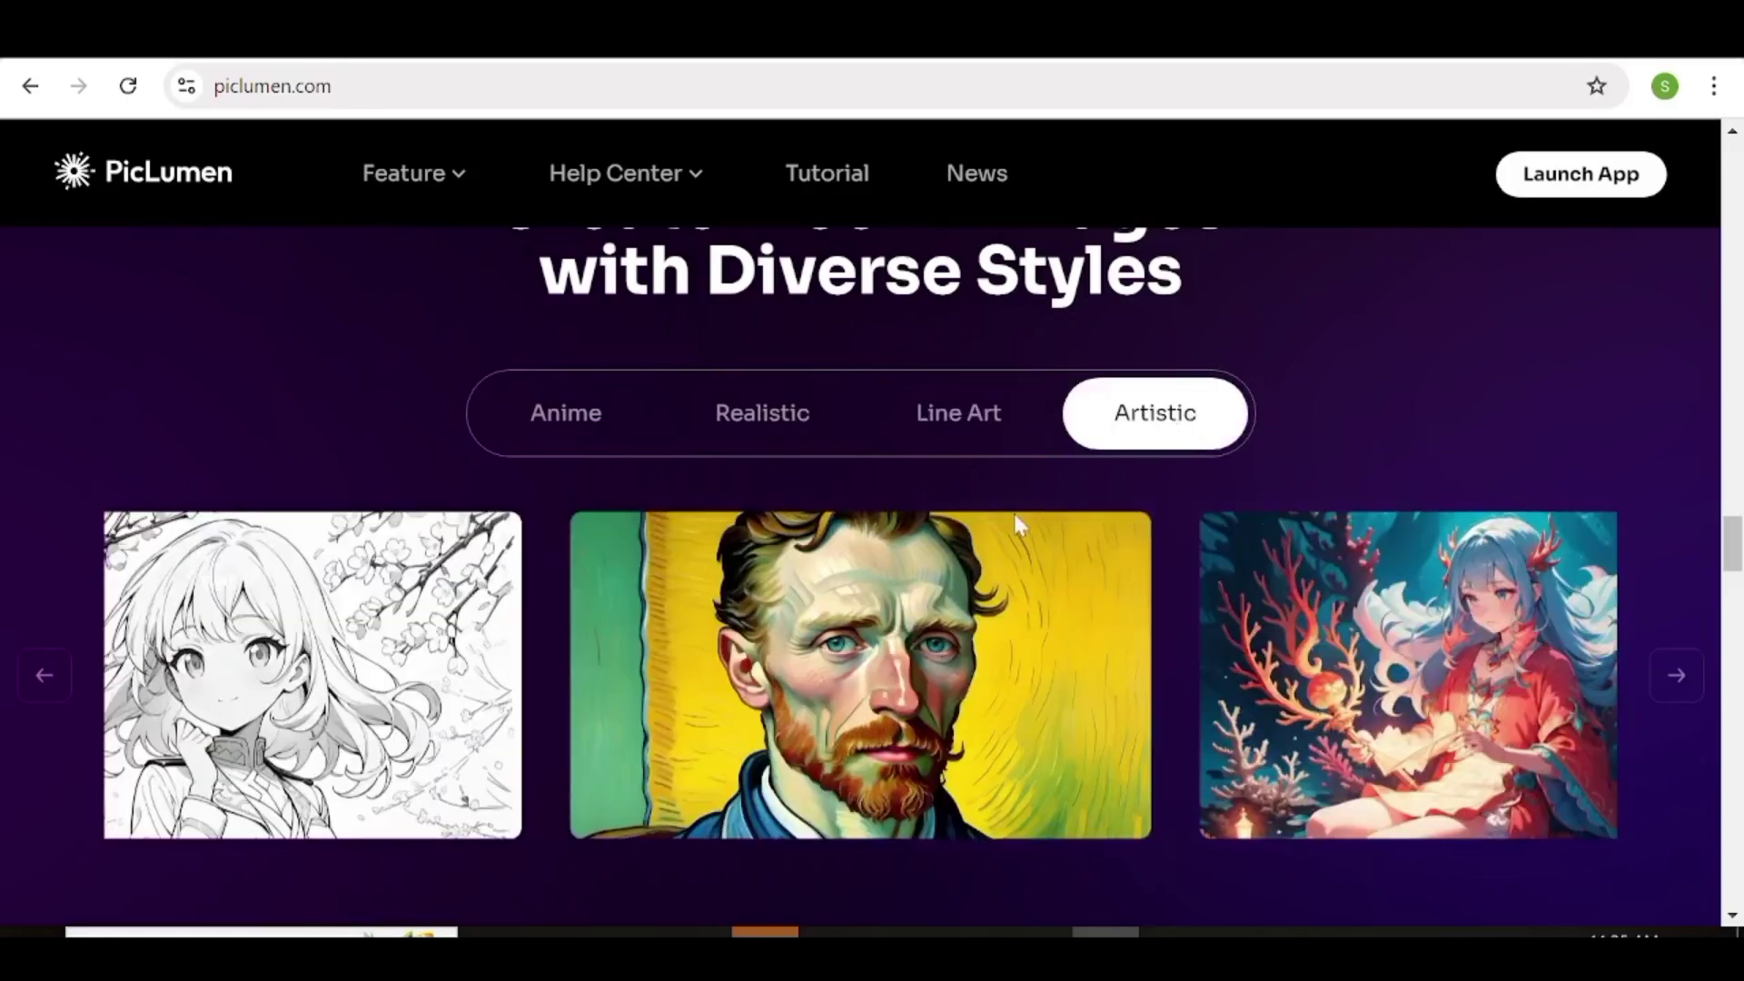
# Return to the homepage's opening section and launch the free image generator.
pyautogui.scroll(10, 897, 706)
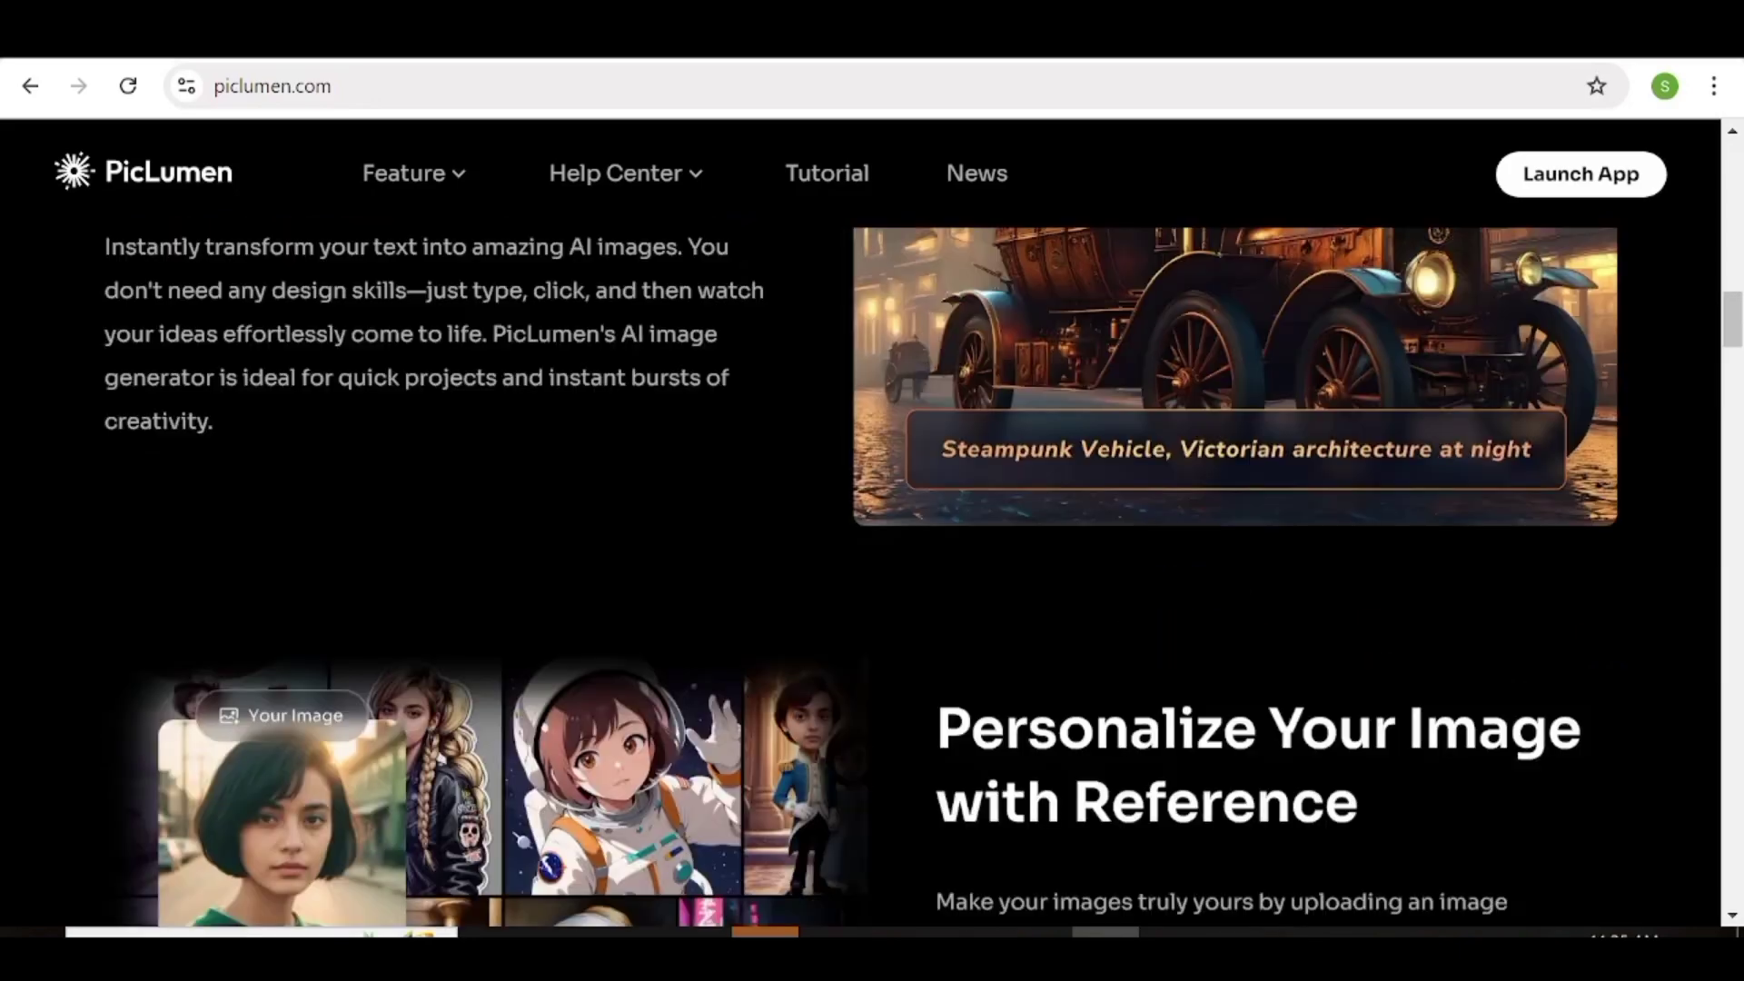
pyautogui.scroll(10, 898, 711)
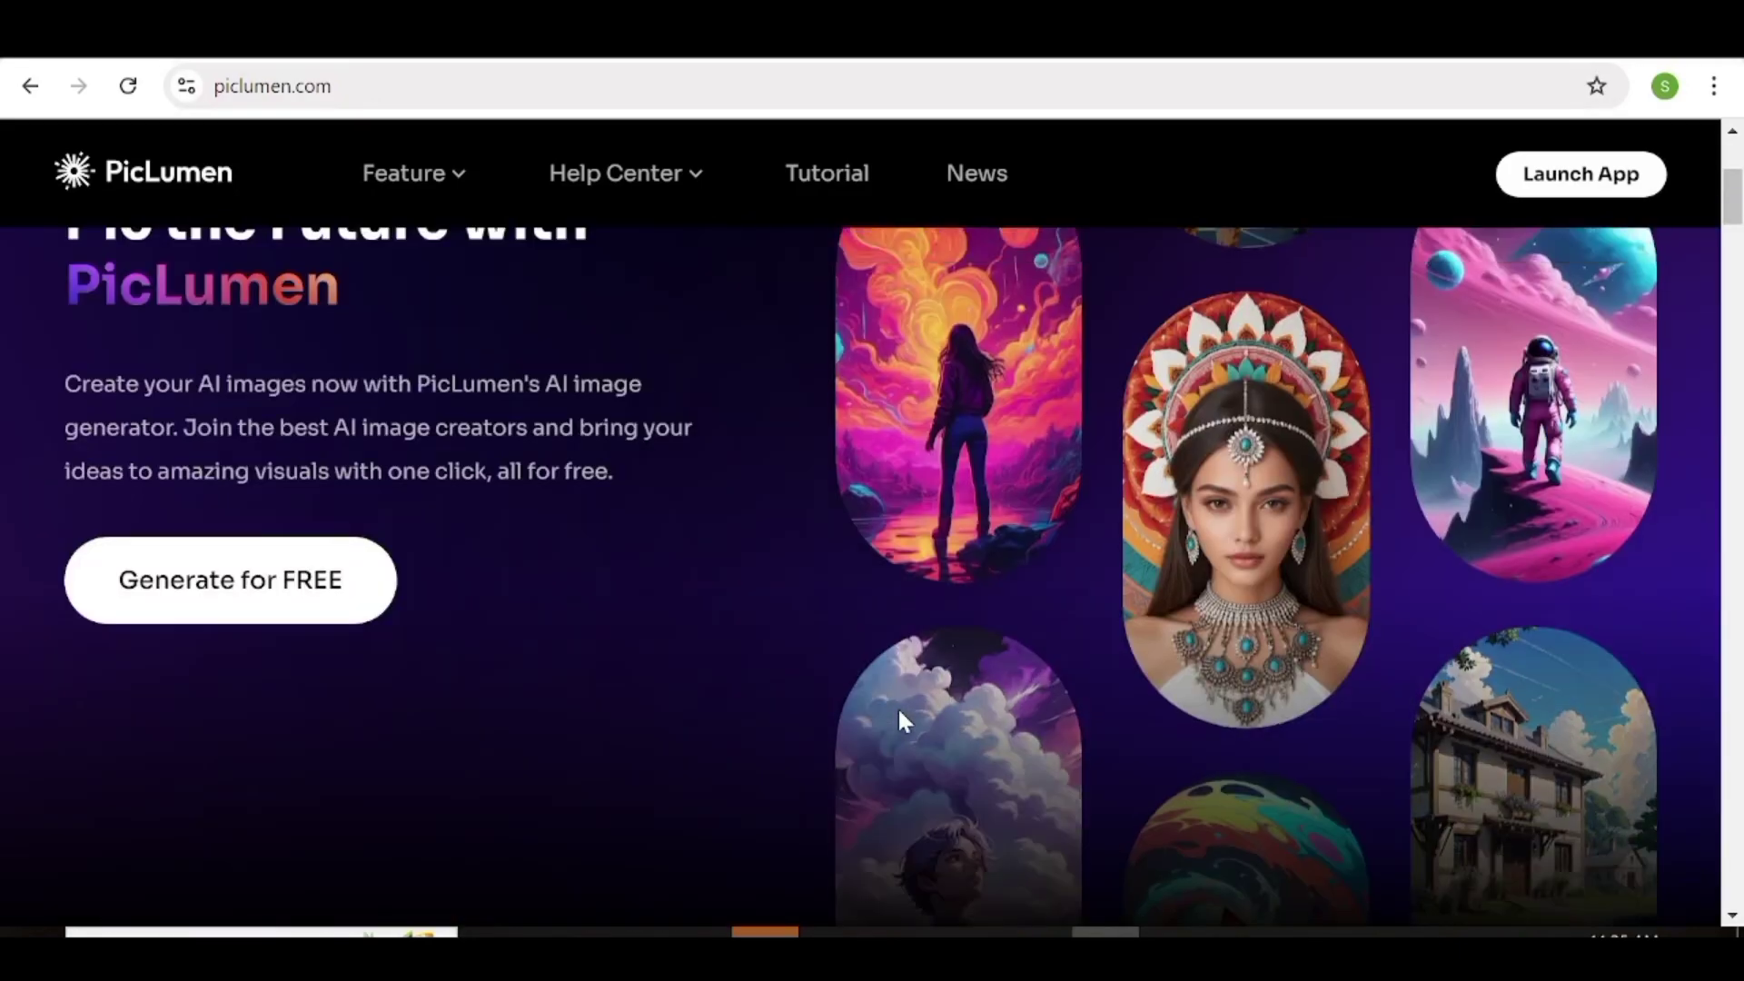
pyautogui.scroll(-3, 898, 712)
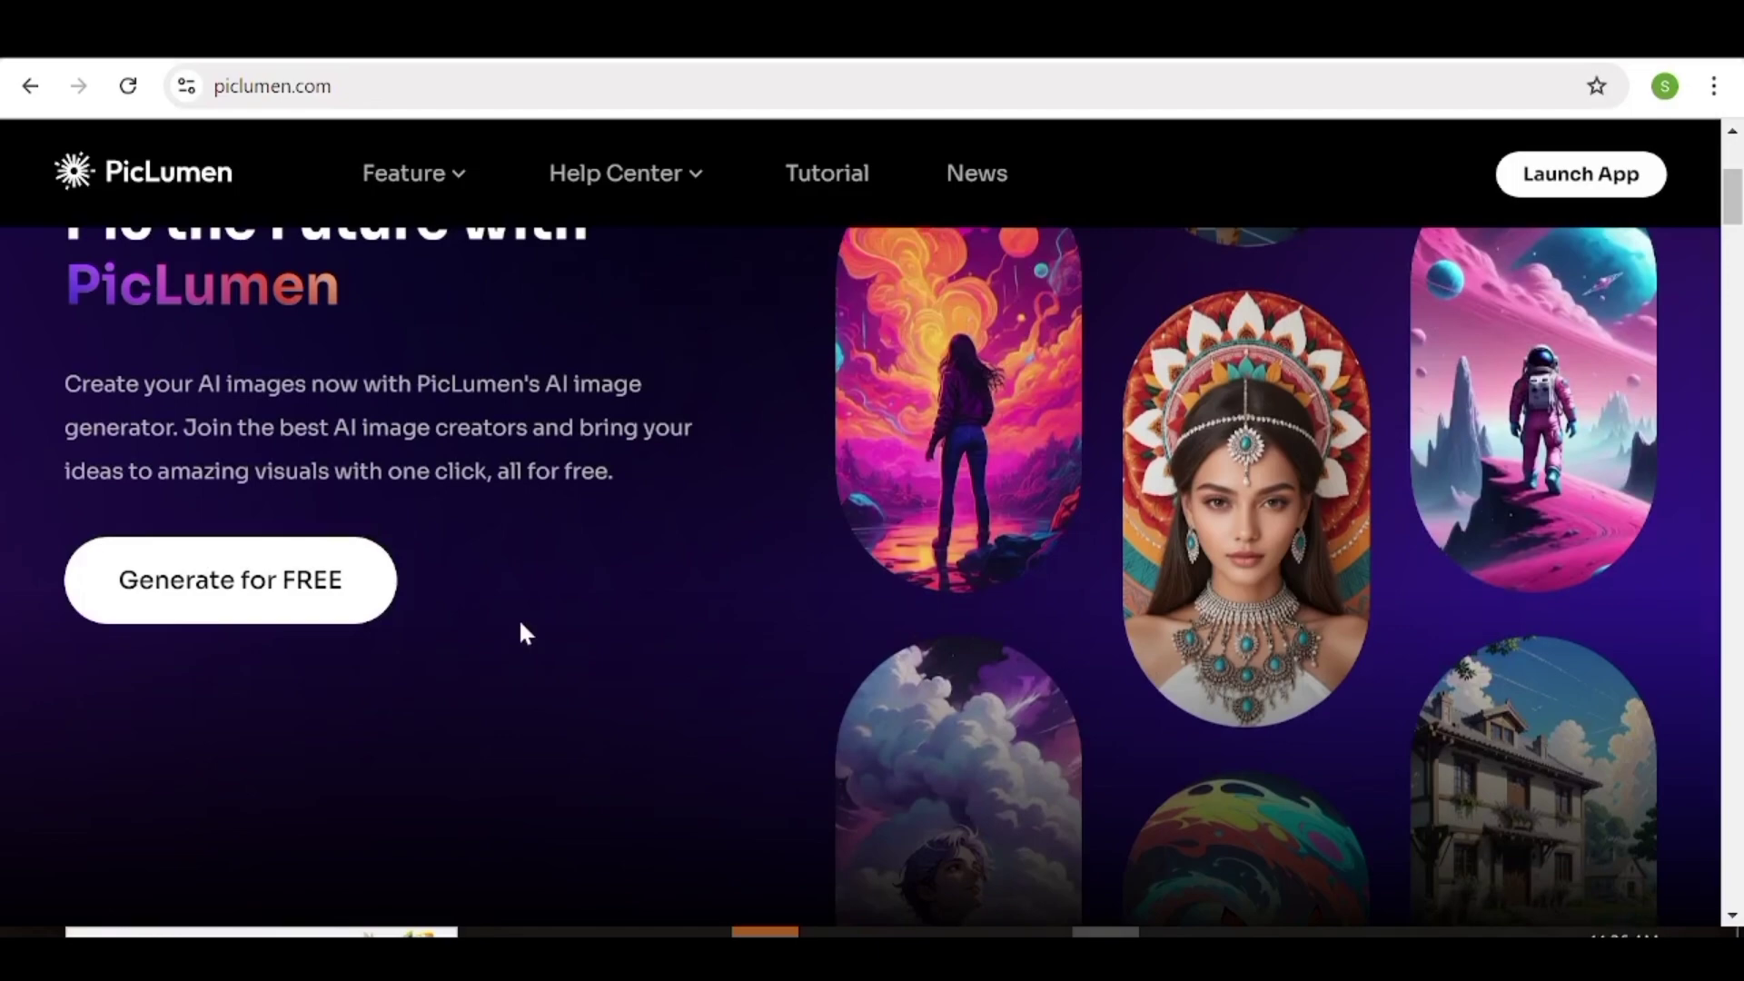
pyautogui.scroll(2, 520, 617)
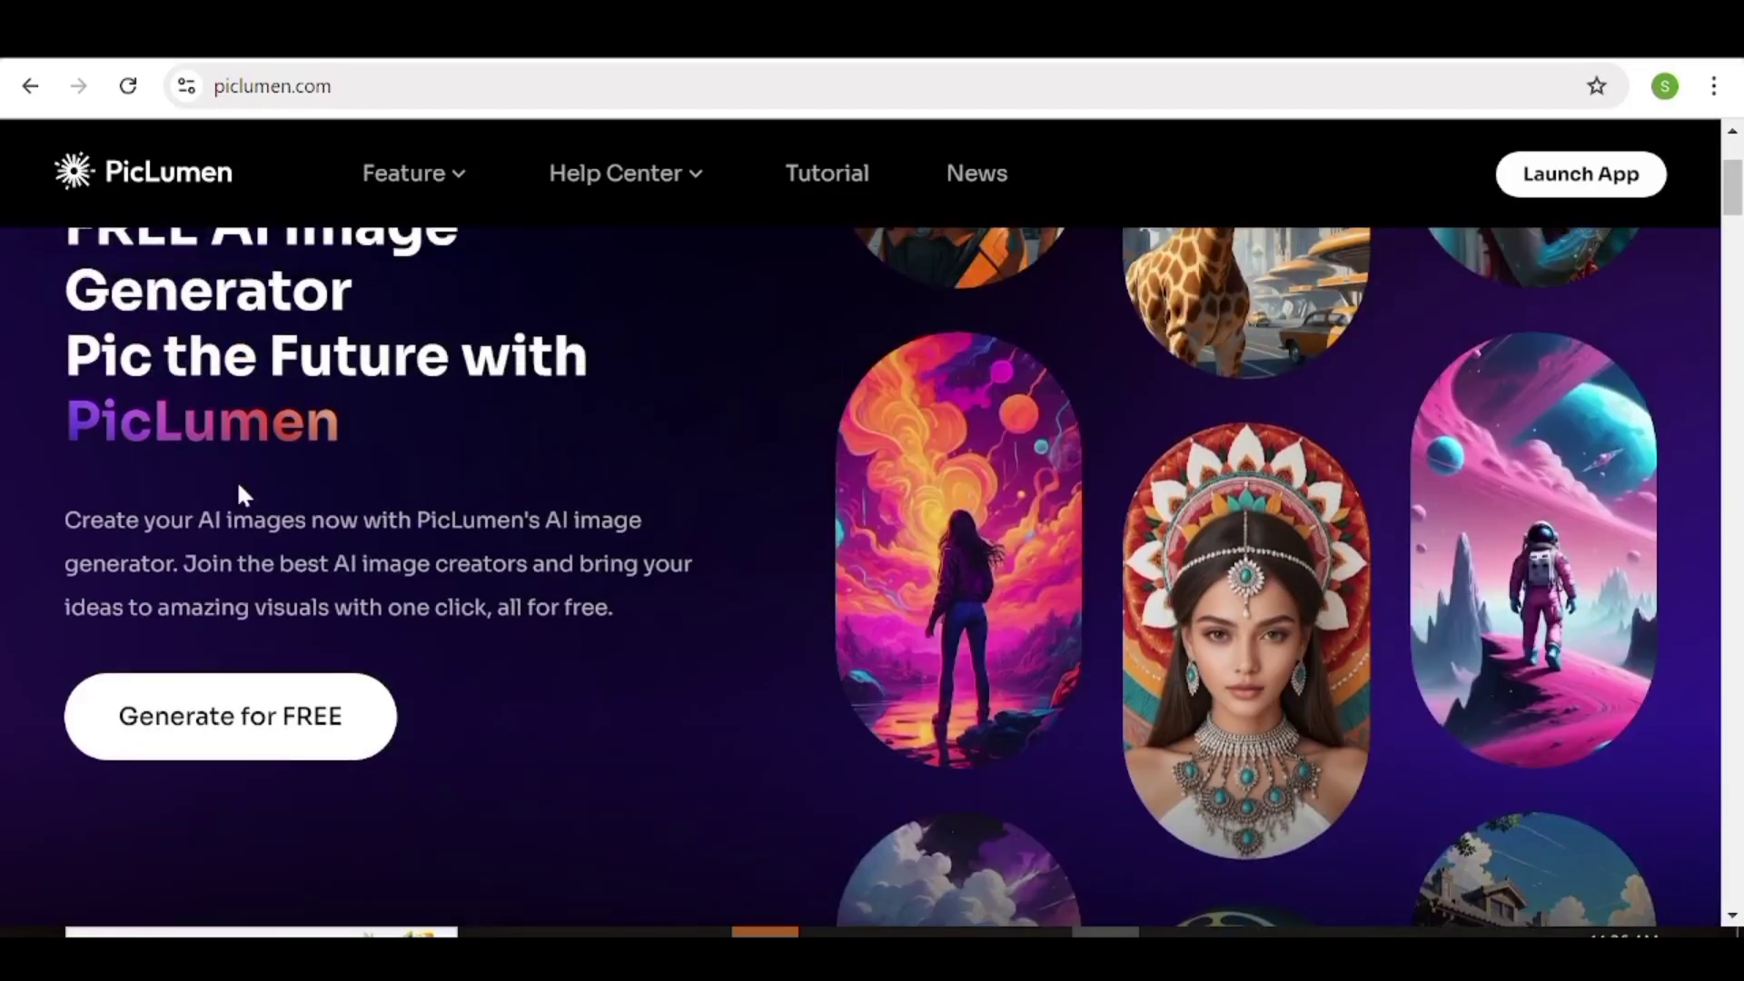
pyautogui.click(226, 727)
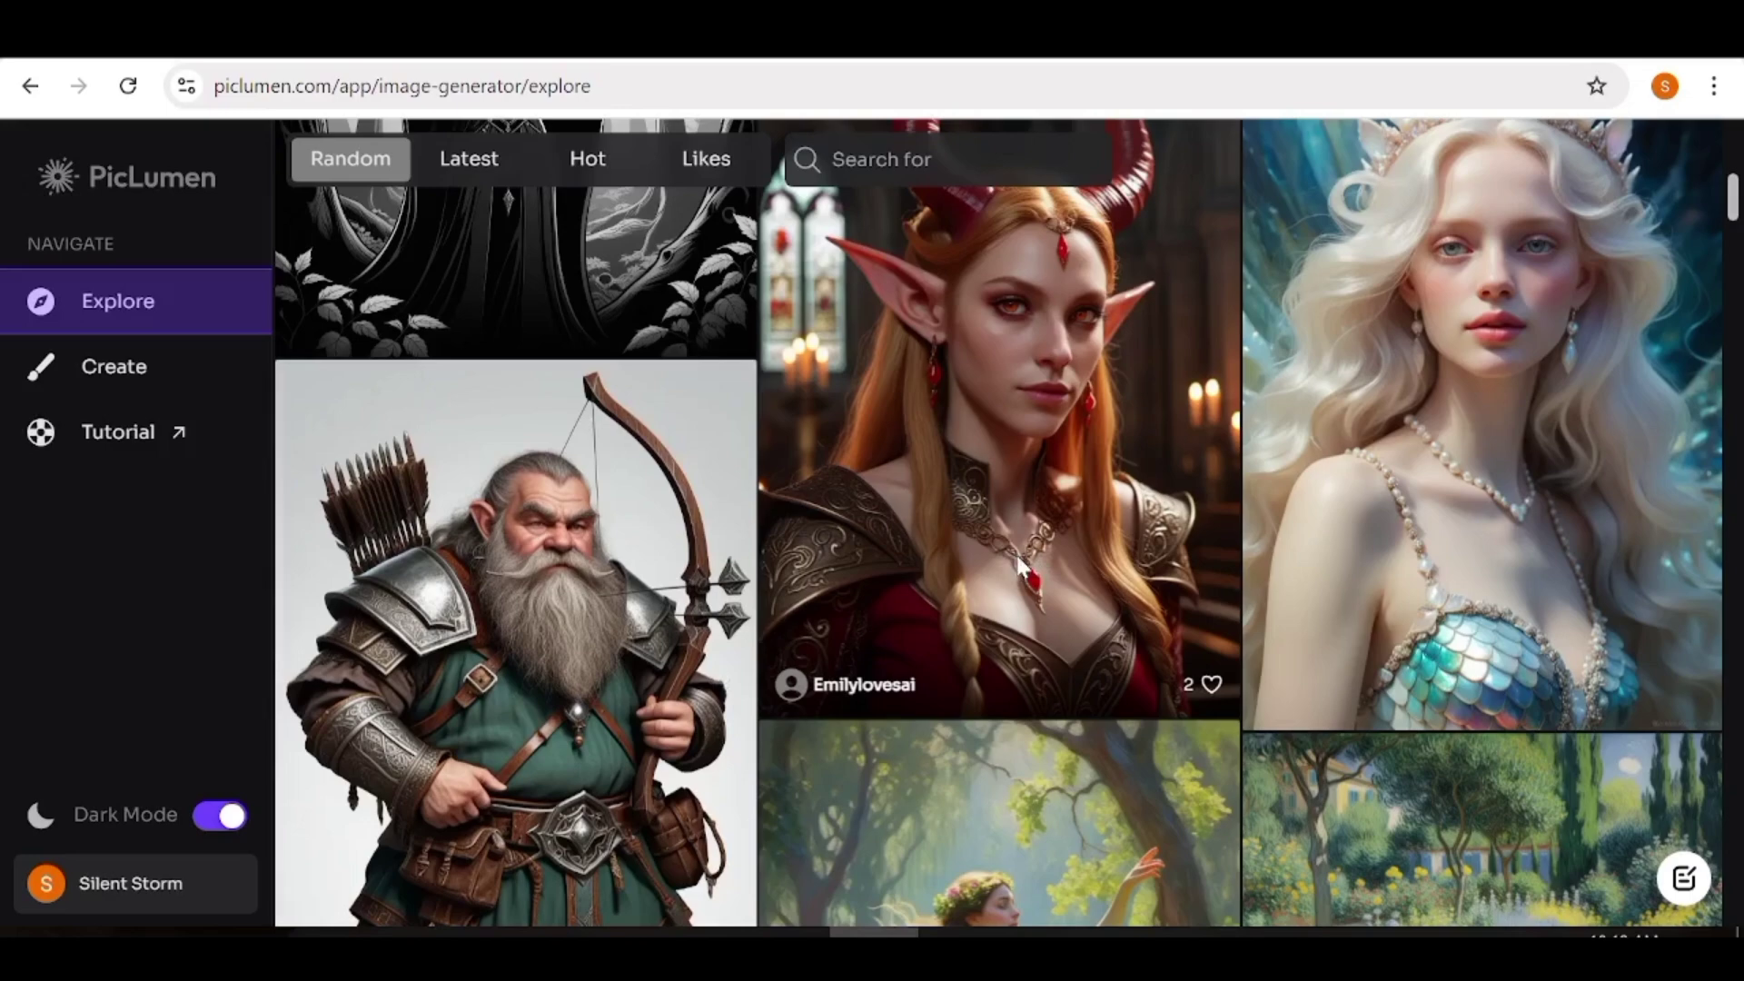
# Find the line-art woman with flowing hair in the Explore gallery, open its details and remix its prompt "Coloring page Psycadelic women".
pyautogui.scroll(-6, 1019, 565)
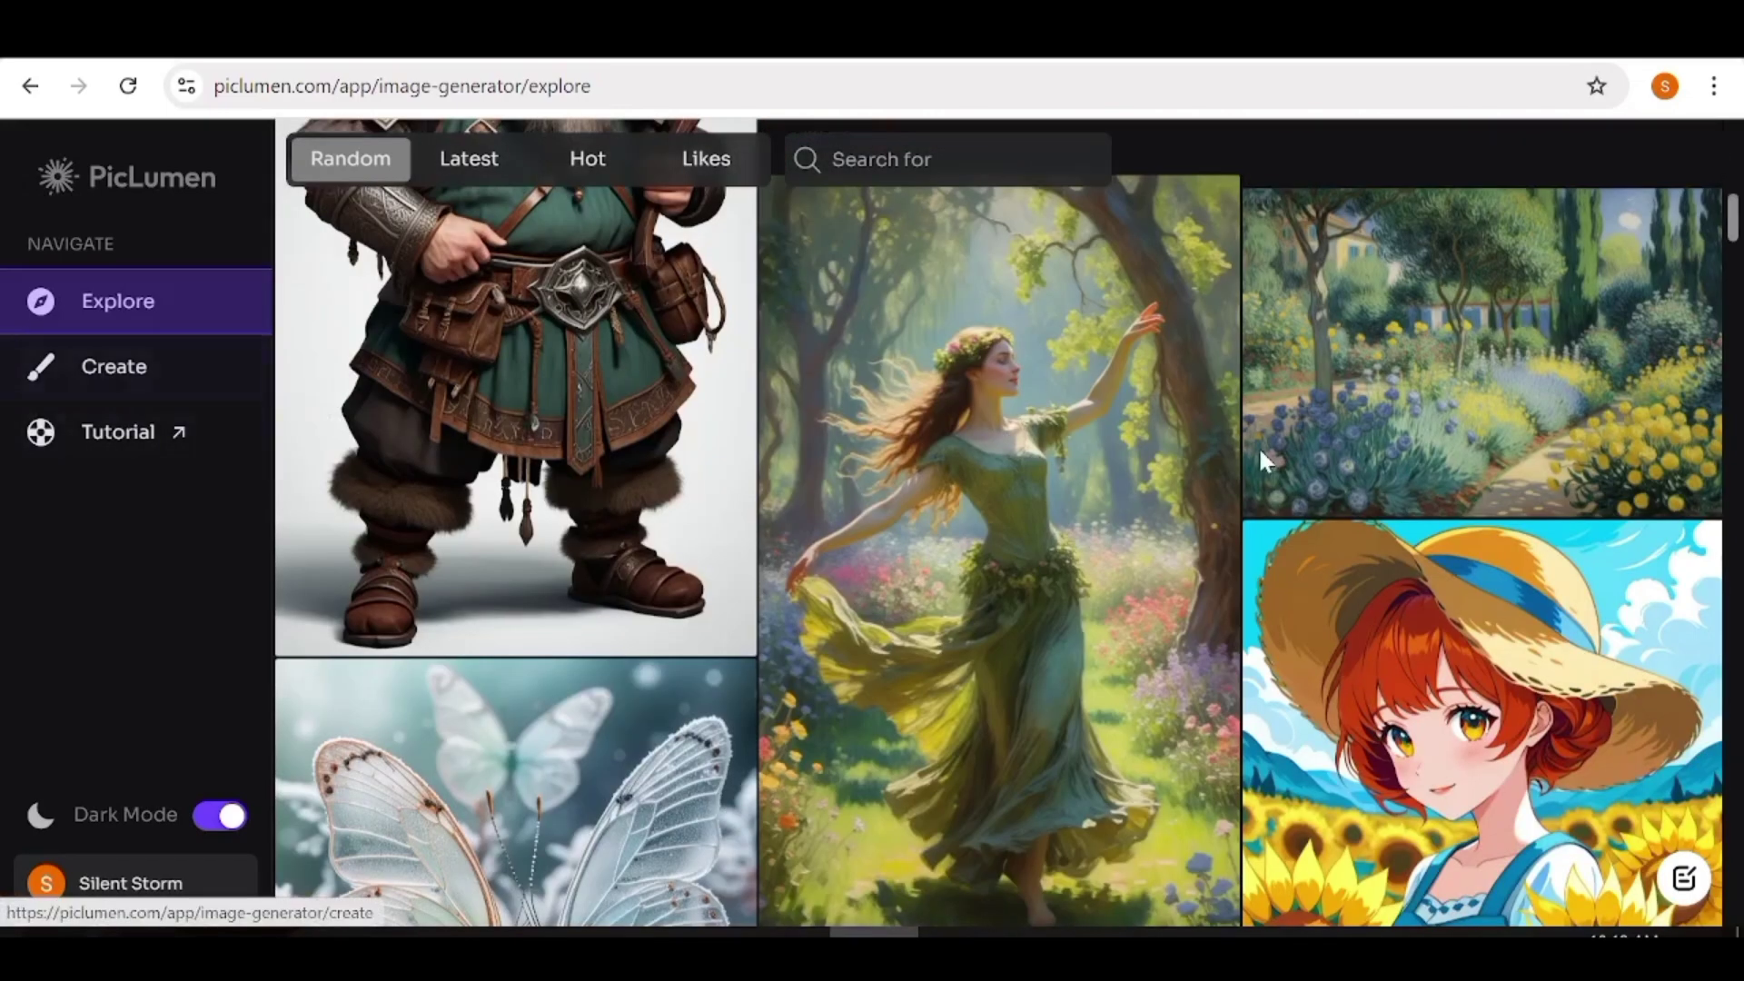
pyautogui.scroll(-7, 1190, 553)
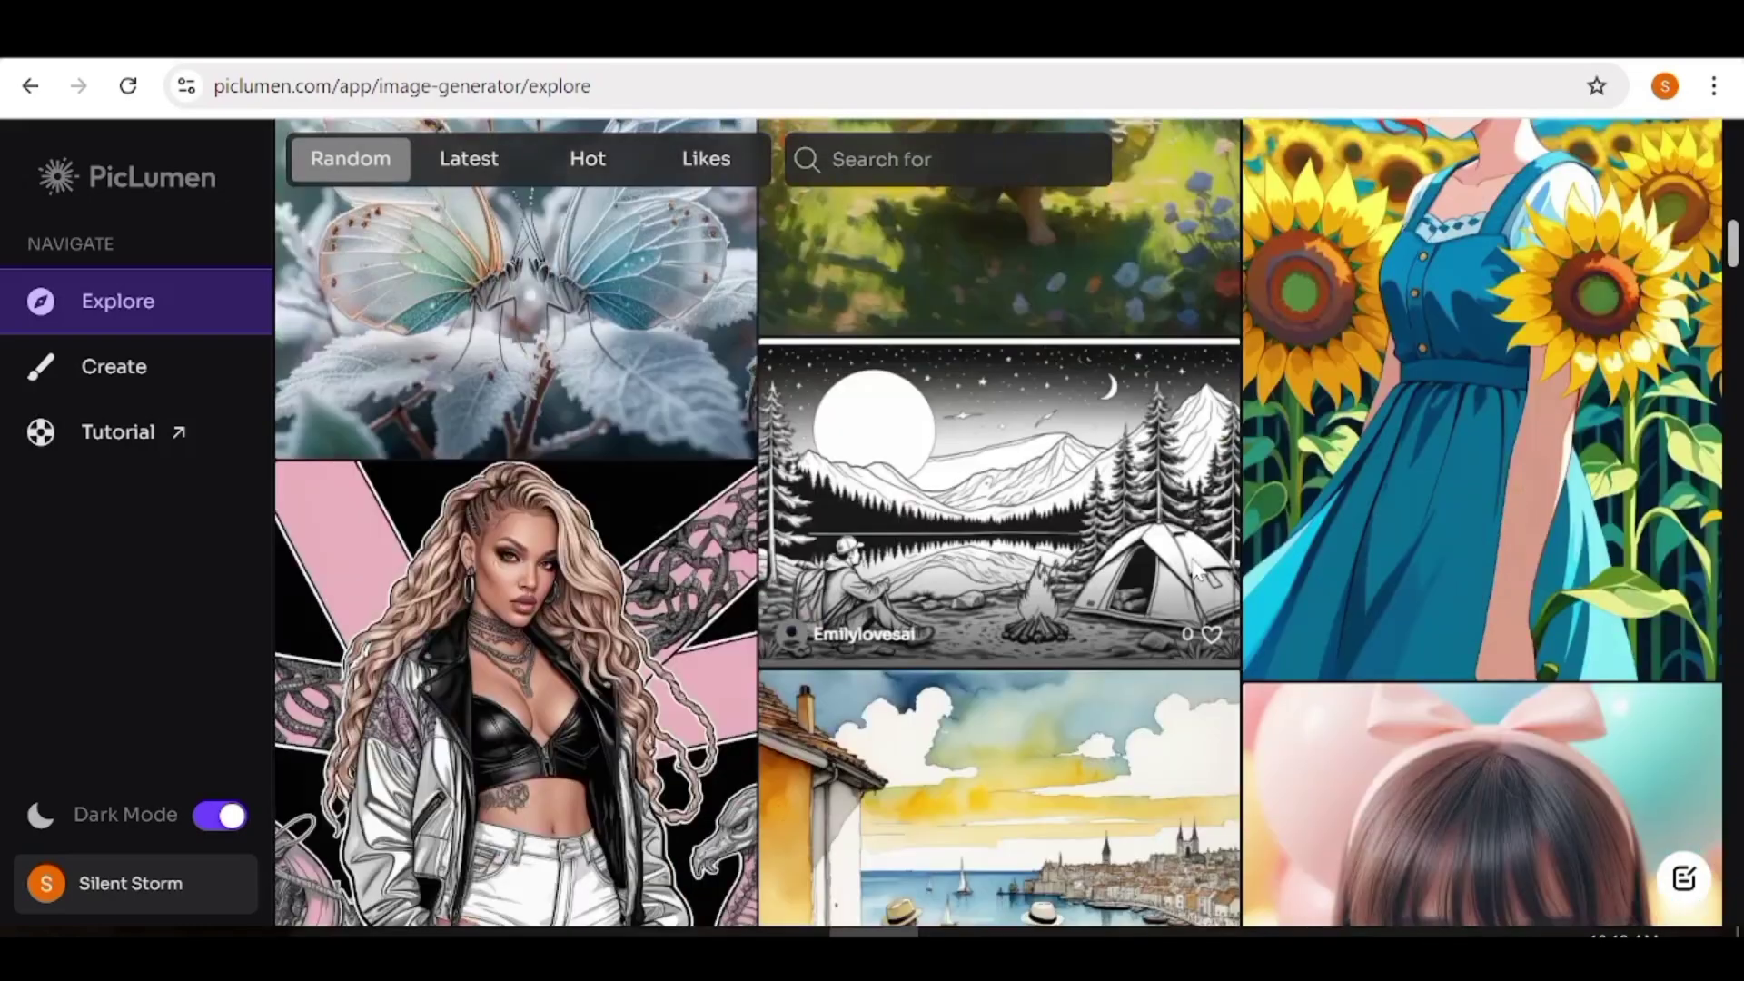
pyautogui.scroll(-7, 1196, 571)
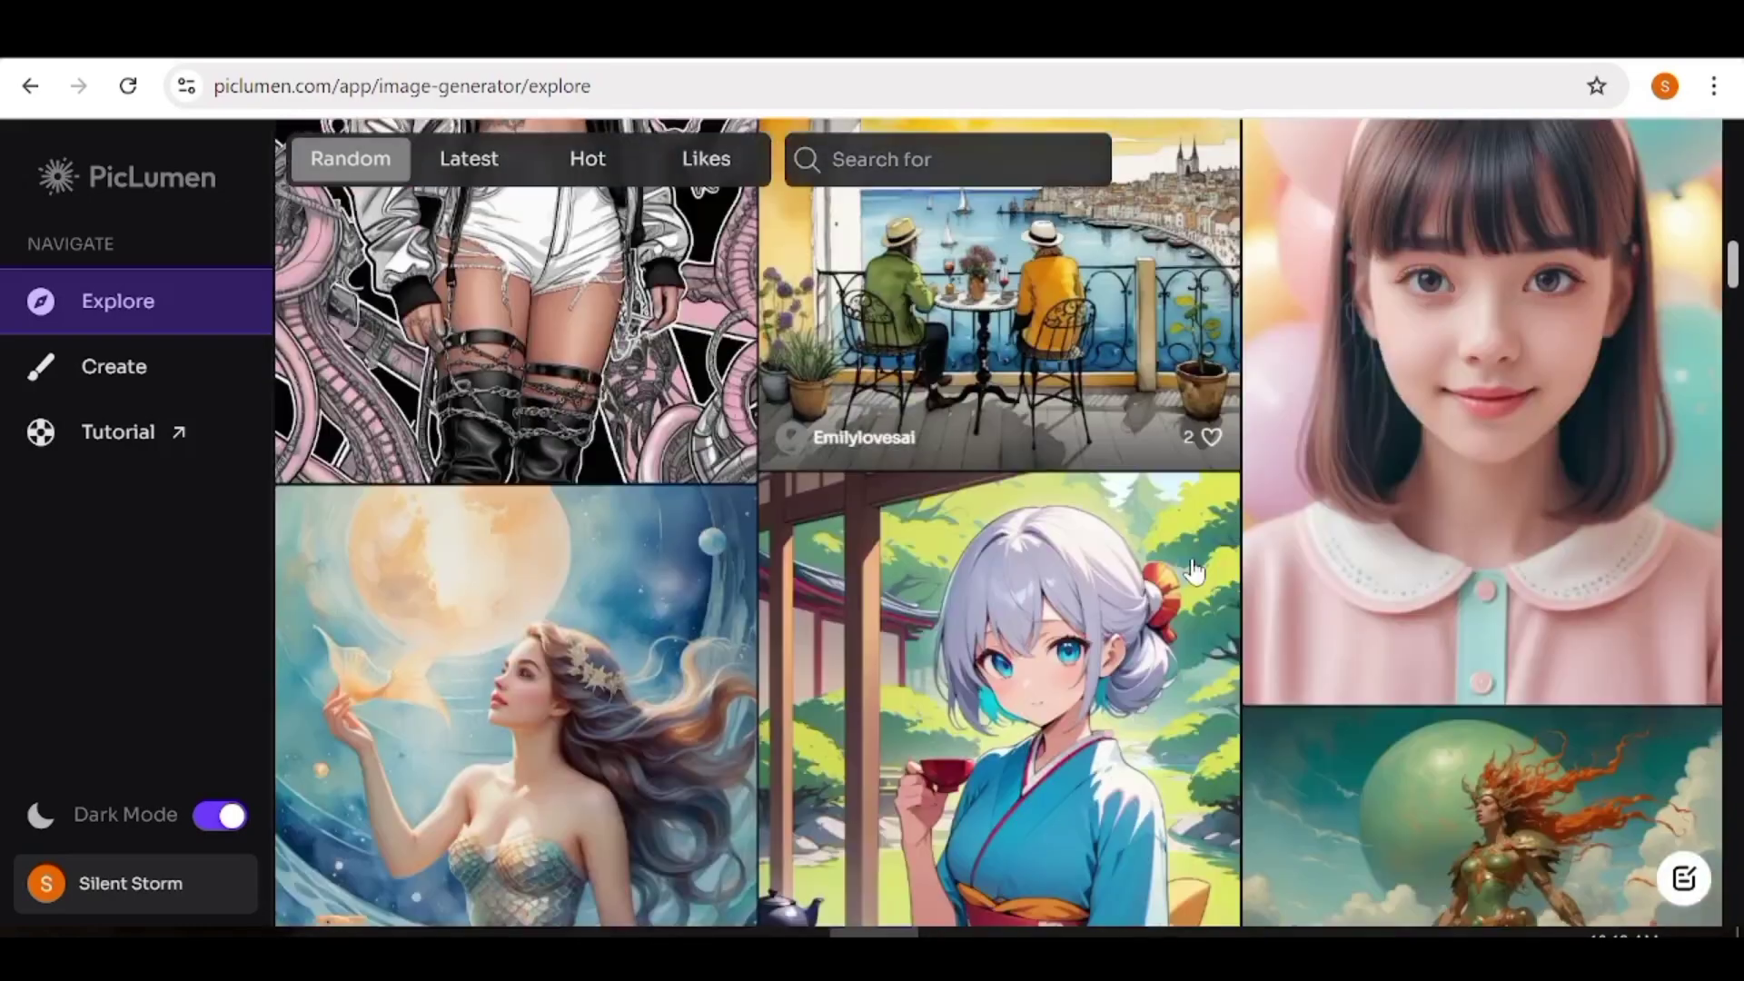
pyautogui.scroll(-9, 1196, 570)
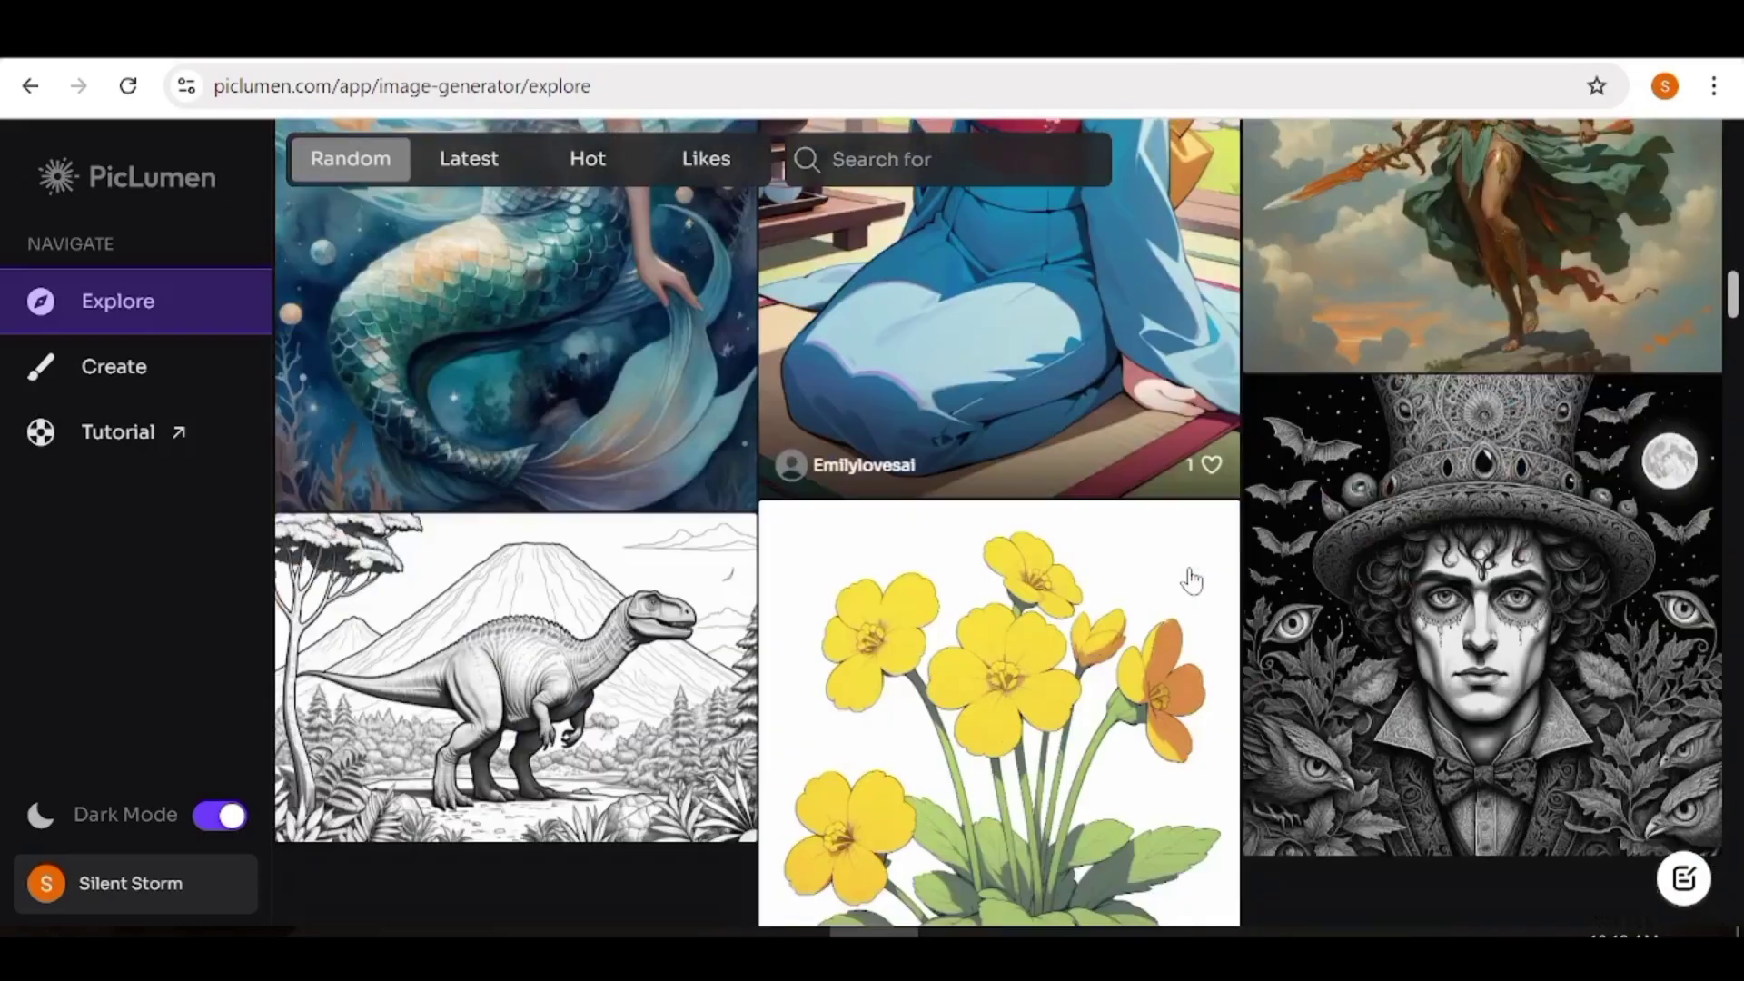
pyautogui.scroll(-10, 1190, 580)
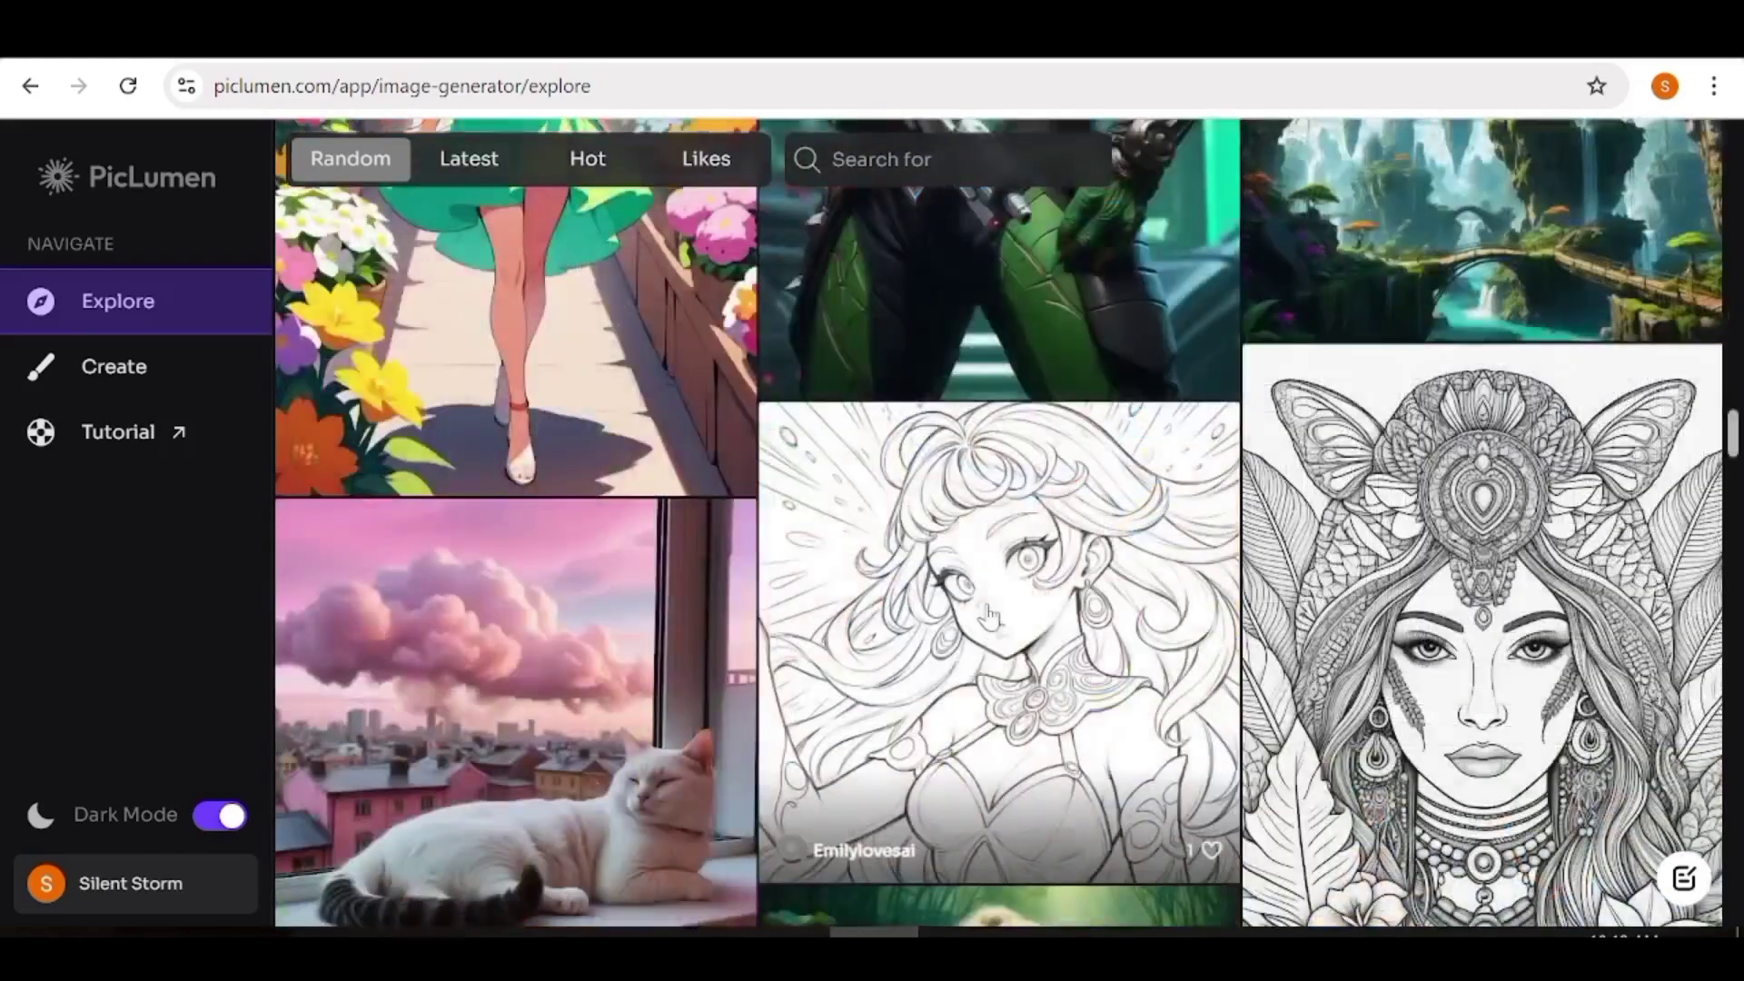
pyautogui.click(1005, 603)
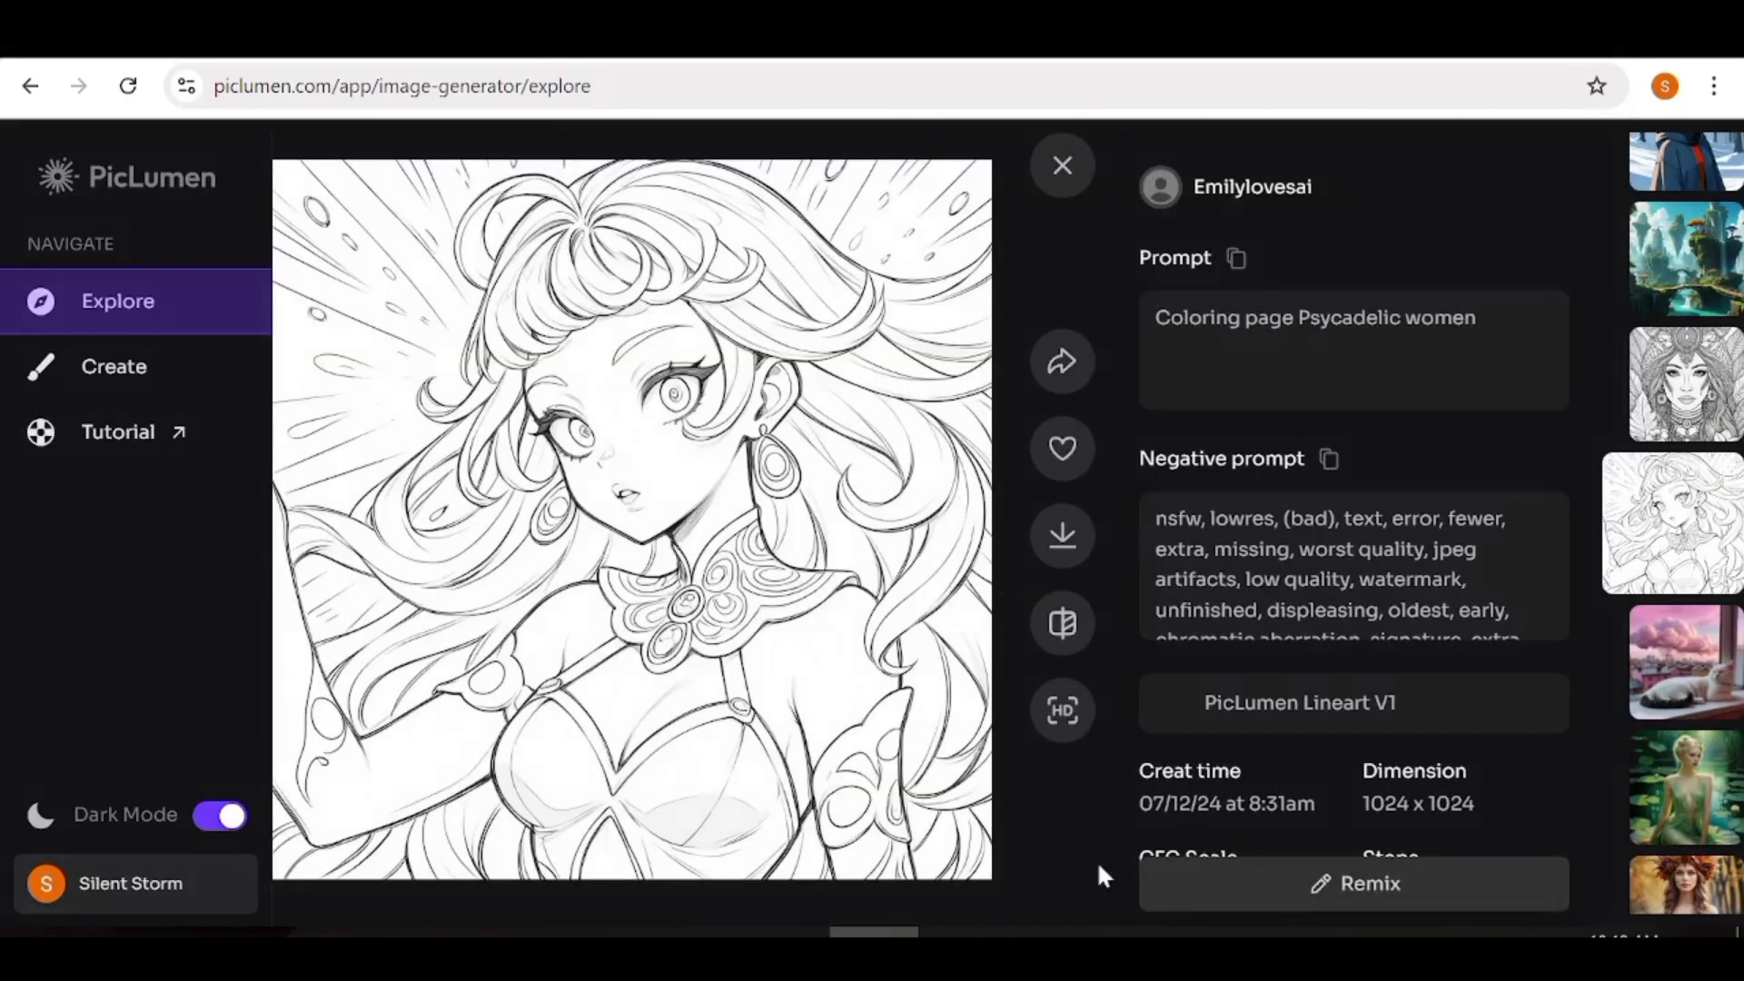
pyautogui.click(1396, 886)
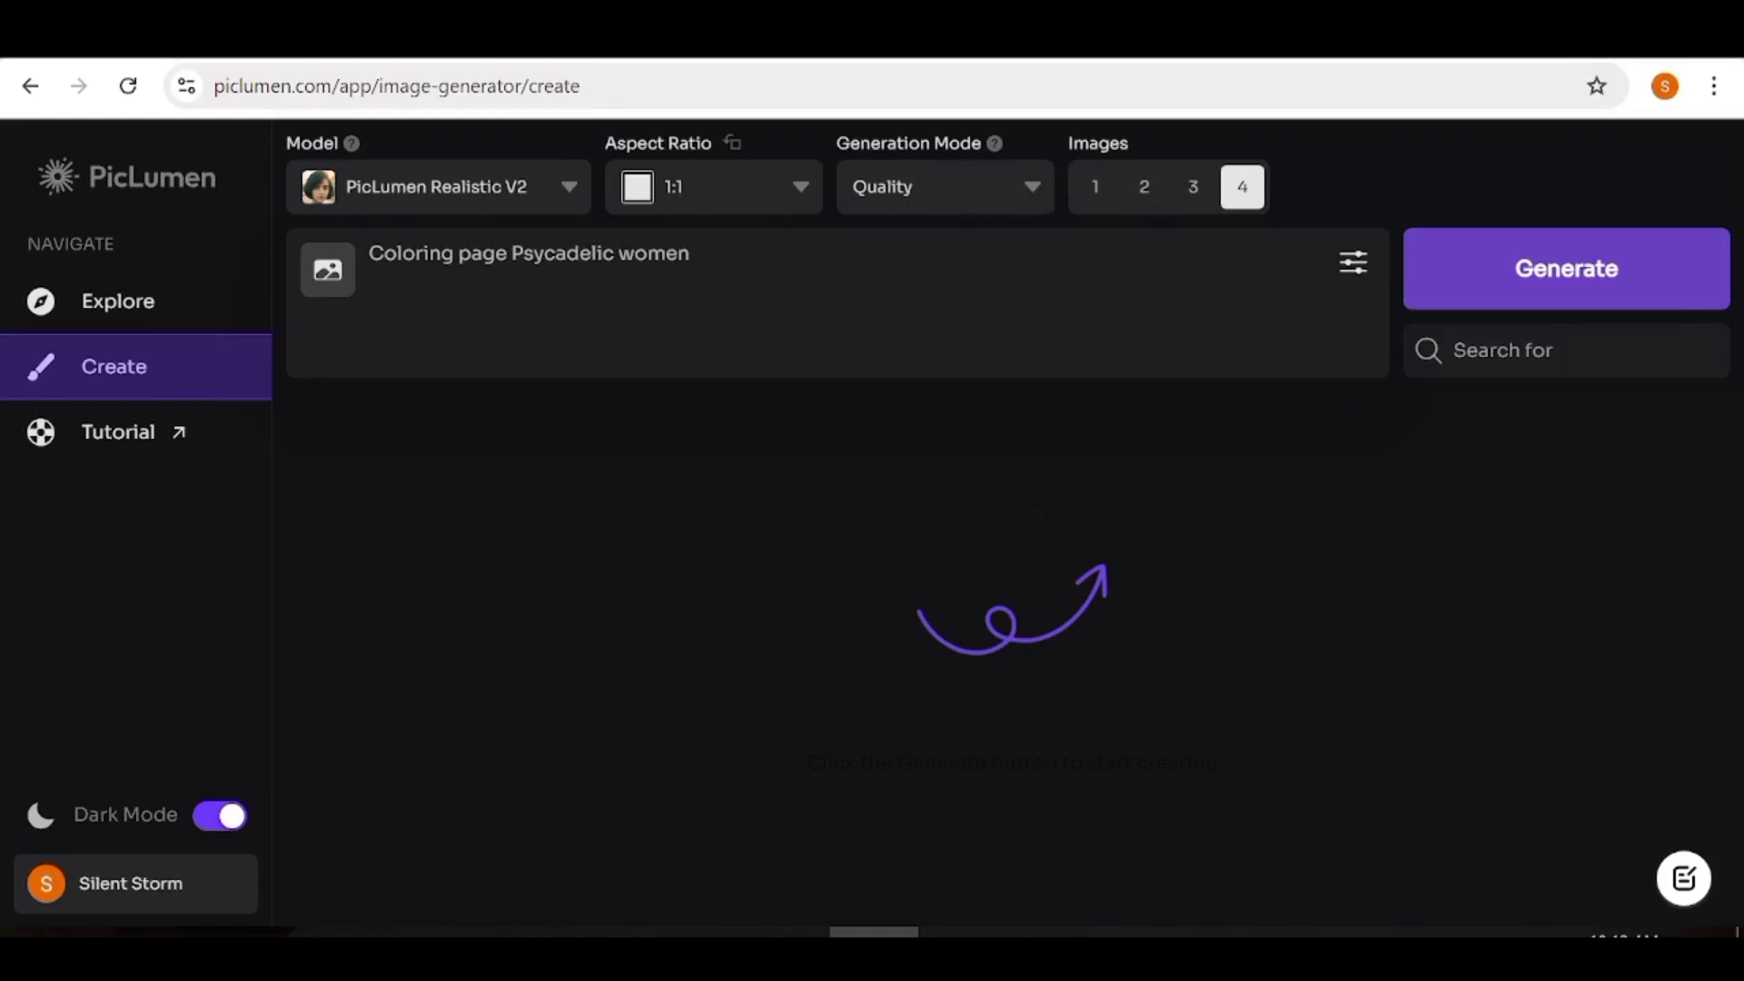
# Set the aspect ratio of the images for generation to 16:9.
pyautogui.click(798, 198)
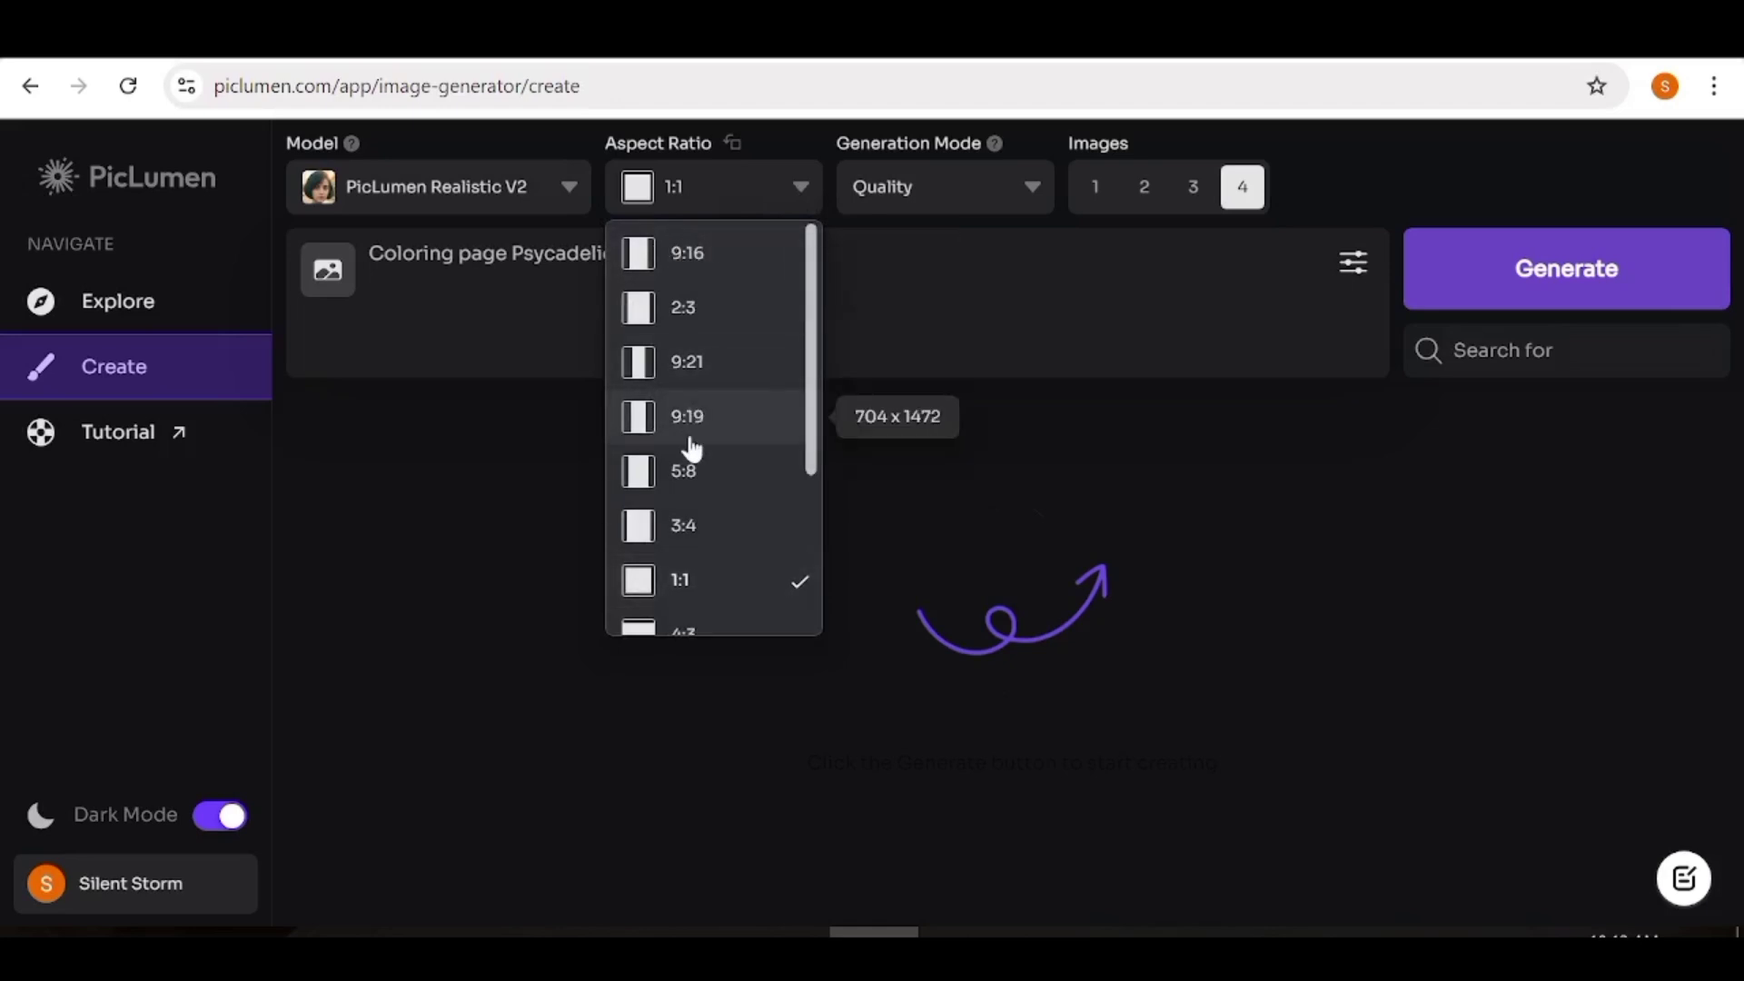
pyautogui.scroll(-3, 688, 556)
pyautogui.click(667, 491)
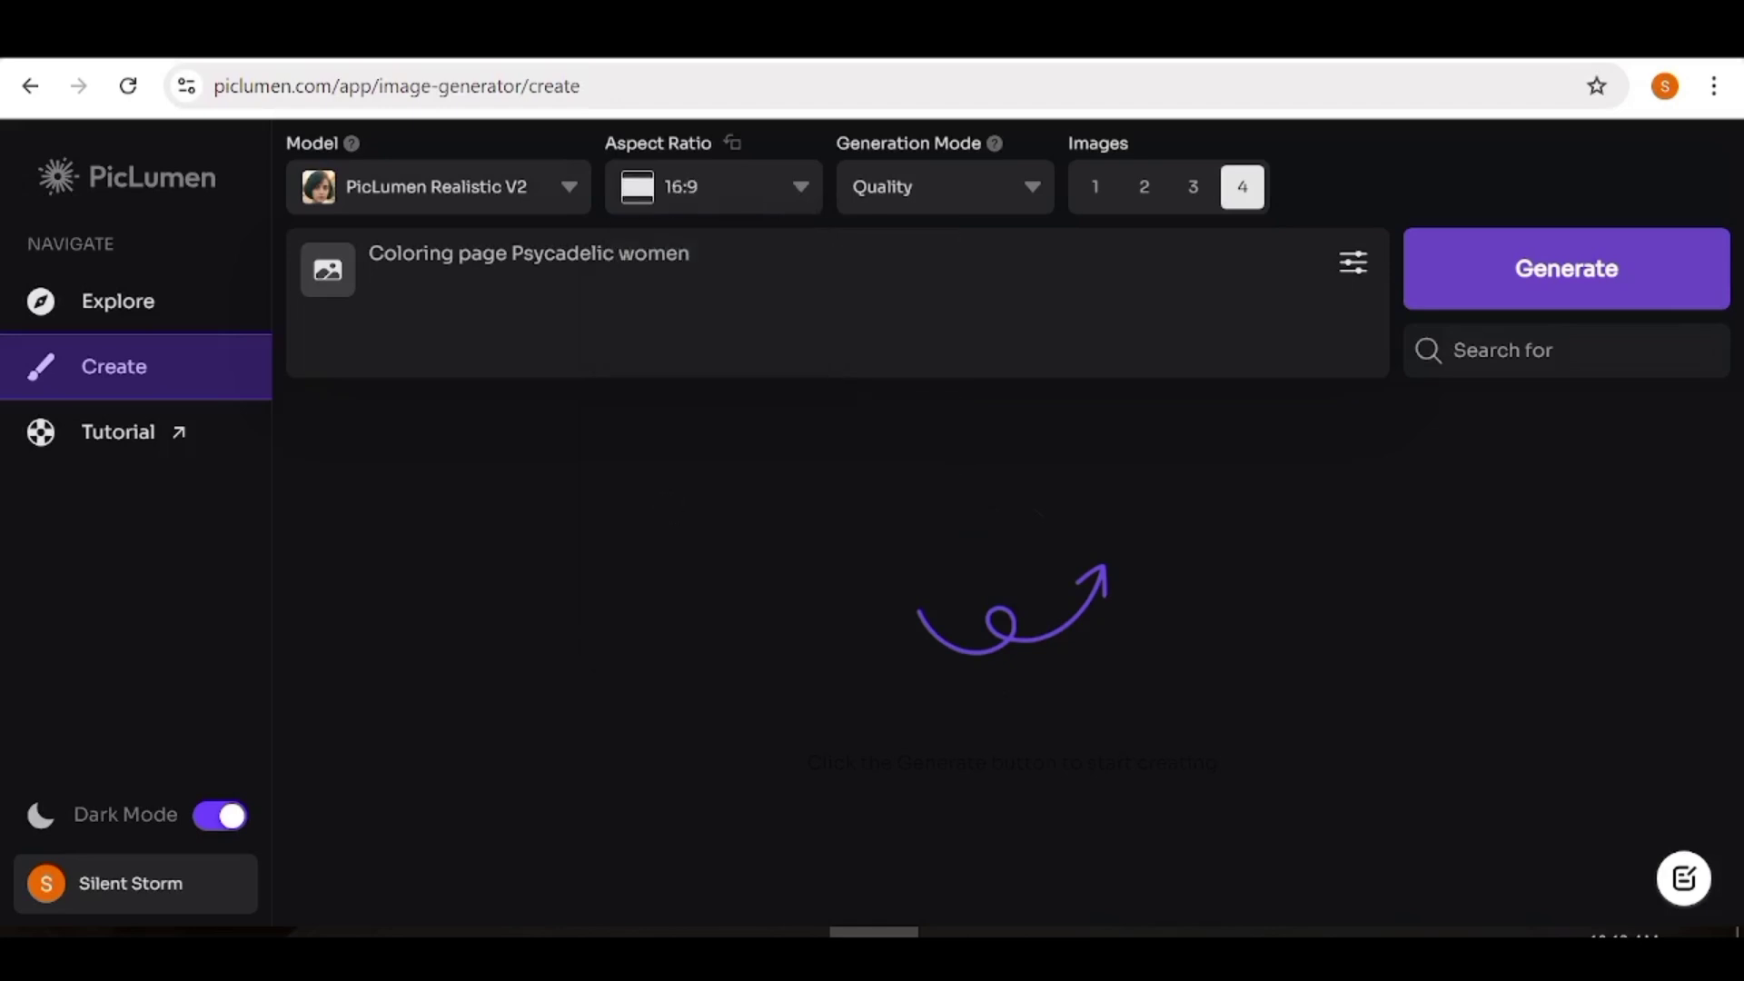
# Review the available generation modes and image models without changing the selected ones.
pyautogui.click(1021, 193)
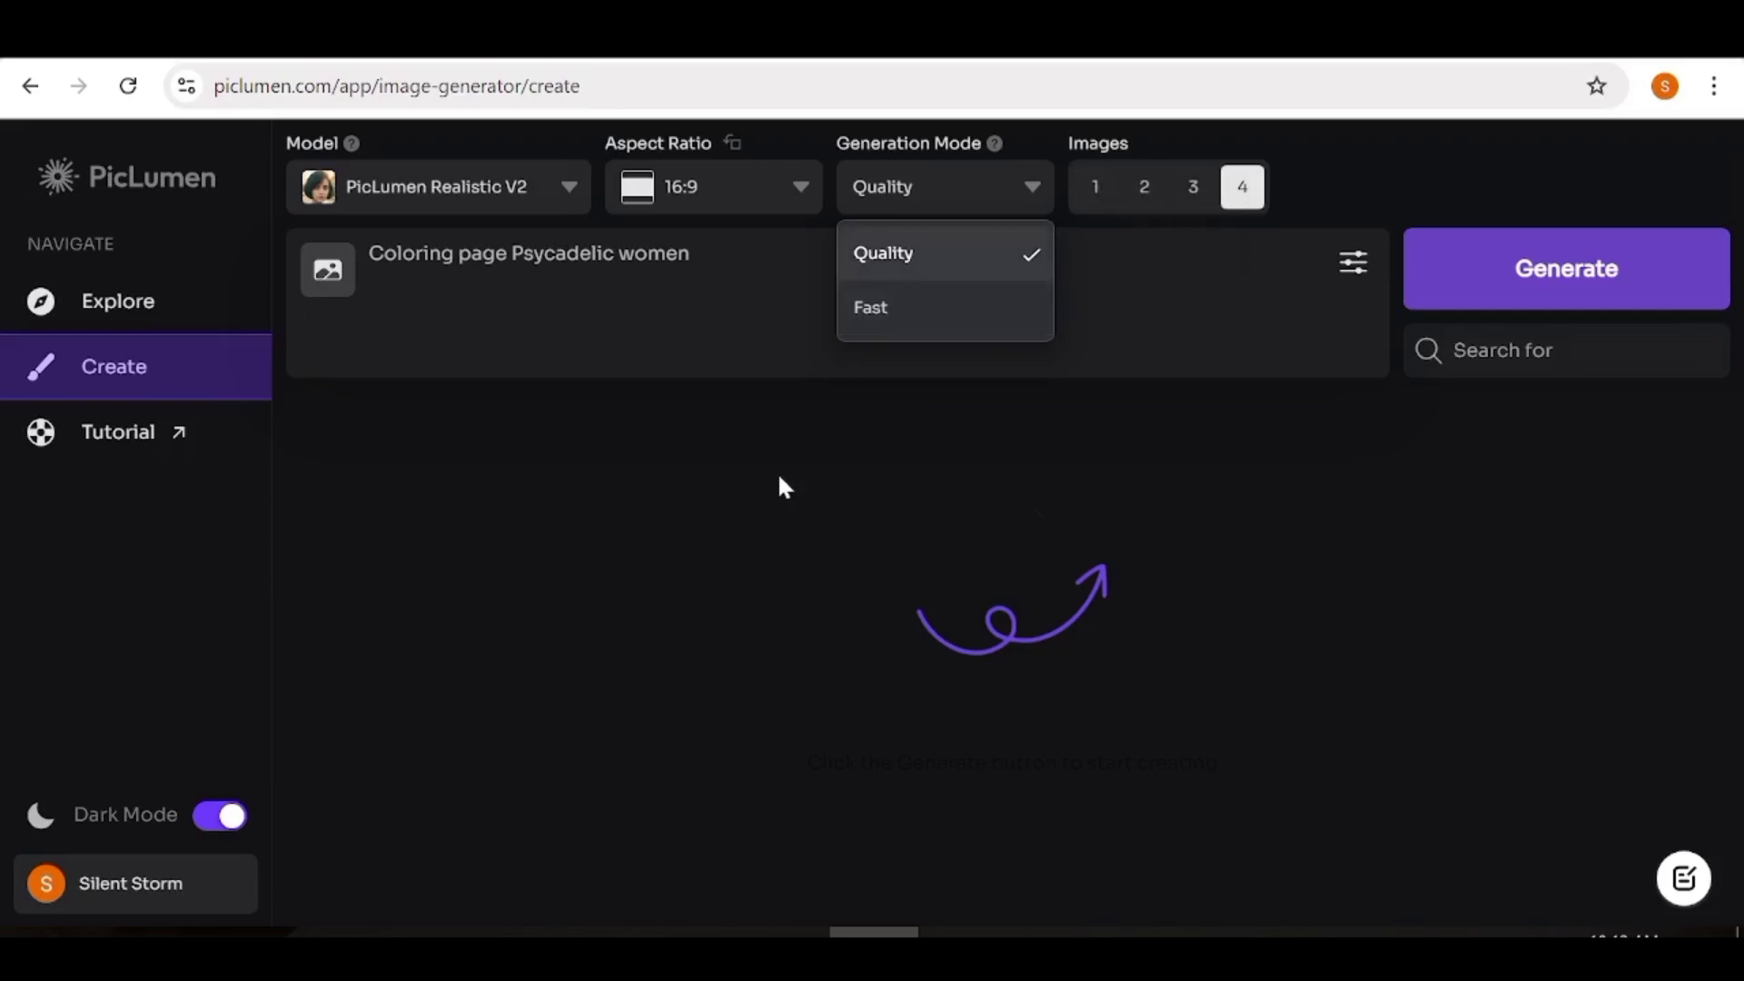
pyautogui.click(658, 464)
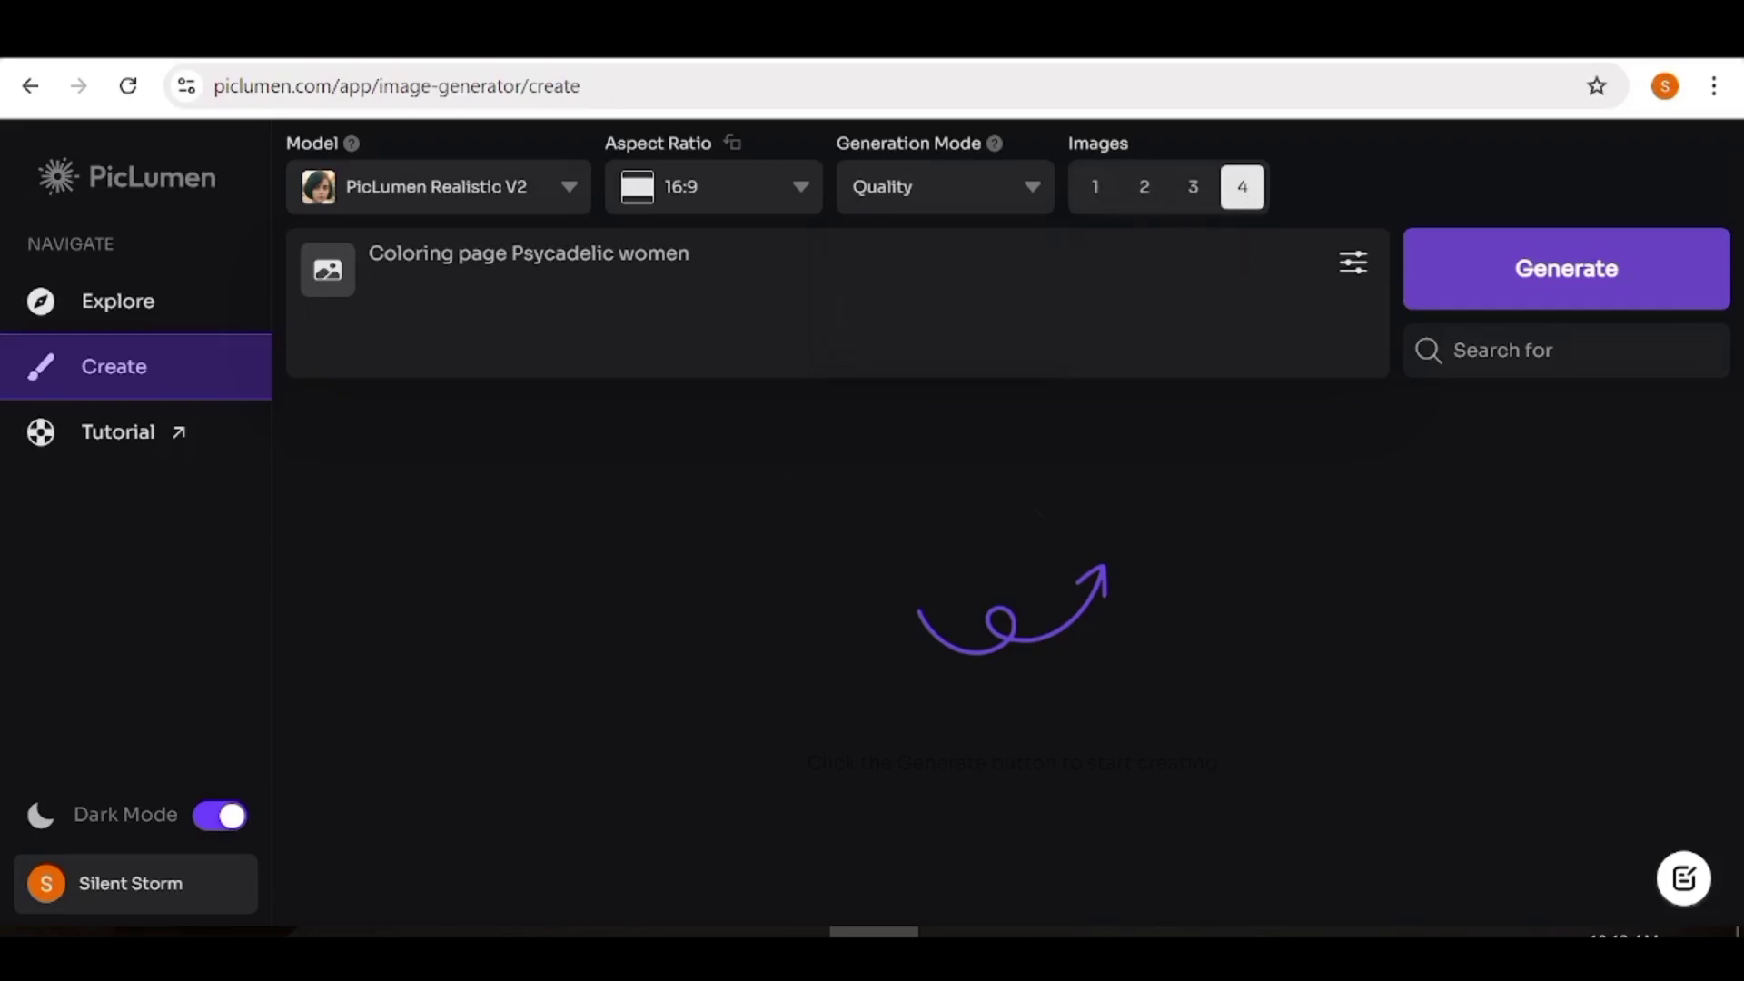
pyautogui.click(562, 192)
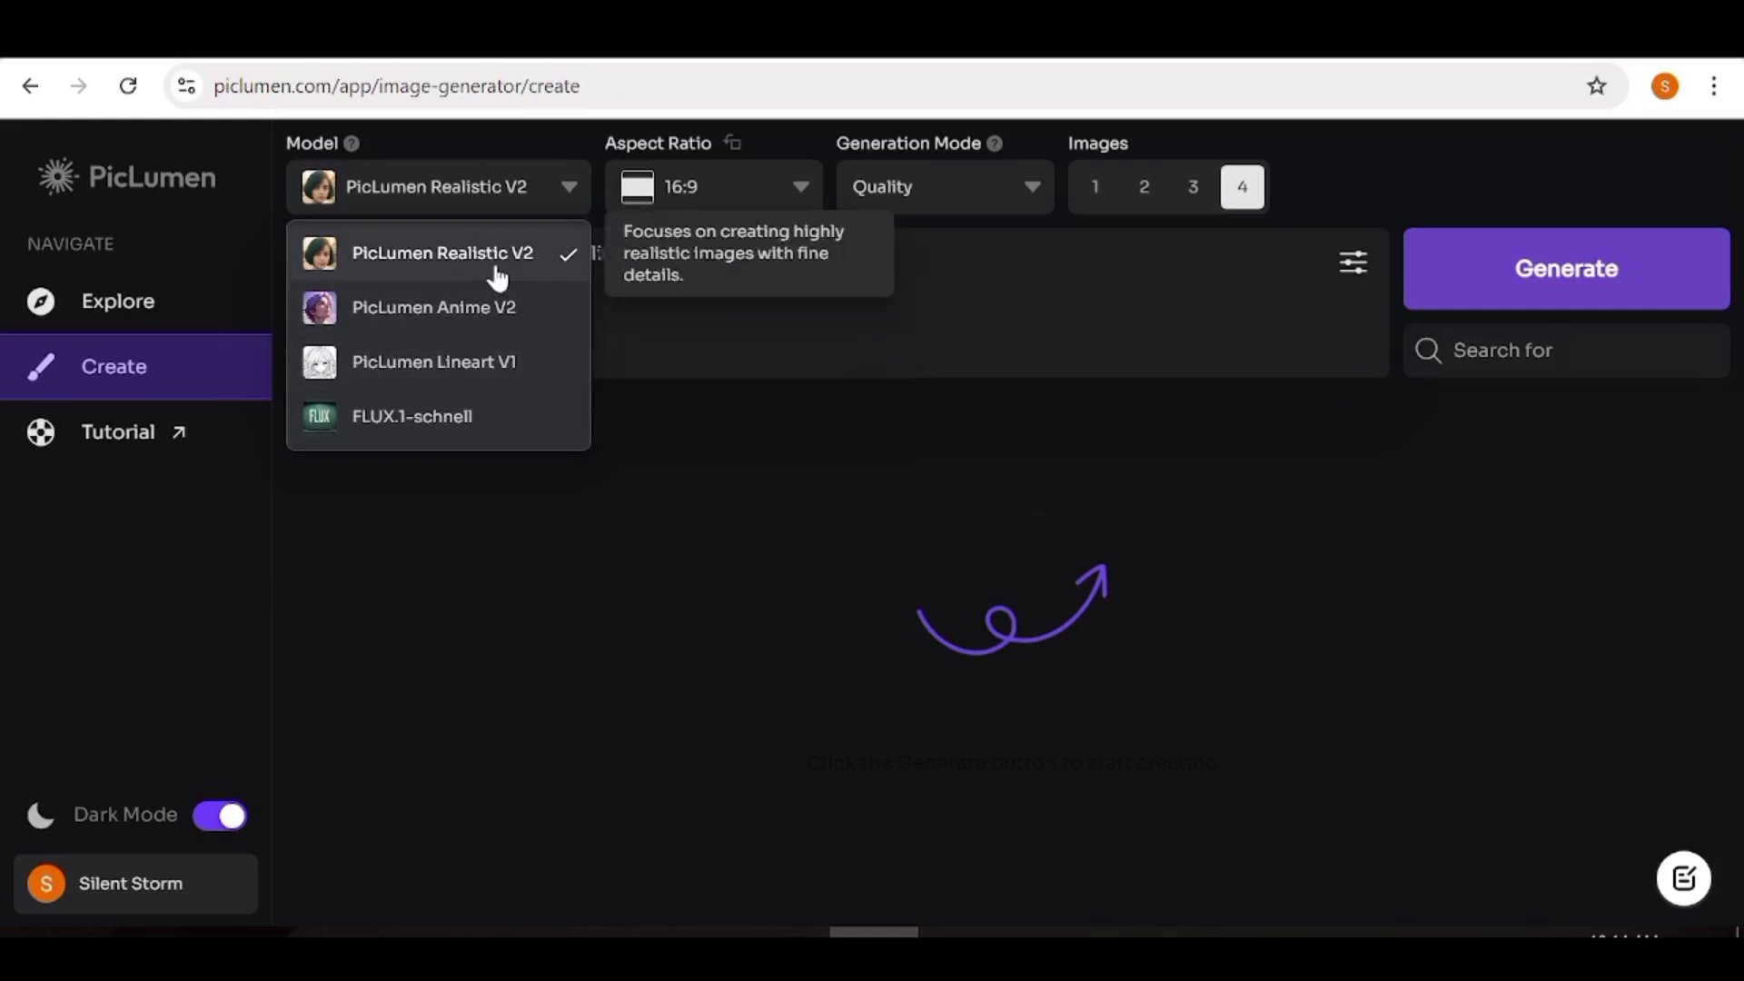
pyautogui.click(691, 253)
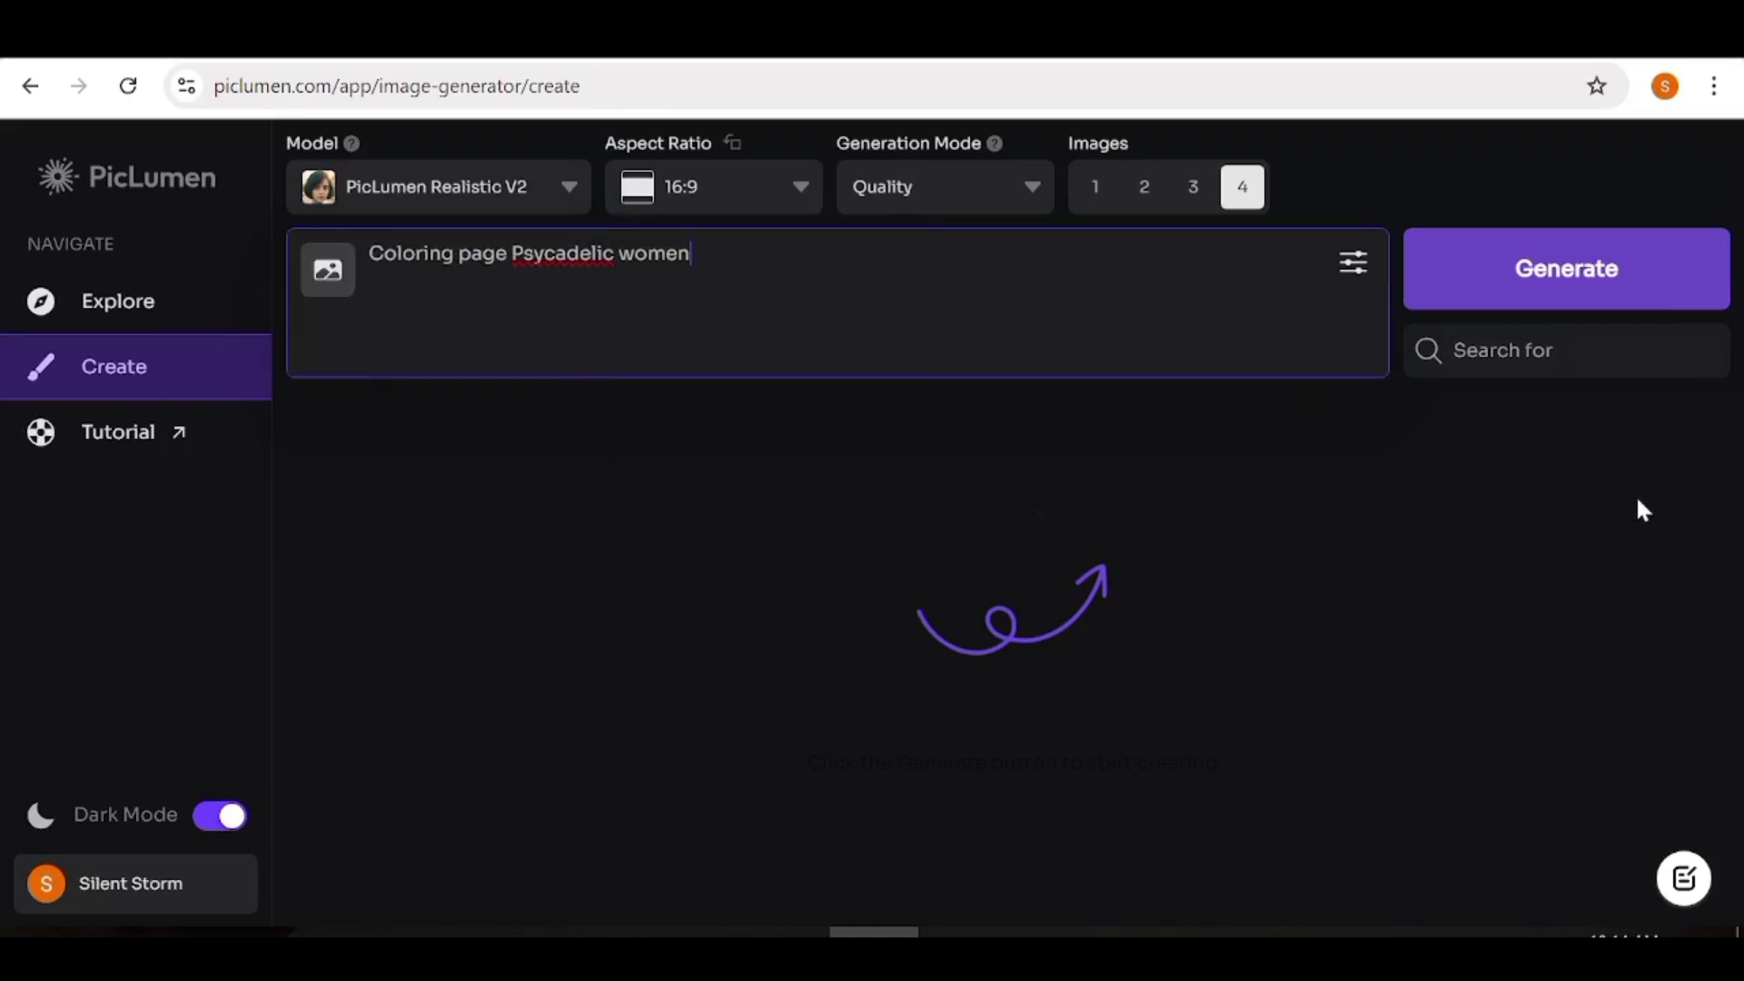
pyautogui.click(1227, 558)
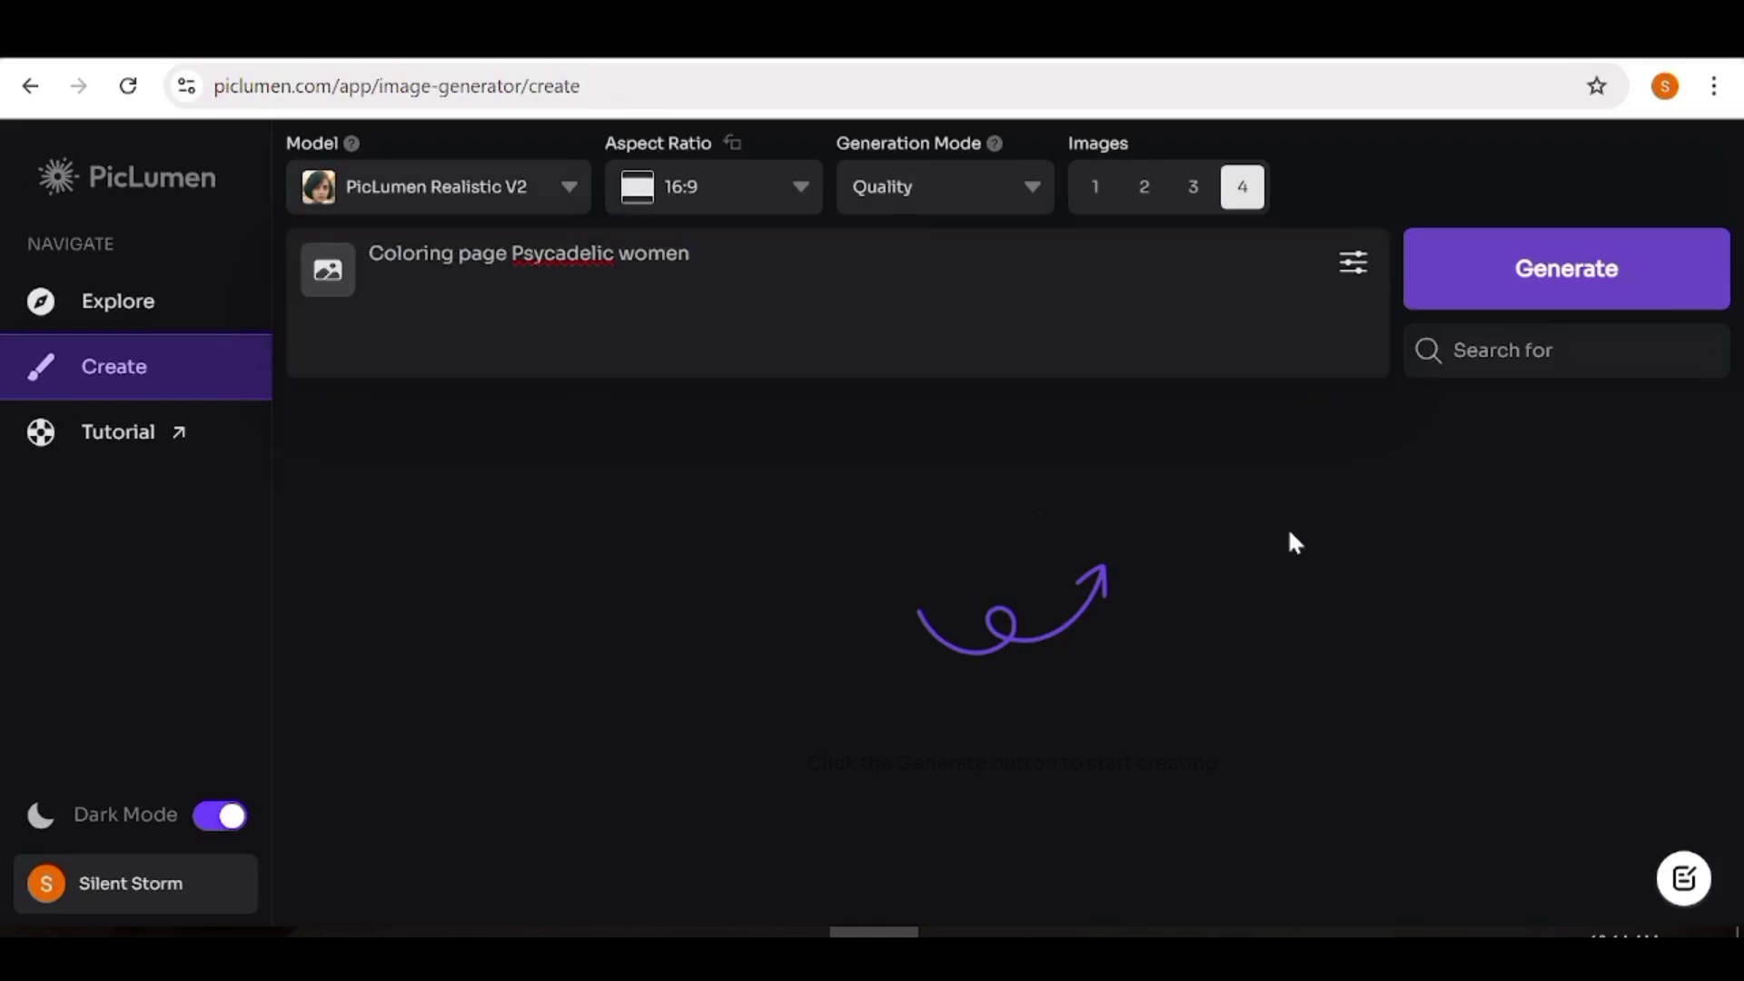
# Generate four images from the prompt "Coloring page Psycadelic women" and look through all of them.
pyautogui.click(1567, 270)
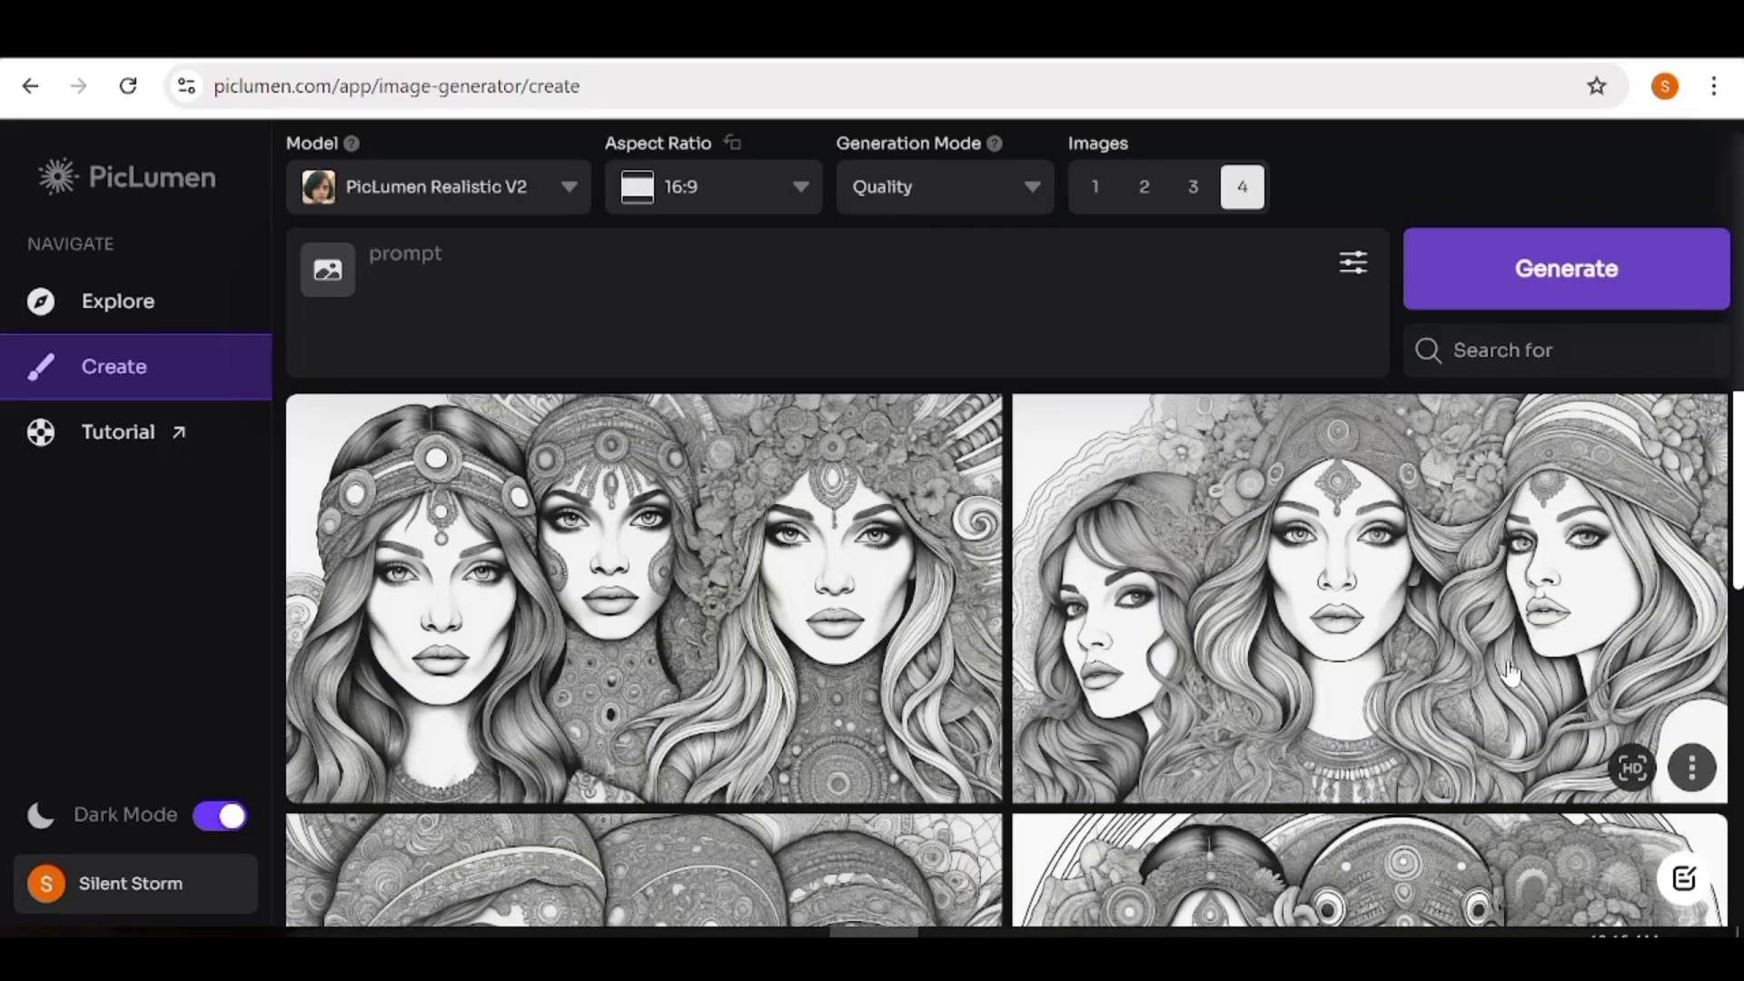
pyautogui.scroll(-5, 1119, 672)
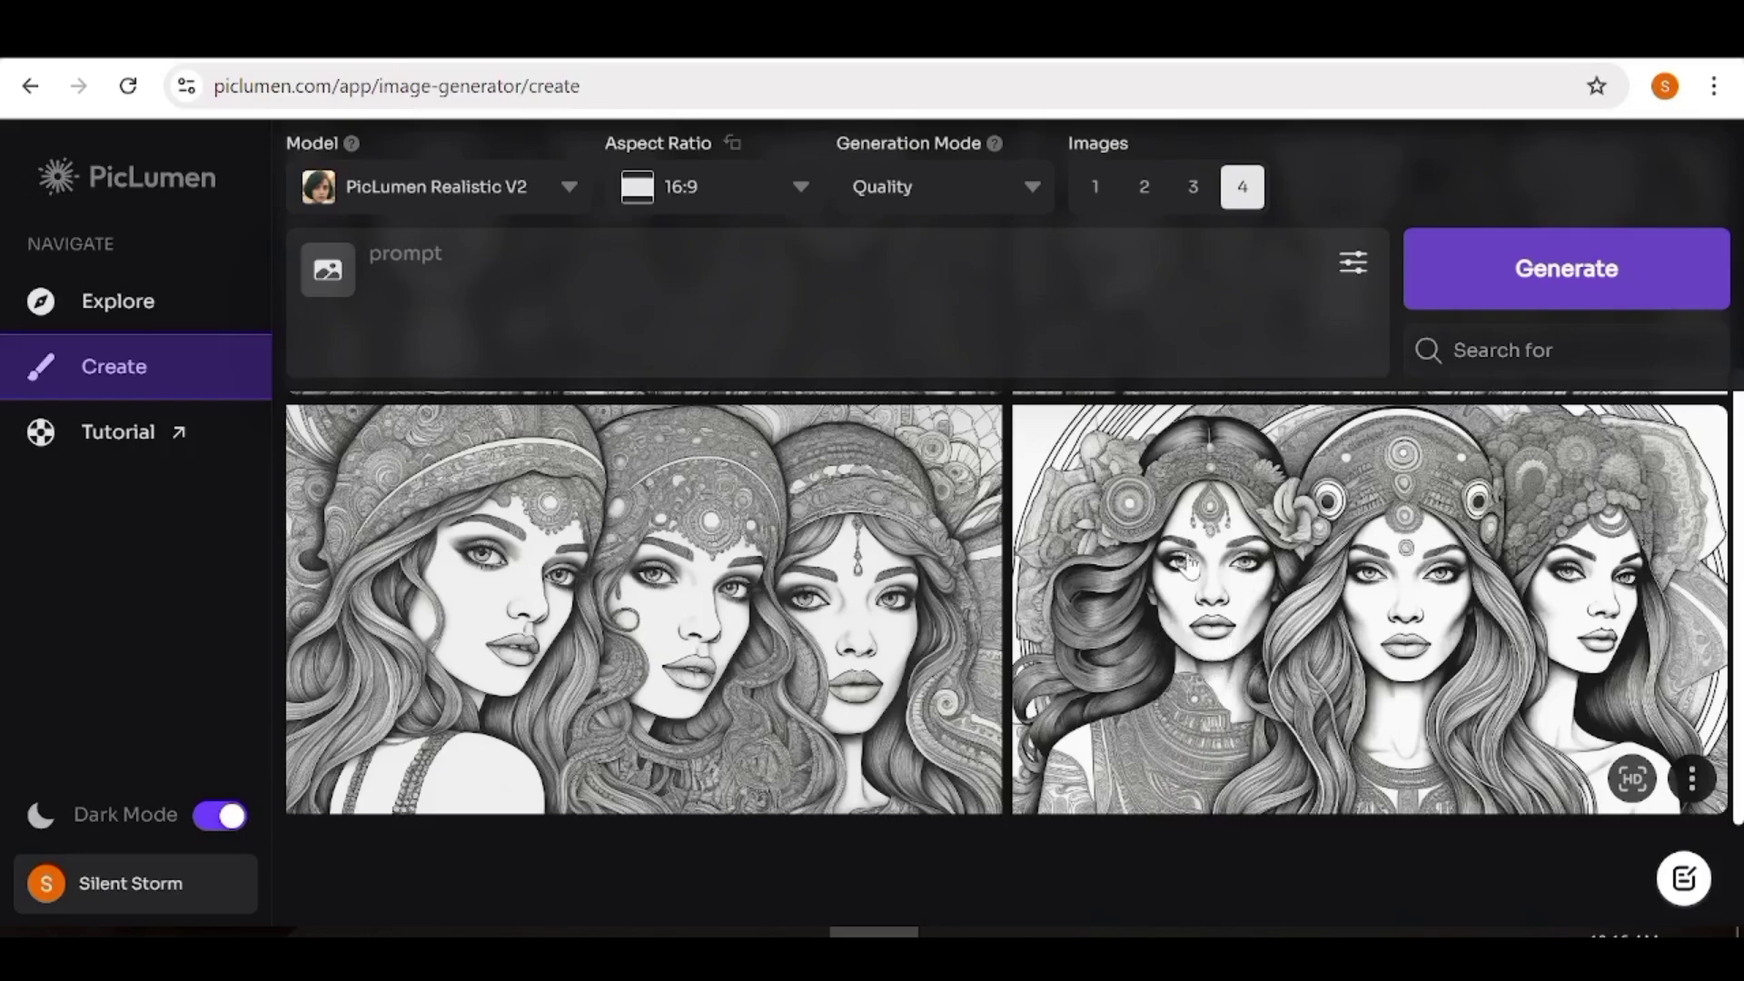
pyautogui.scroll(5, 1190, 633)
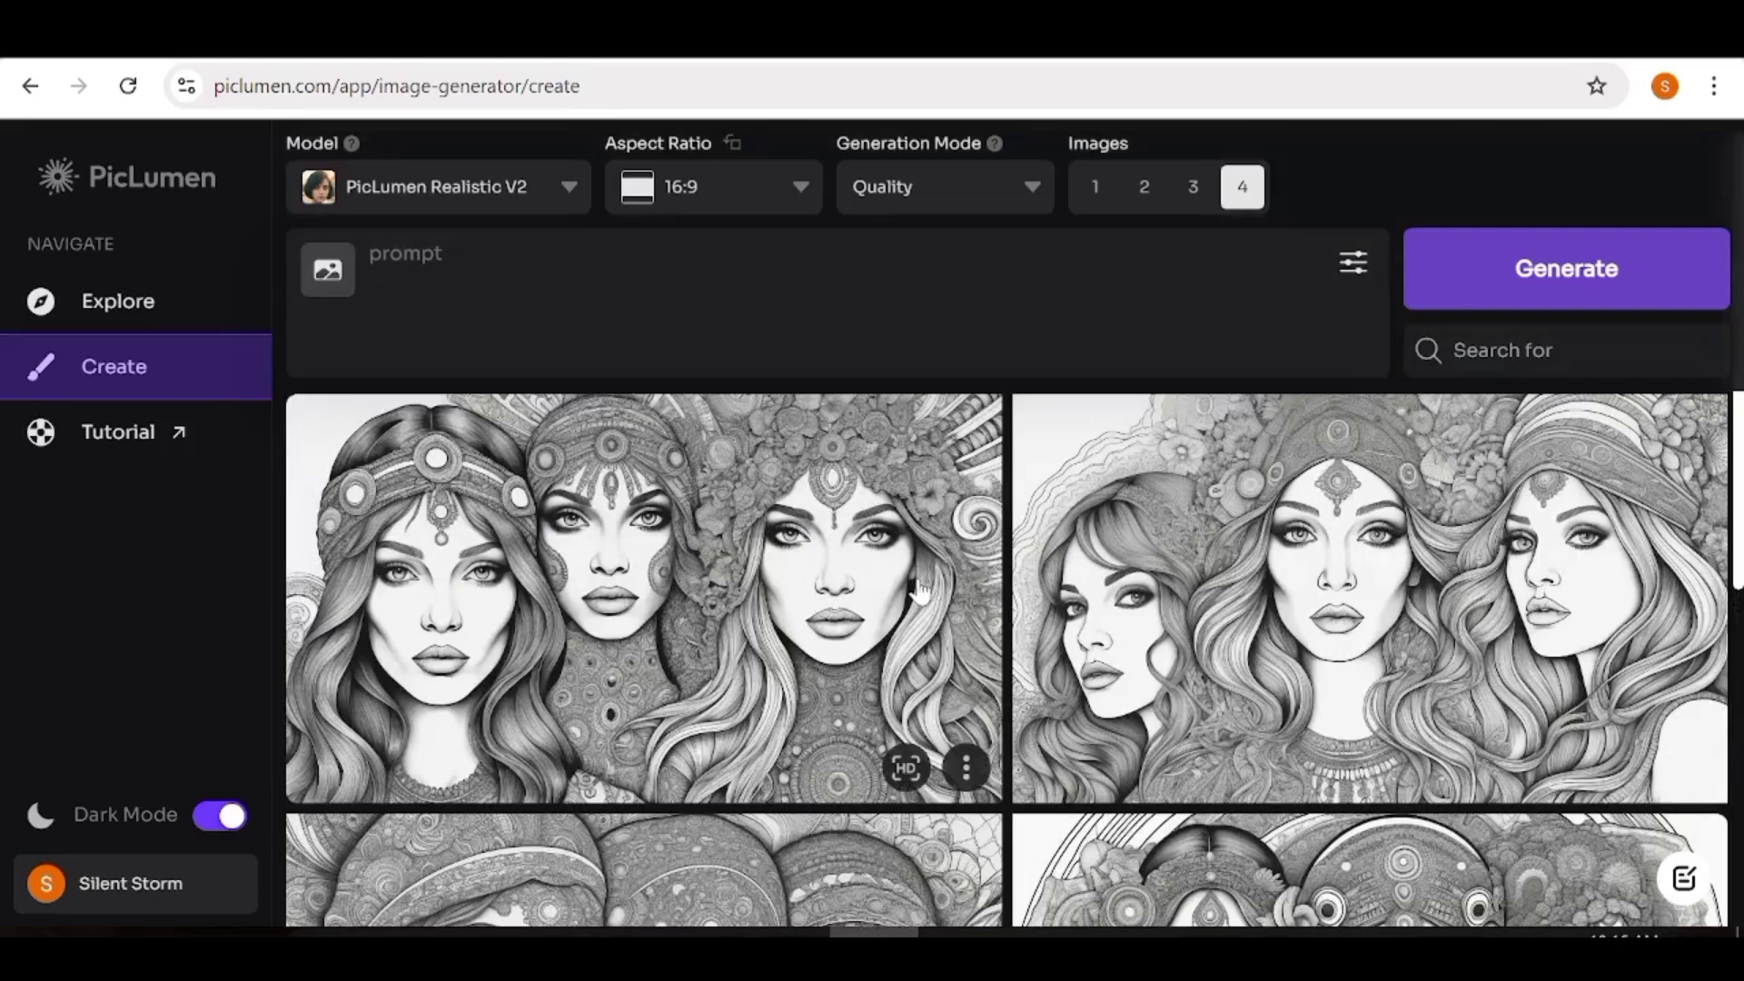
pyautogui.scroll(-5, 917, 595)
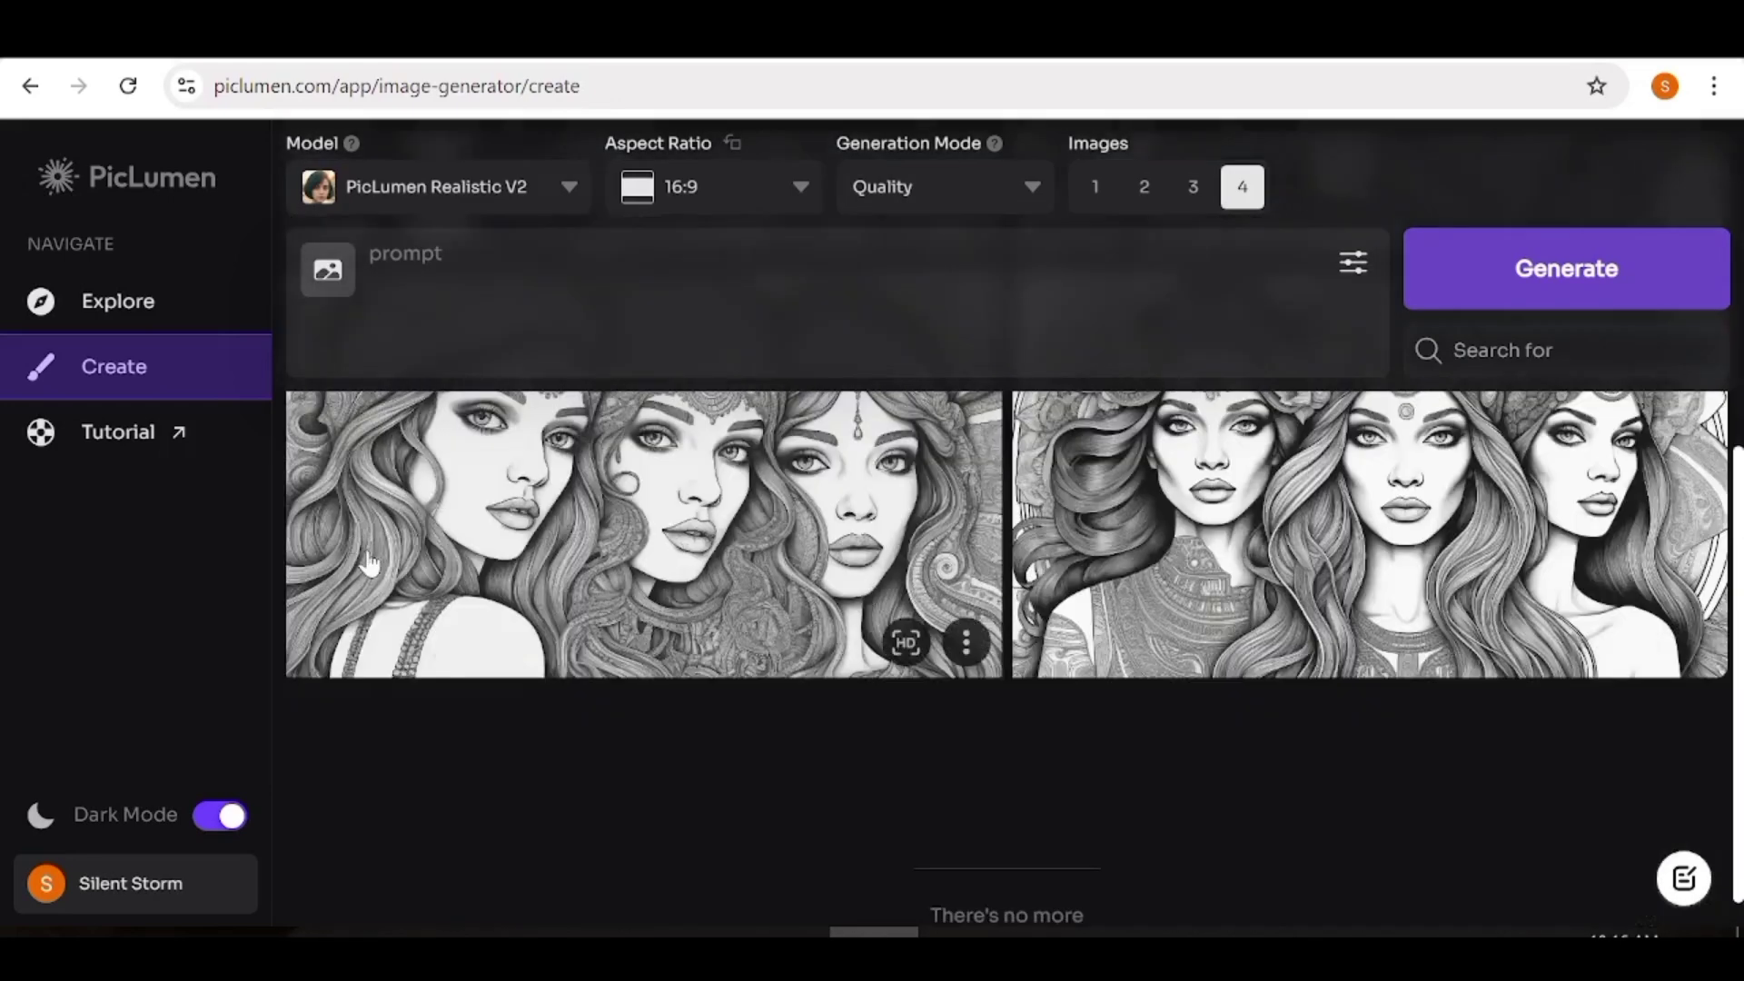
pyautogui.scroll(5, 299, 622)
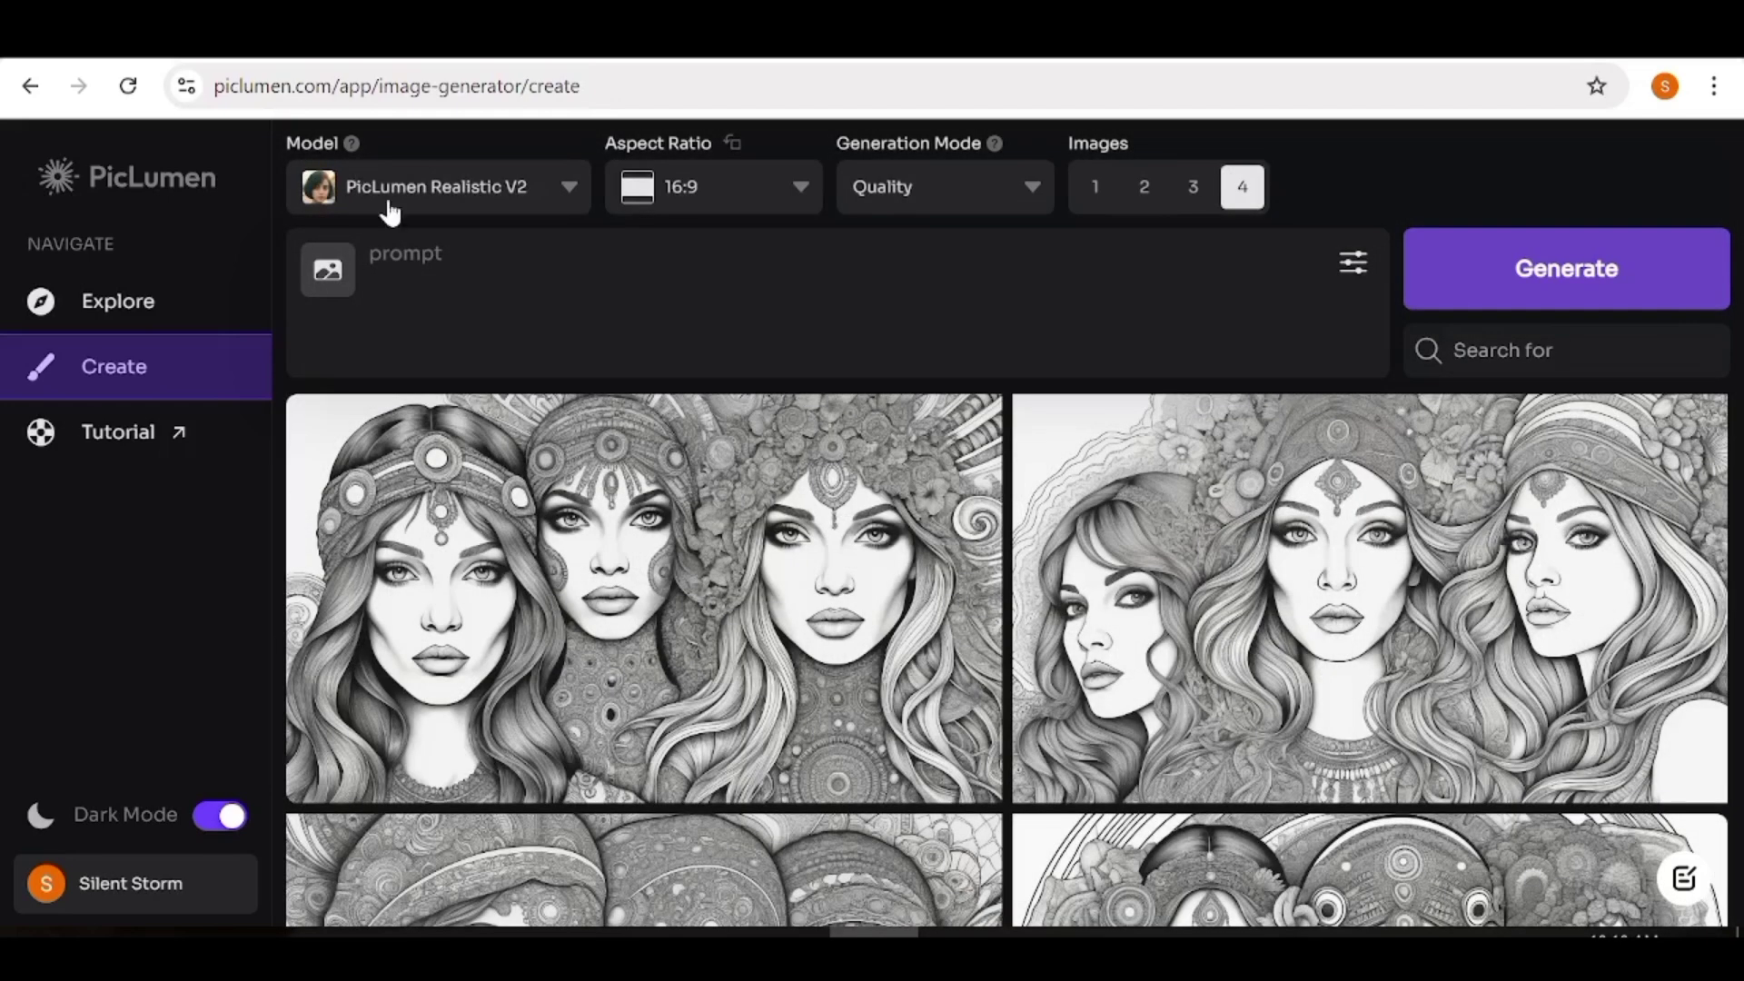
# Configure the generator to the PicLumen Lineart V1 model, a 2:3 aspect ratio and 2 images.
pyautogui.click(465, 193)
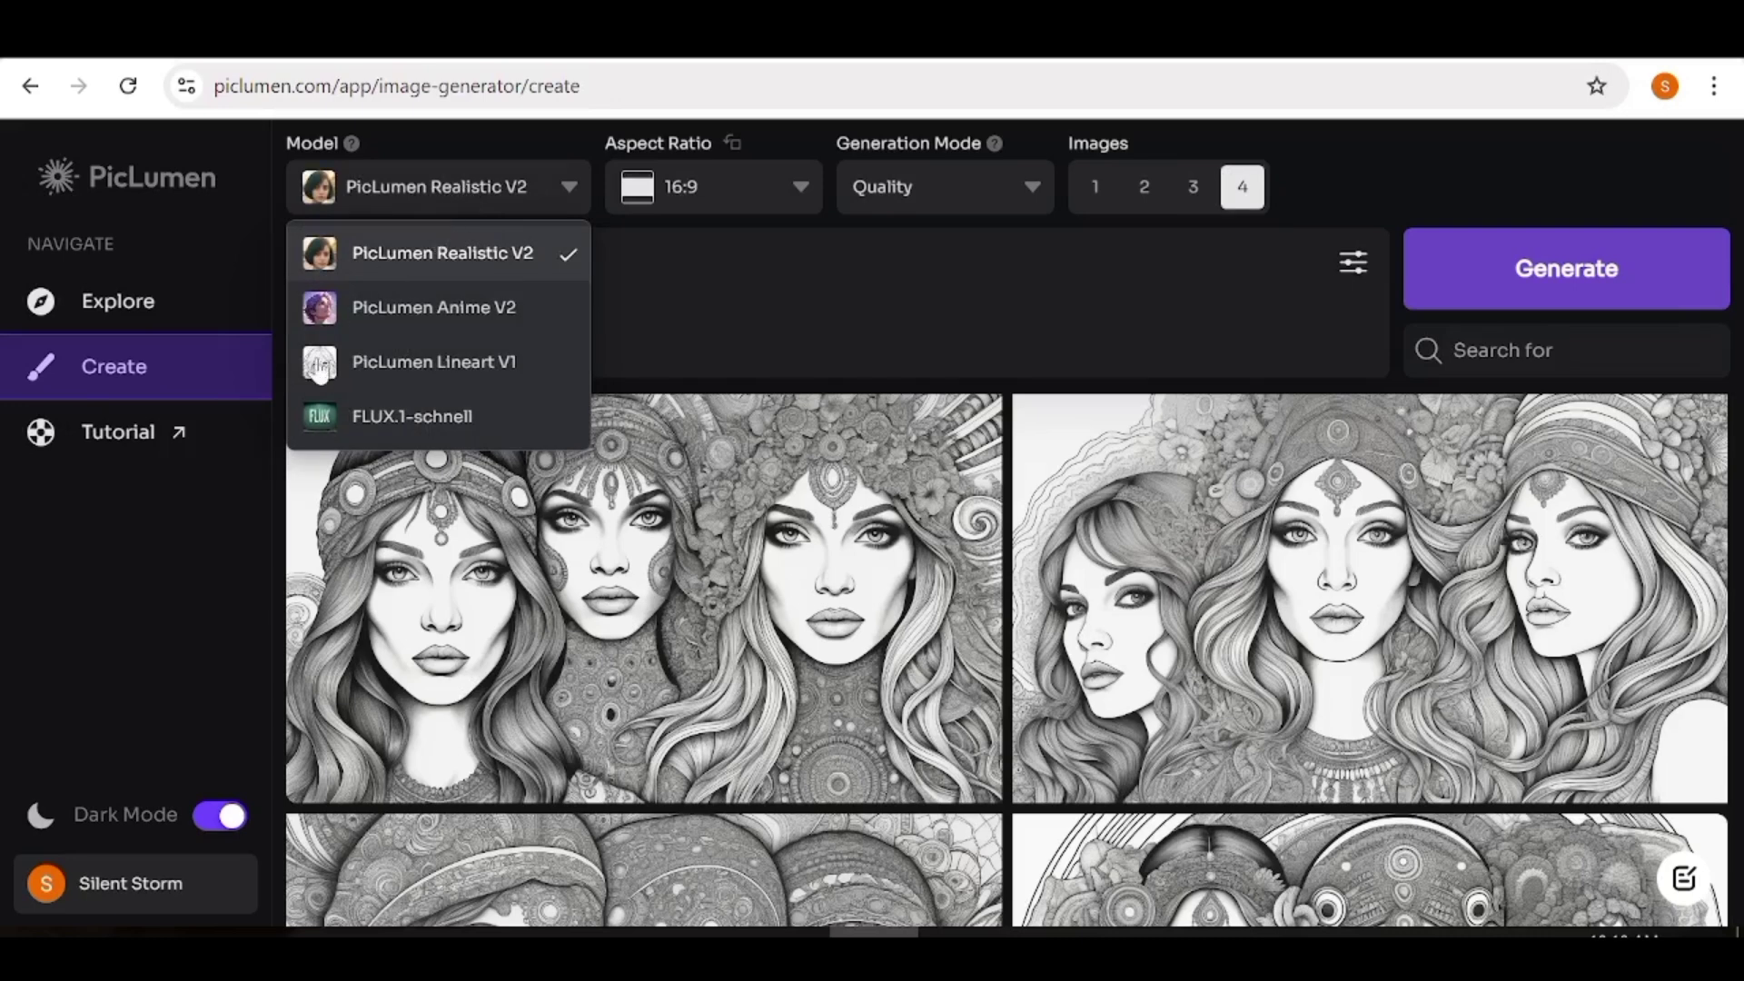
pyautogui.click(385, 364)
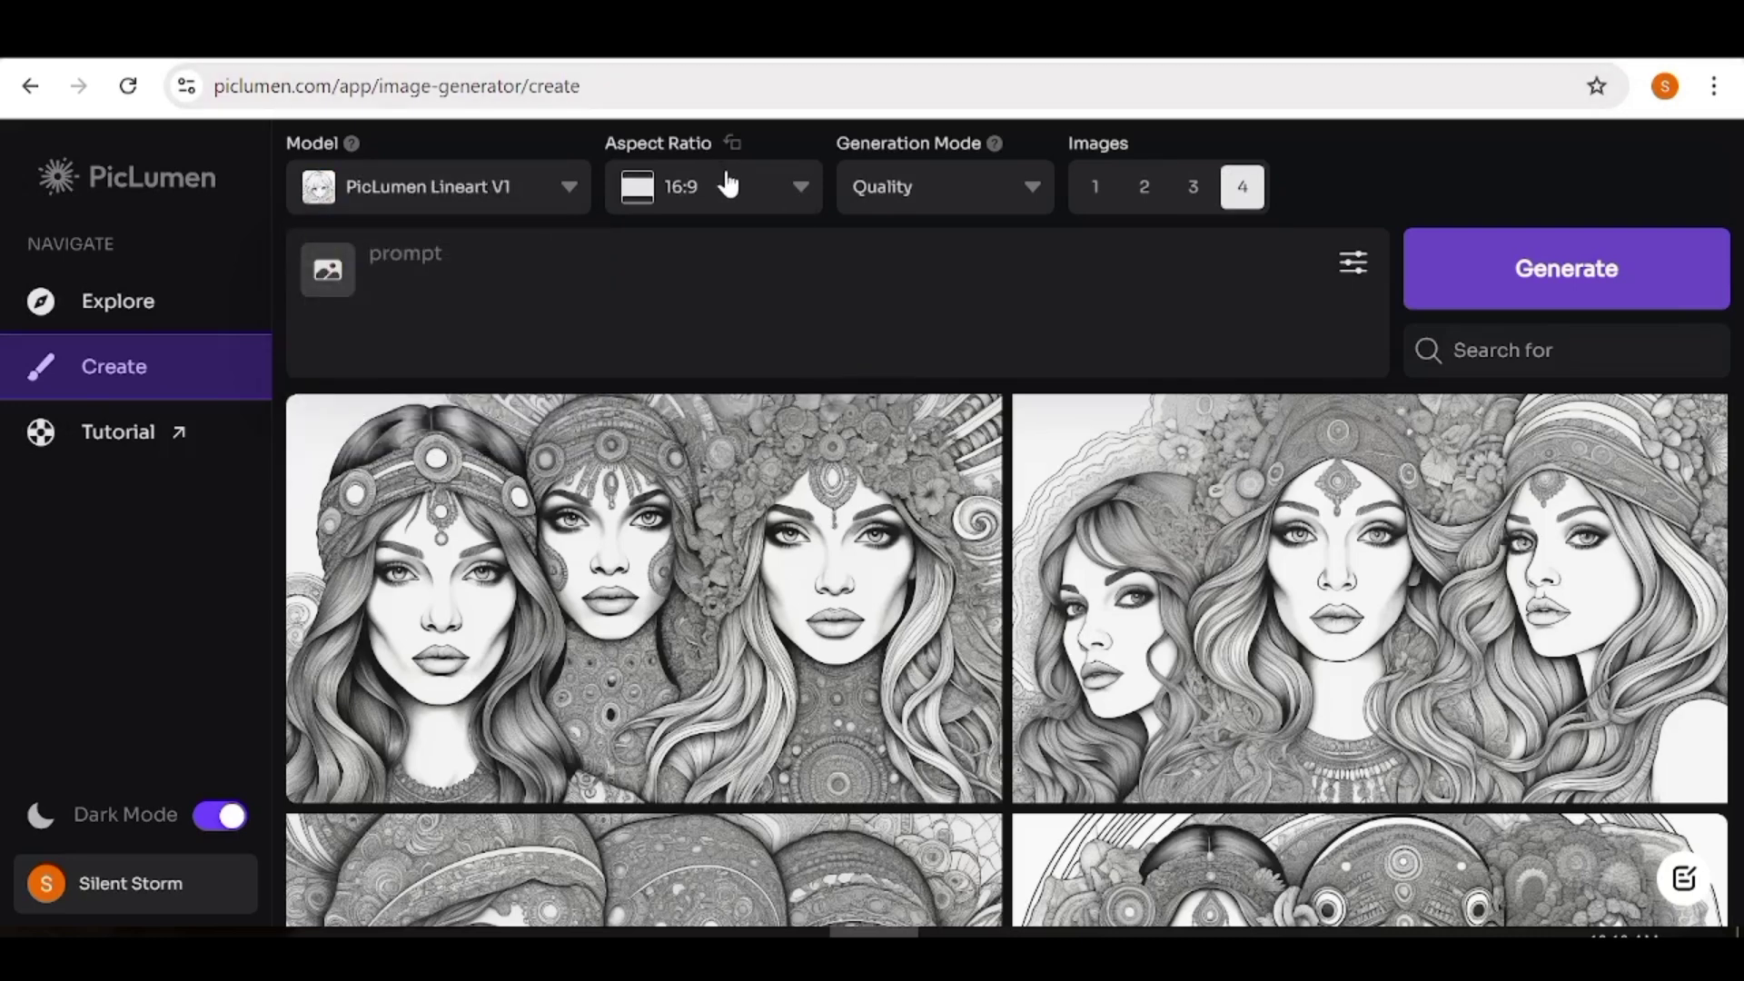
pyautogui.click(767, 198)
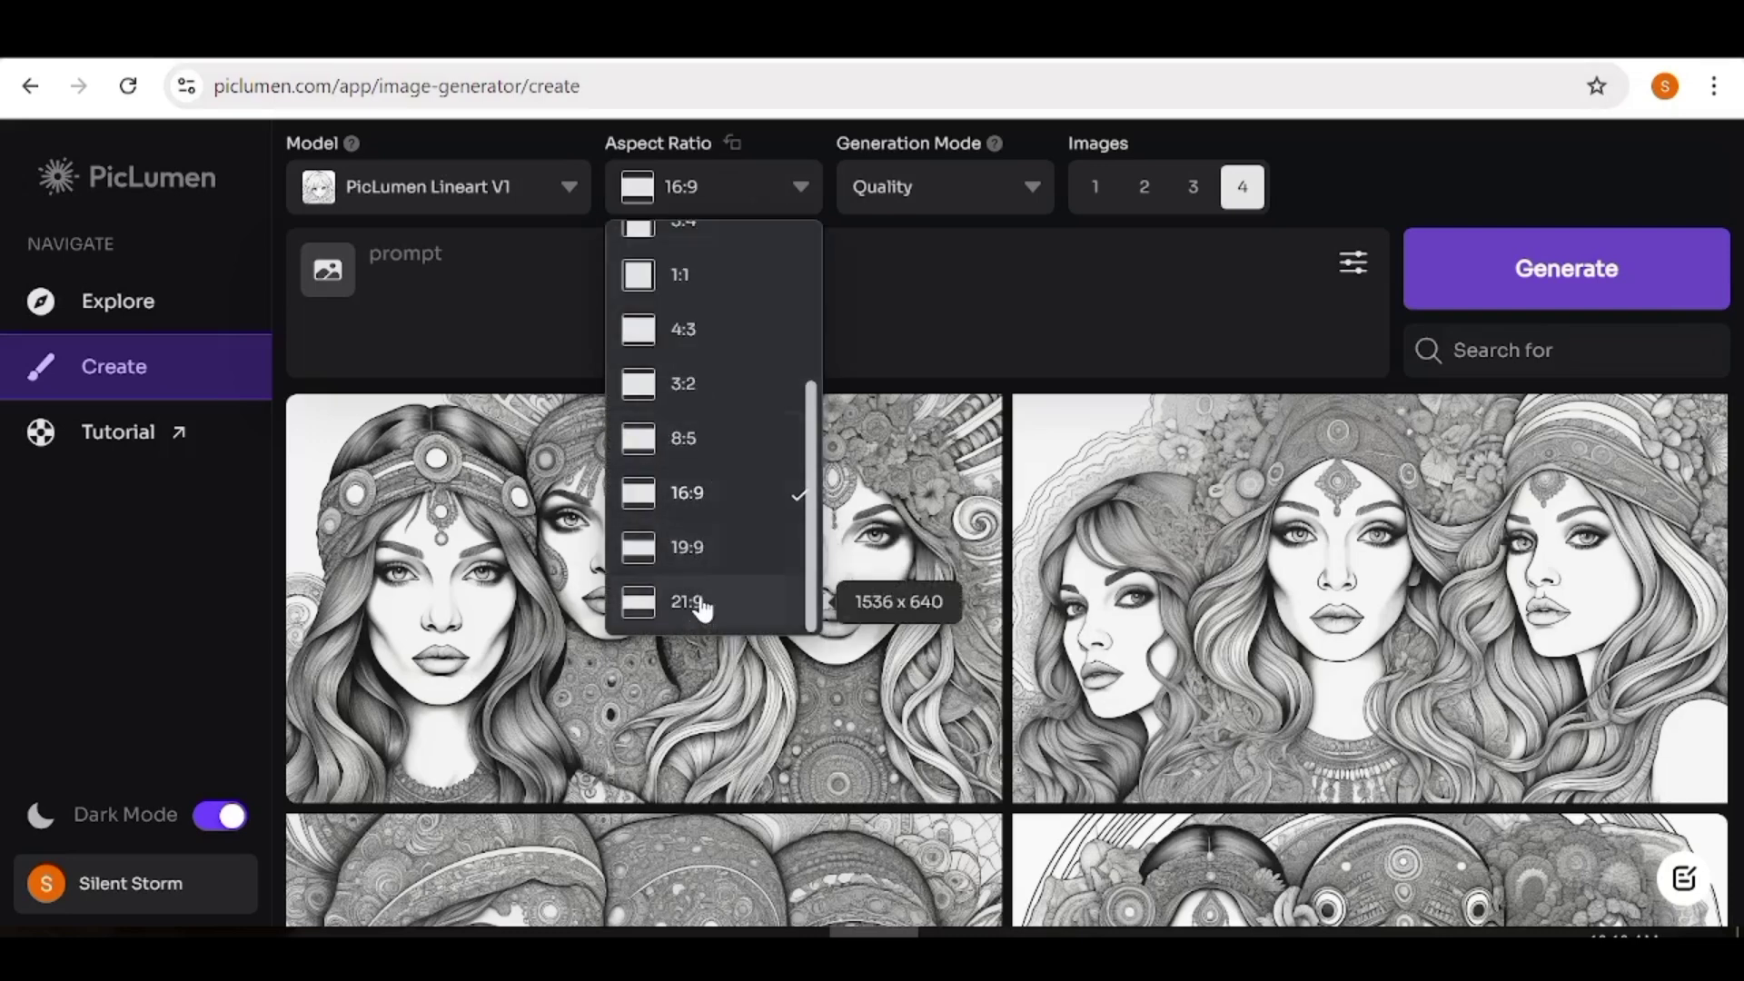
pyautogui.scroll(3, 713, 509)
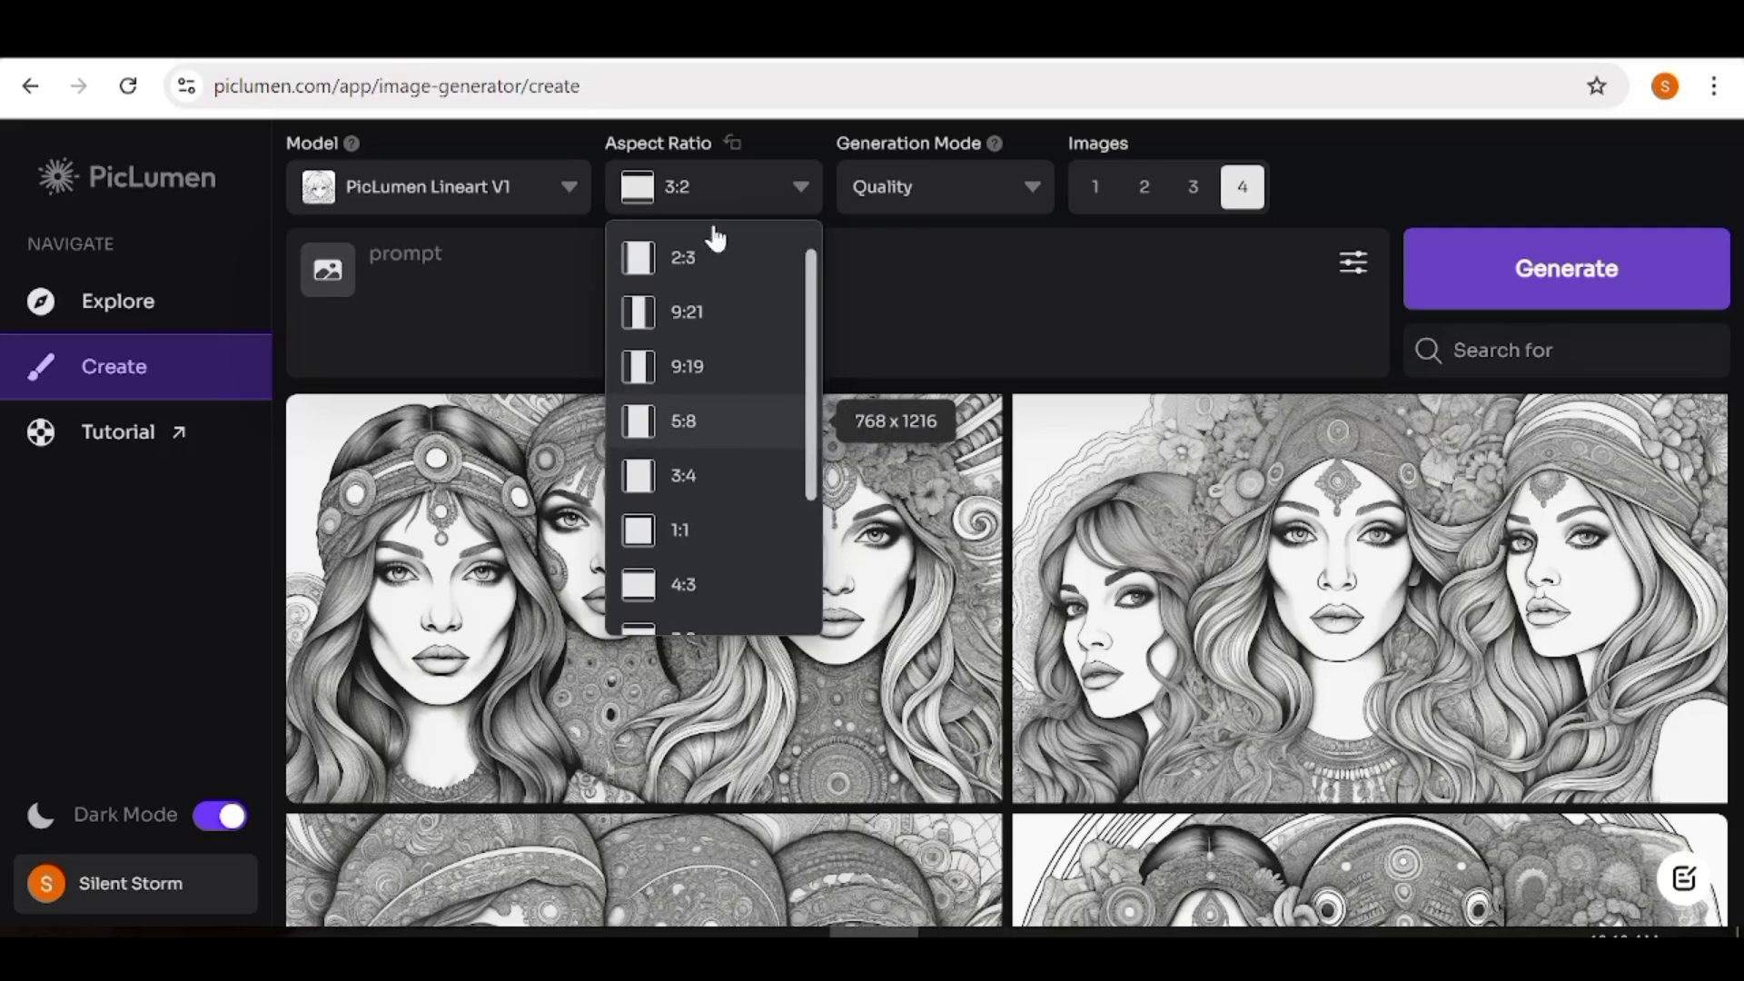
pyautogui.click(690, 262)
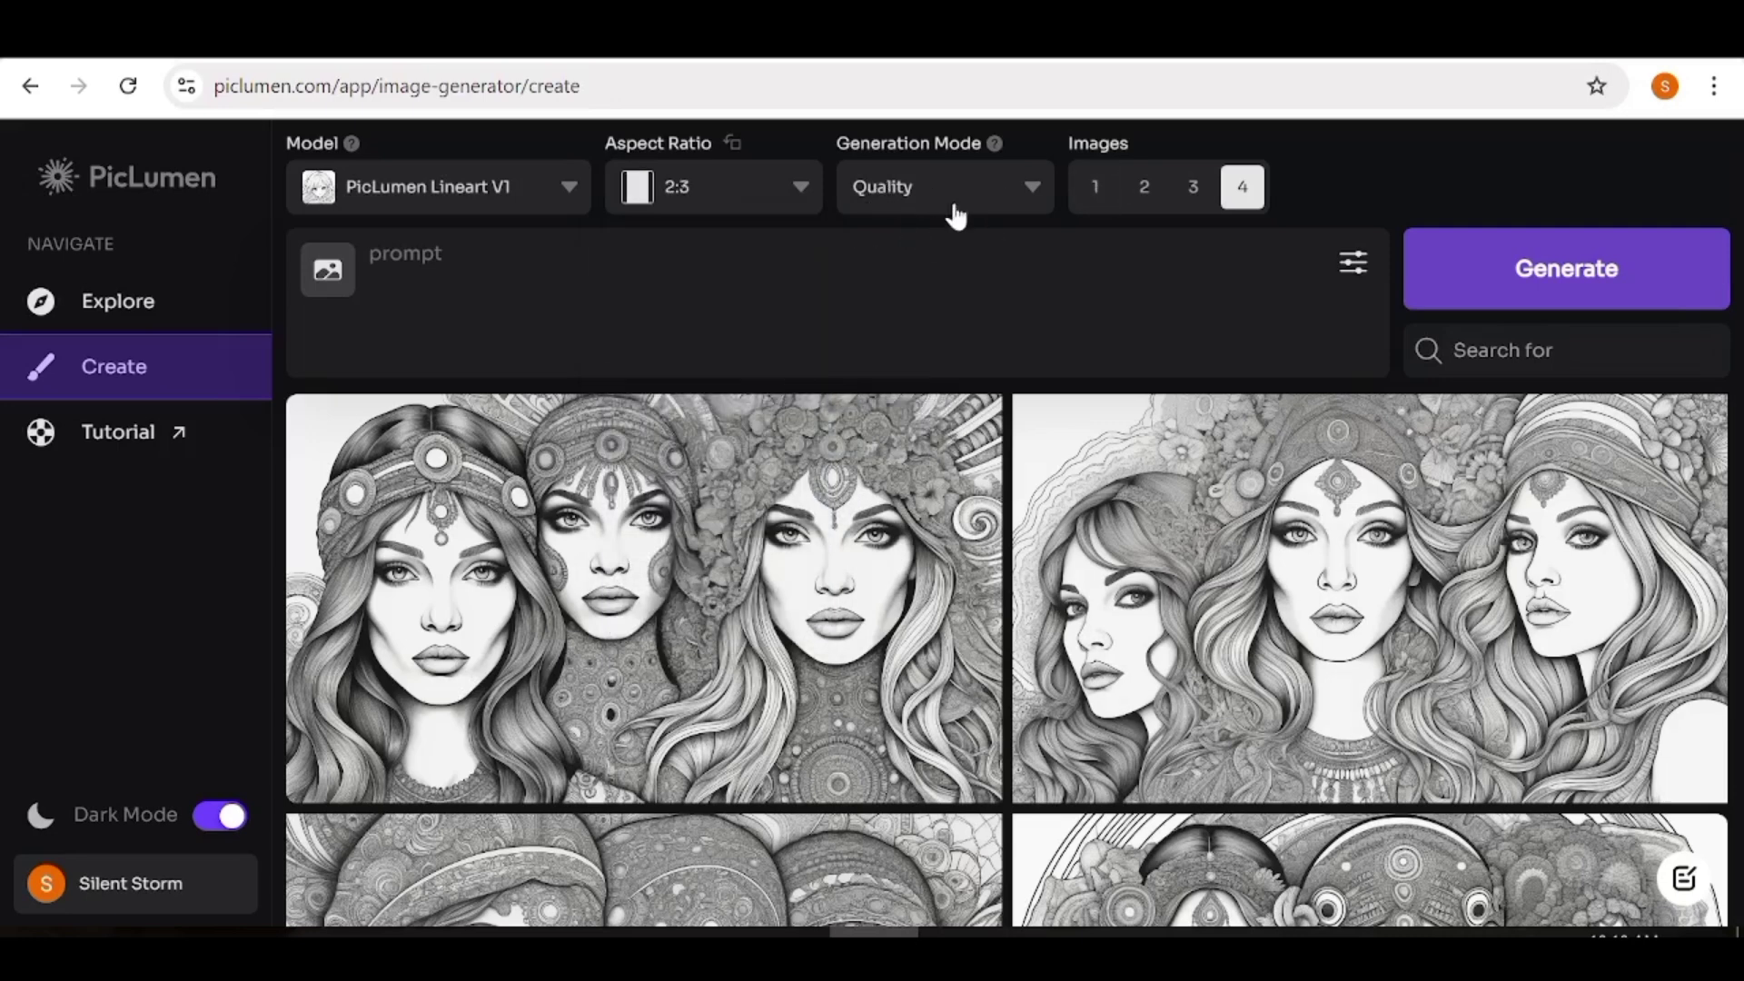
pyautogui.click(988, 207)
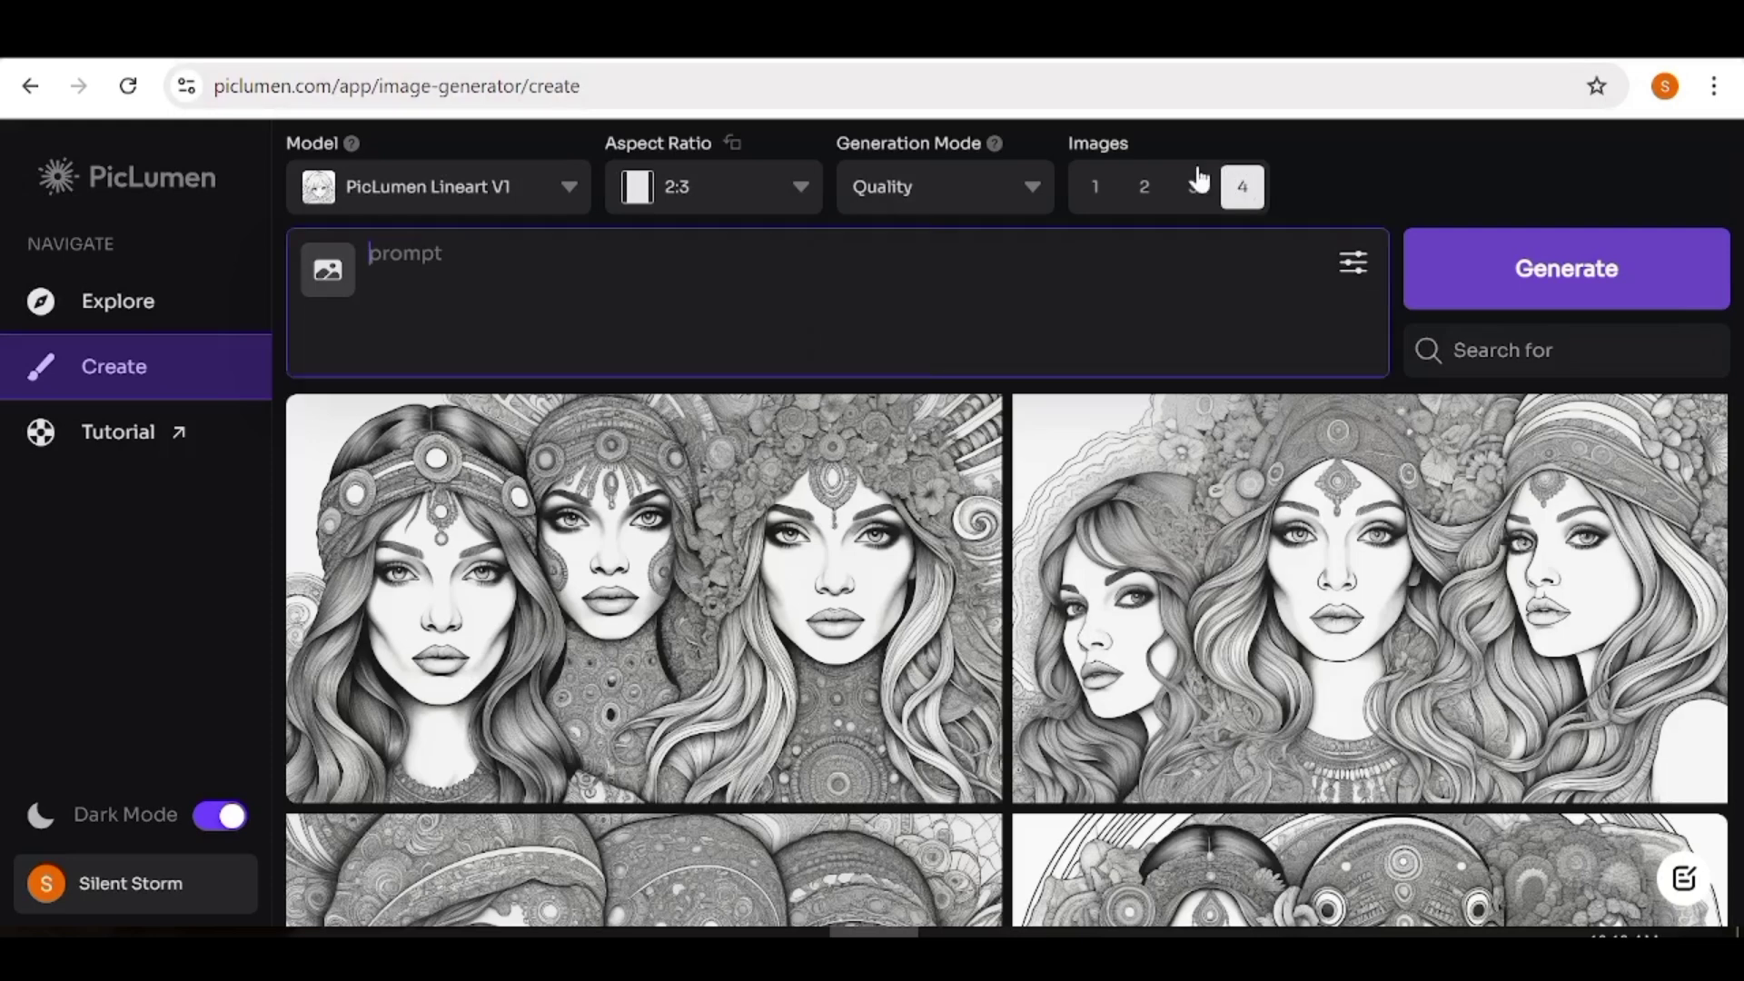
pyautogui.click(1145, 187)
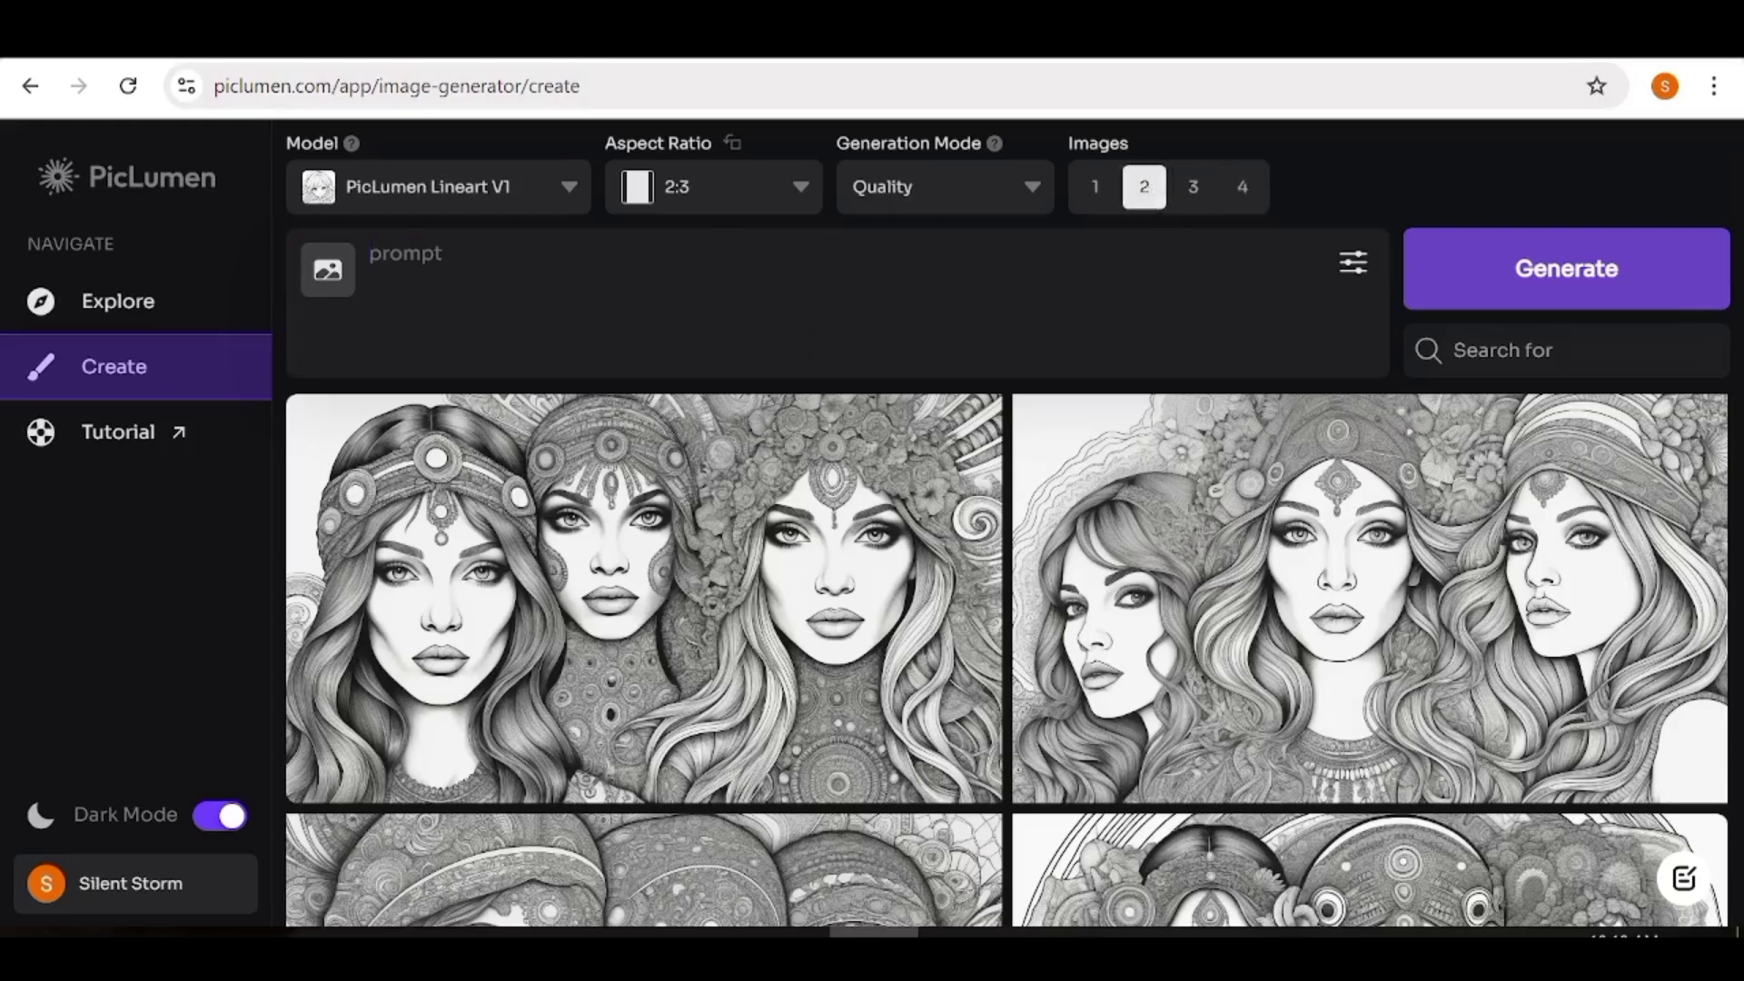
# Generate images from "Detailed drawing of a sorceress with a crystal ball, foretelling the future" and open the sorceress with the horned hat.
pyautogui.click(545, 272)
pyautogui.write('Detaile')
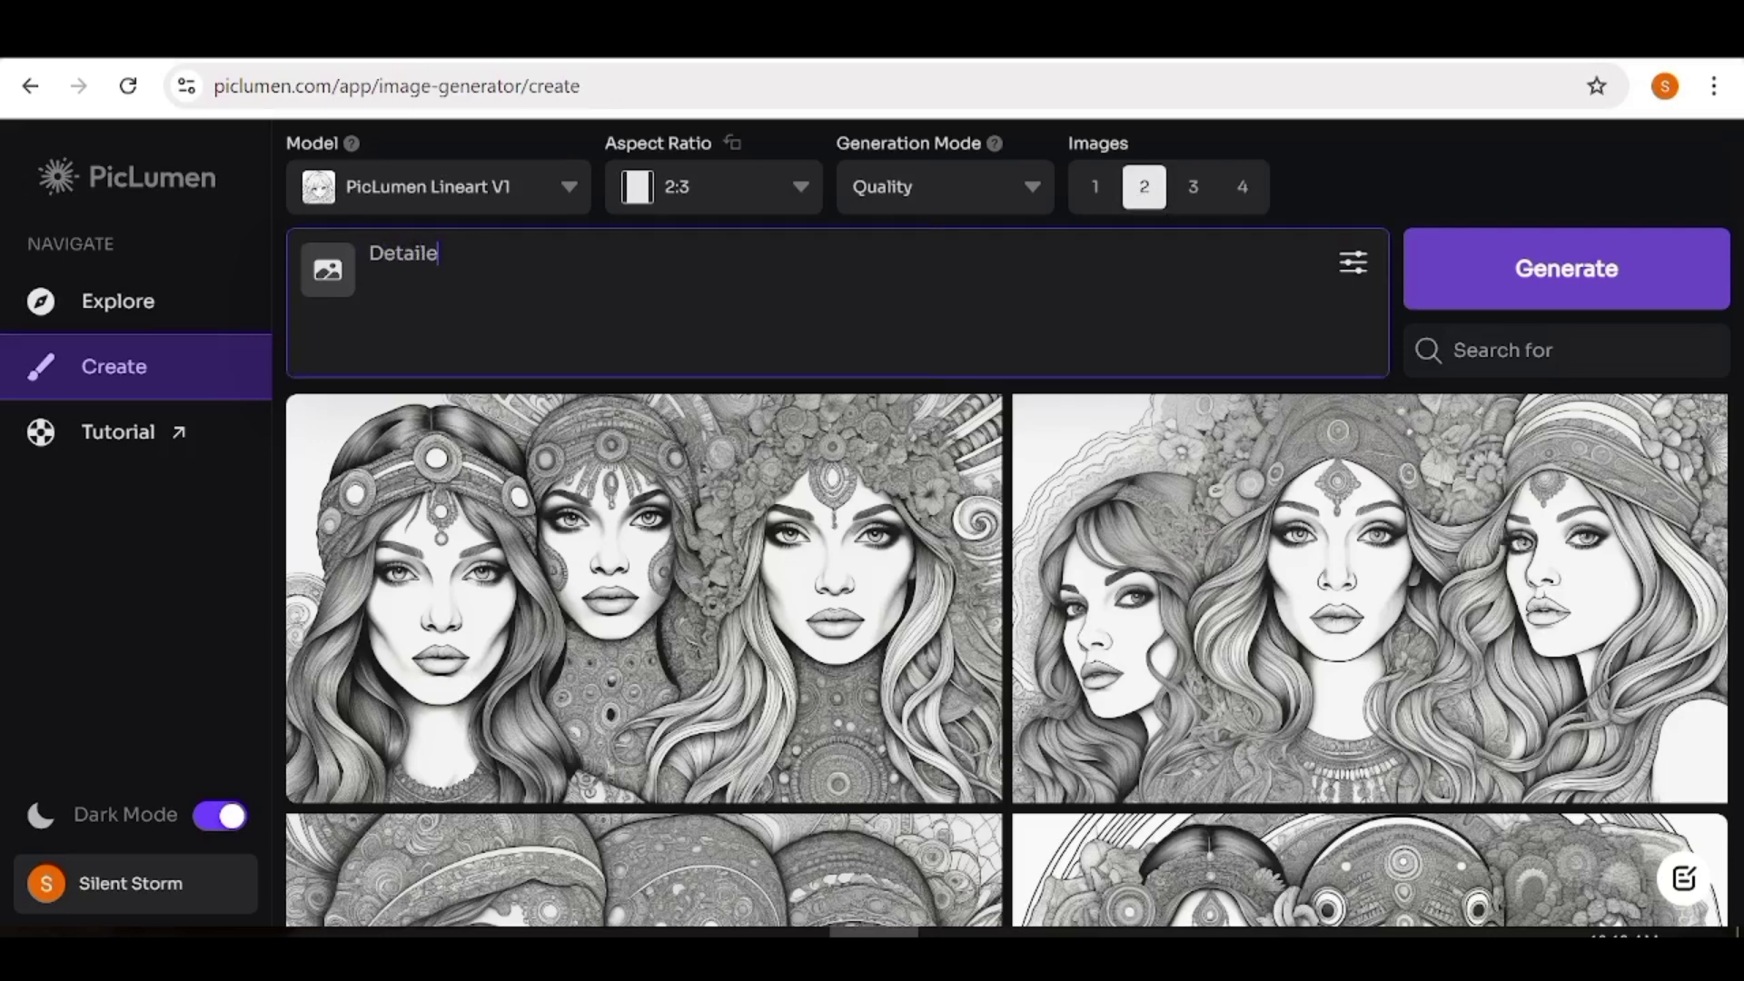
pyautogui.write('d drawing of a sorceress with a crystal ball, foretelling the futu')
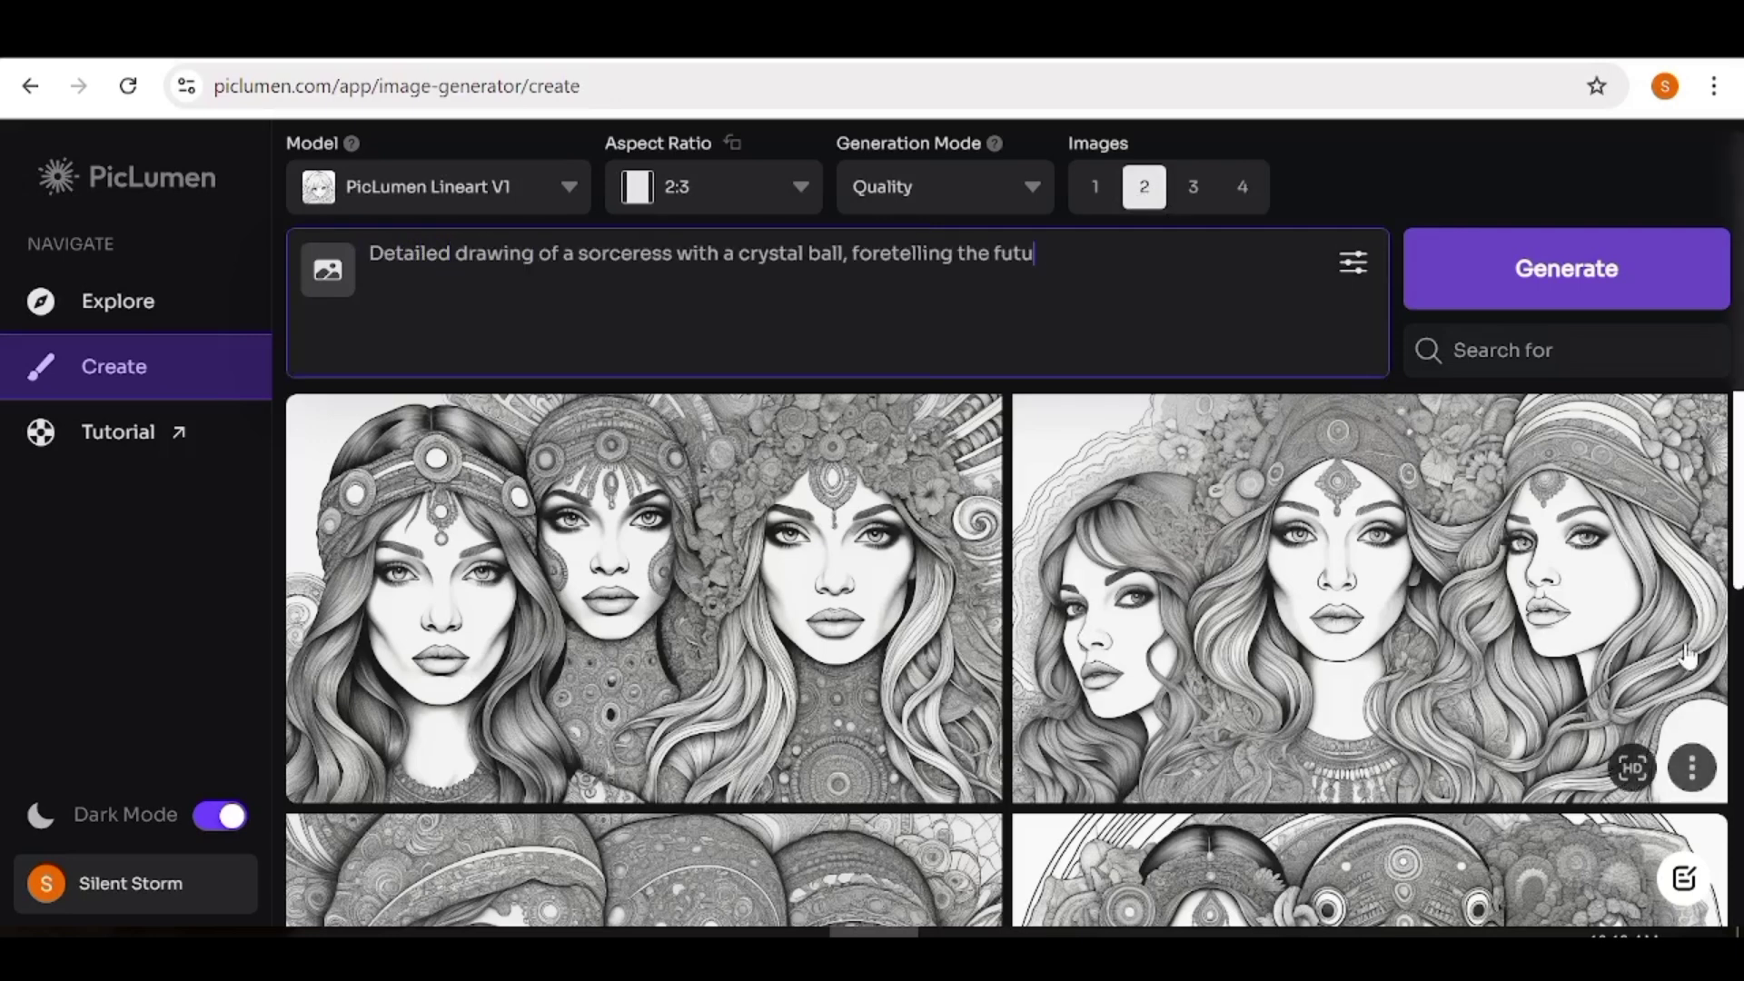
pyautogui.write('re')
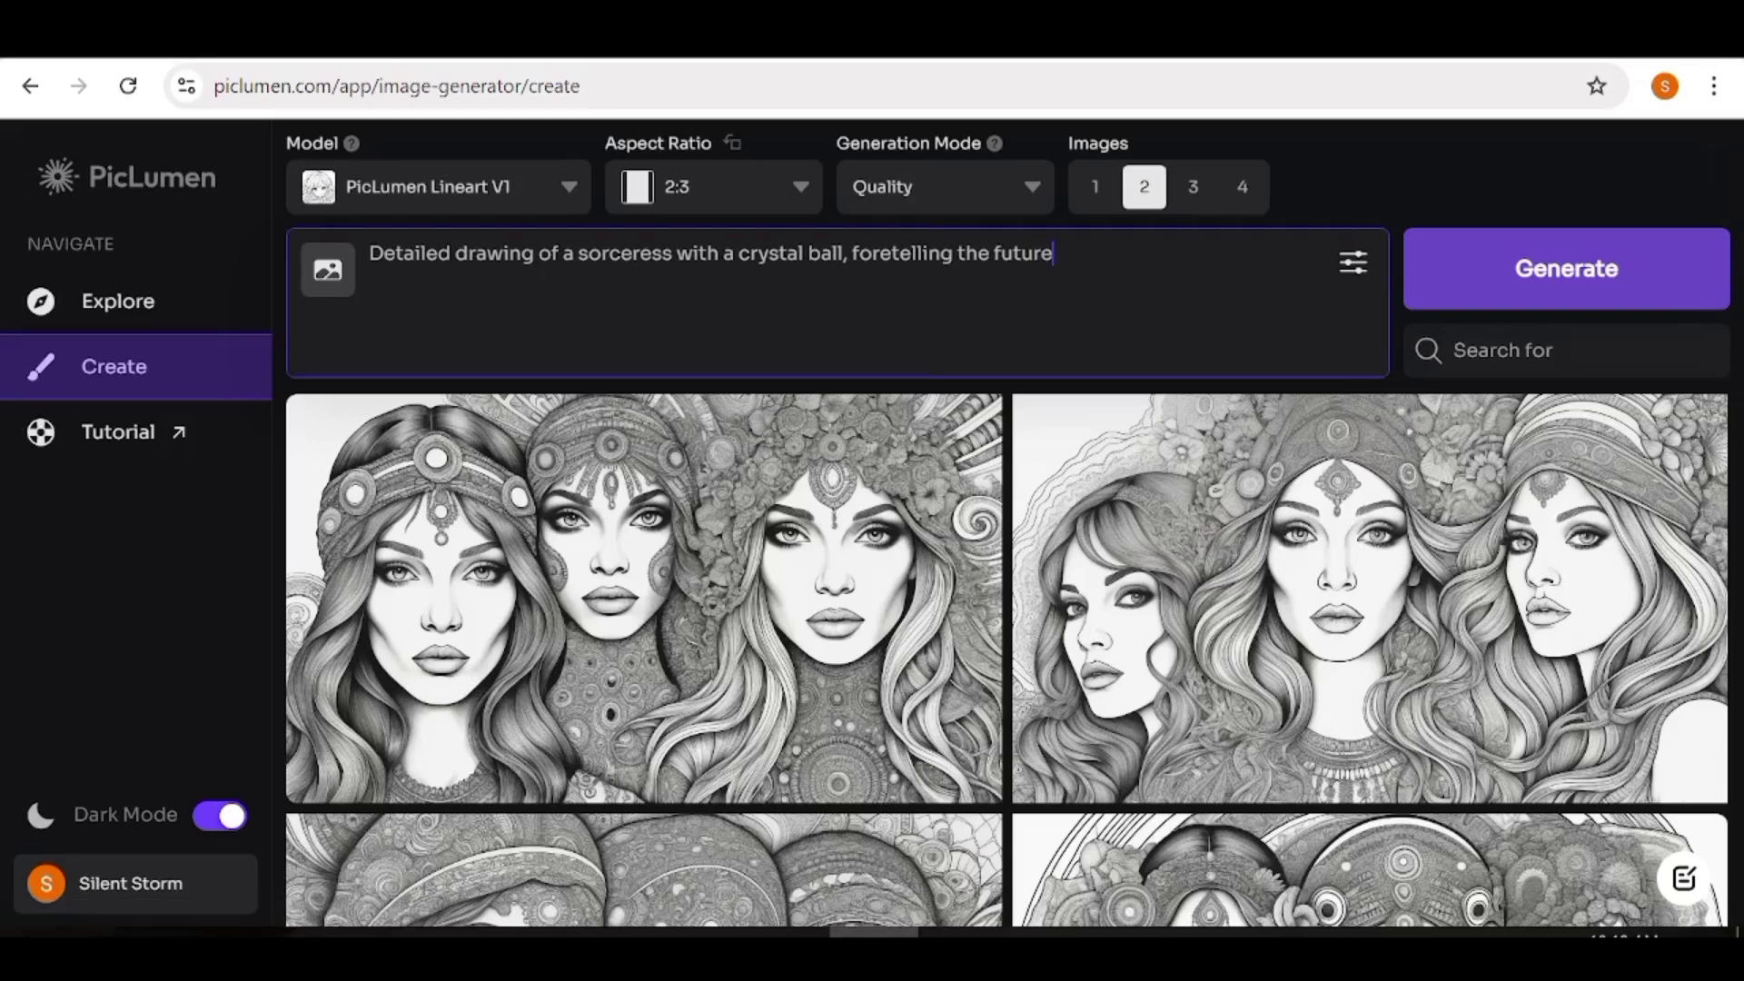
pyautogui.click(1669, 266)
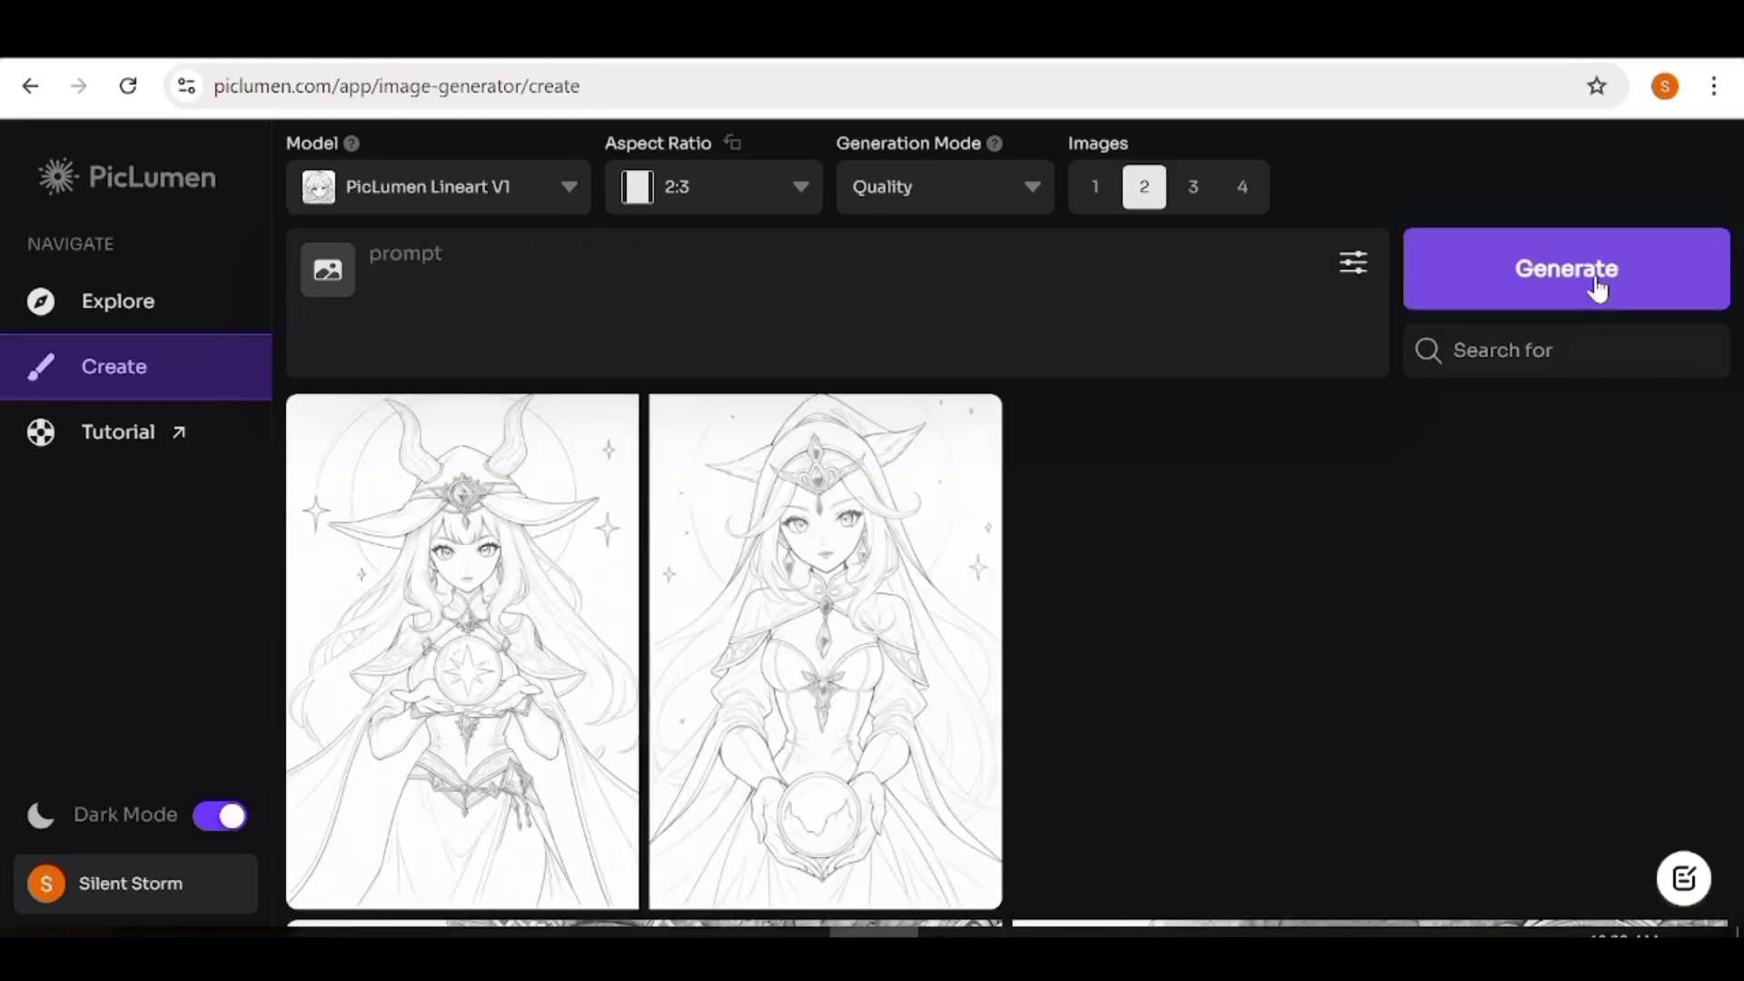
pyautogui.click(526, 598)
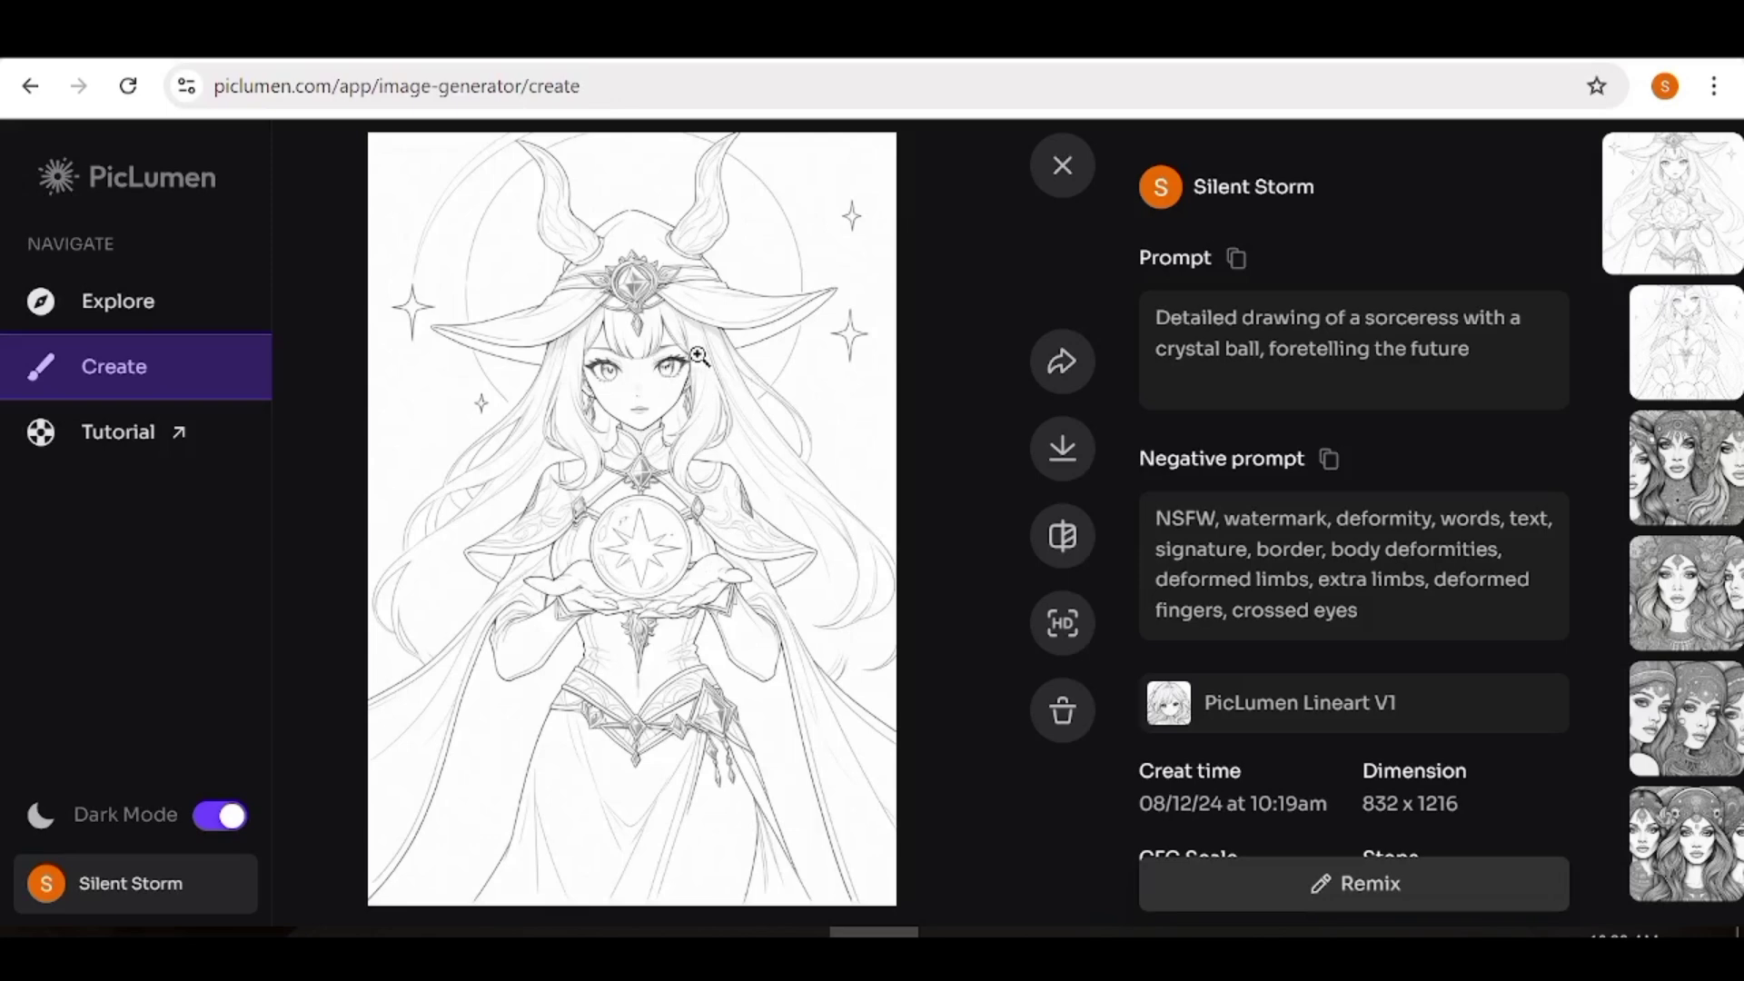
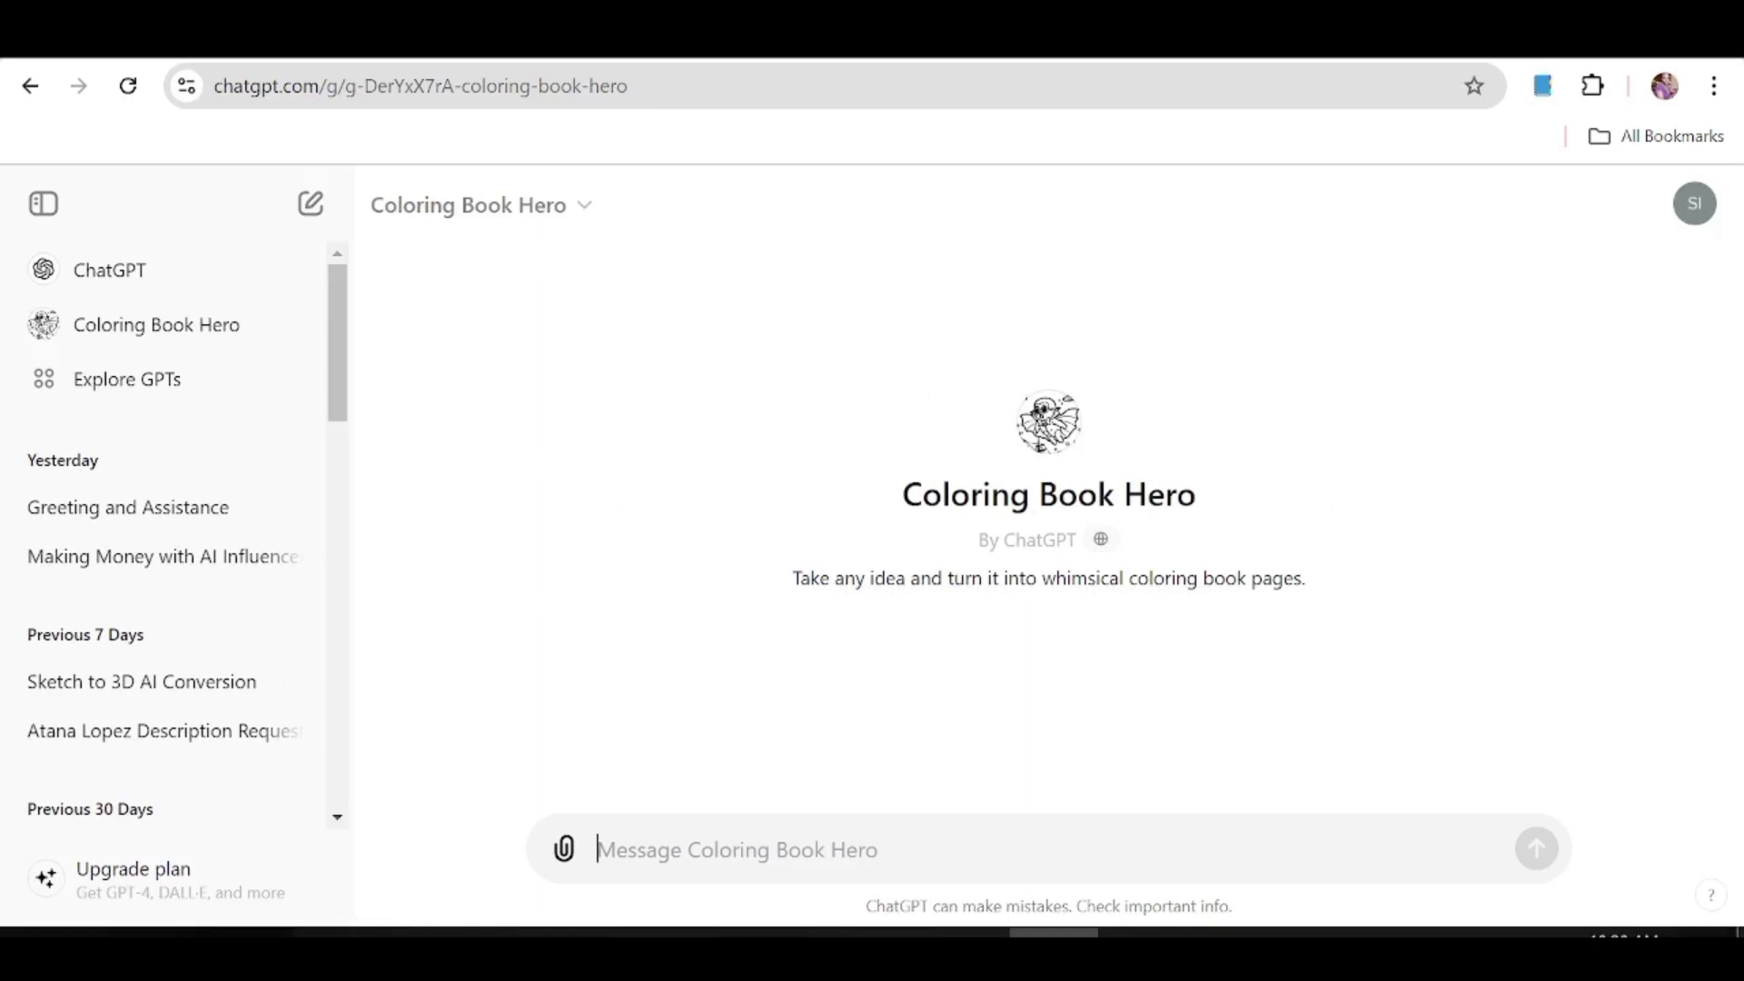
# Ask Coloring Book Hero for drawing ideas for each page of 60 fairy beauty coloring images, and read through the list.
pyautogui.write('I want to create 60 images of a fairy beauty coloring pages. Give me ideas of what drawing i can have for each page')
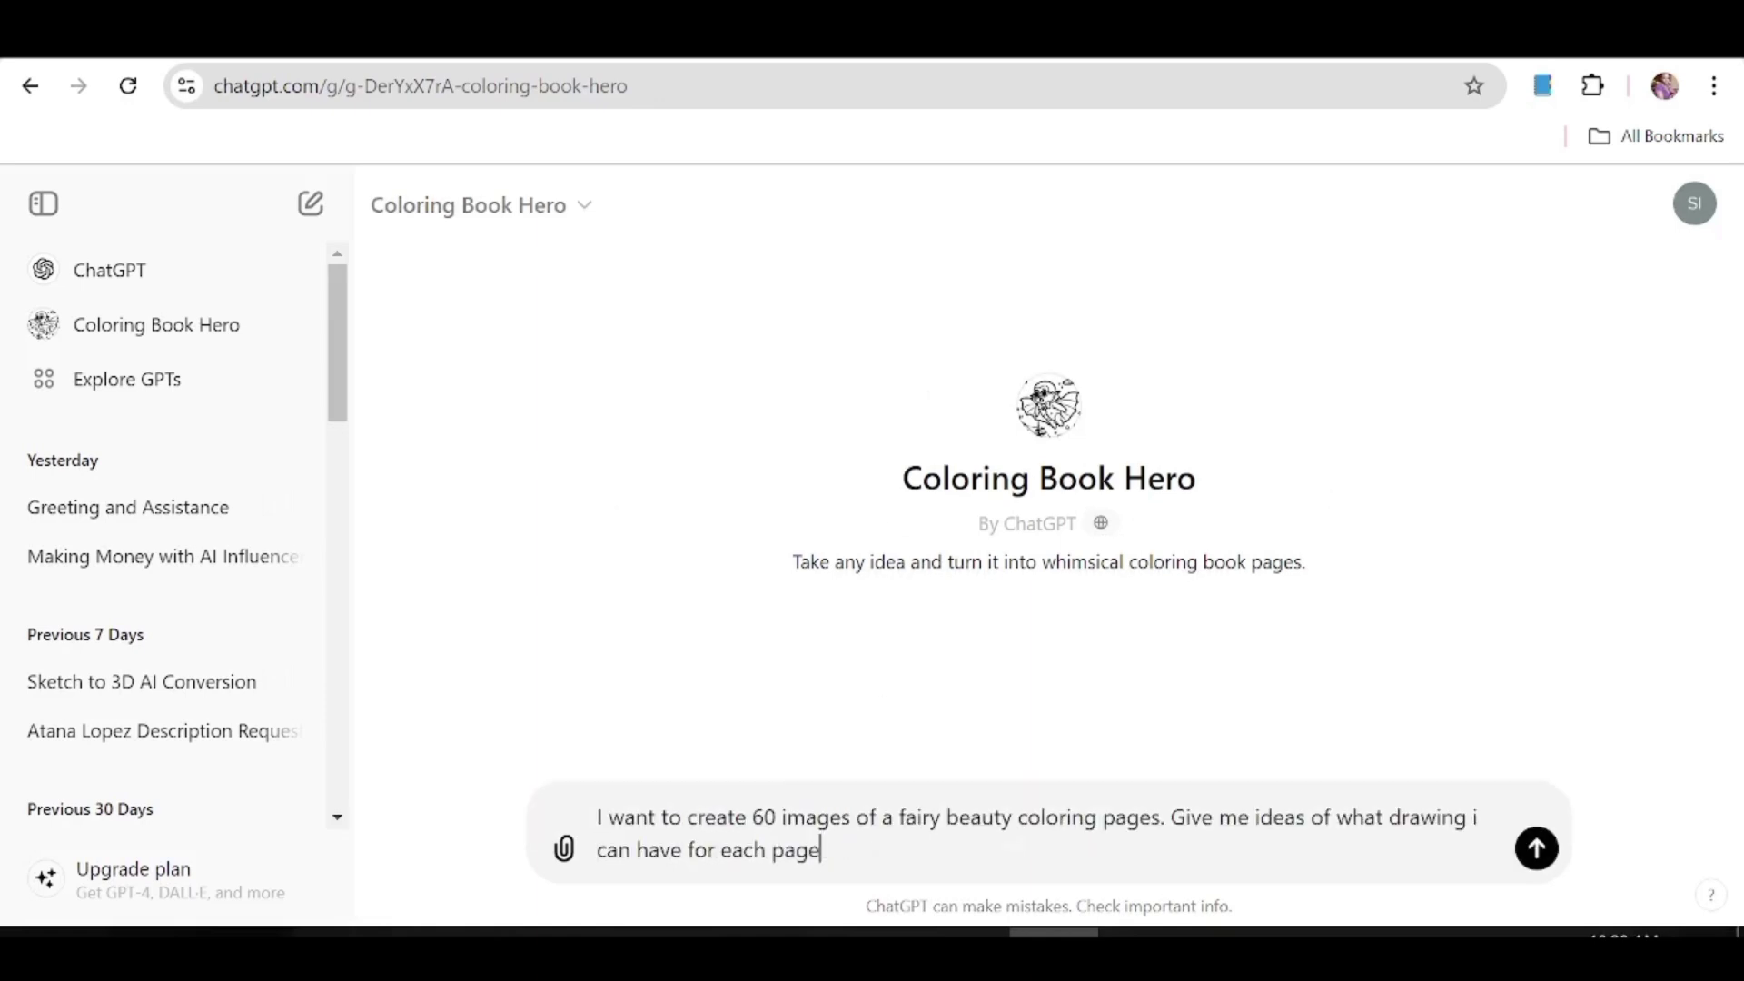
pyautogui.click(1548, 851)
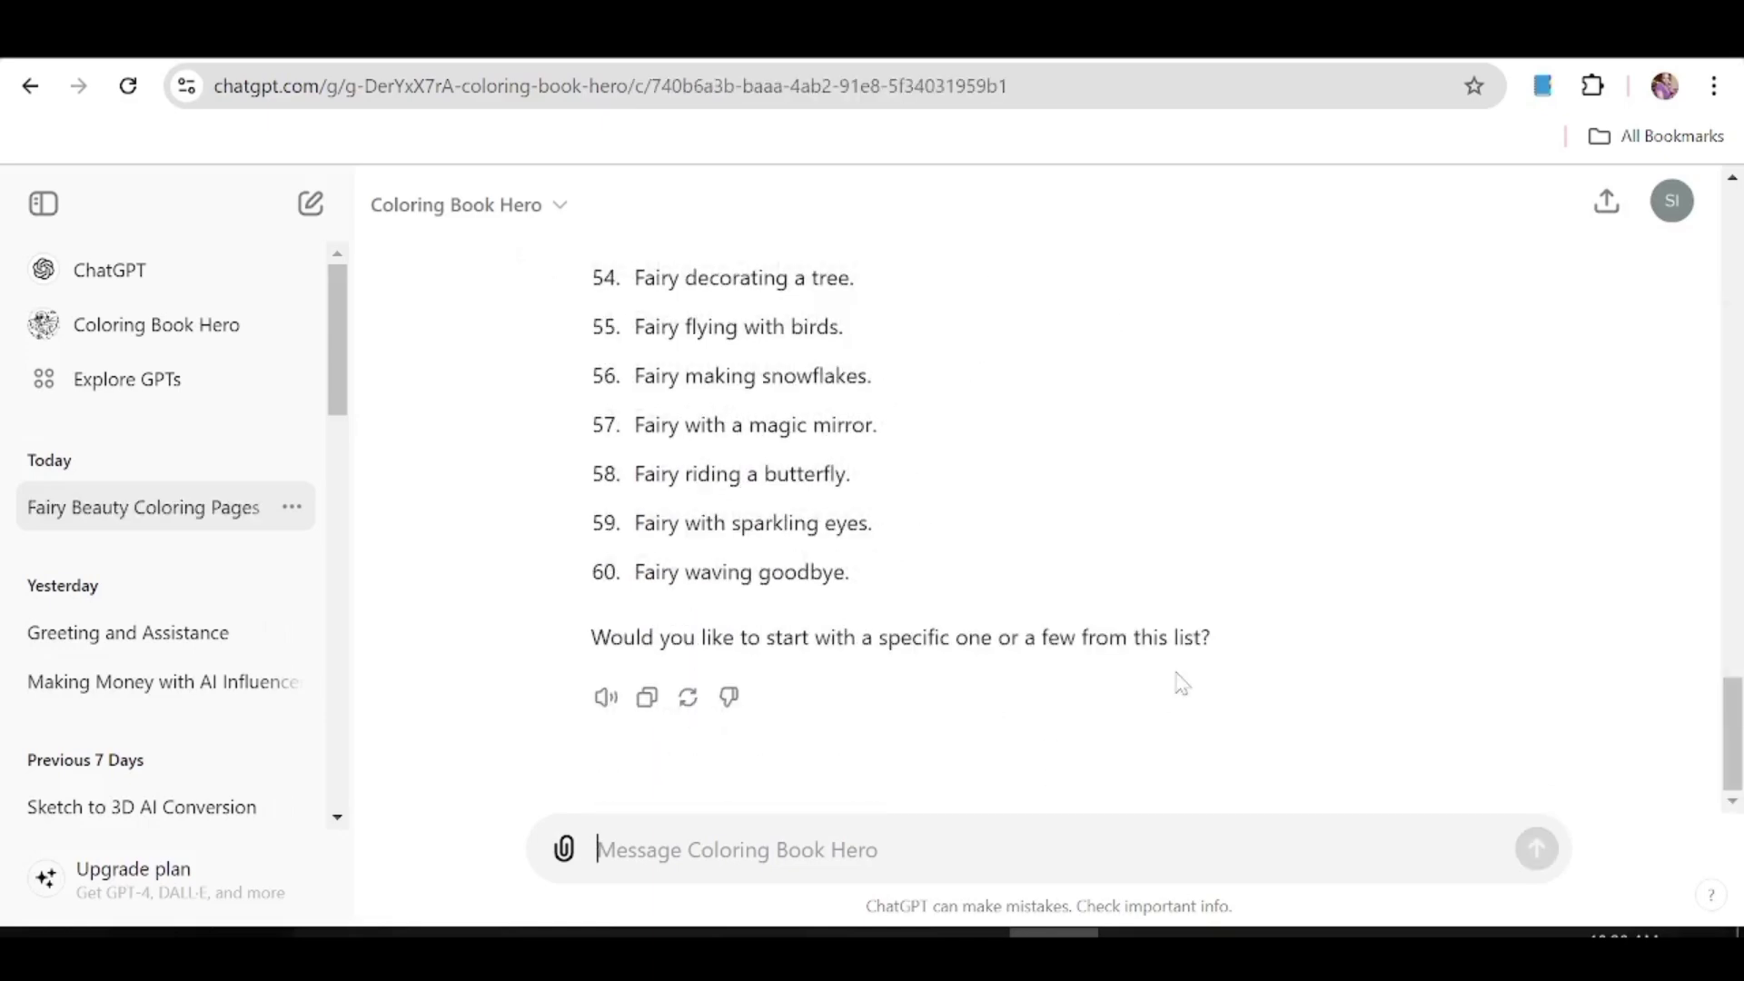
pyautogui.scroll(3, 1308, 603)
pyautogui.scroll(12, 1311, 602)
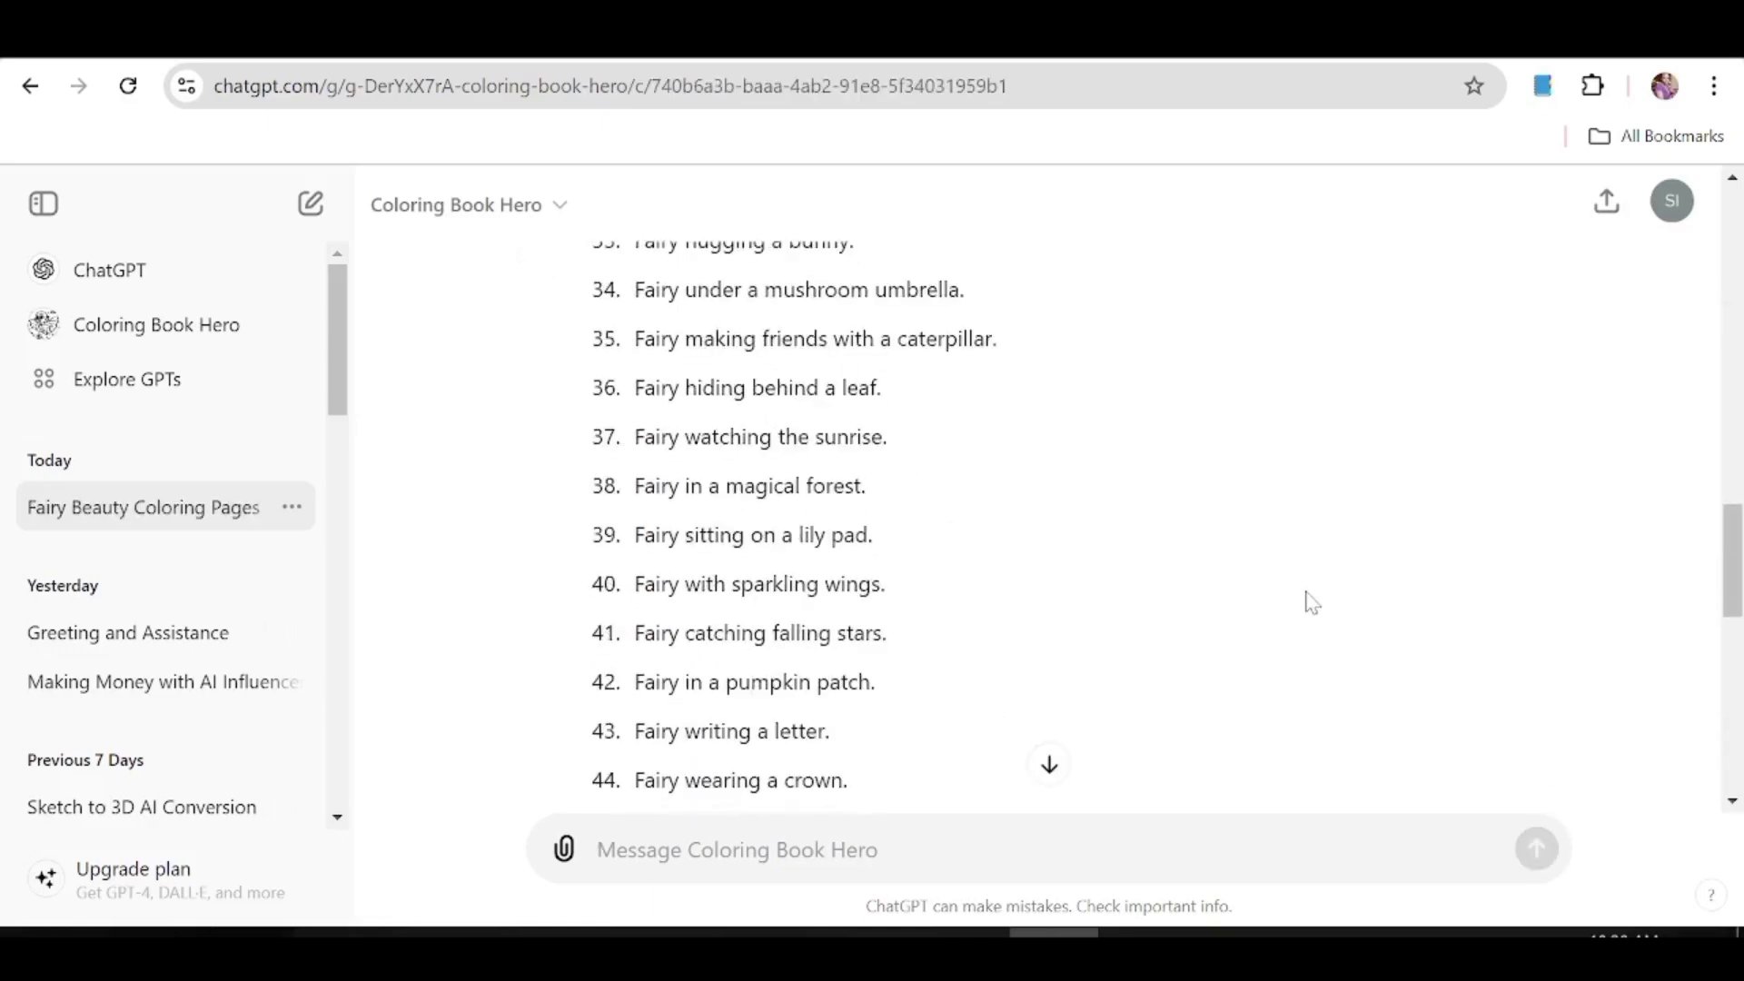
pyautogui.scroll(15, 1310, 602)
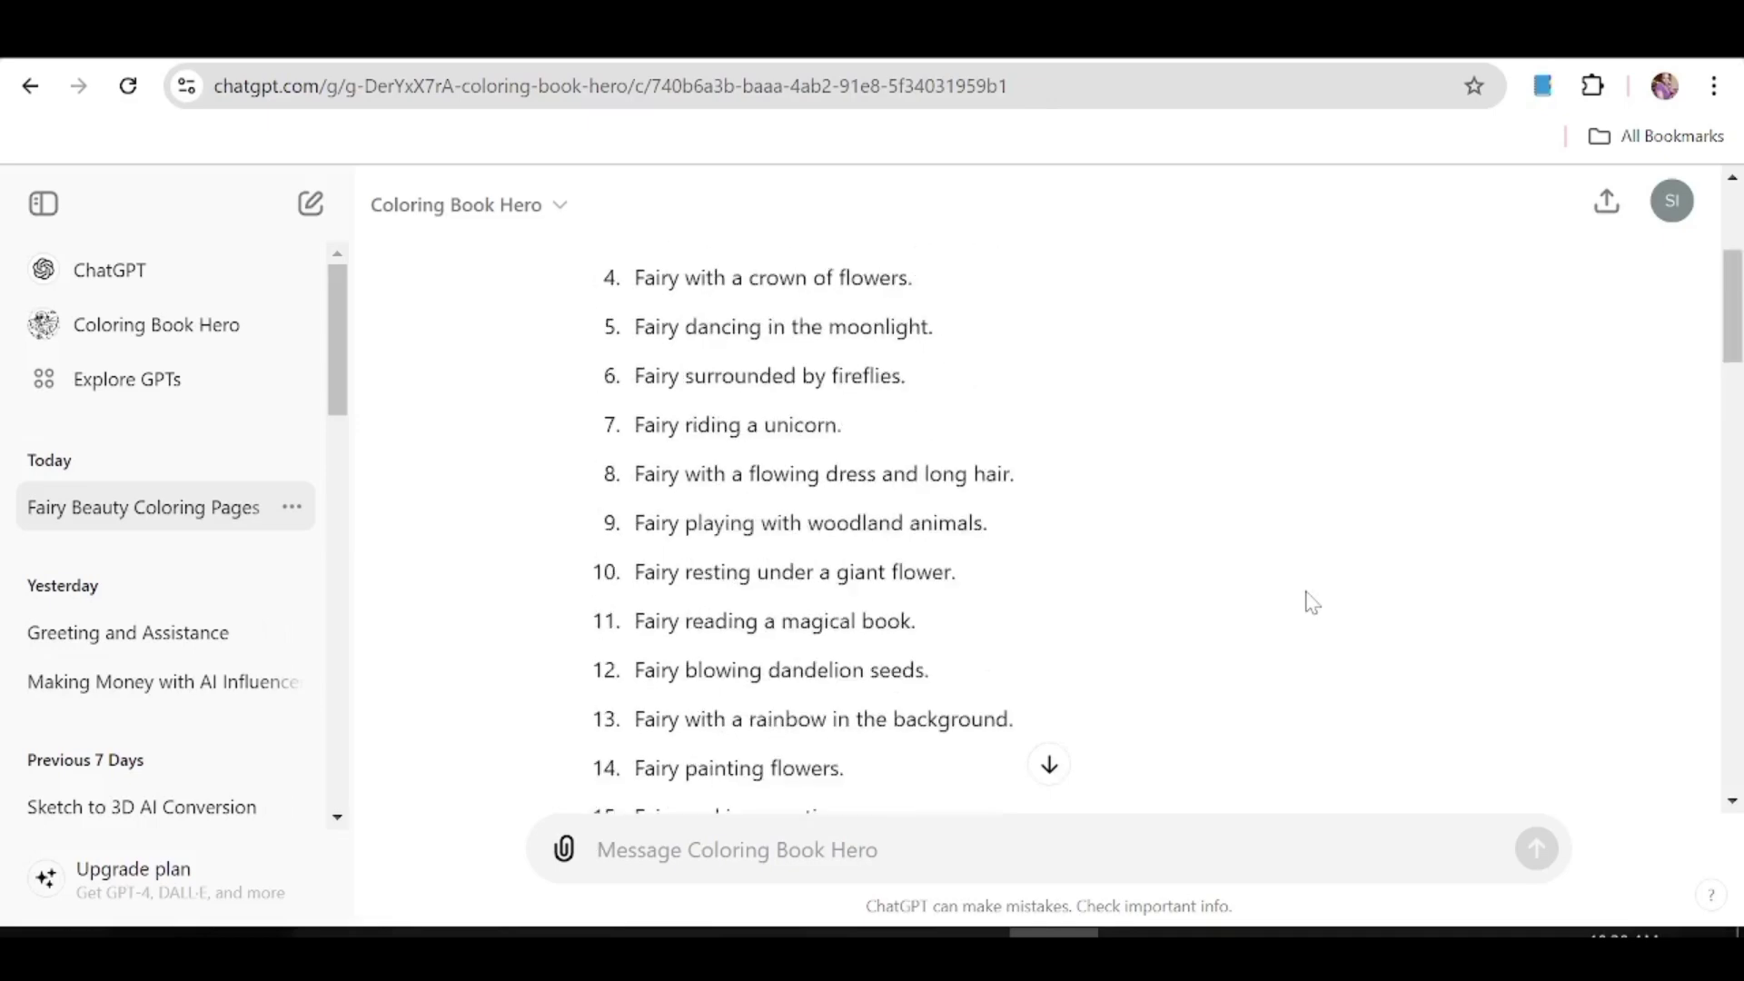
pyautogui.scroll(-20, 1310, 602)
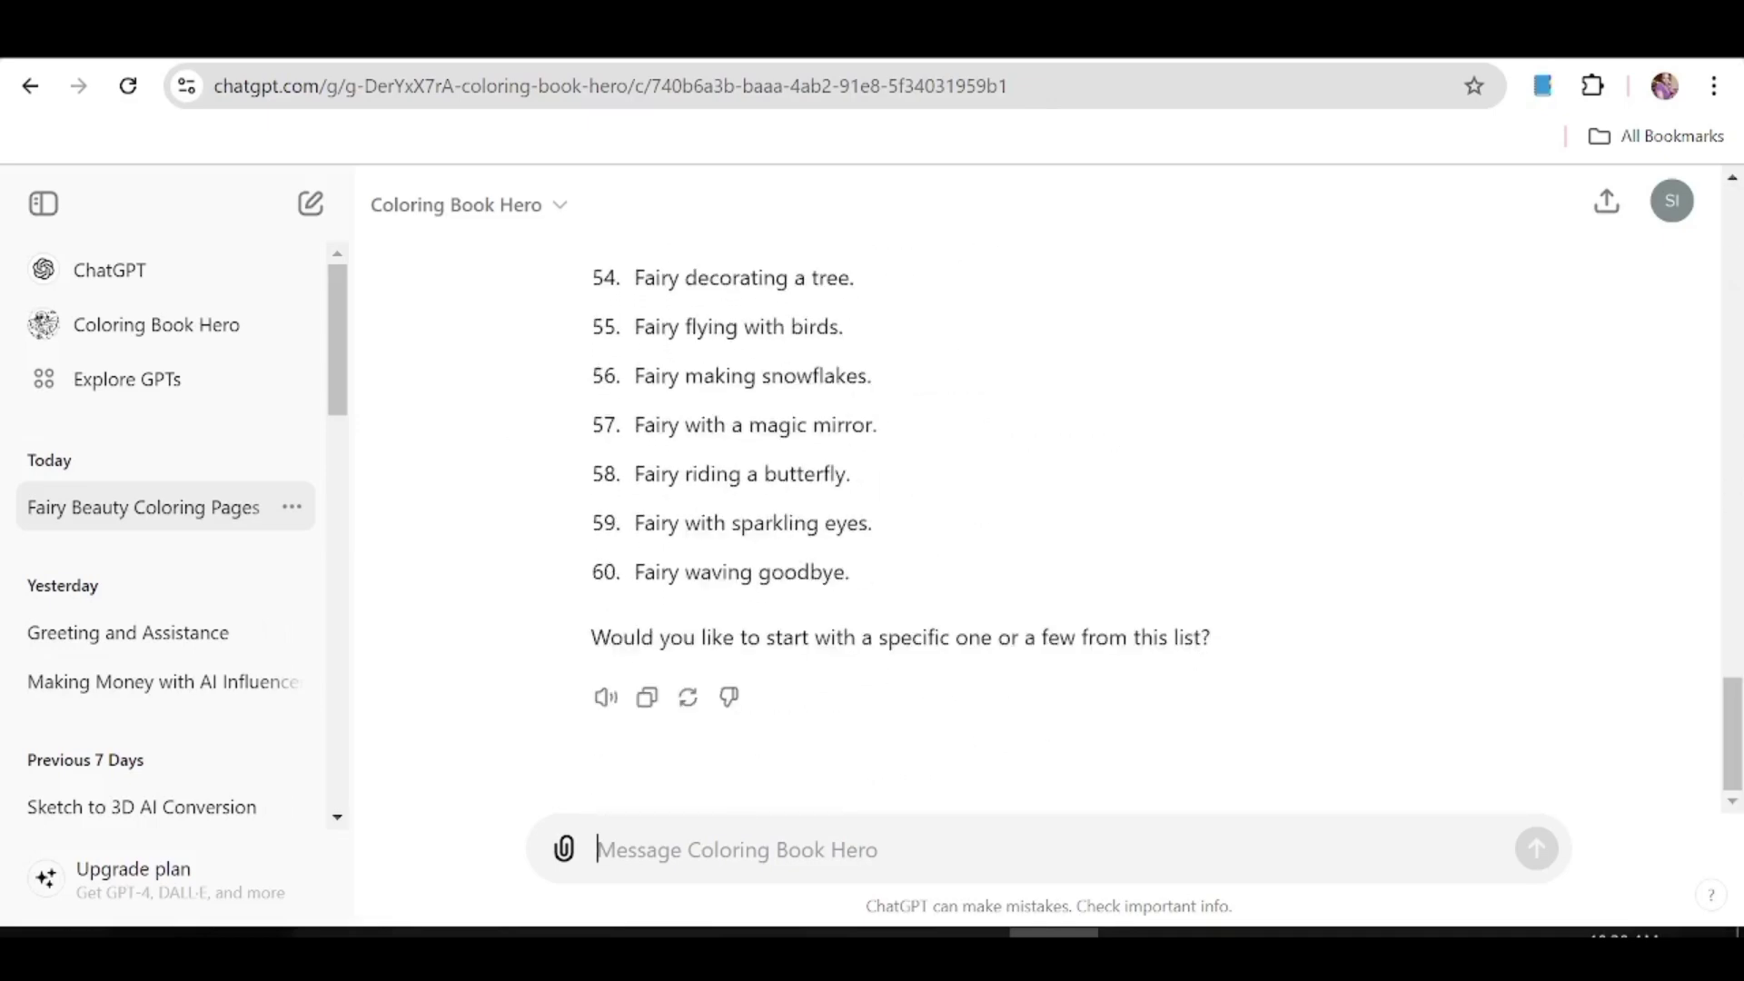
# Ask Coloring Book Hero to write prompts for generating each of the images in that list with AI image generators.
pyautogui.write('write me promp')
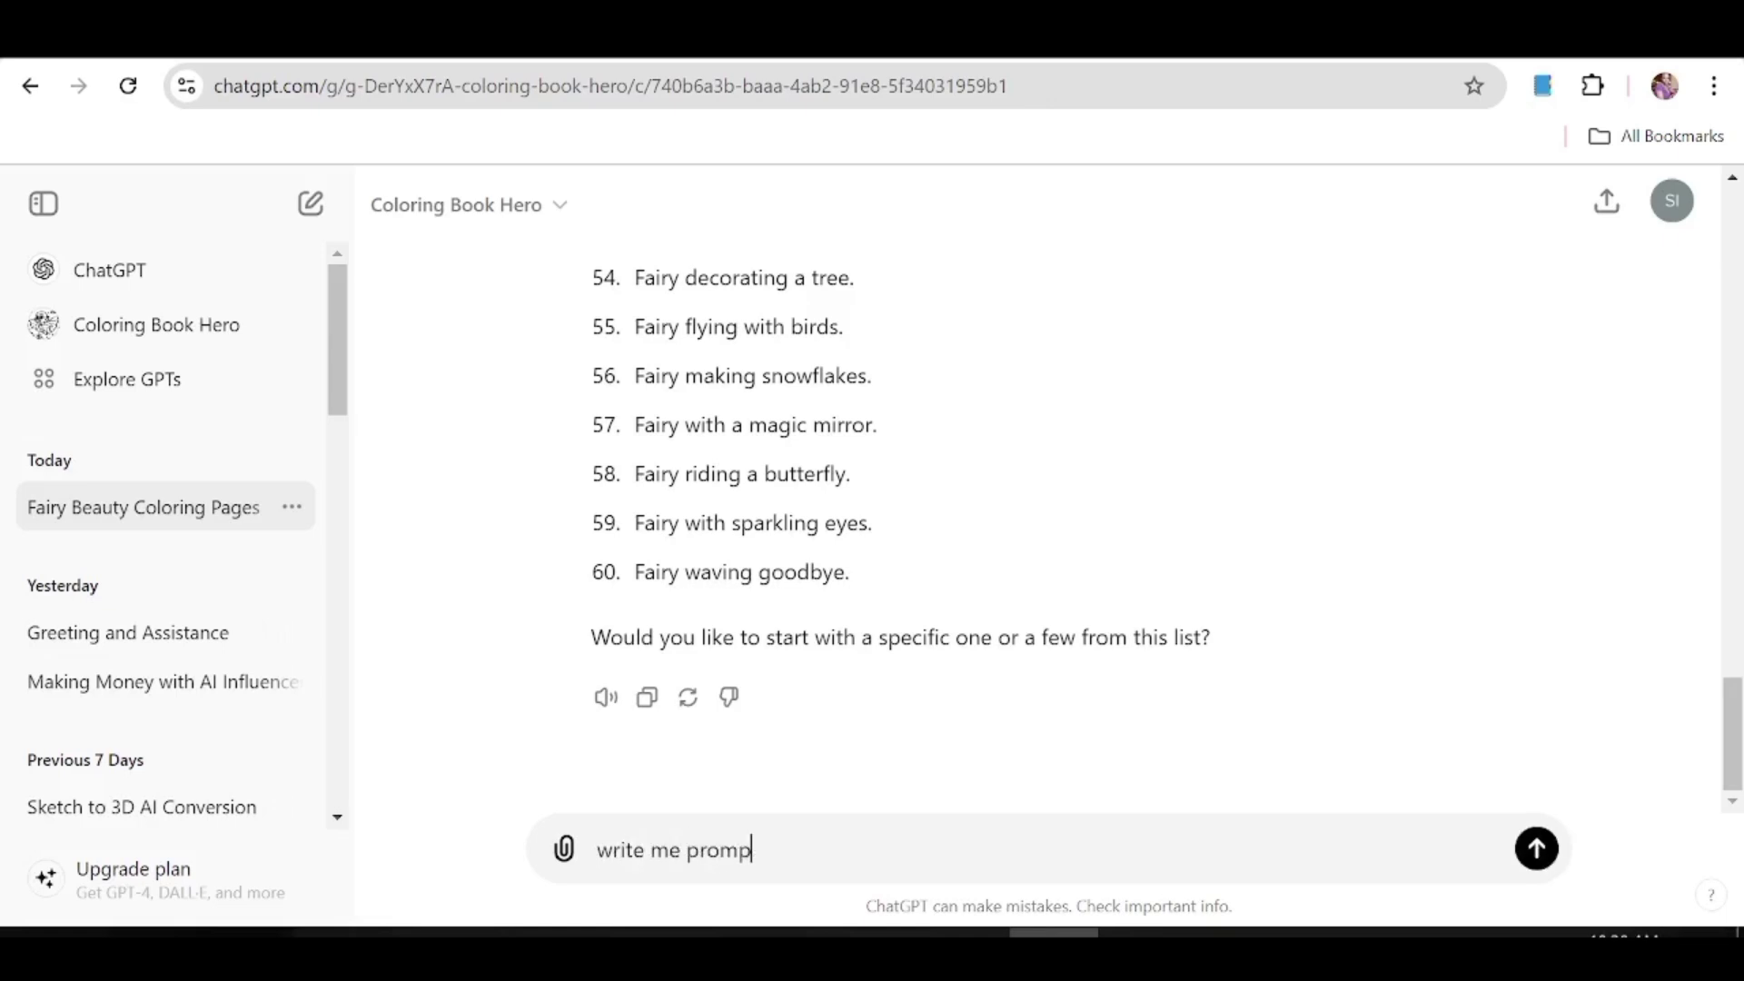
pyautogui.write('ts tha')
pyautogui.write('t i can use to generate each of the images in that list with AI image generators')
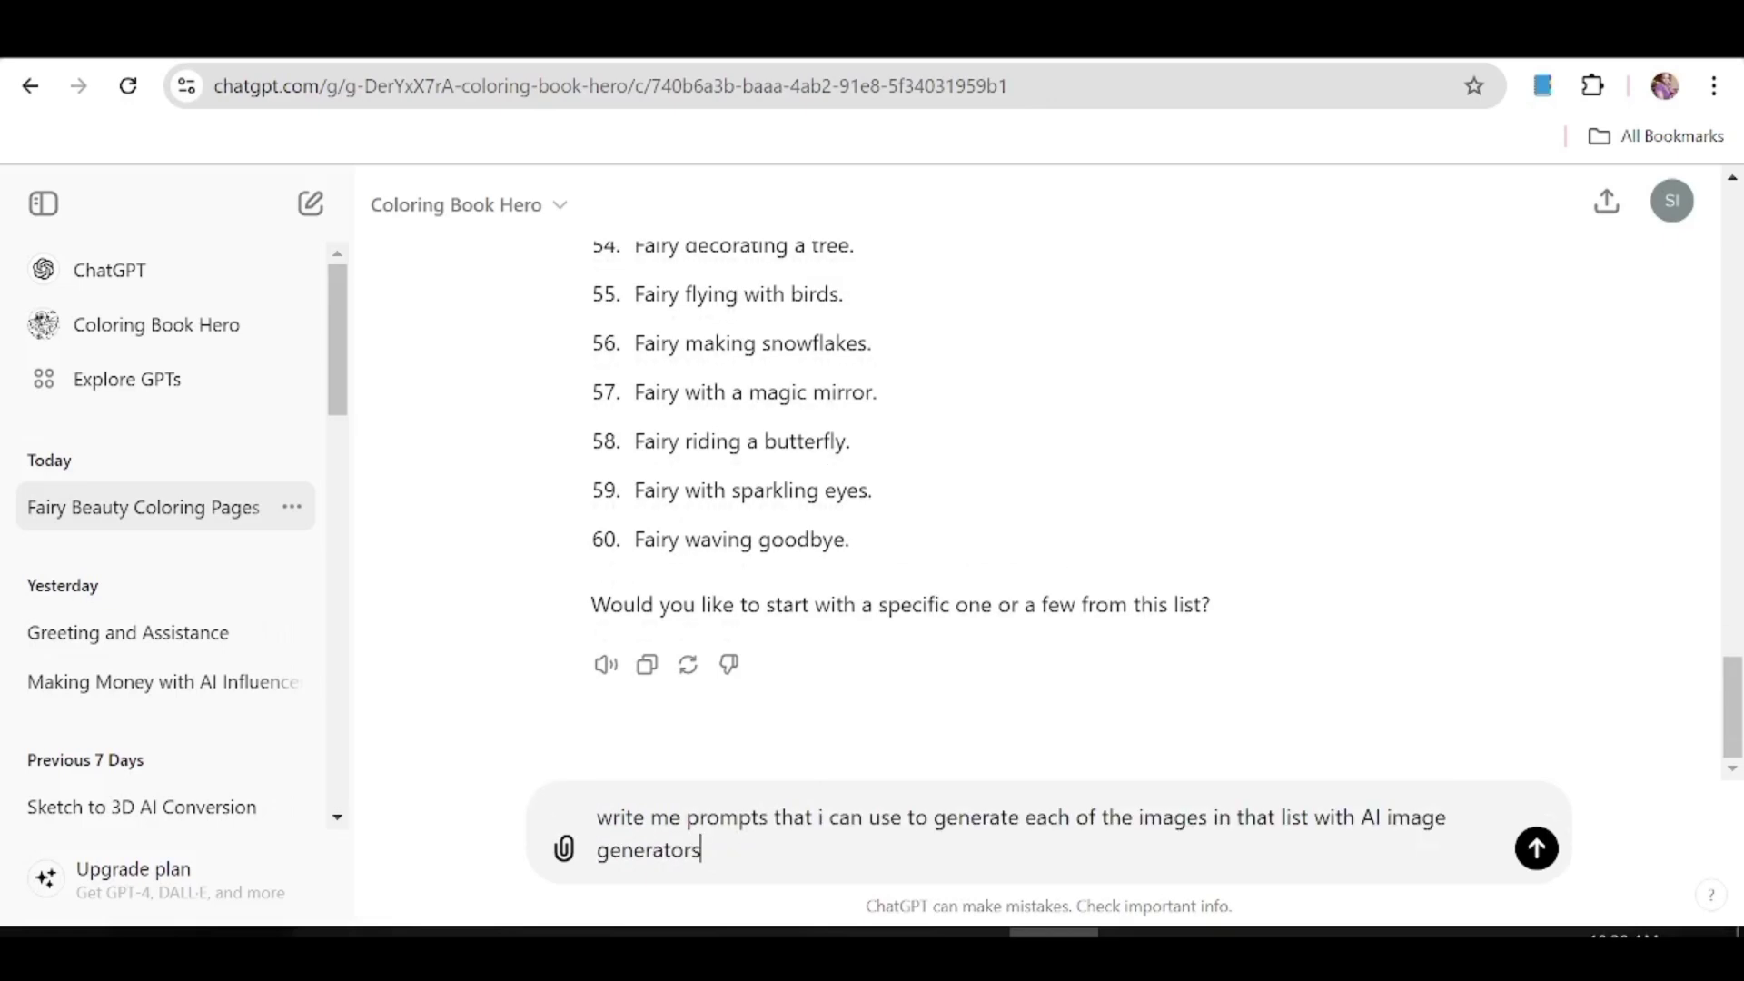
pyautogui.click(1541, 848)
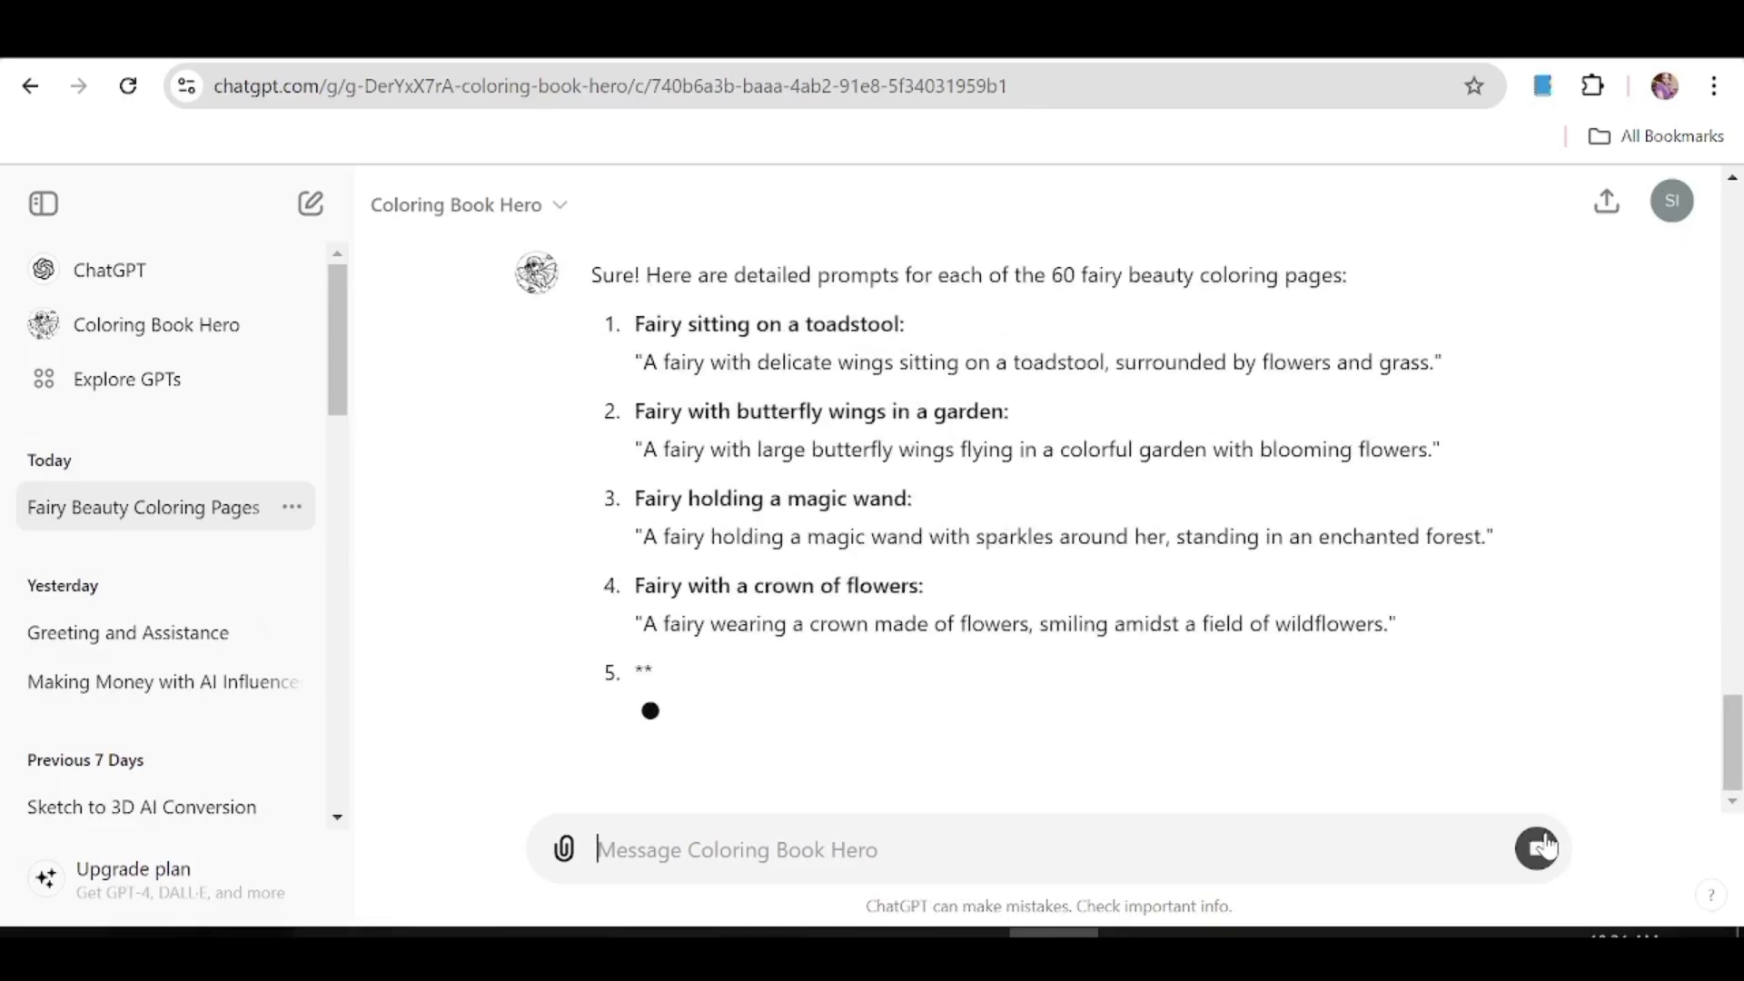
# Copy the first prompt, "A fairy with delicate wings sitting on a toadstool, surrounded by flowers and grass", from Coloring Book Hero's reply.
pyautogui.scroll(2, 1045, 527)
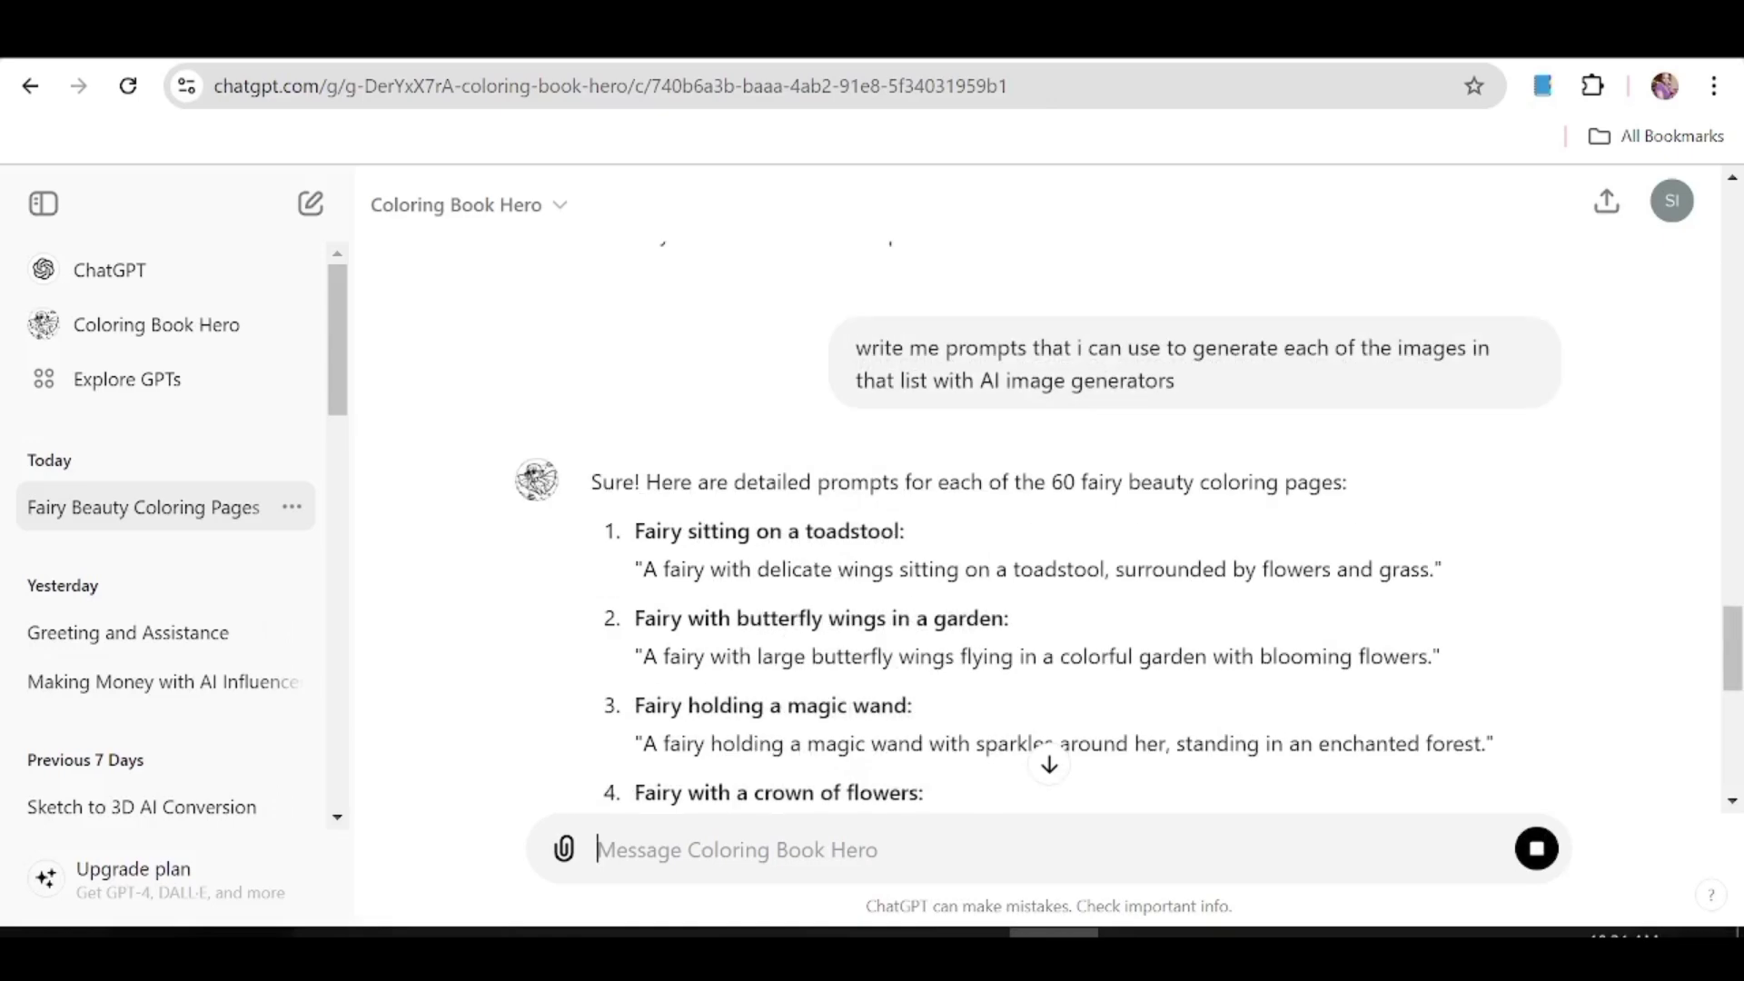
pyautogui.moveTo(643, 569); pyautogui.dragTo(1429, 570)
pyautogui.hotkey('ctrl', 'c')
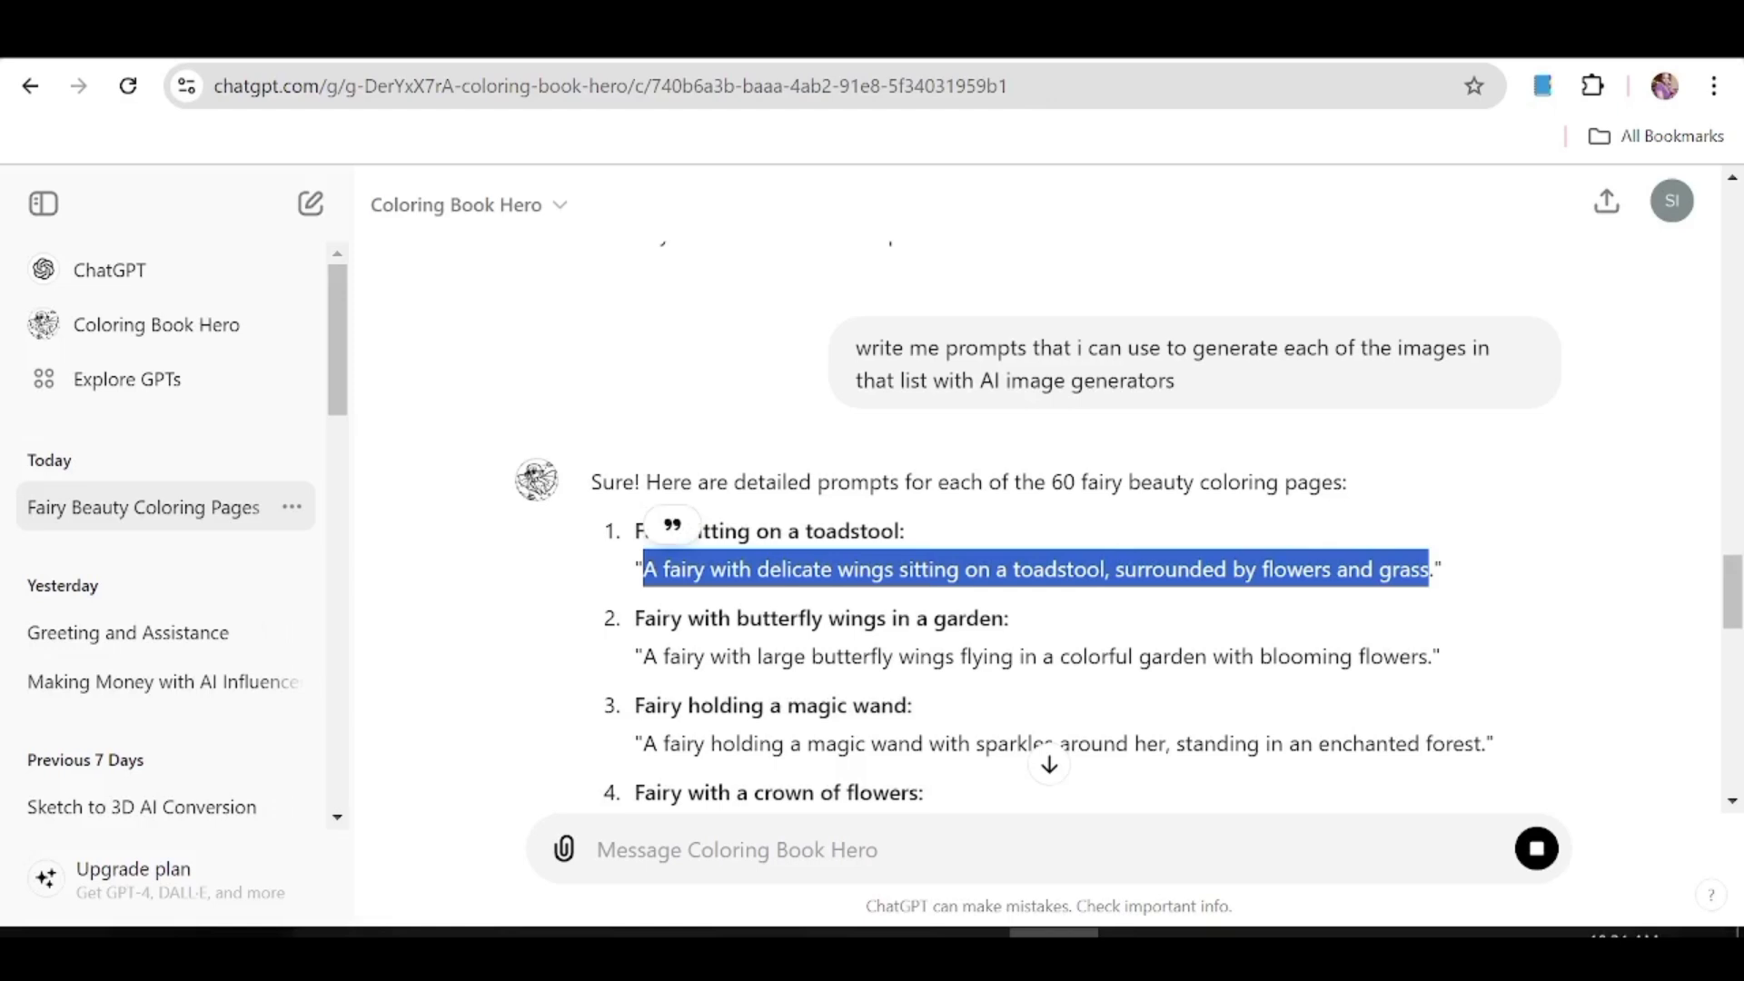
pyautogui.rightClick(1283, 561)
pyautogui.click(878, 295)
# In PicLumen, generate images from "A detailed drawing of a fairy with delicate wings sitting on a toadstool, surrounded by flowers and grass".
pyautogui.hotkey('alt', 'Tab')
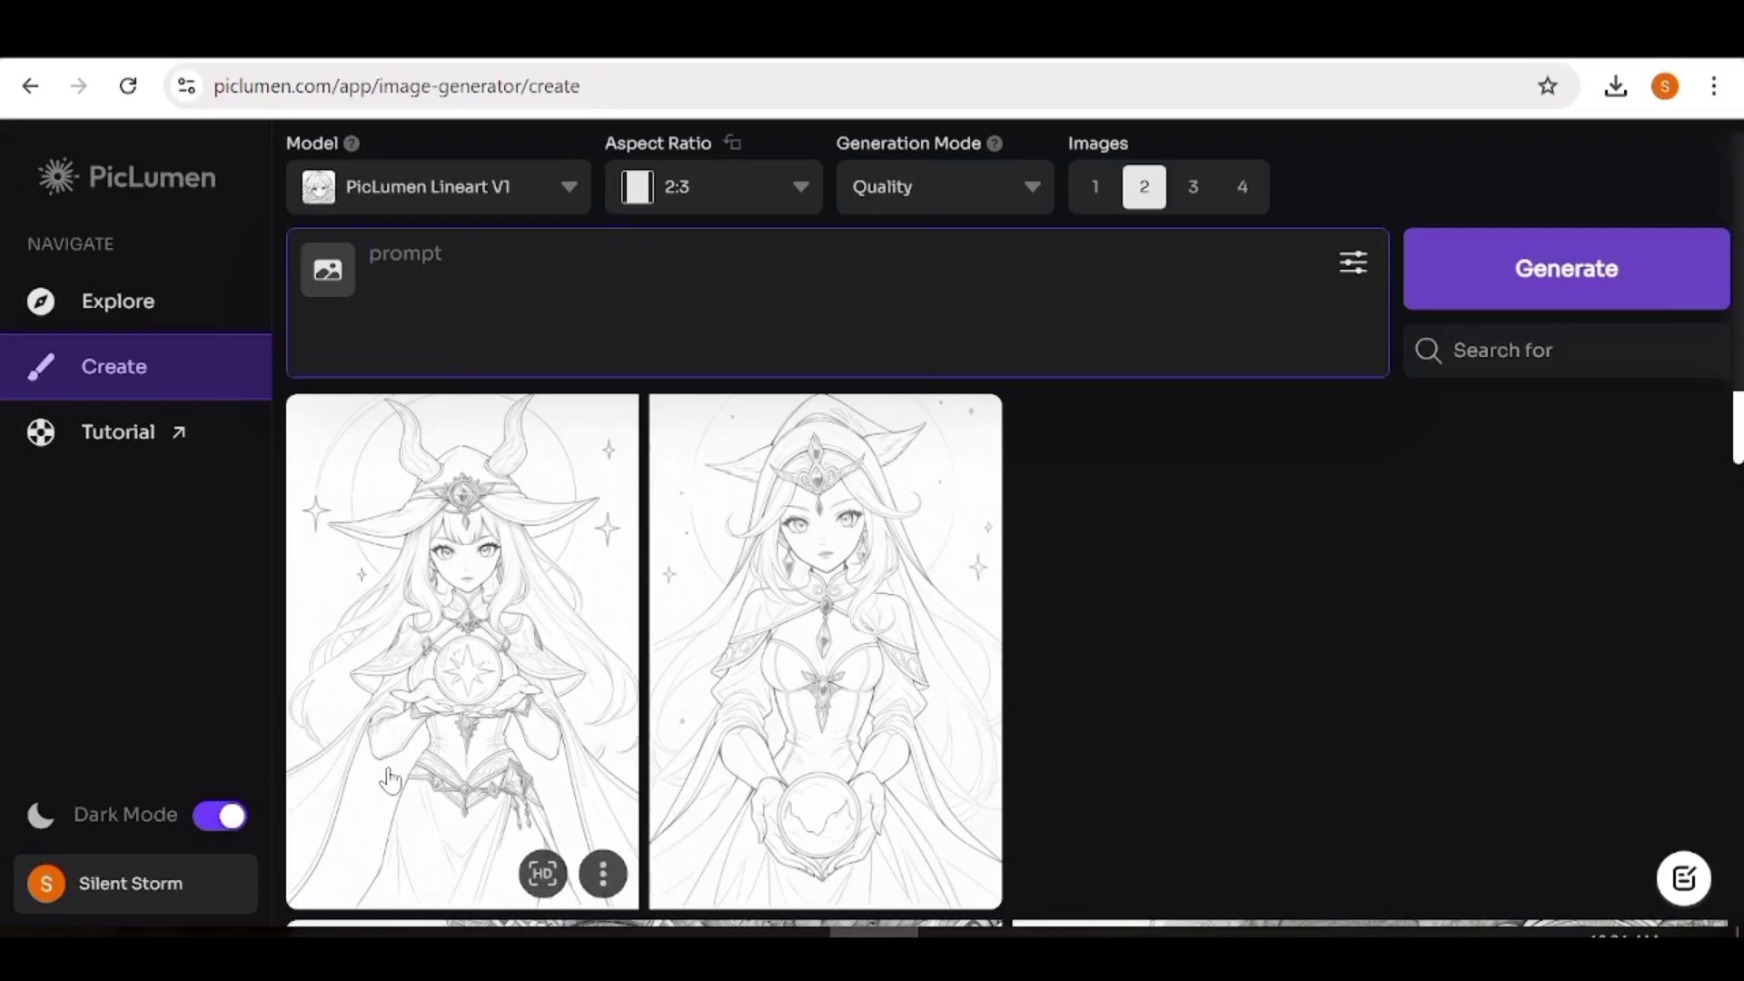
pyautogui.rightClick(436, 258)
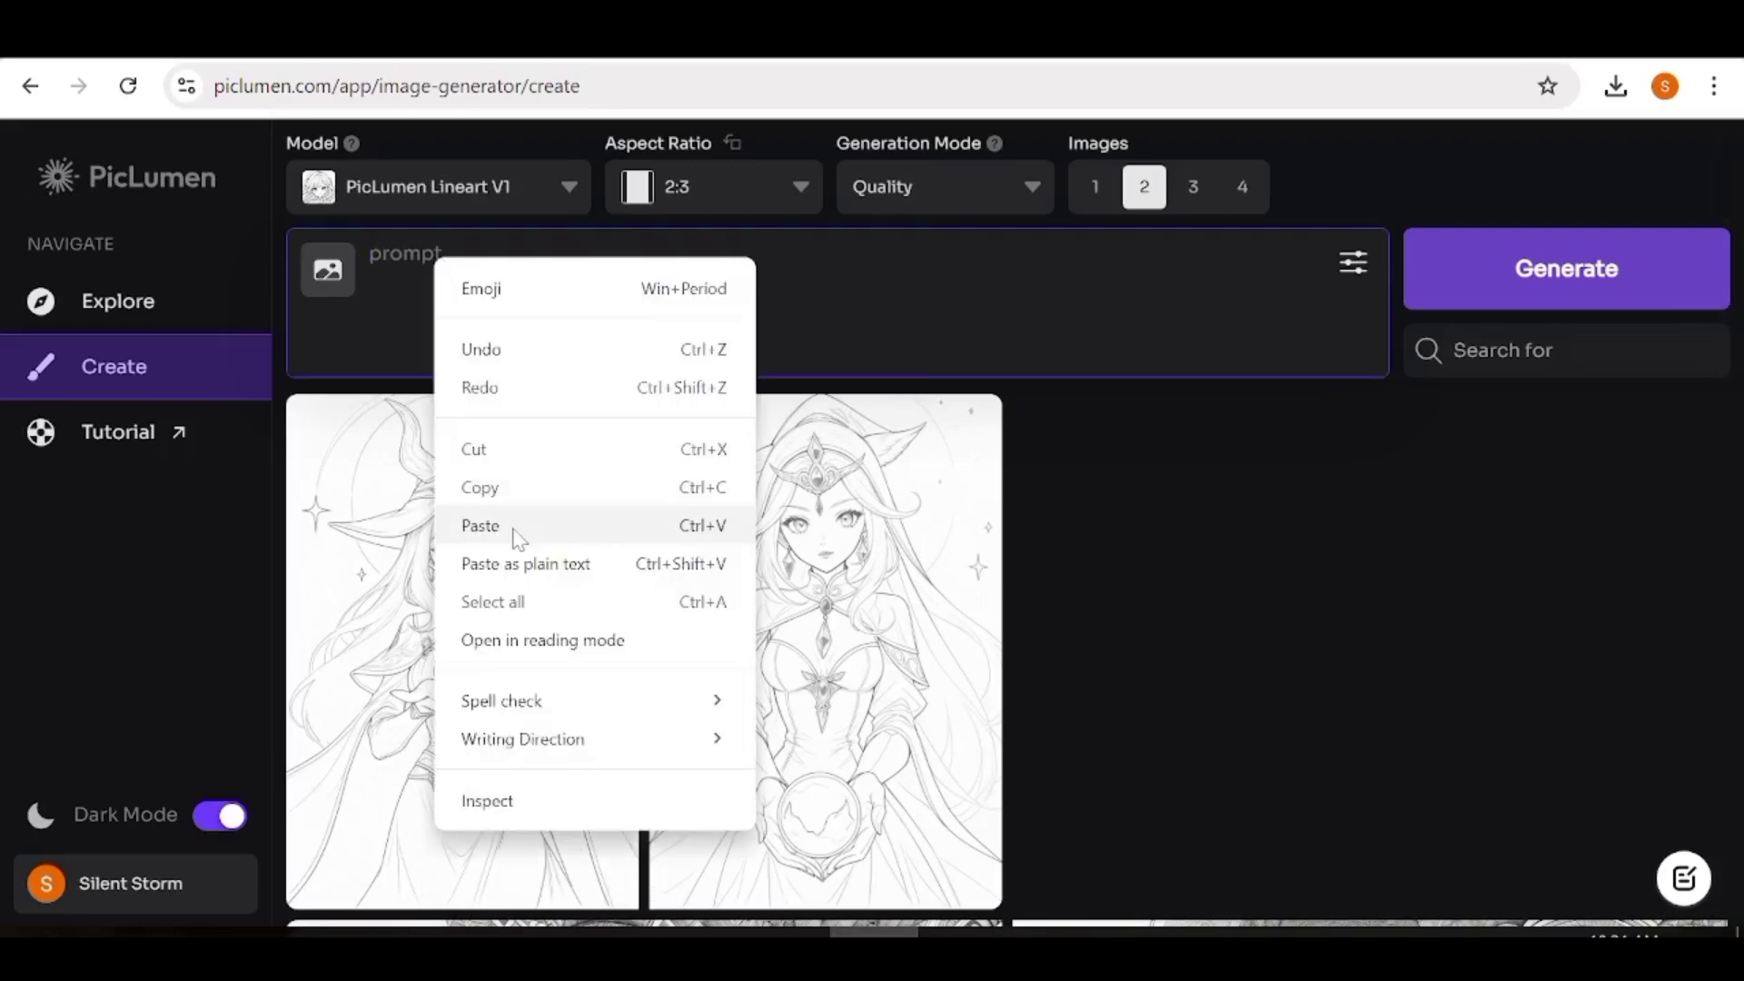
pyautogui.click(480, 526)
pyautogui.write('detailed drawing of a')
pyautogui.click(1519, 272)
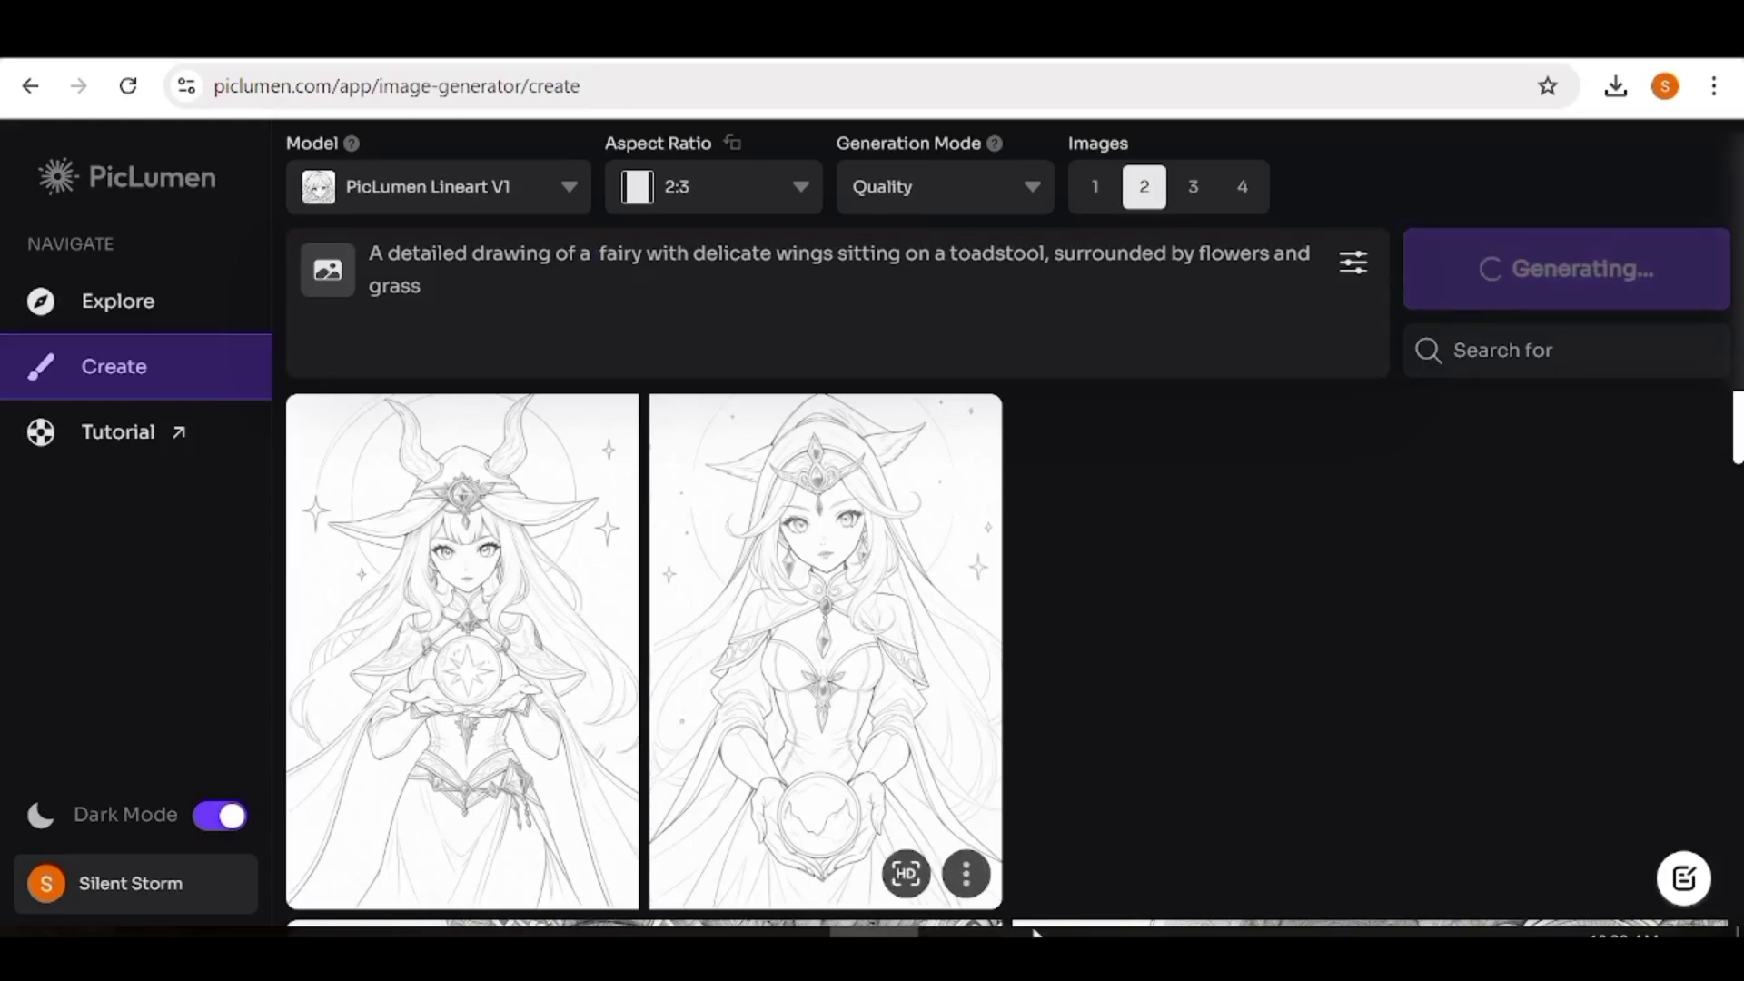
# Return to ChatGPT and read through the 60 fairy beauty prompts from the first to the last.
pyautogui.hotkey('alt', 'Tab')
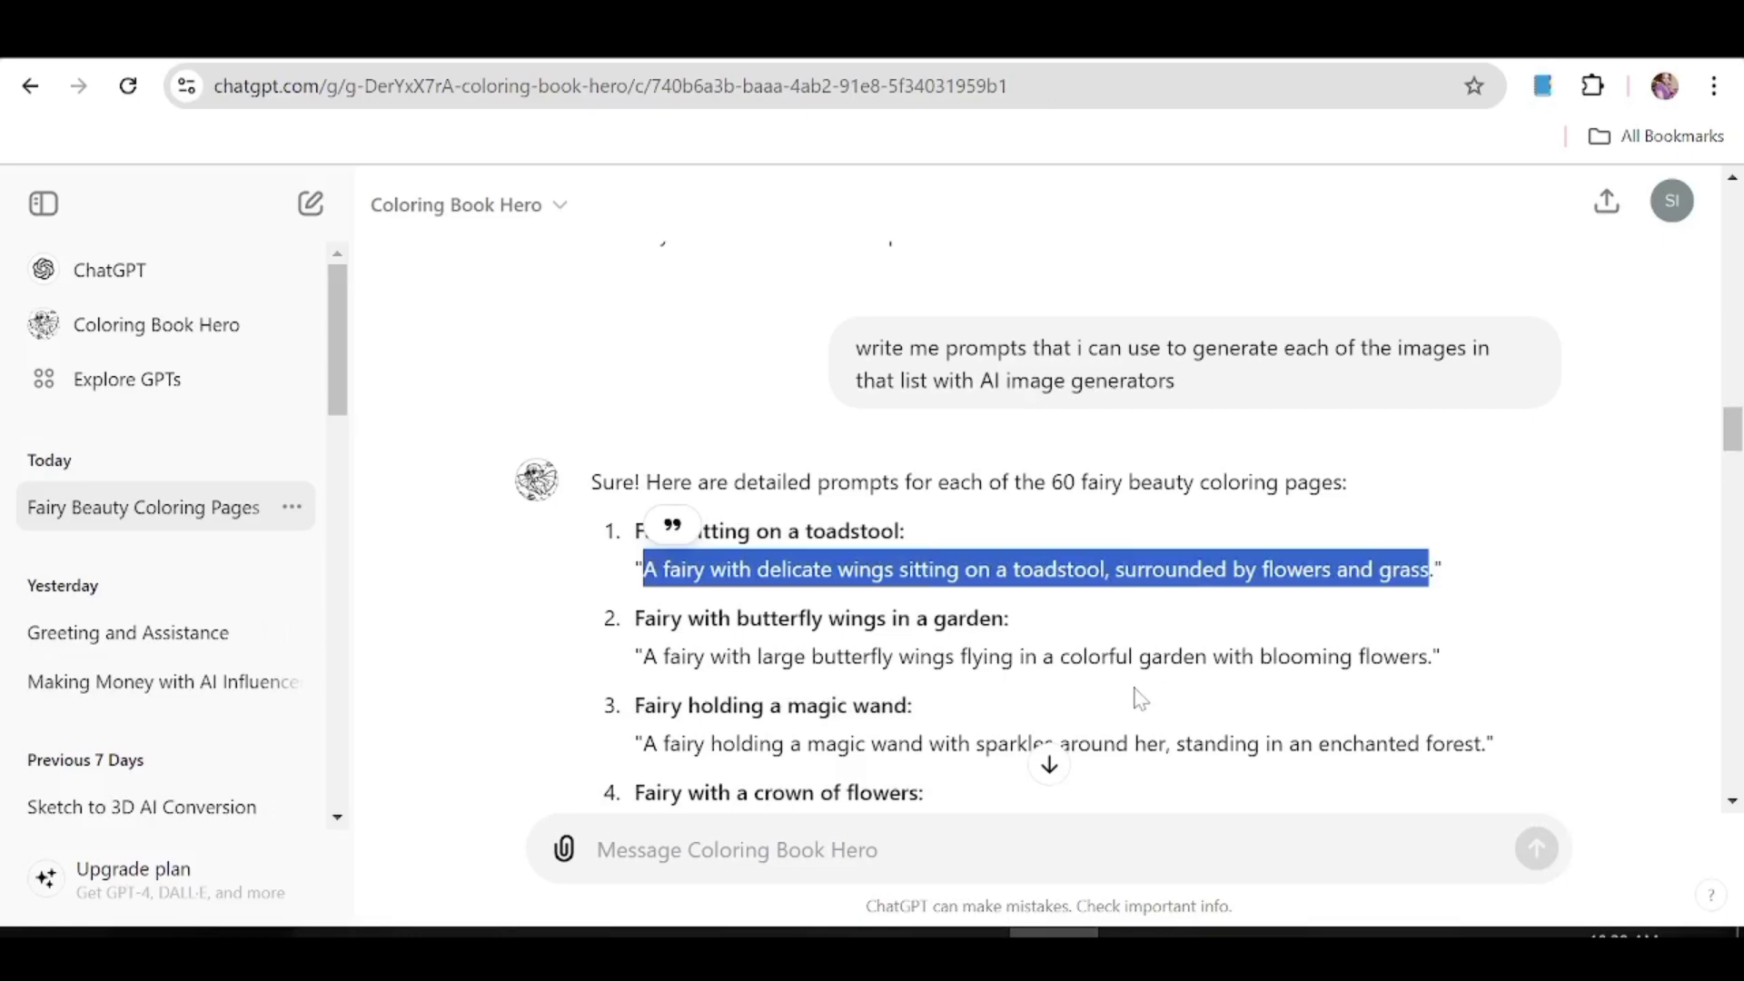
pyautogui.scroll(-15, 1140, 699)
pyautogui.scroll(-20, 1140, 699)
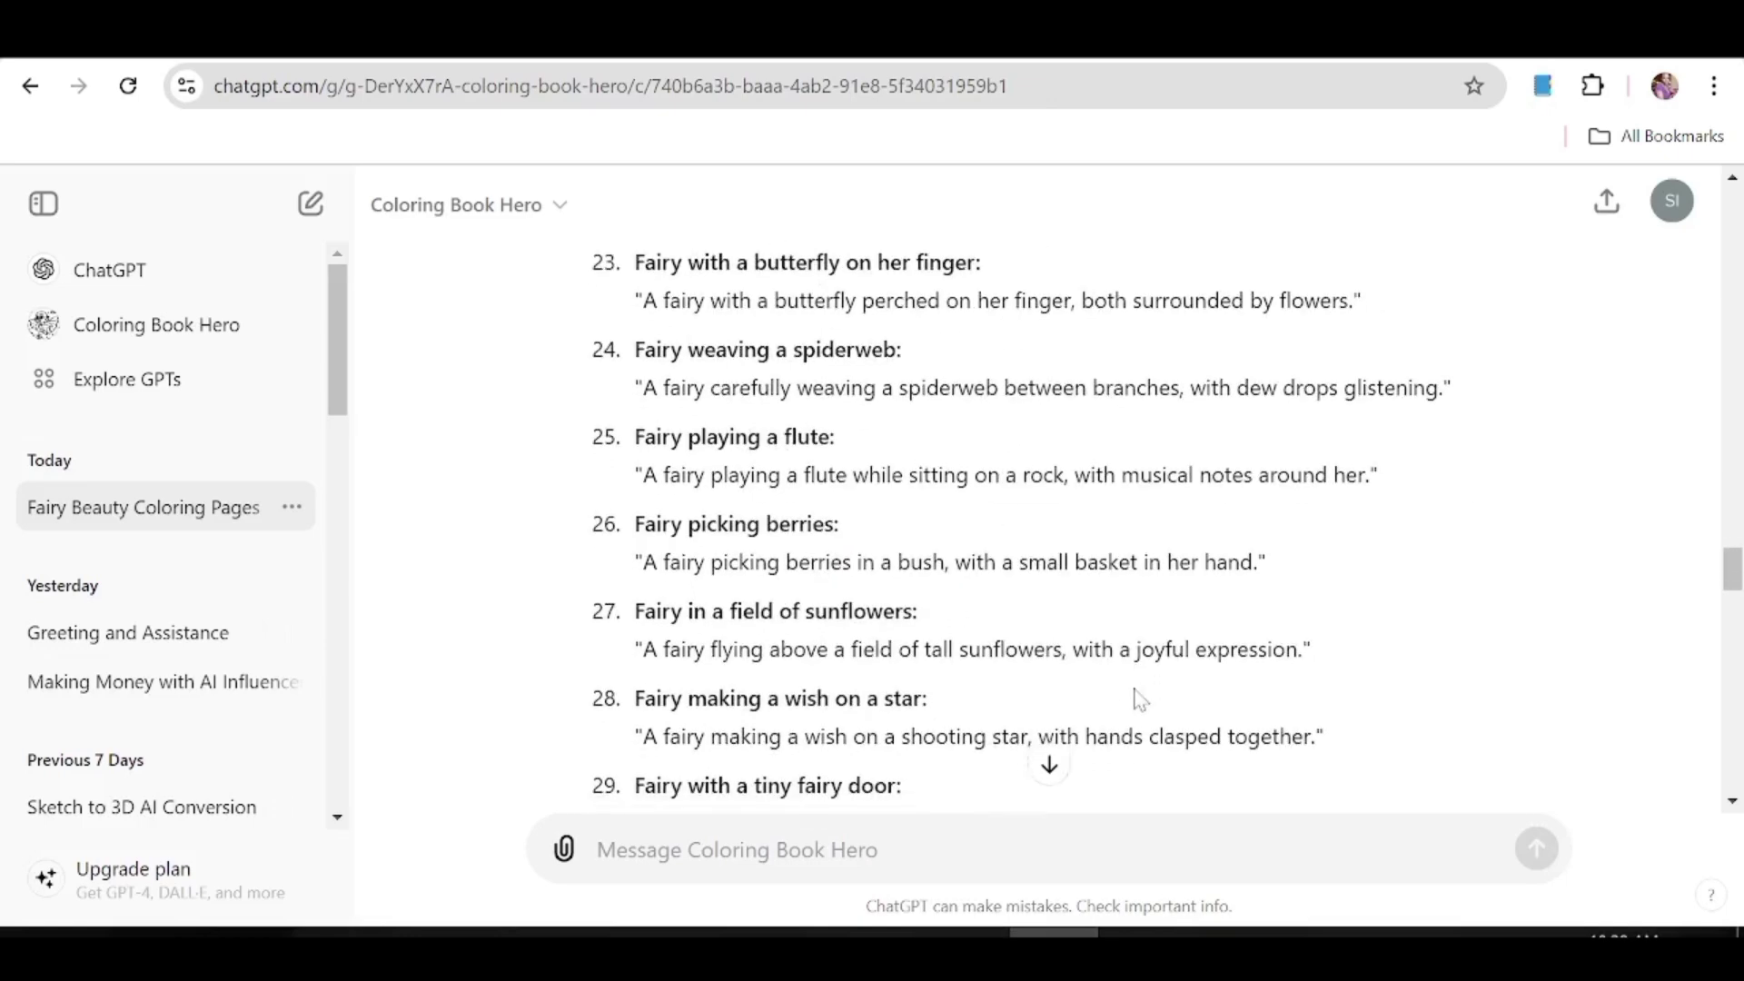
pyautogui.scroll(-14, 1139, 699)
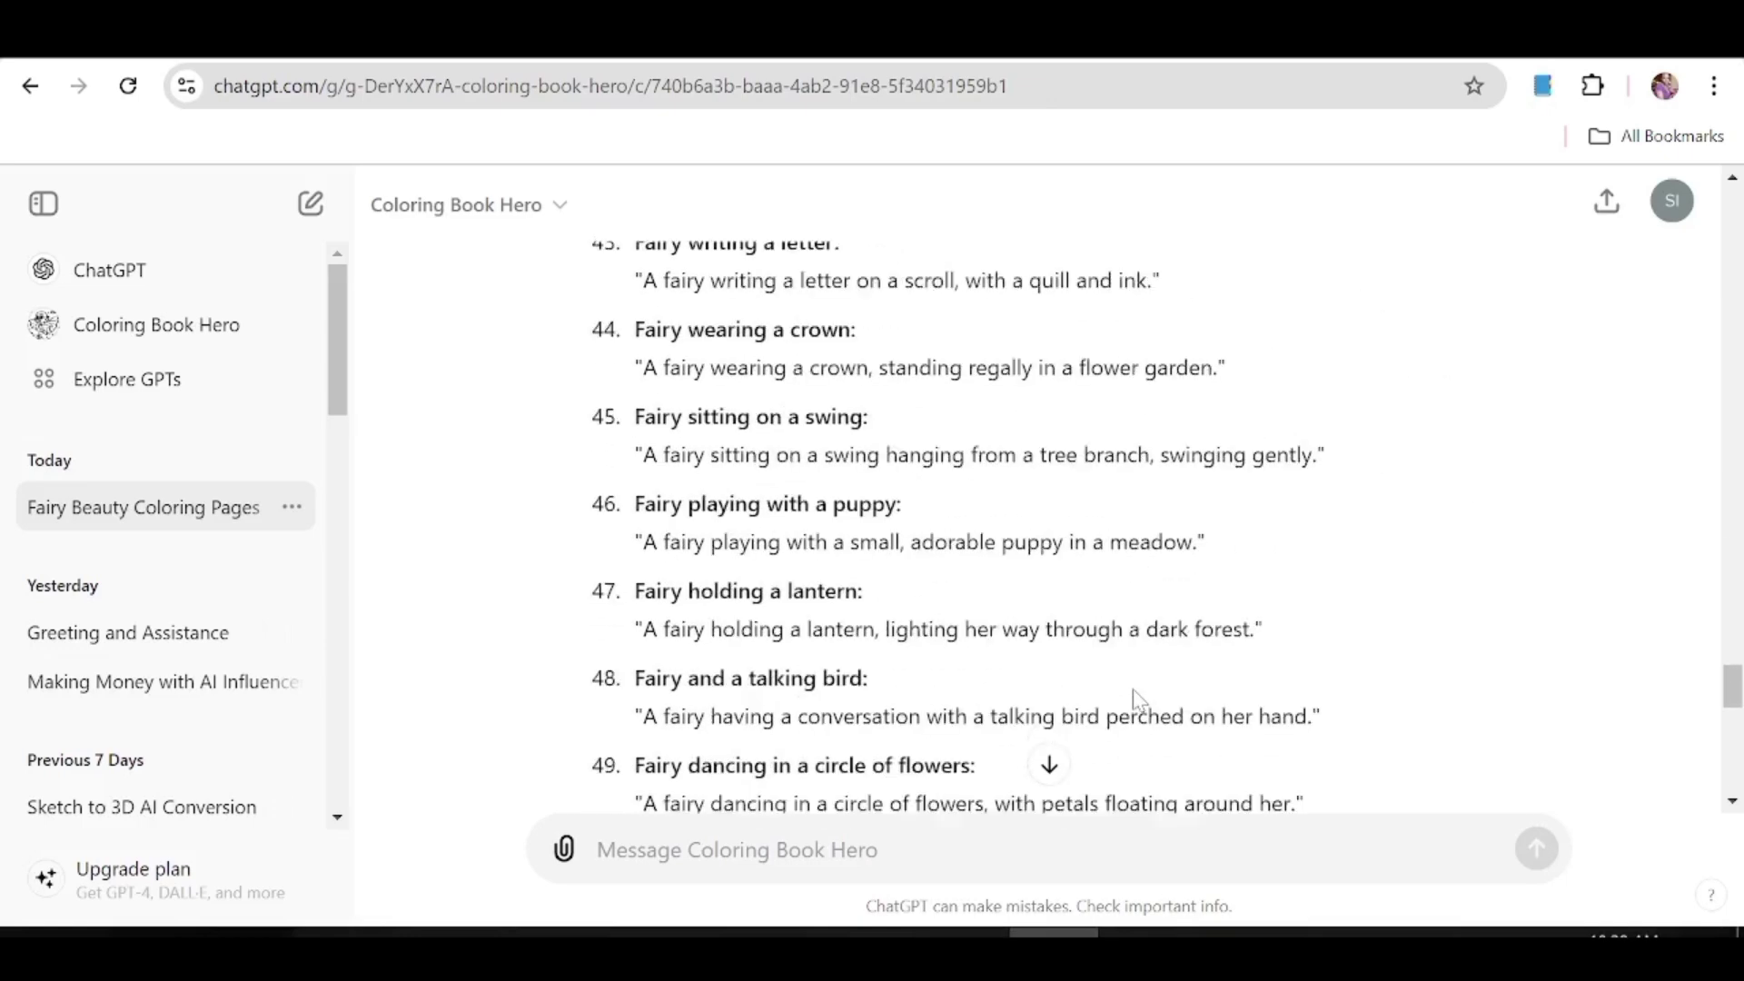
pyautogui.scroll(-6, 1140, 699)
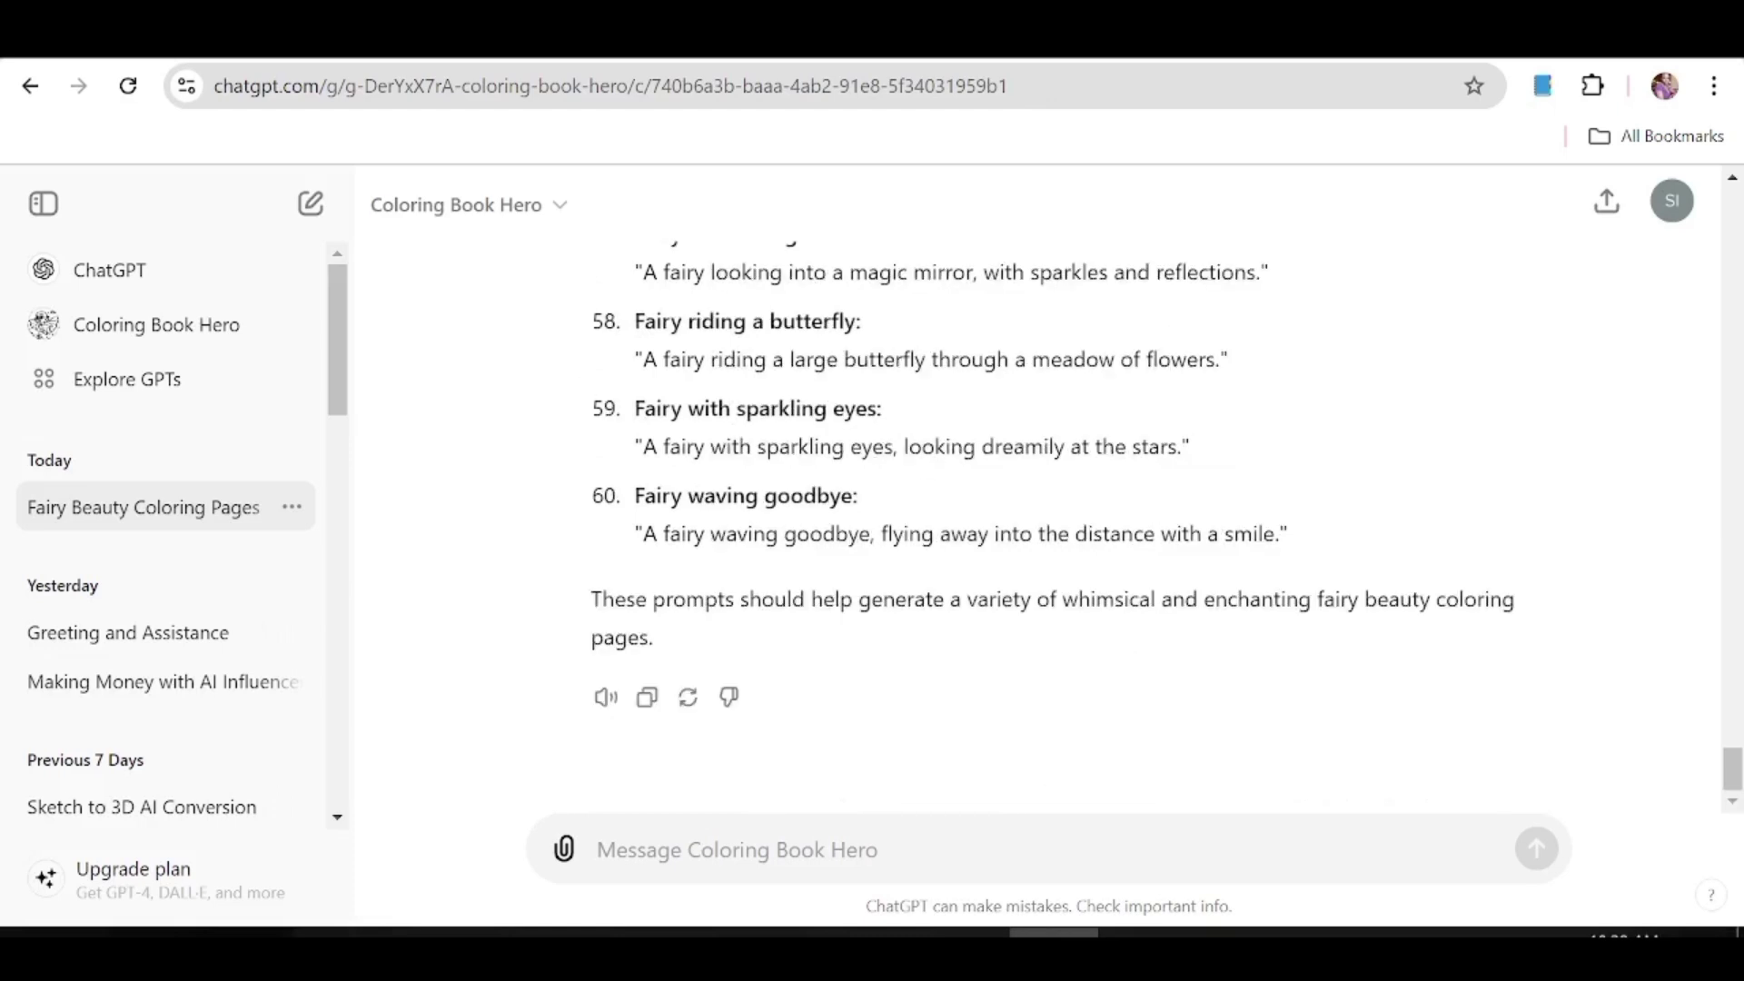
pyautogui.scroll(20, 750, 592)
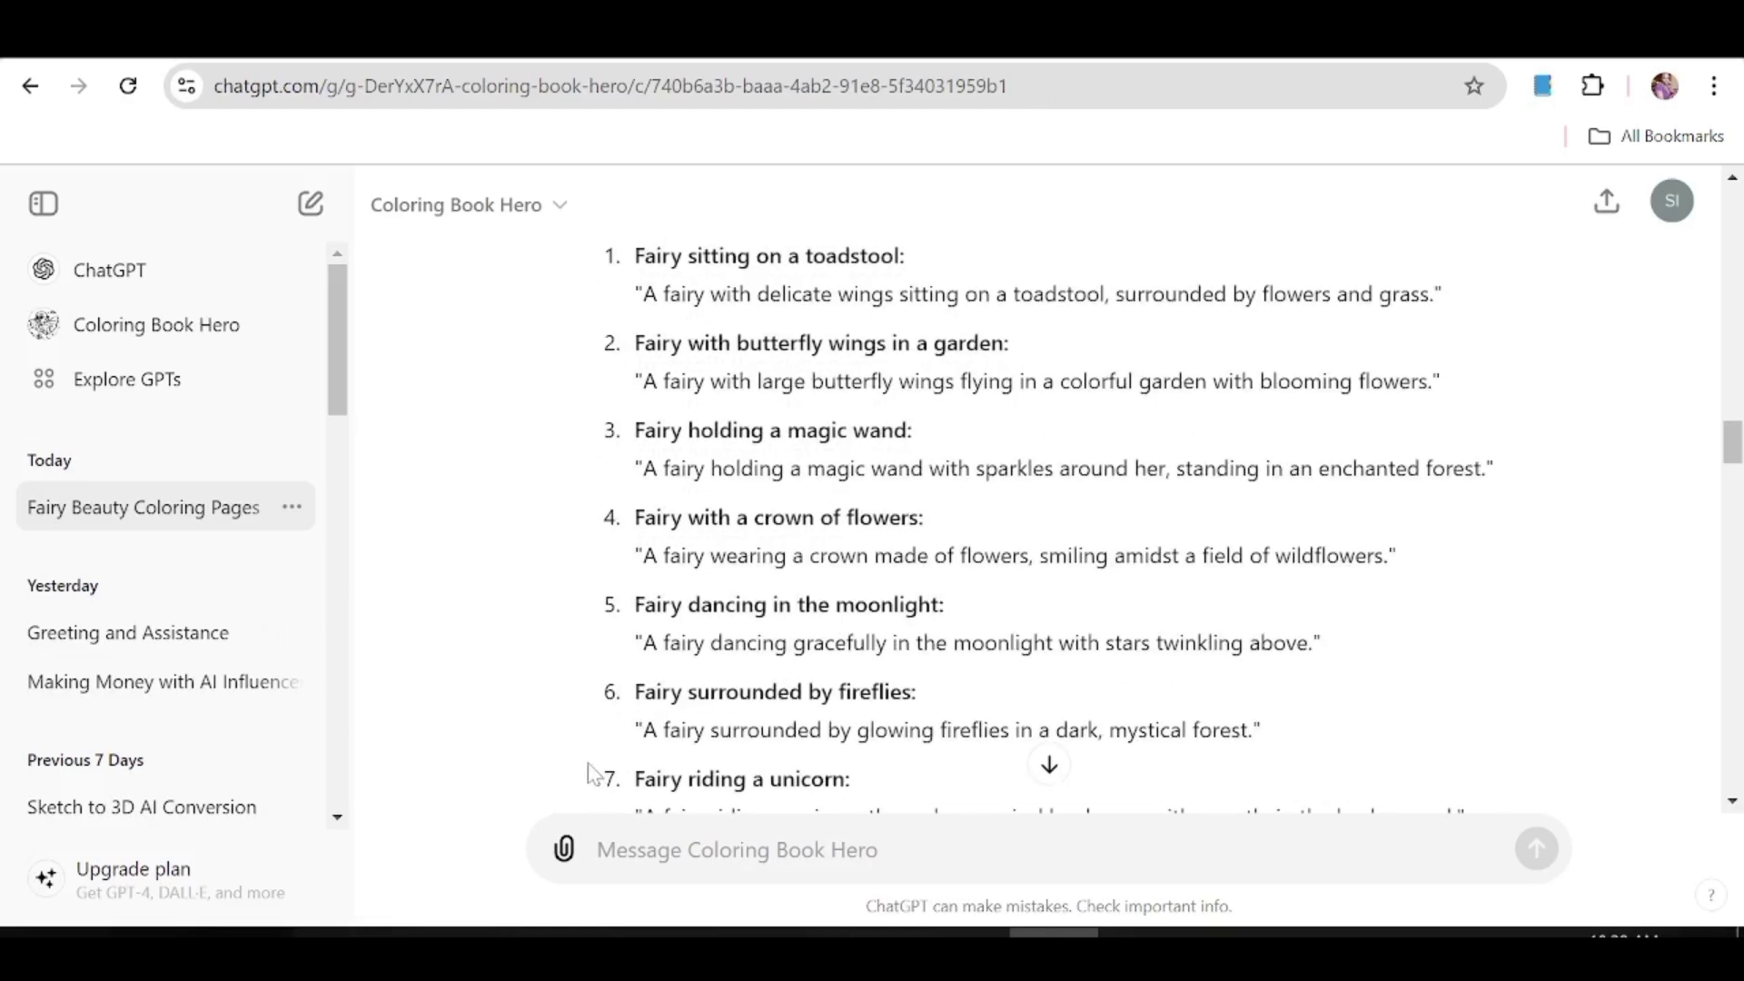
pyautogui.click(566, 854)
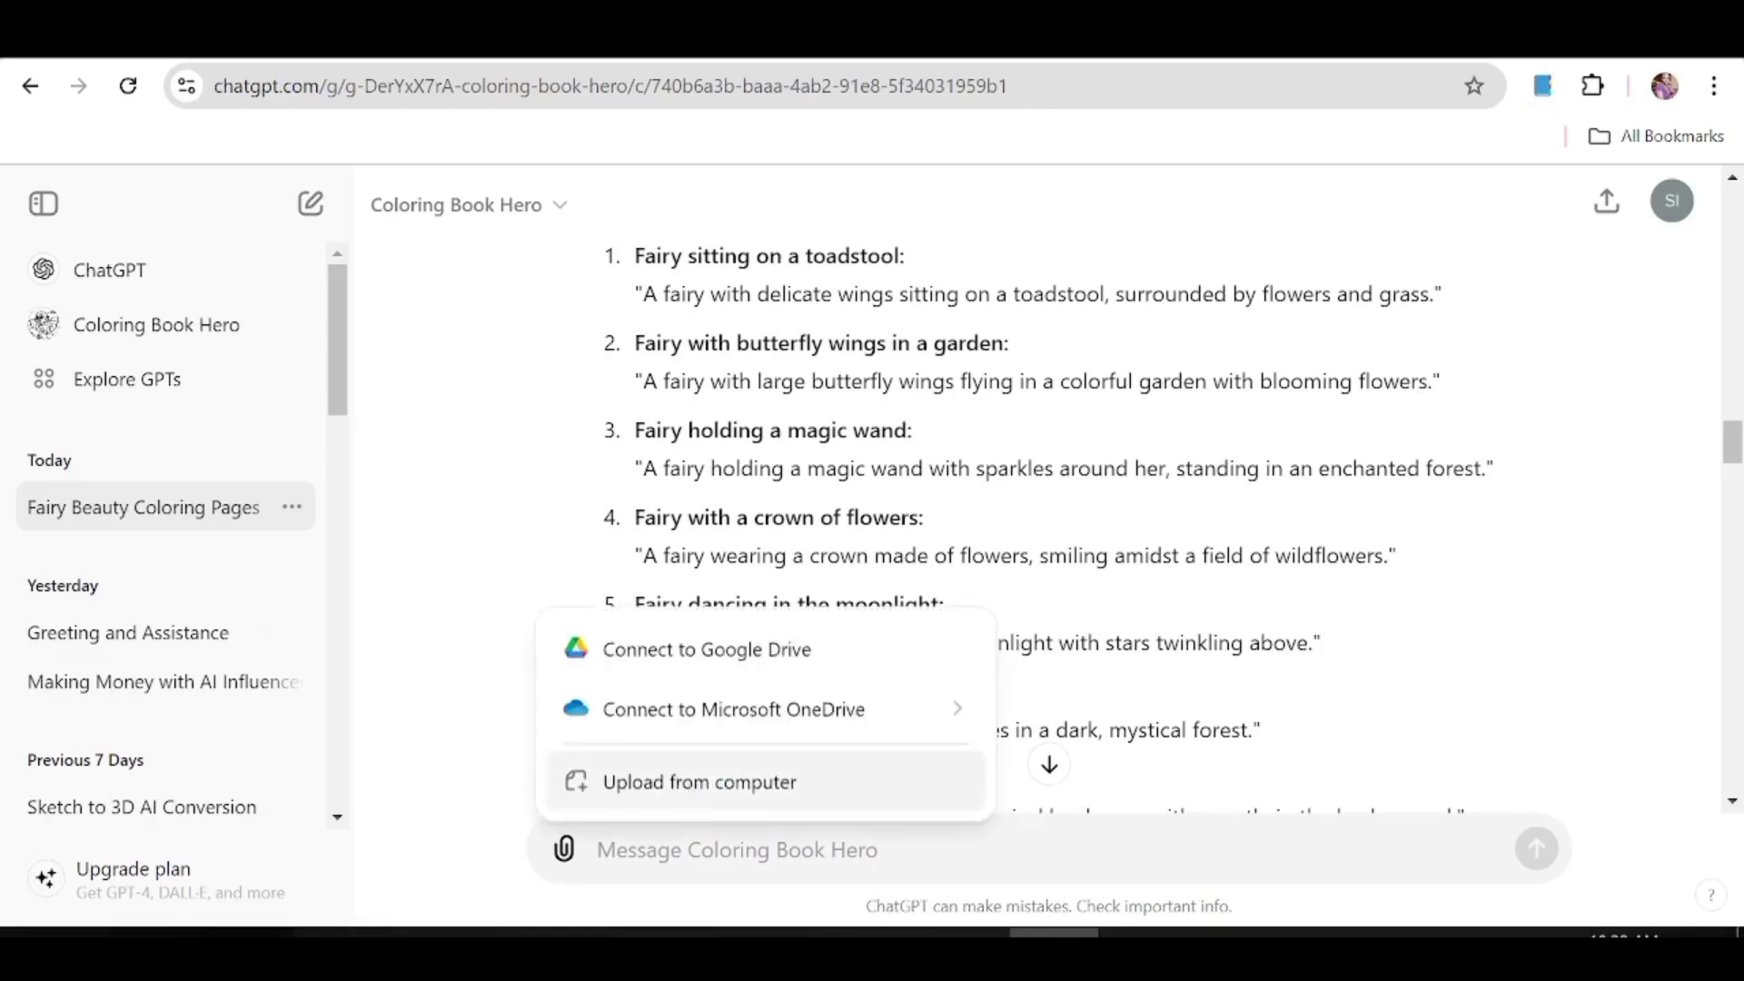
pyautogui.click(693, 783)
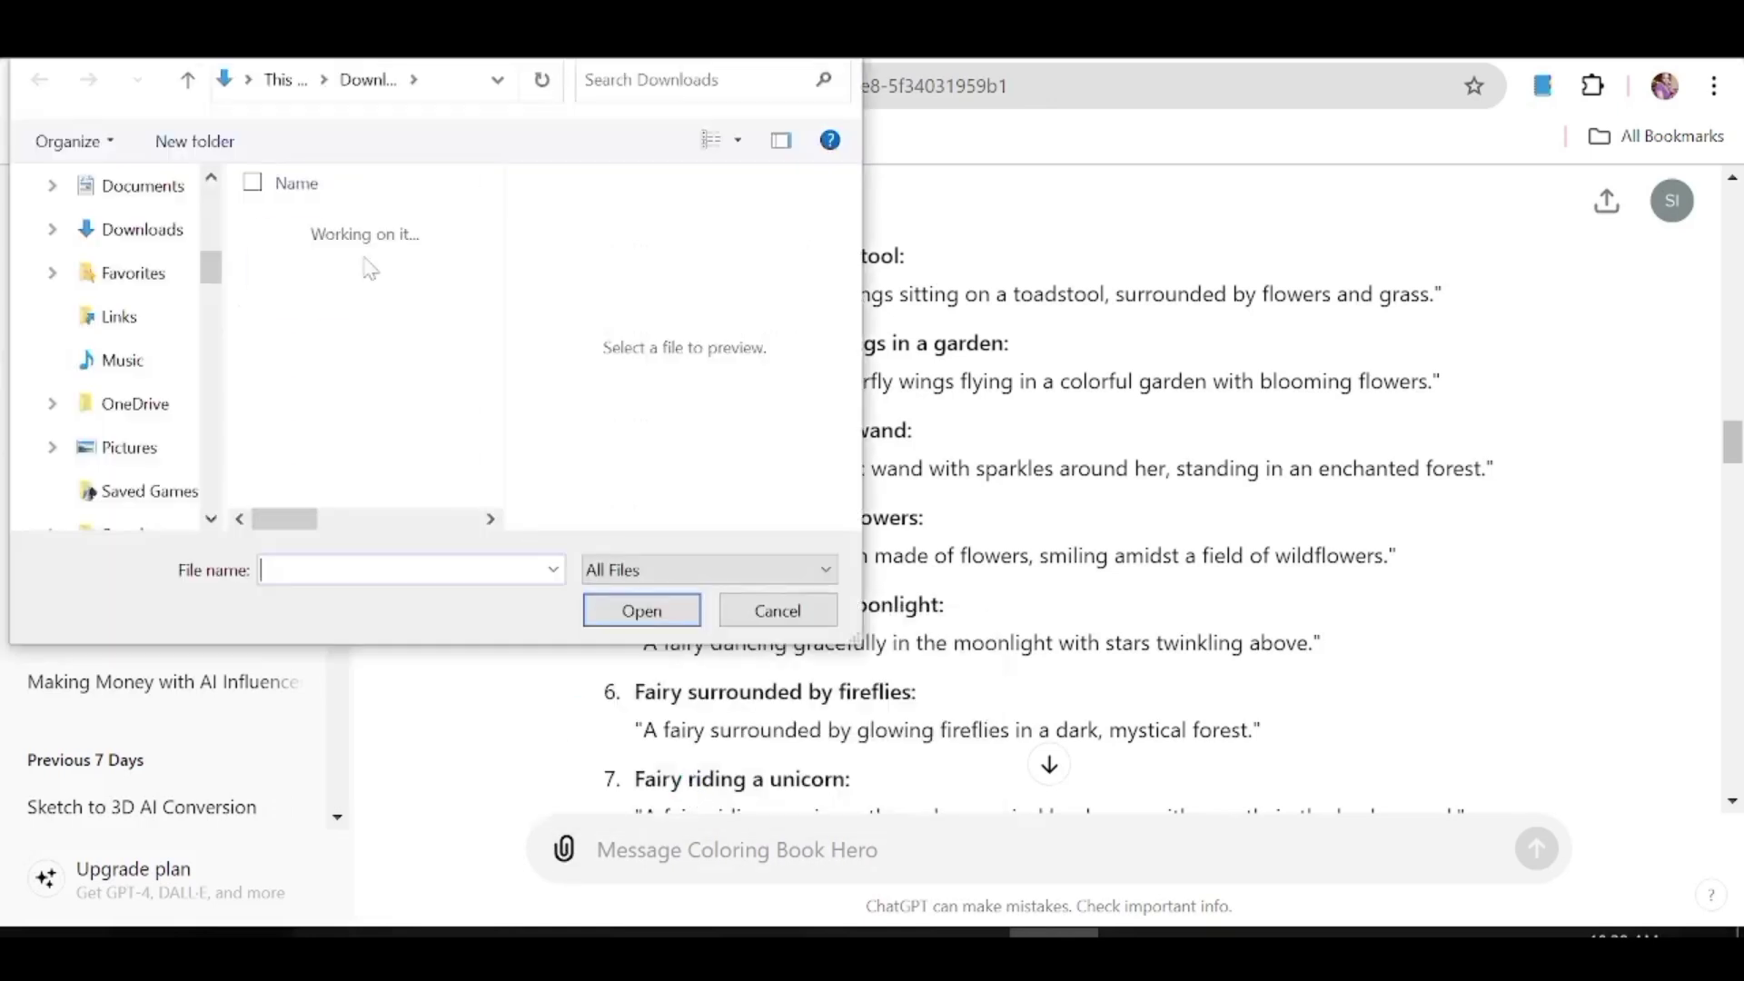
pyautogui.click(367, 268)
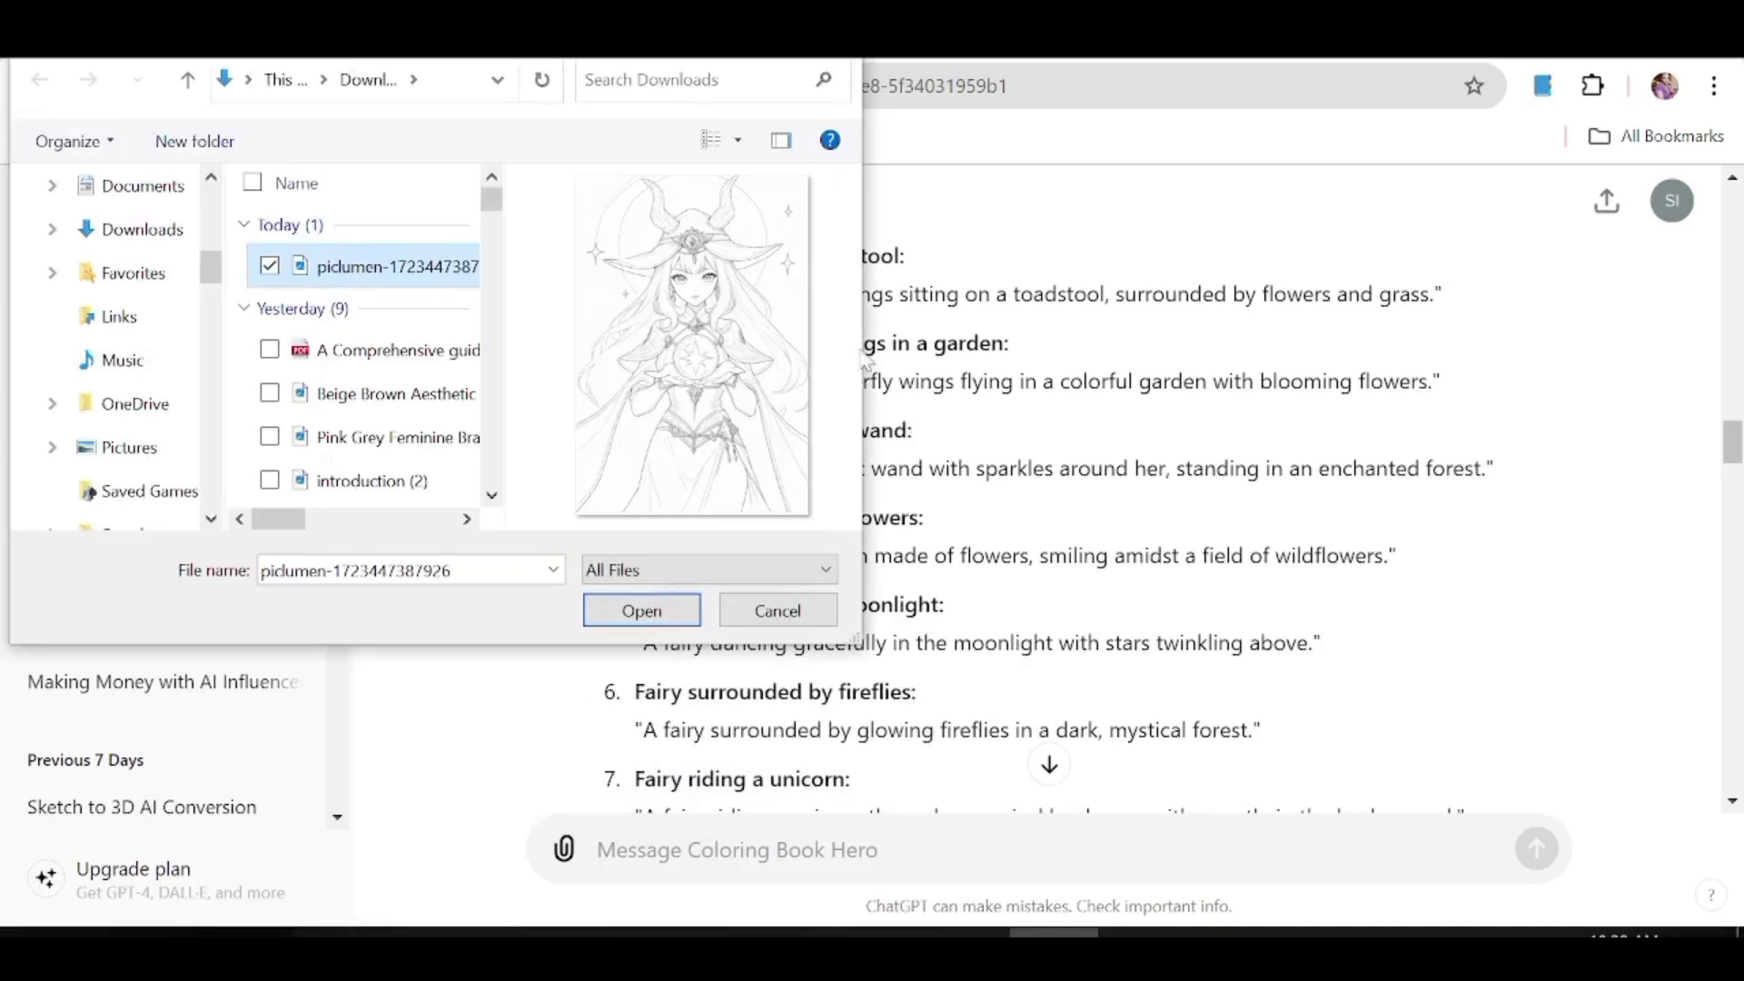
pyautogui.click(644, 614)
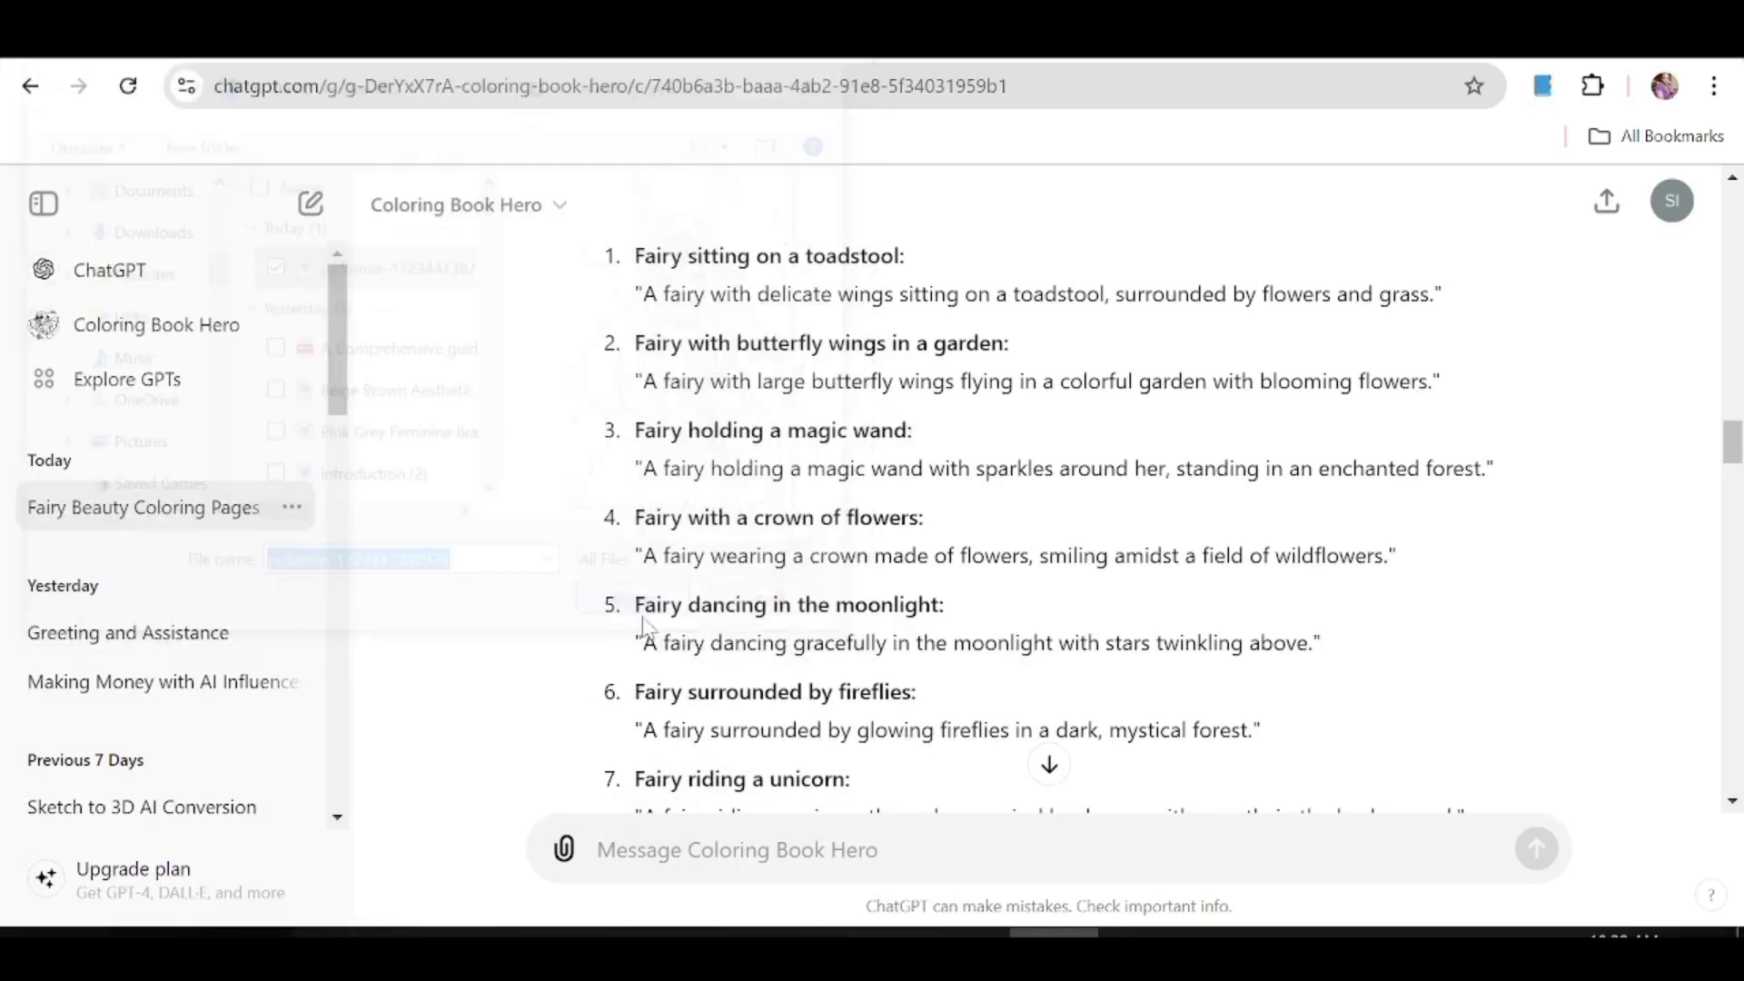
# Ask Coloring Book Hero for prompts to generate each image in the list above in the same style as shown in the attached image.
pyautogui.write('Giv')
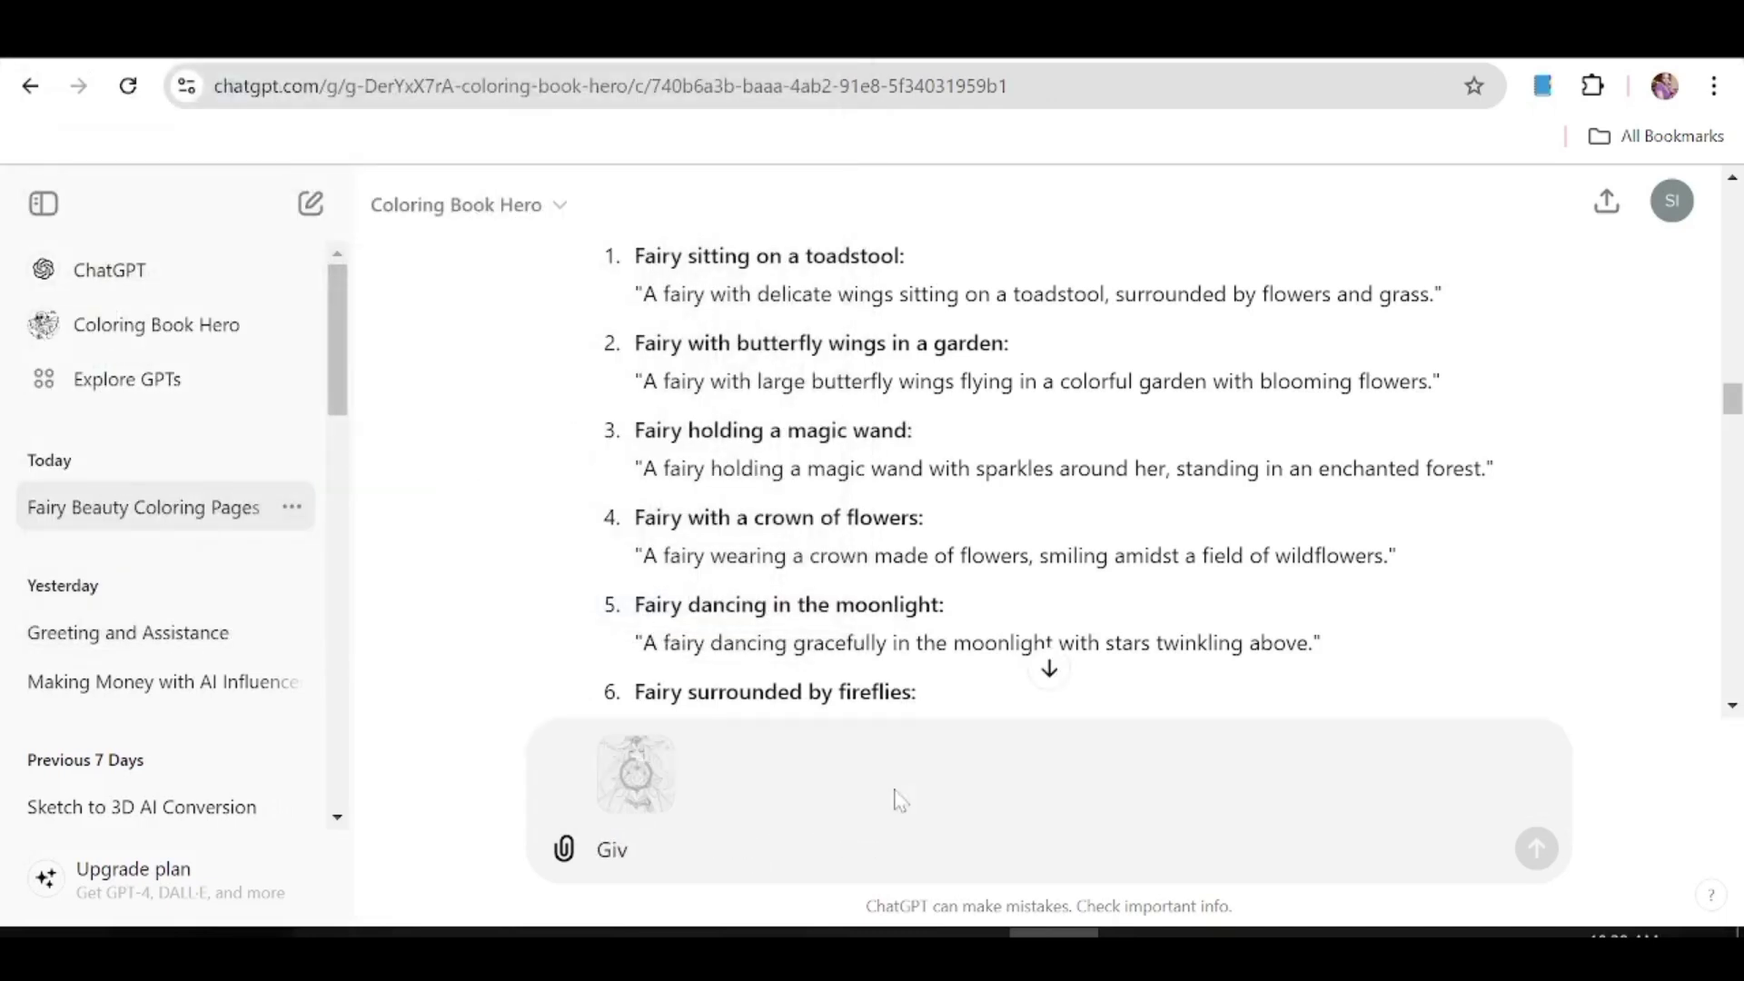
pyautogui.write('e me ')
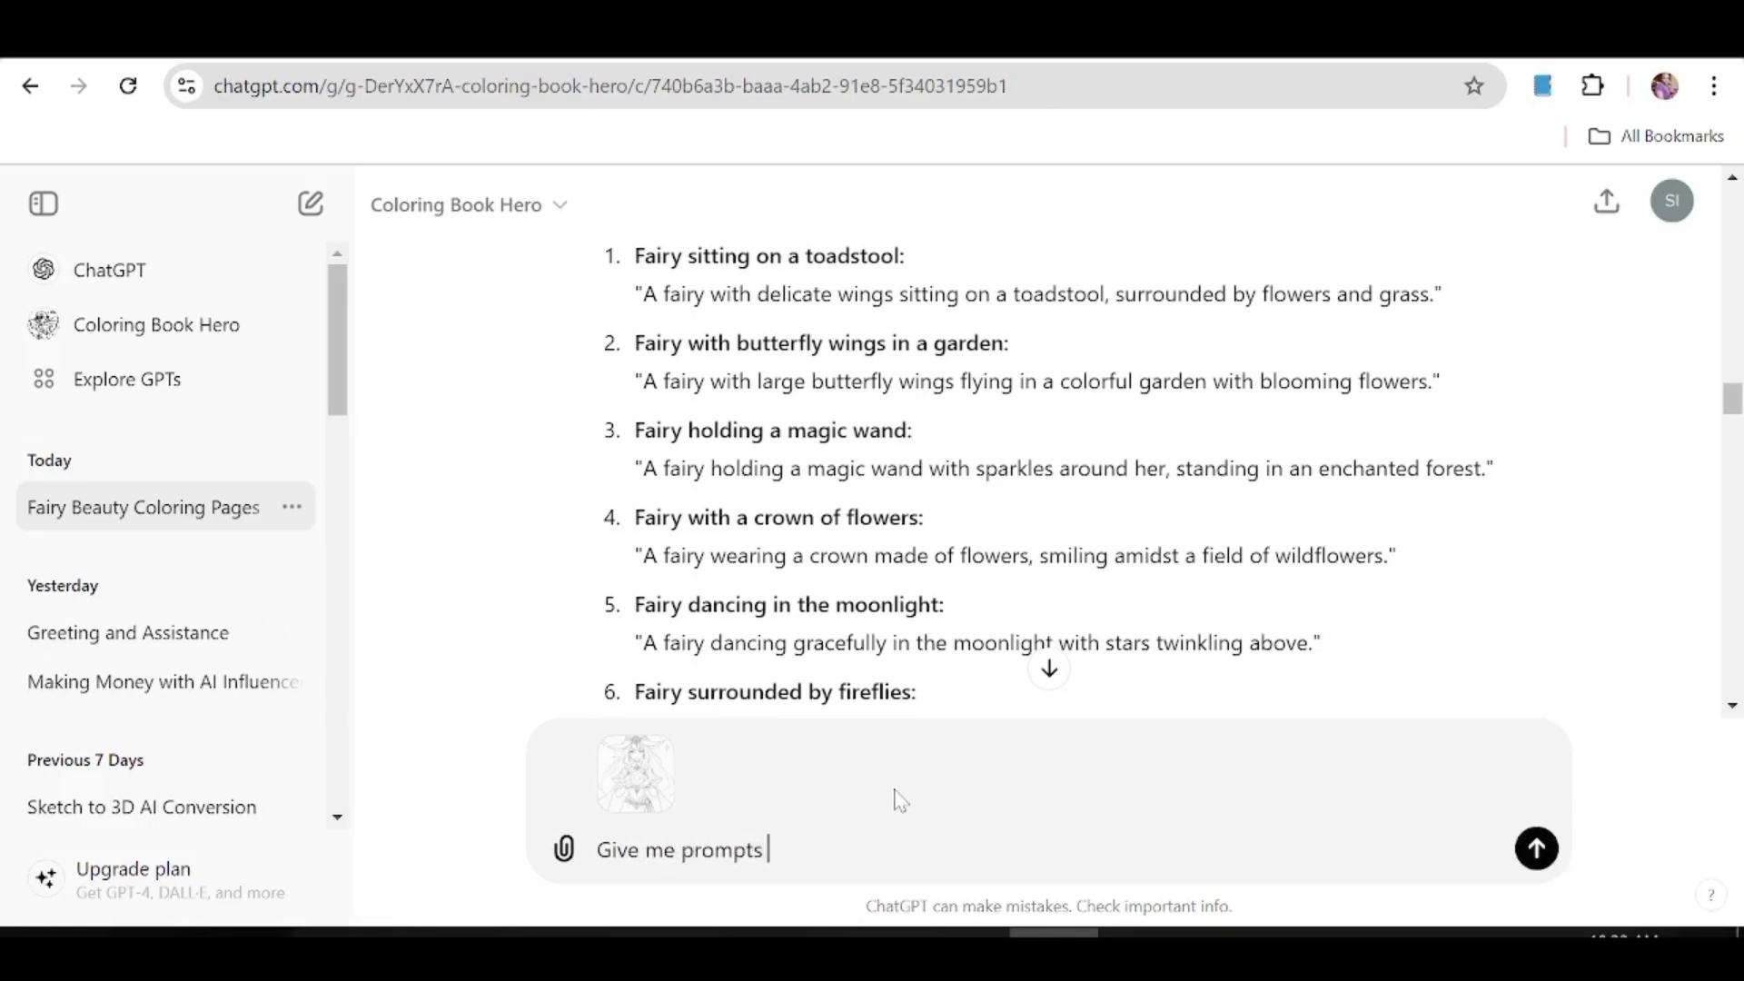
pyautogui.write('prompts that i')
pyautogui.write('can use to generate each image in the list above in the same style as shown in the attached image')
pyautogui.press('Return')
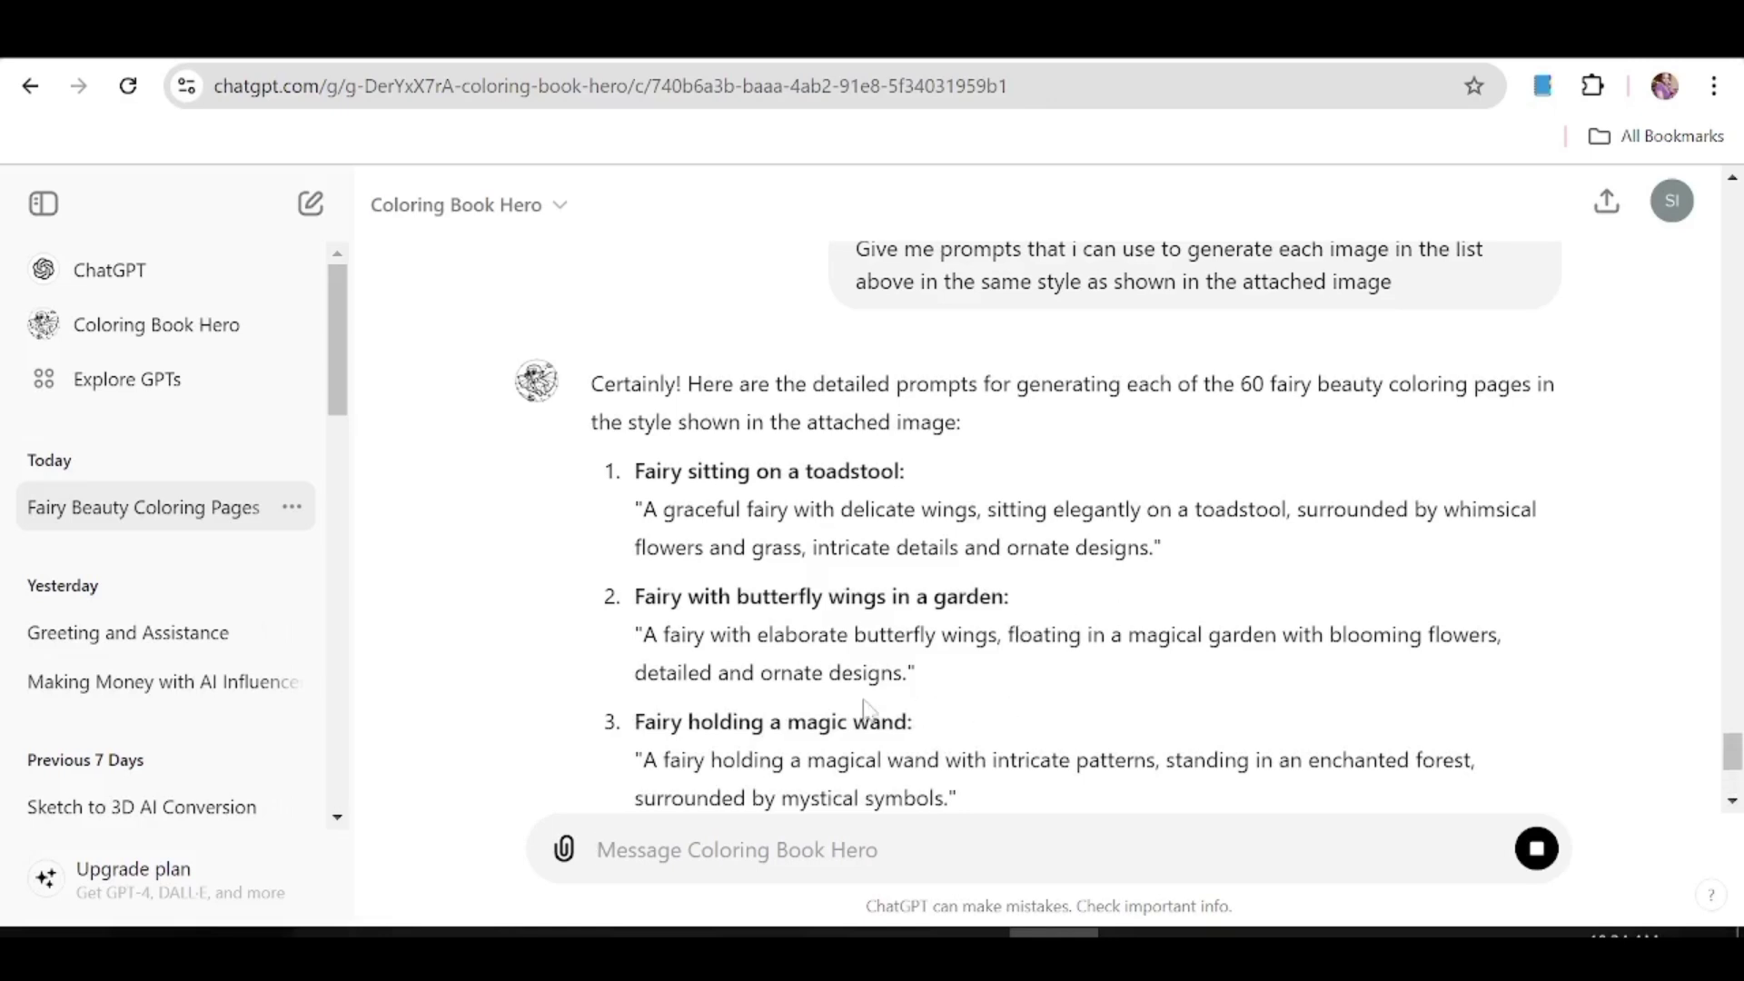
# In PicLumen, examine the first generated fairy sitting on a toadstool in the enlarged view and close it.
pyautogui.scroll(-3, 1187, 612)
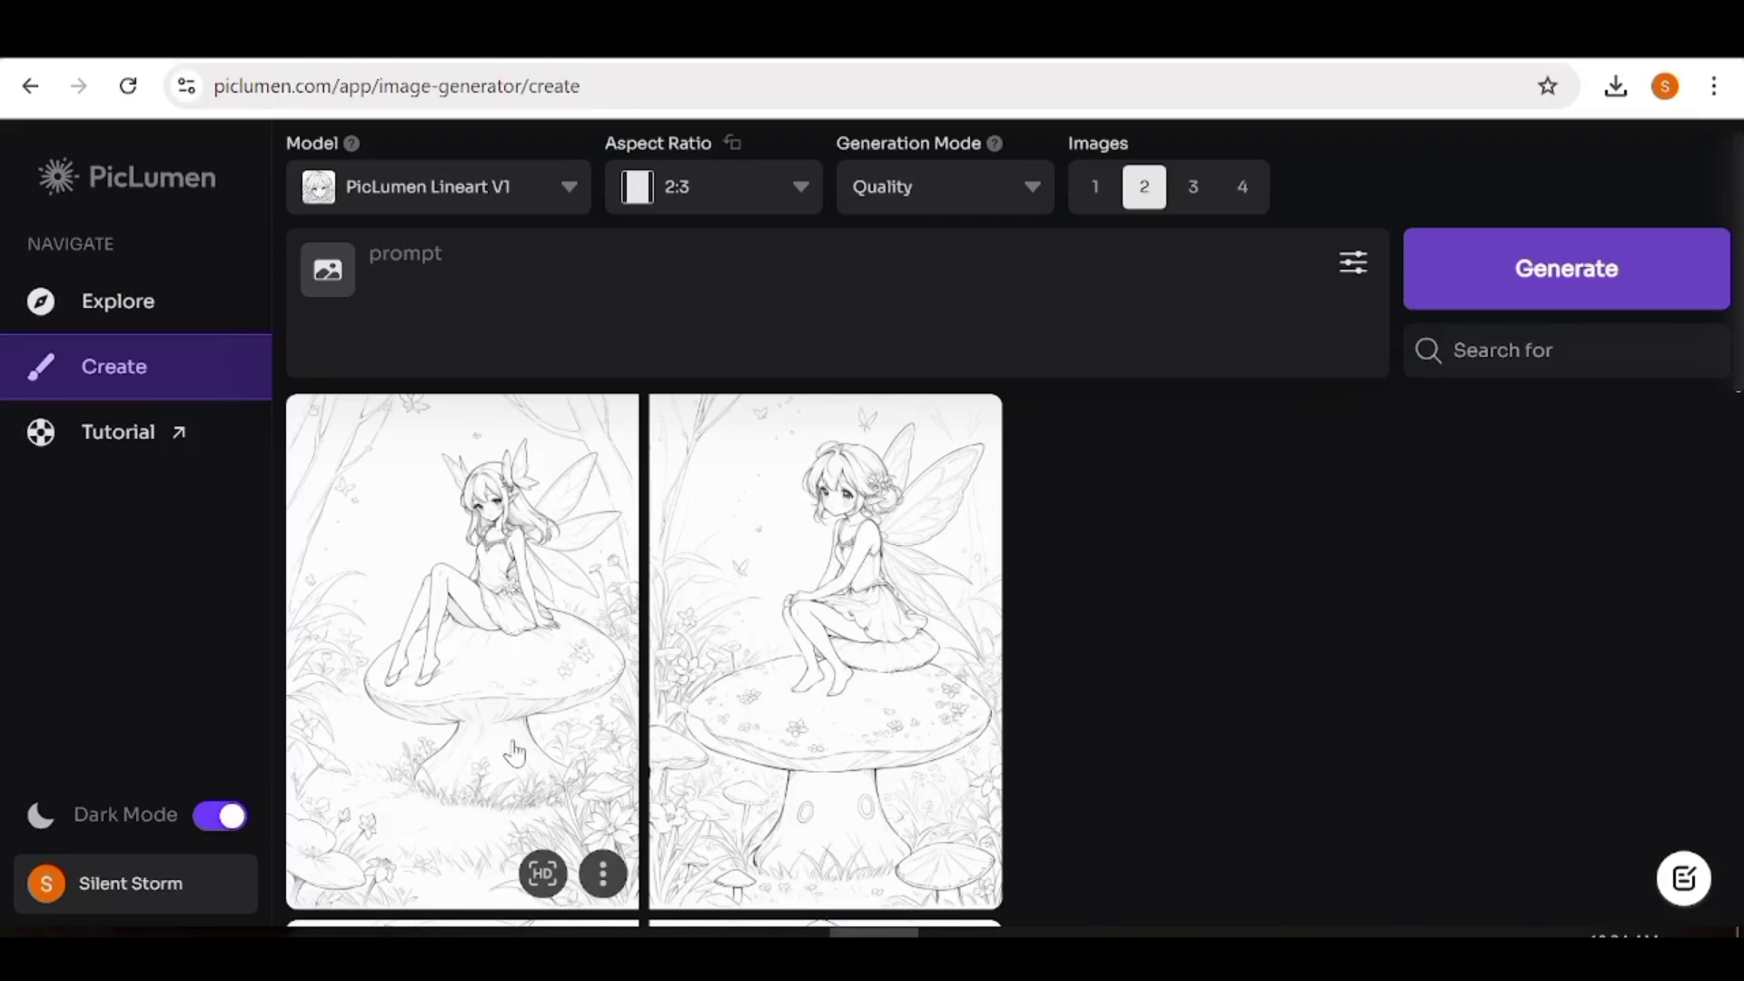
pyautogui.click(565, 772)
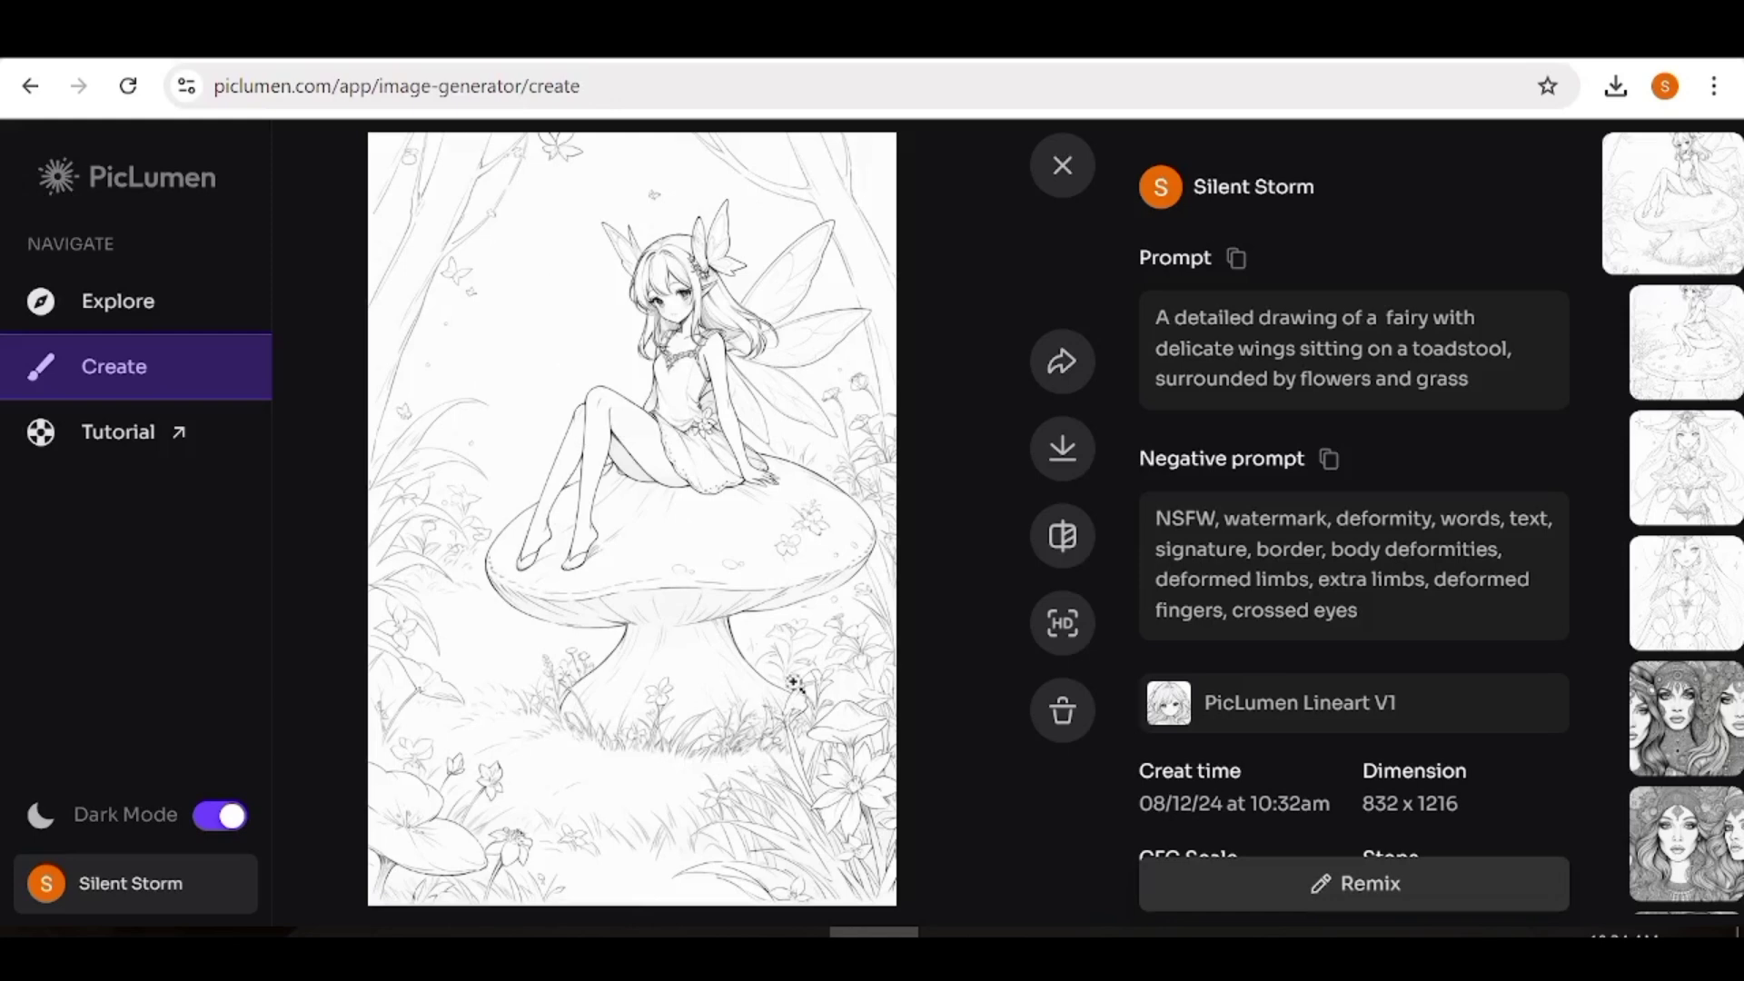
pyautogui.click(1061, 165)
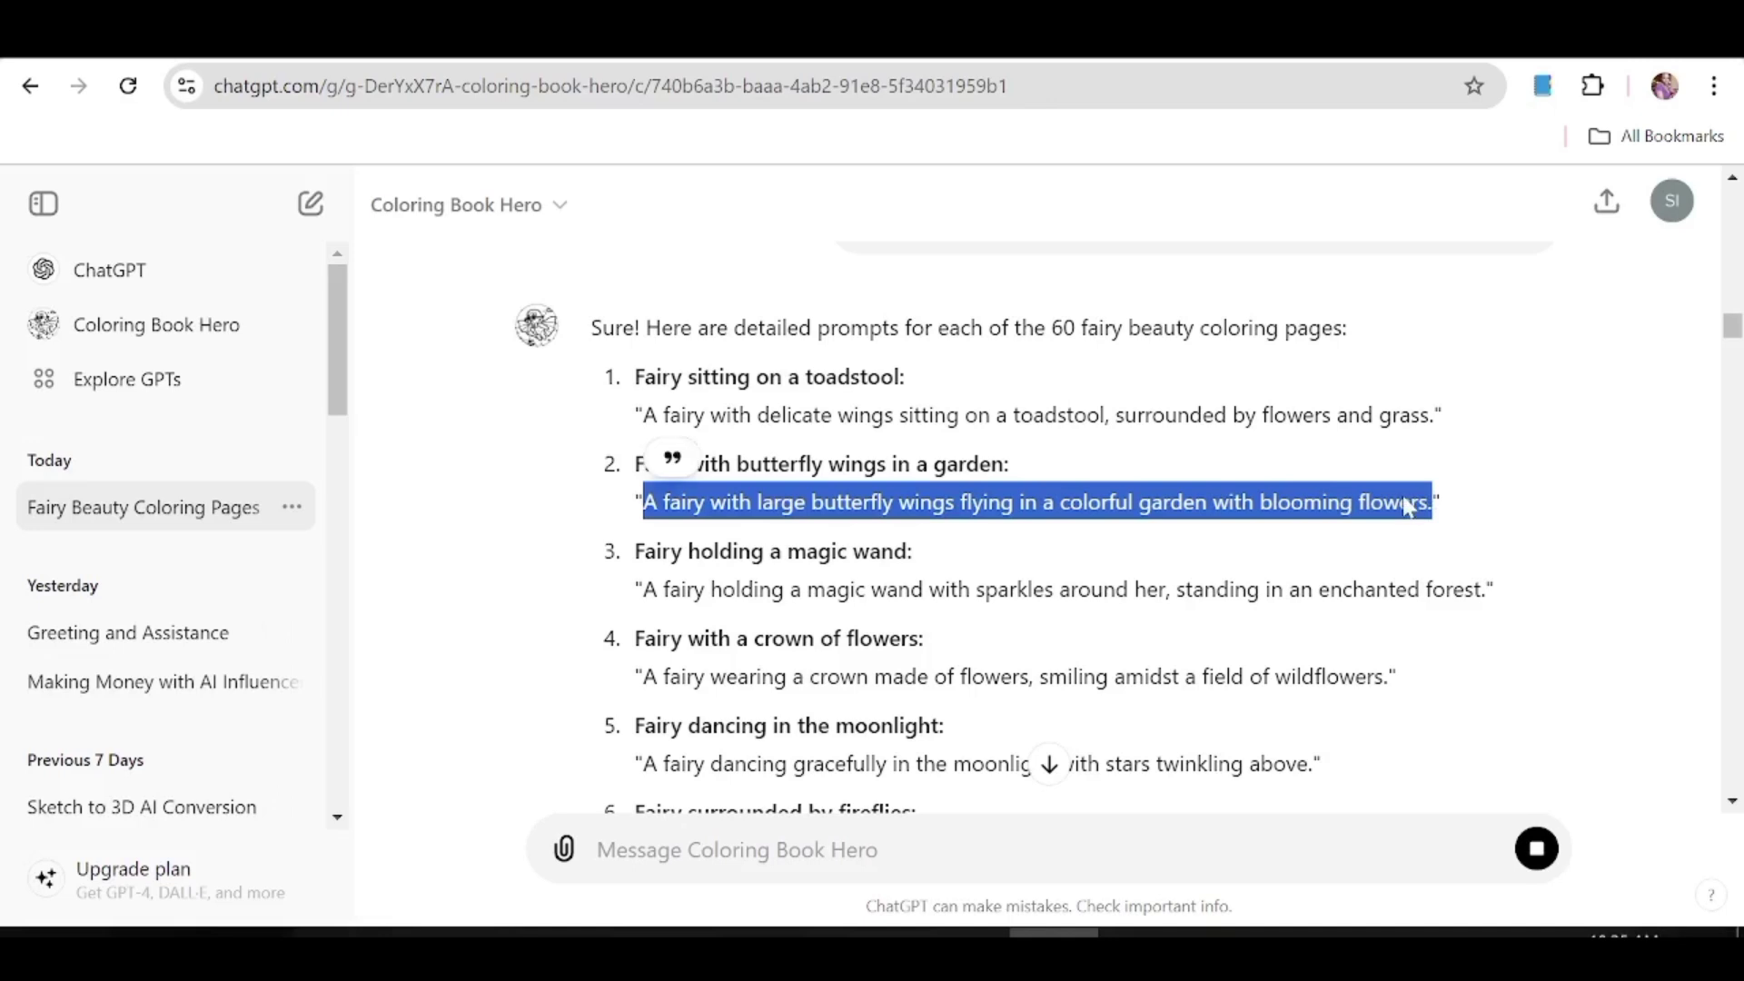
# In PicLumen, generate images from "A detailed drawing of a fairy with large butterfly wings flying in a colorful garden with blooming flowers.".
pyautogui.rightClick(810, 501)
pyautogui.click(931, 527)
pyautogui.hotkey('alt', 'Tab')
pyautogui.click(369, 253)
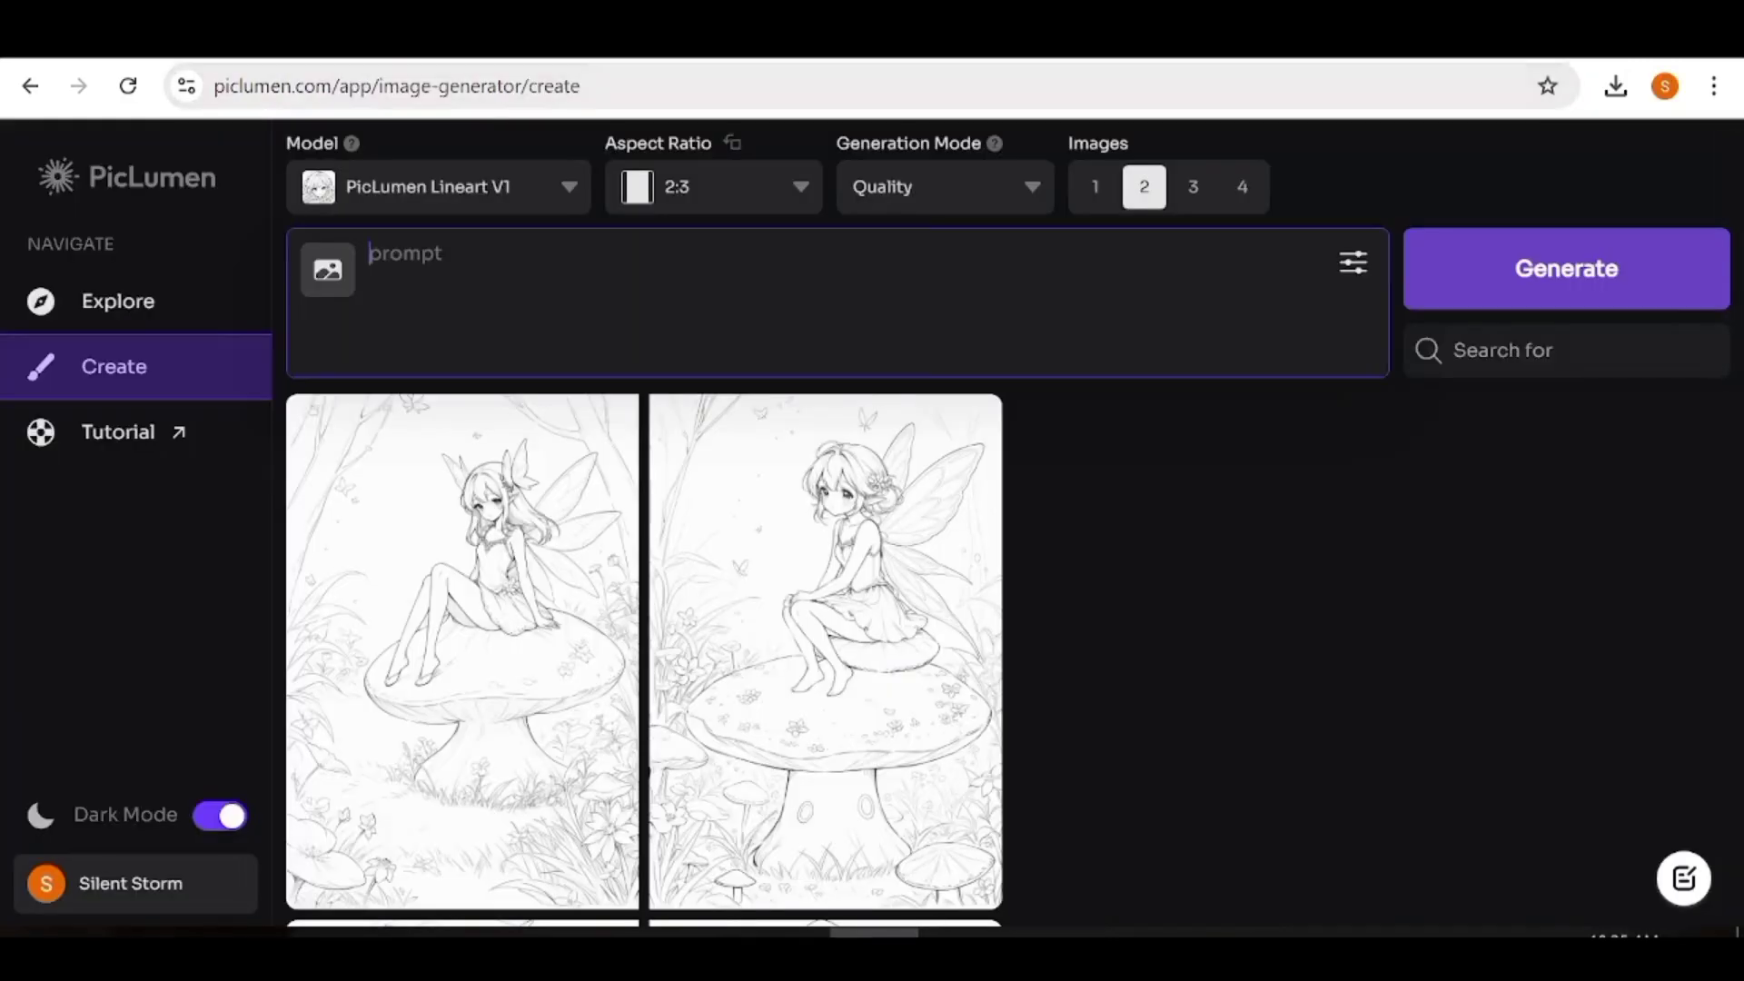
pyautogui.hotkey('ctrl', 'v')
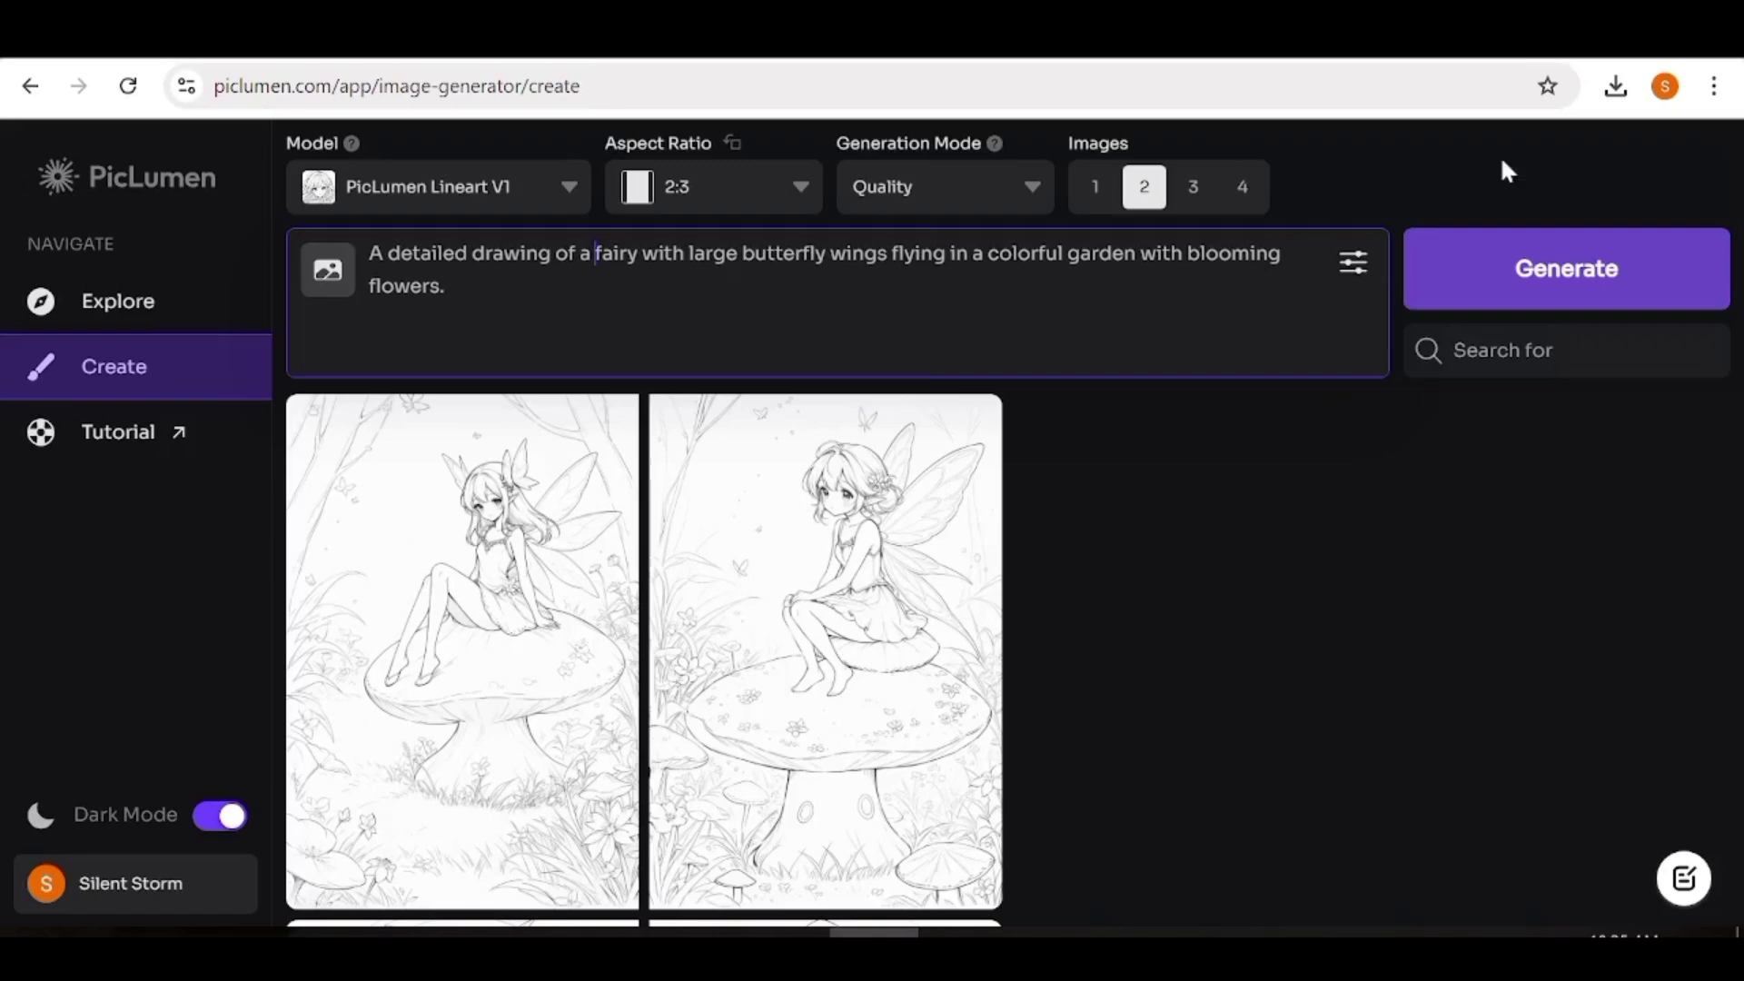
pyautogui.click(1587, 251)
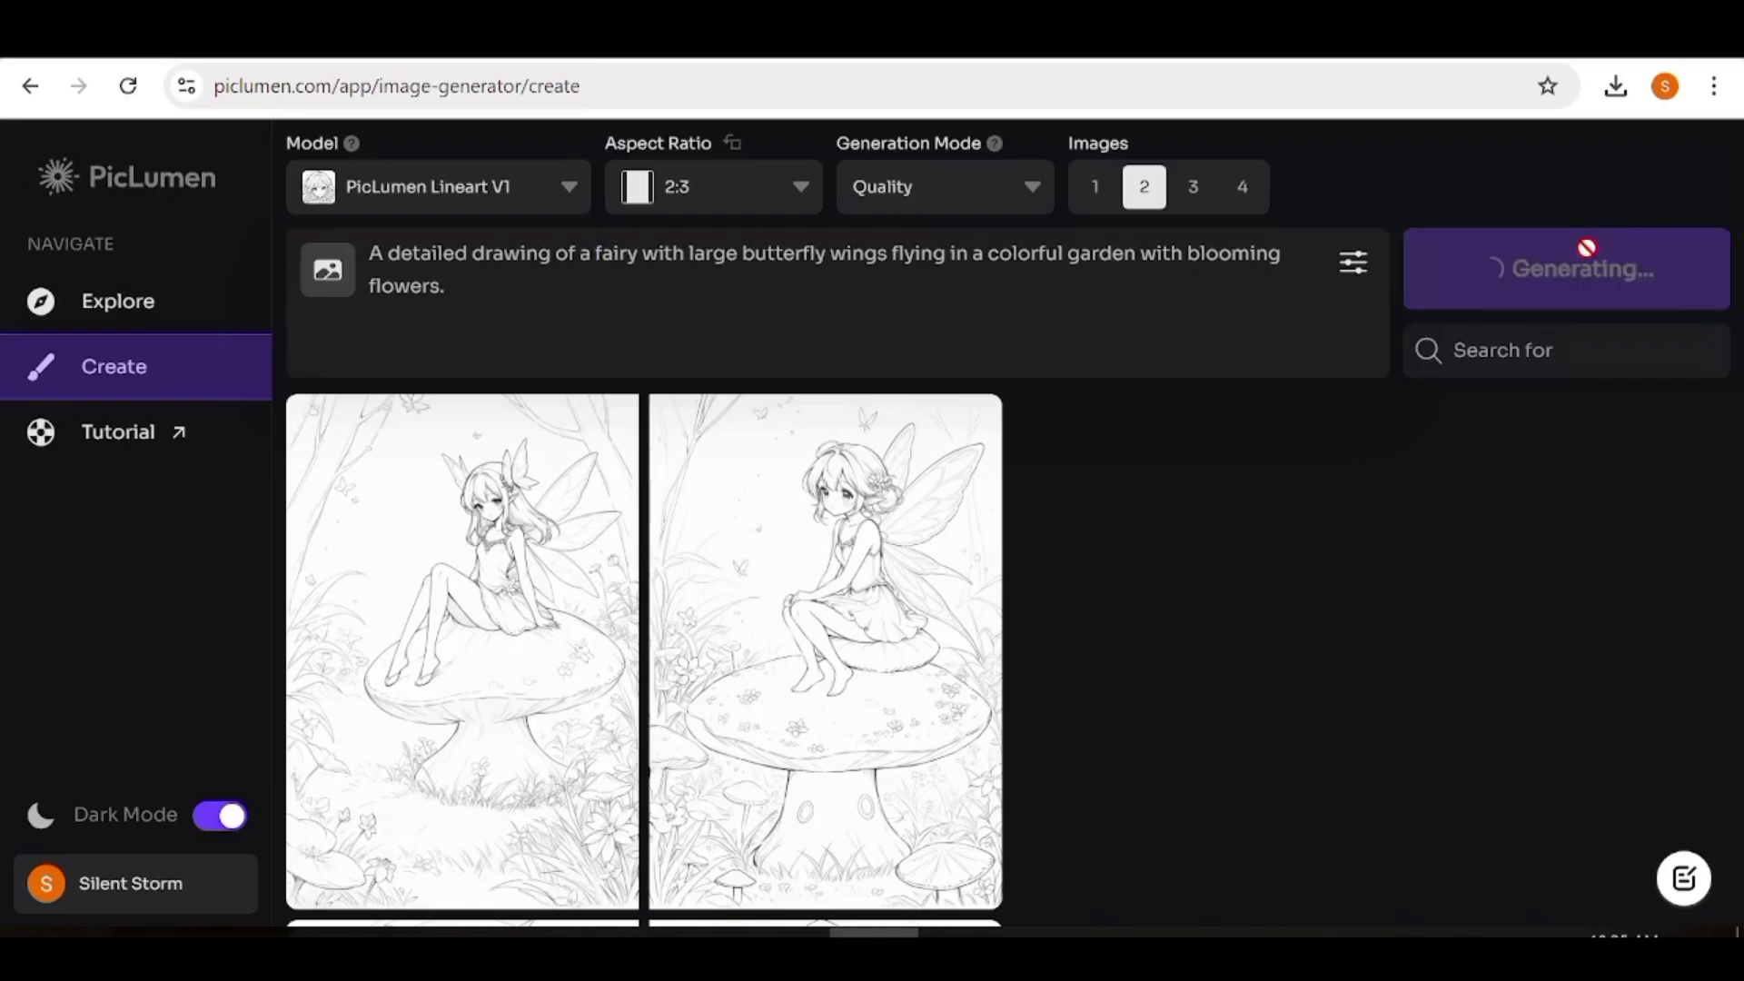
# Look through the whole gallery of fairy line-art images generated from the prompts.
pyautogui.scroll(-5, 858, 626)
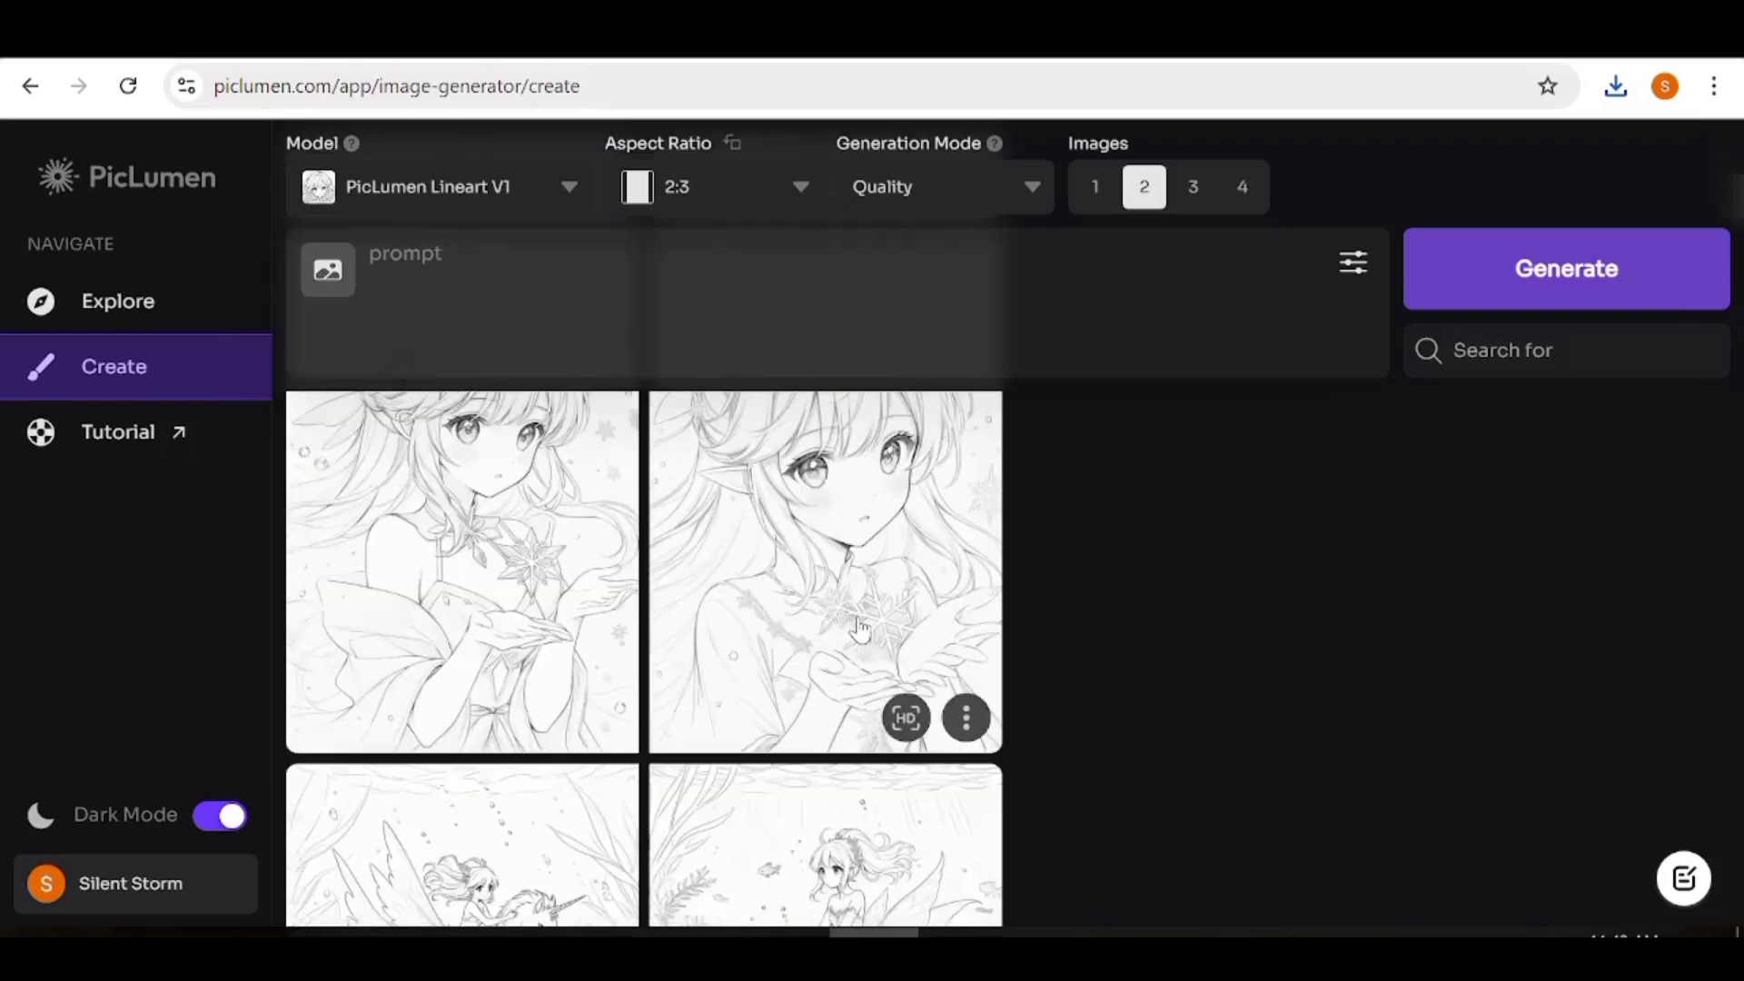
pyautogui.scroll(-10, 858, 627)
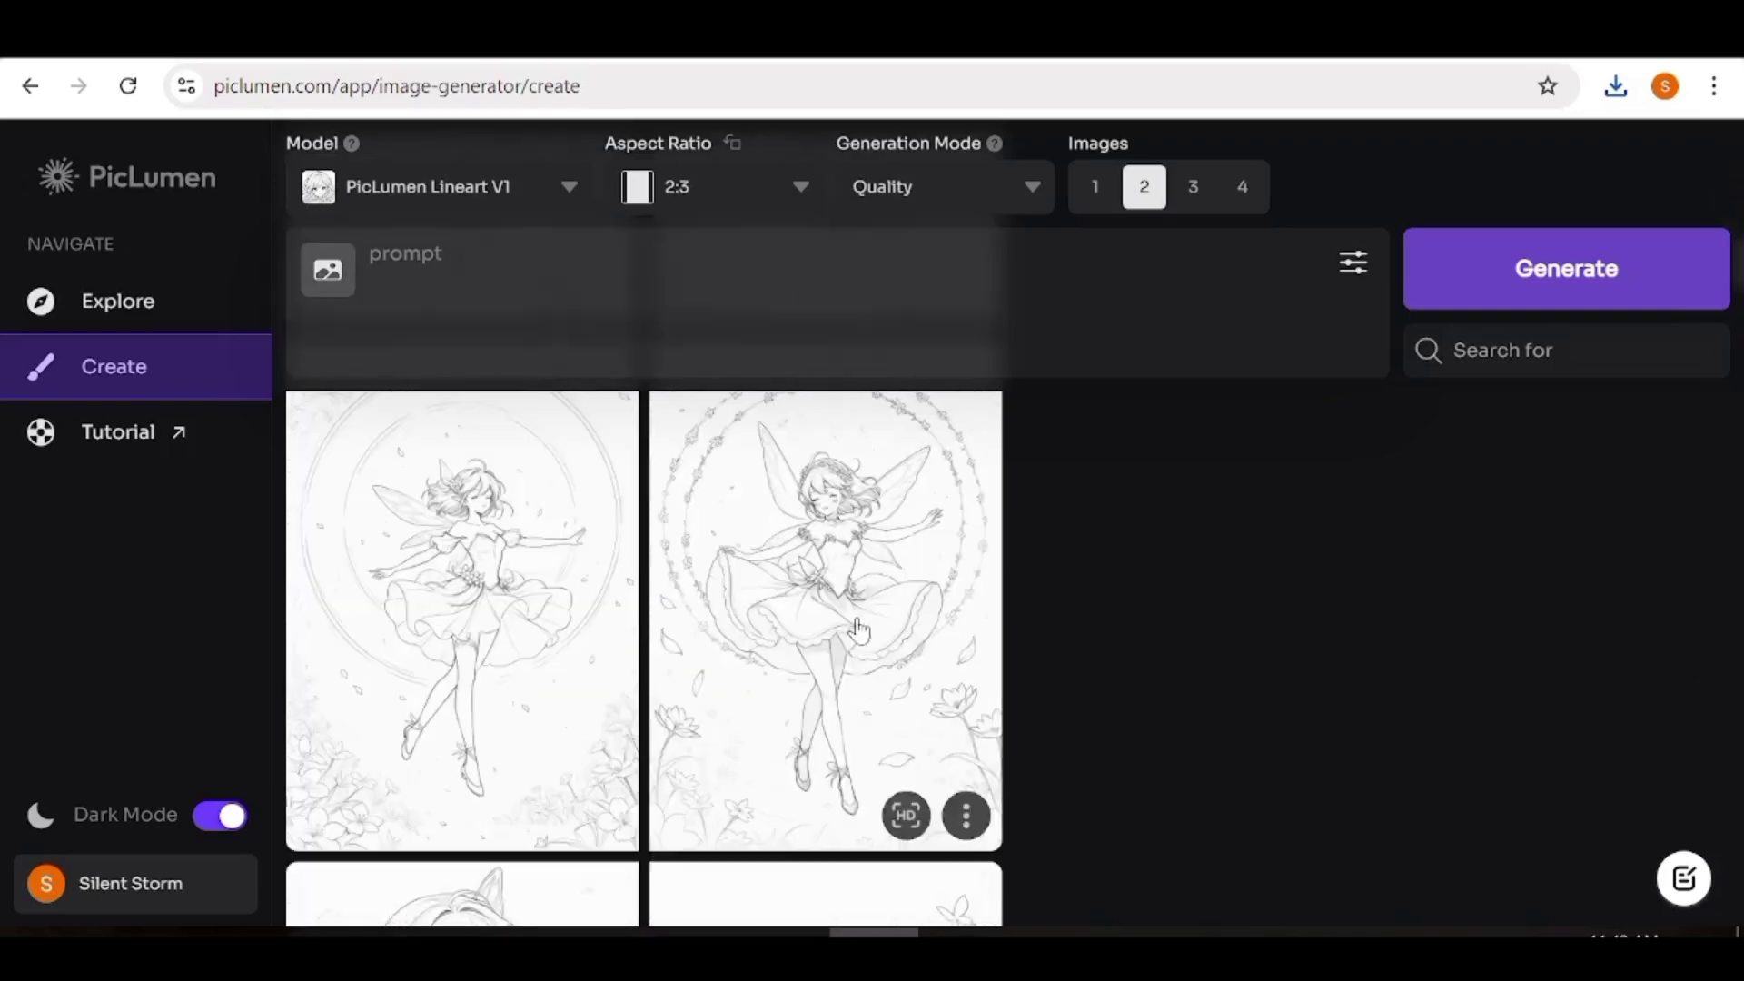
pyautogui.scroll(-8, 858, 629)
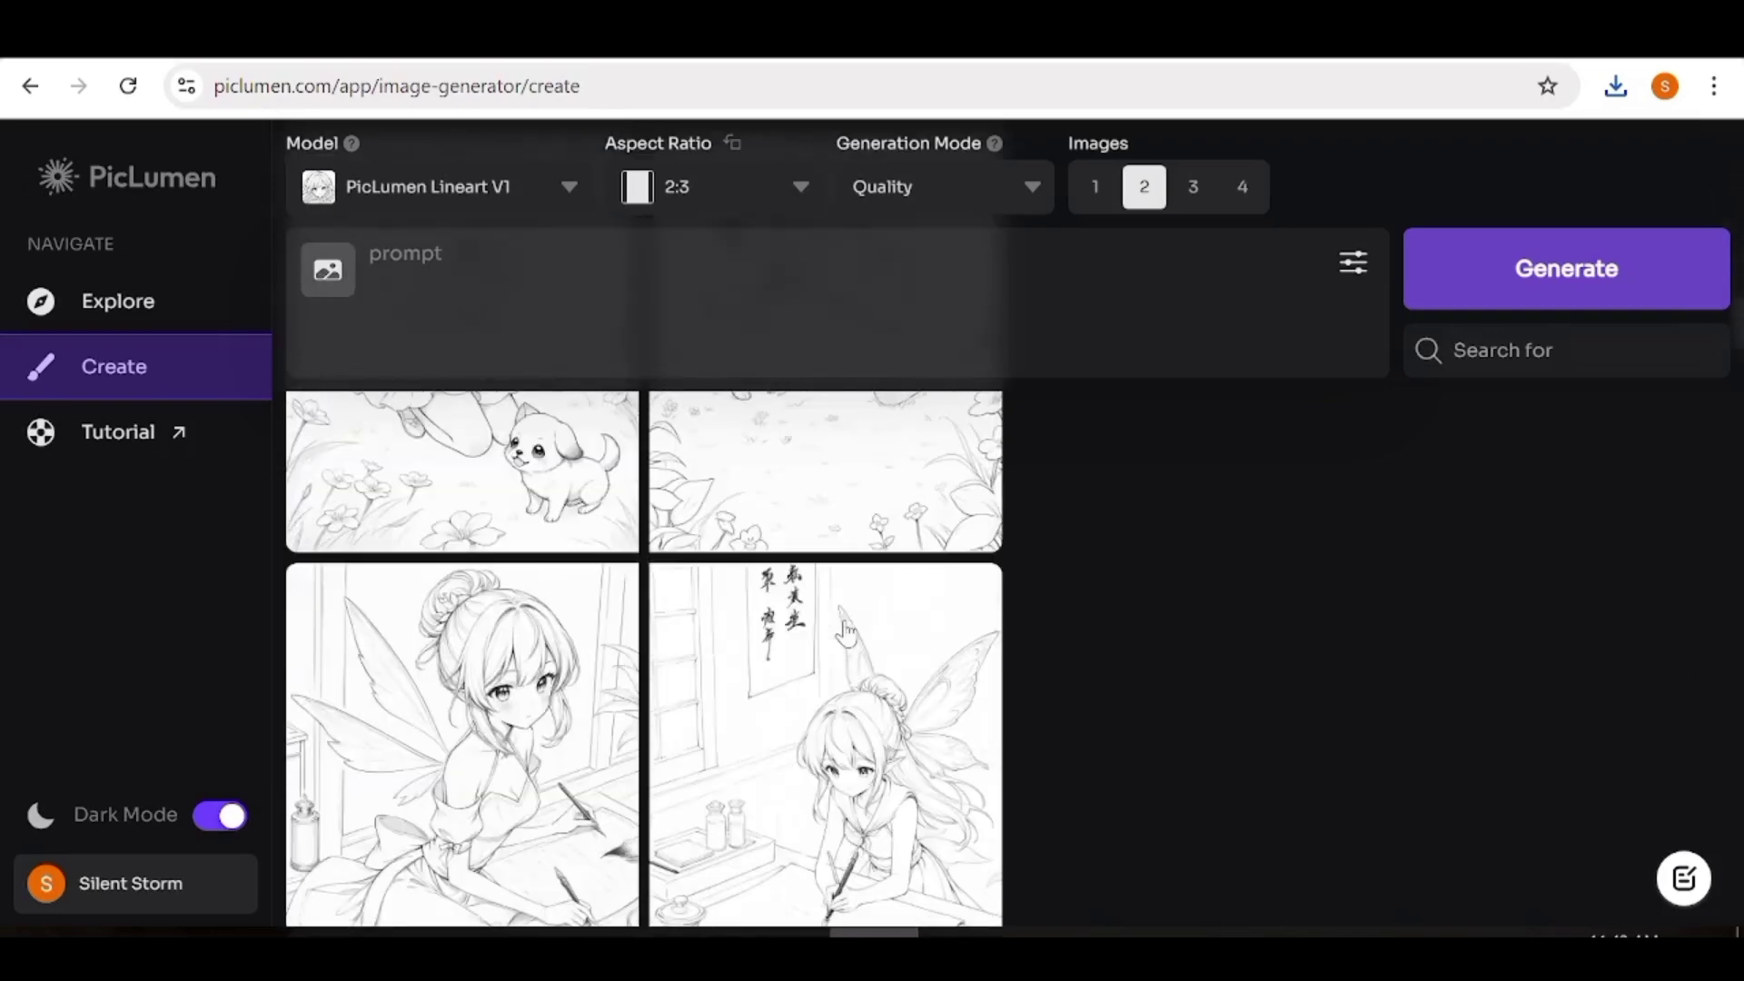
pyautogui.scroll(-10, 844, 630)
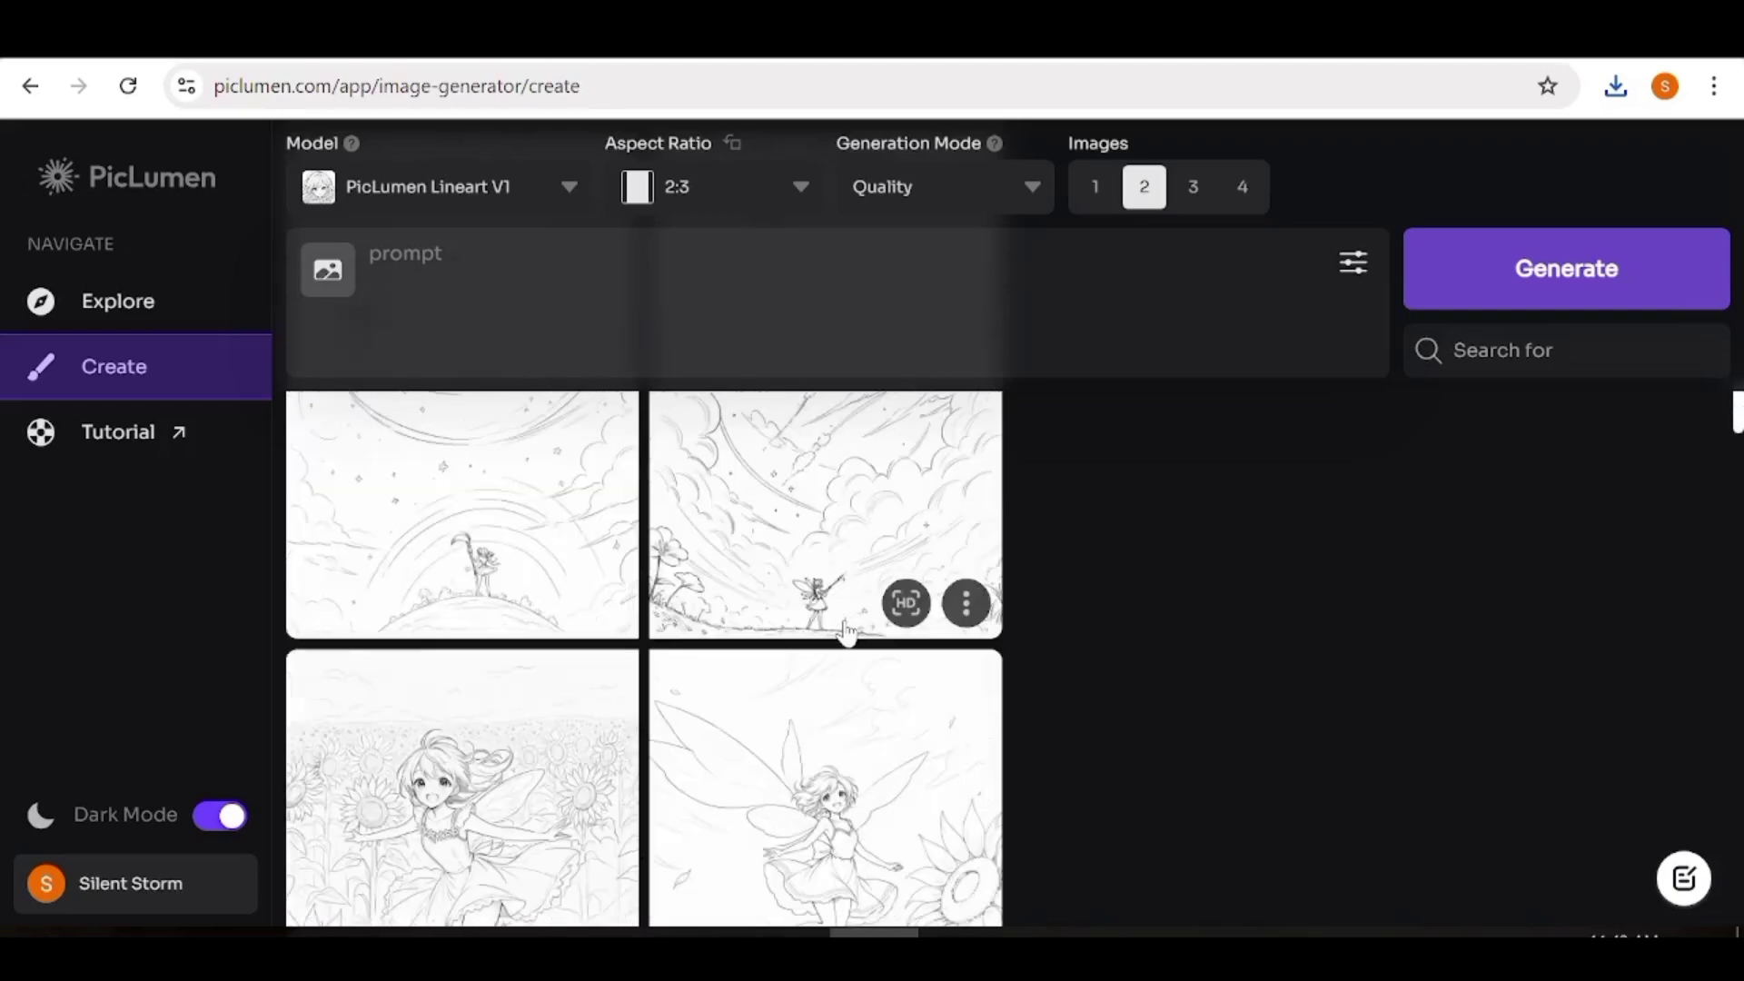
pyautogui.scroll(-4, 845, 629)
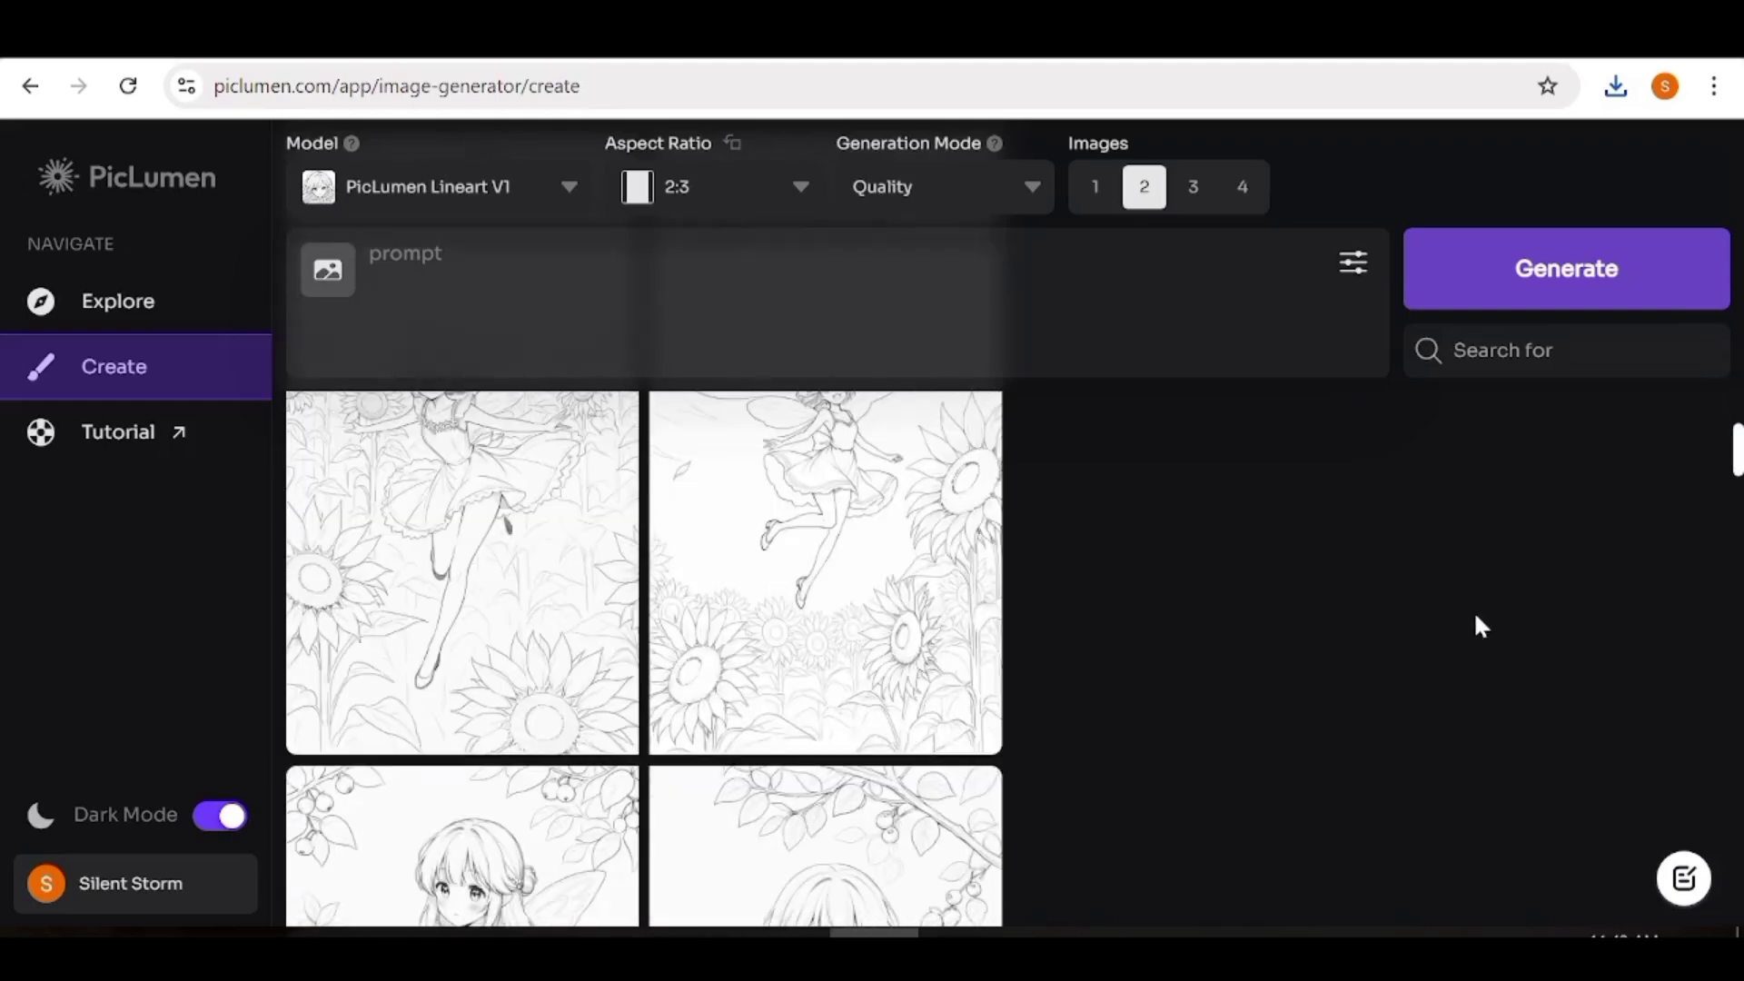
pyautogui.click(840, 550)
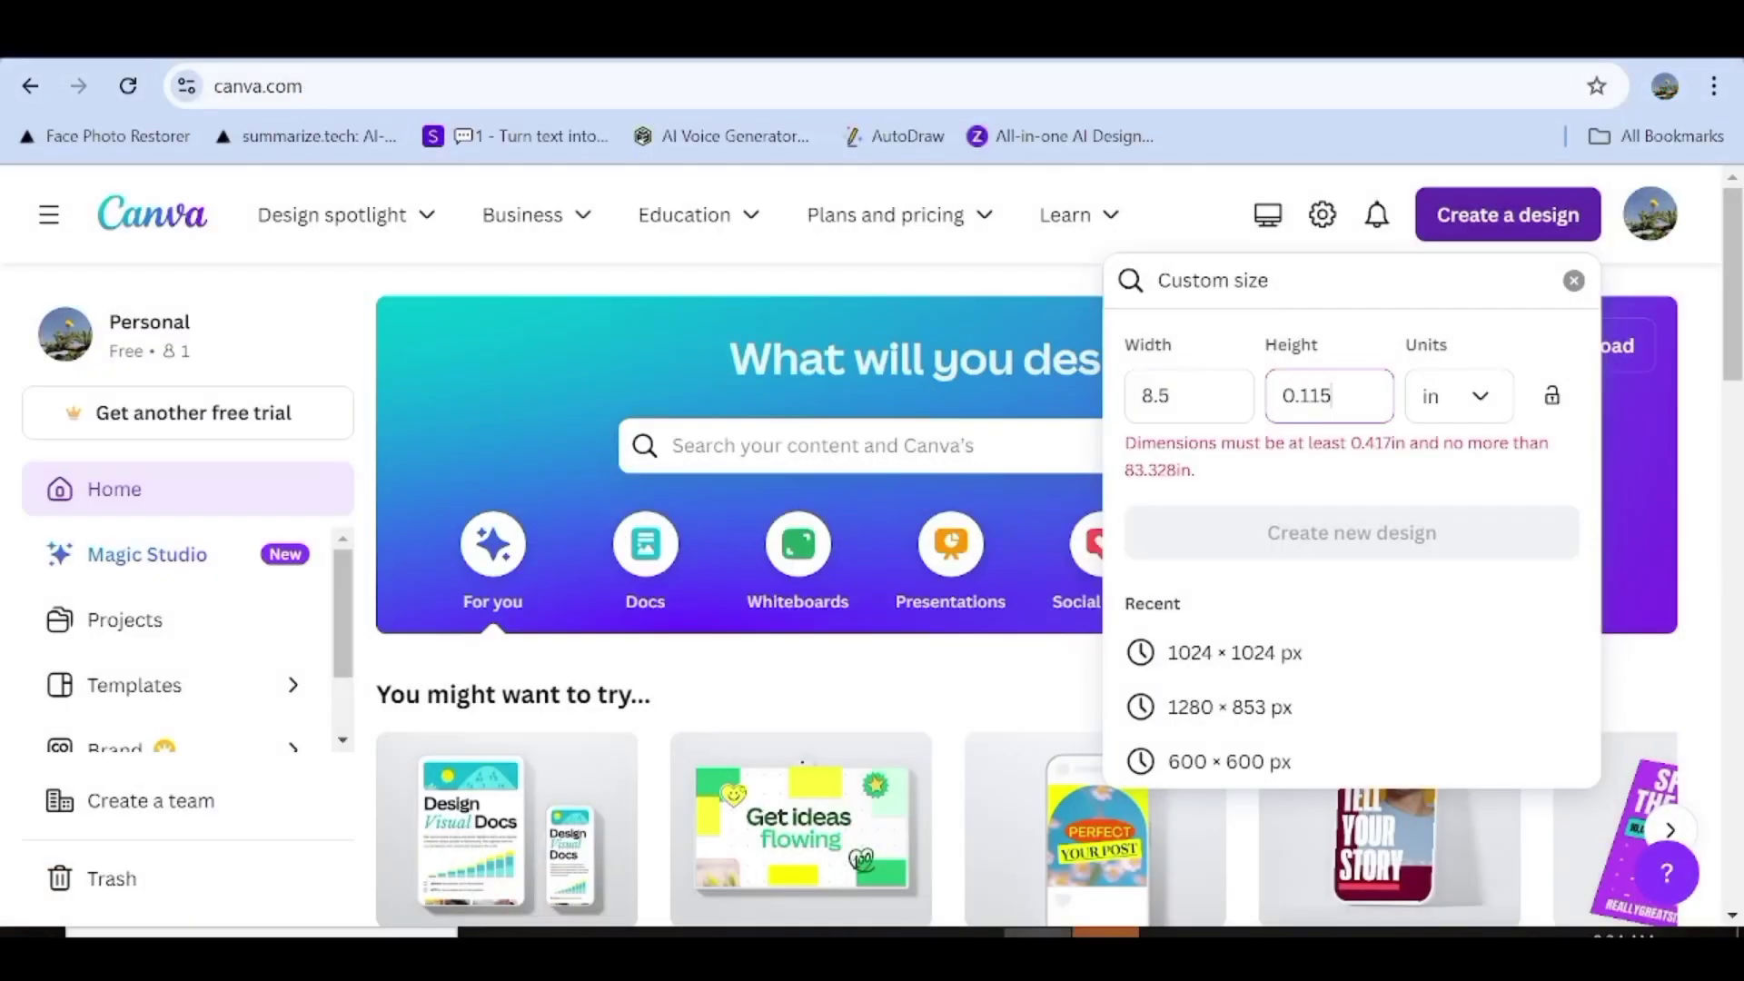
# In Canva, set the custom design height to 11 in and create the 8.5 × 11 in design.
pyautogui.hotkey('shift', 'Left')
pyautogui.hotkey('shift', 'Left')
pyautogui.hotkey('shift', 'Left')
pyautogui.hotkey('shift', 'Left')
pyautogui.hotkey('shift', 'Left')
pyautogui.write('11')
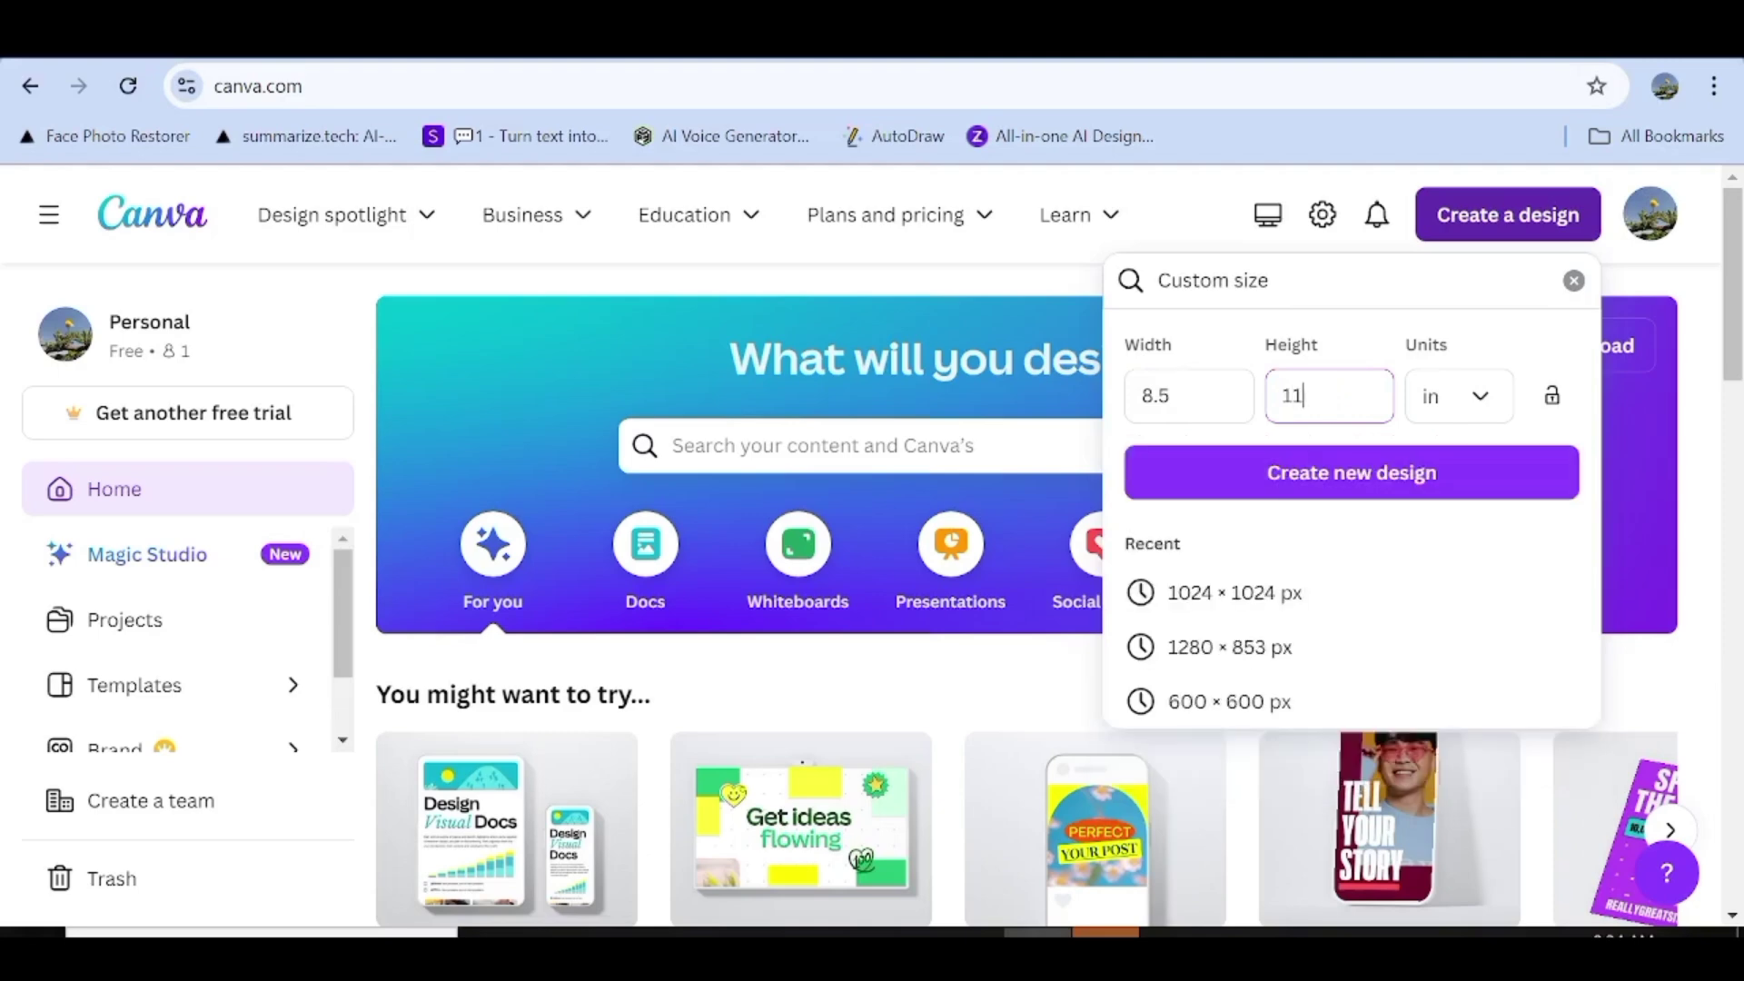
pyautogui.click(1267, 477)
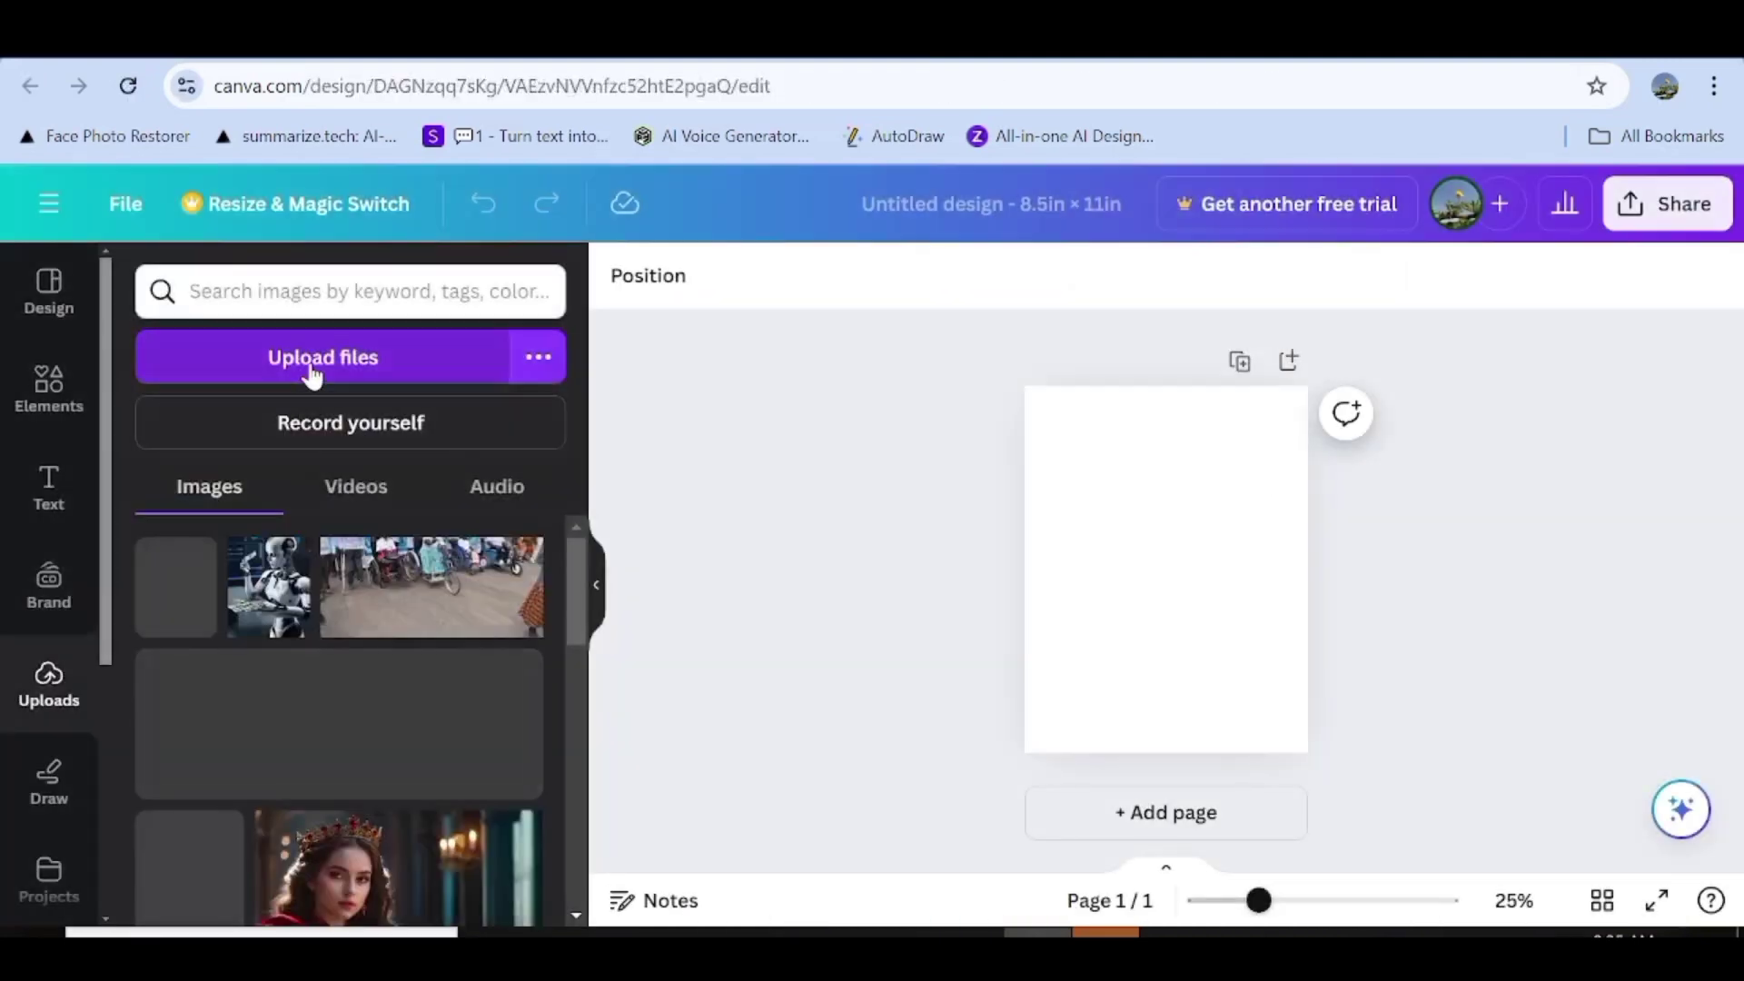
# Upload six downloaded PicLumen fairy images from the Downloads folder and add the fairy with the raised arm to the blank page.
pyautogui.click(310, 364)
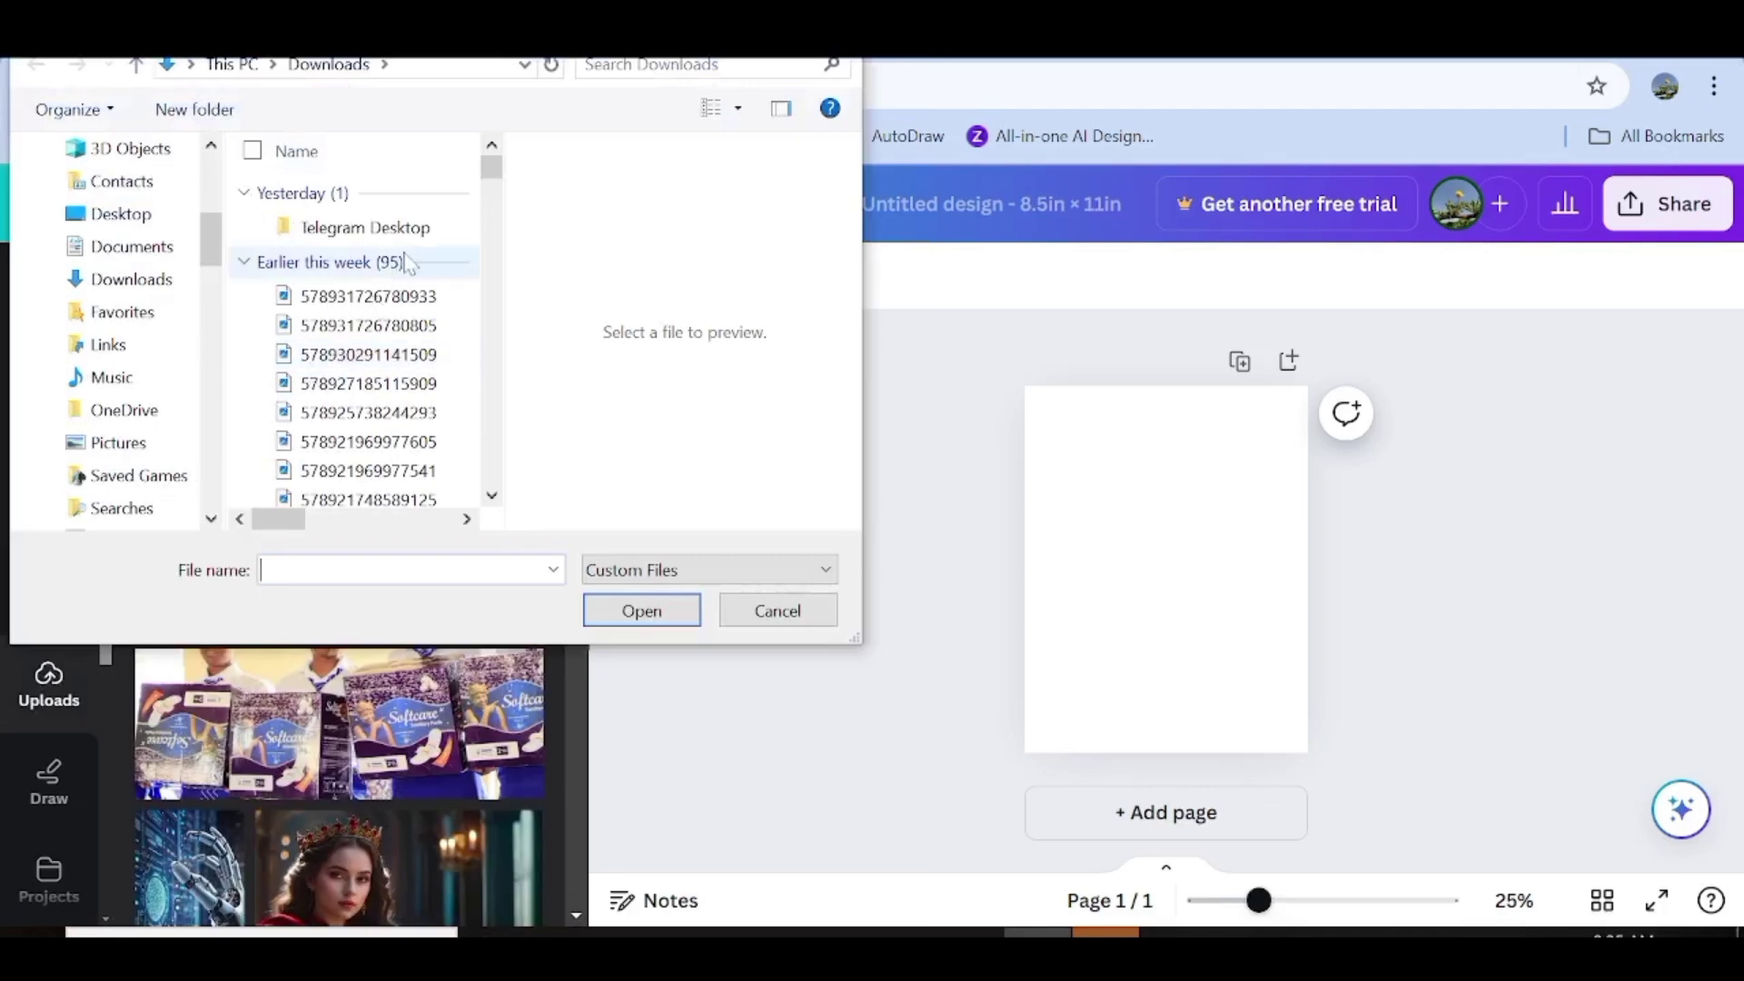
pyautogui.scroll(-5, 406, 363)
pyautogui.click(382, 417)
pyautogui.keyDown('shift'); pyautogui.click(364, 277); pyautogui.keyUp('shift')
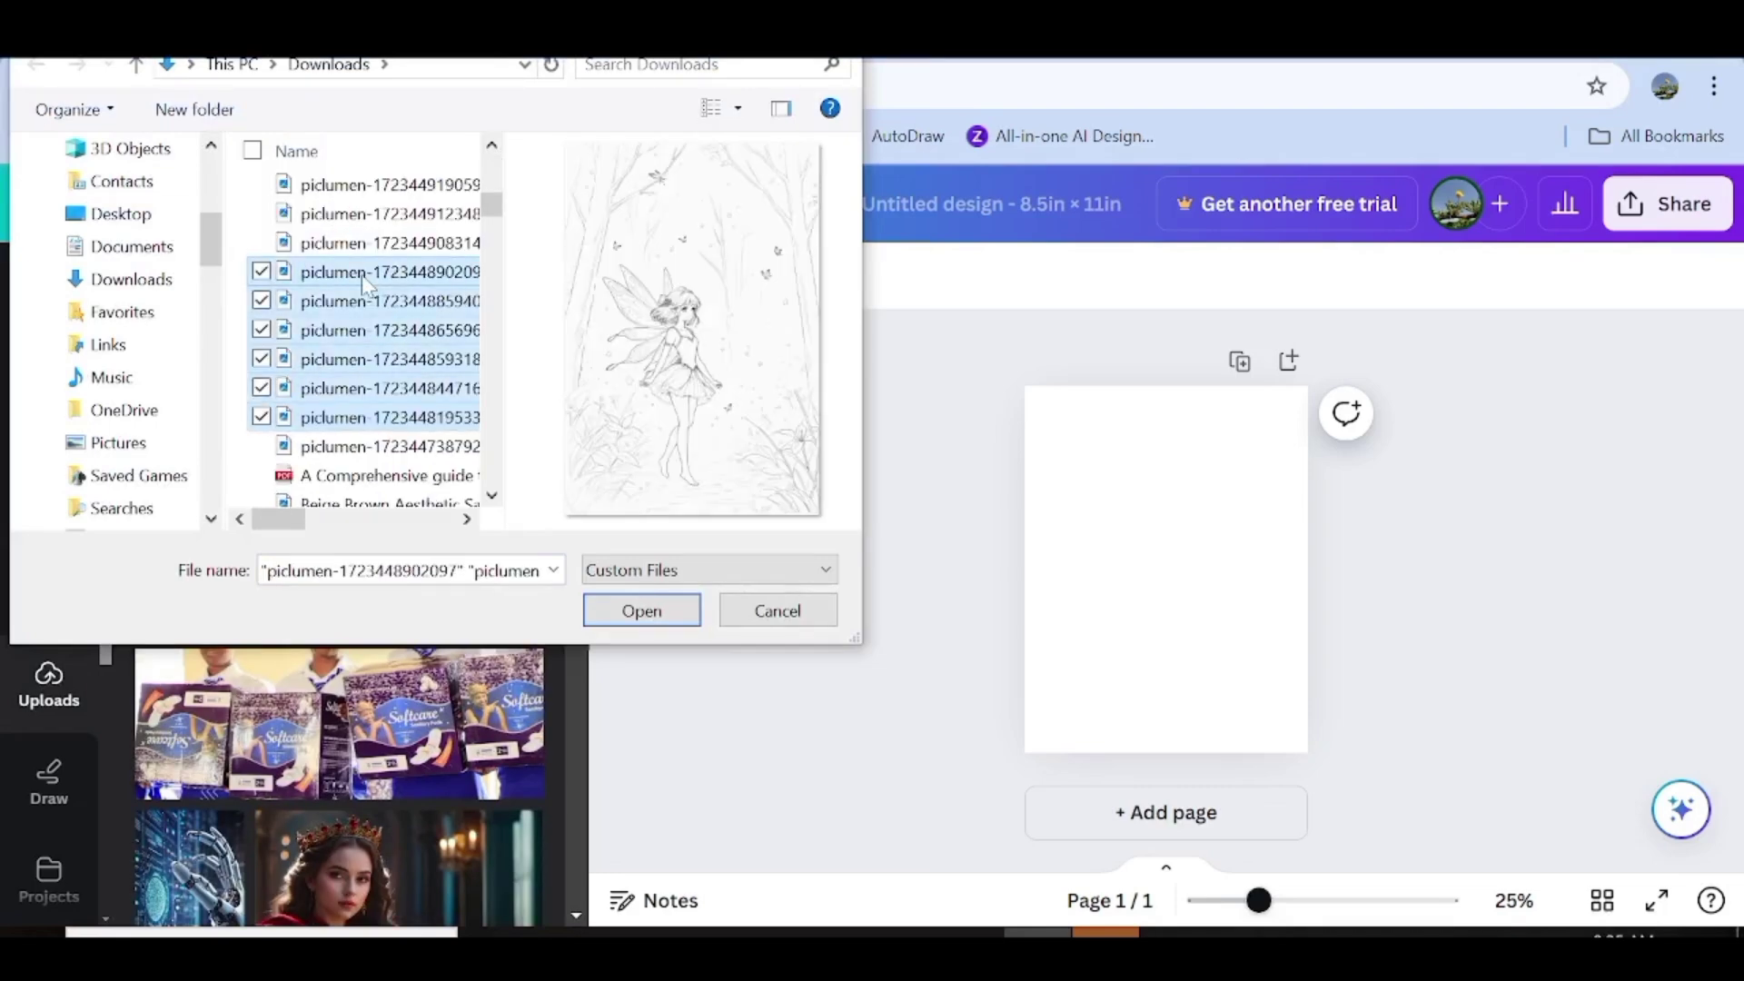
pyautogui.click(621, 613)
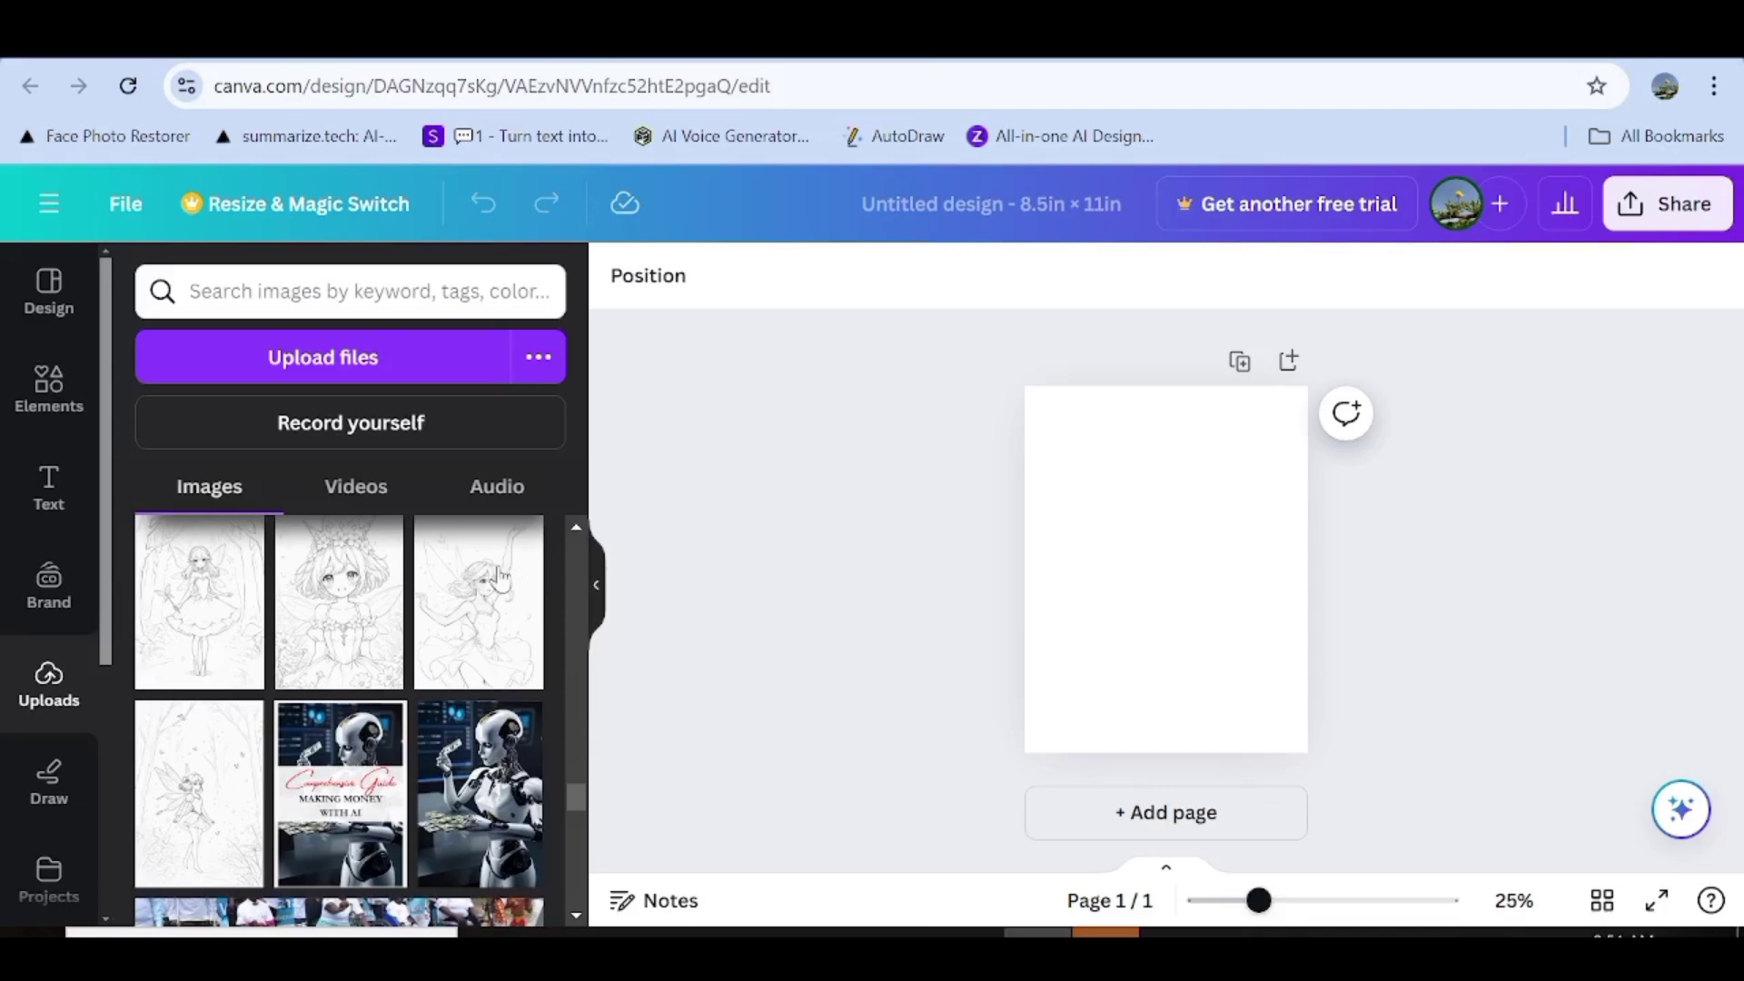
pyautogui.click(493, 644)
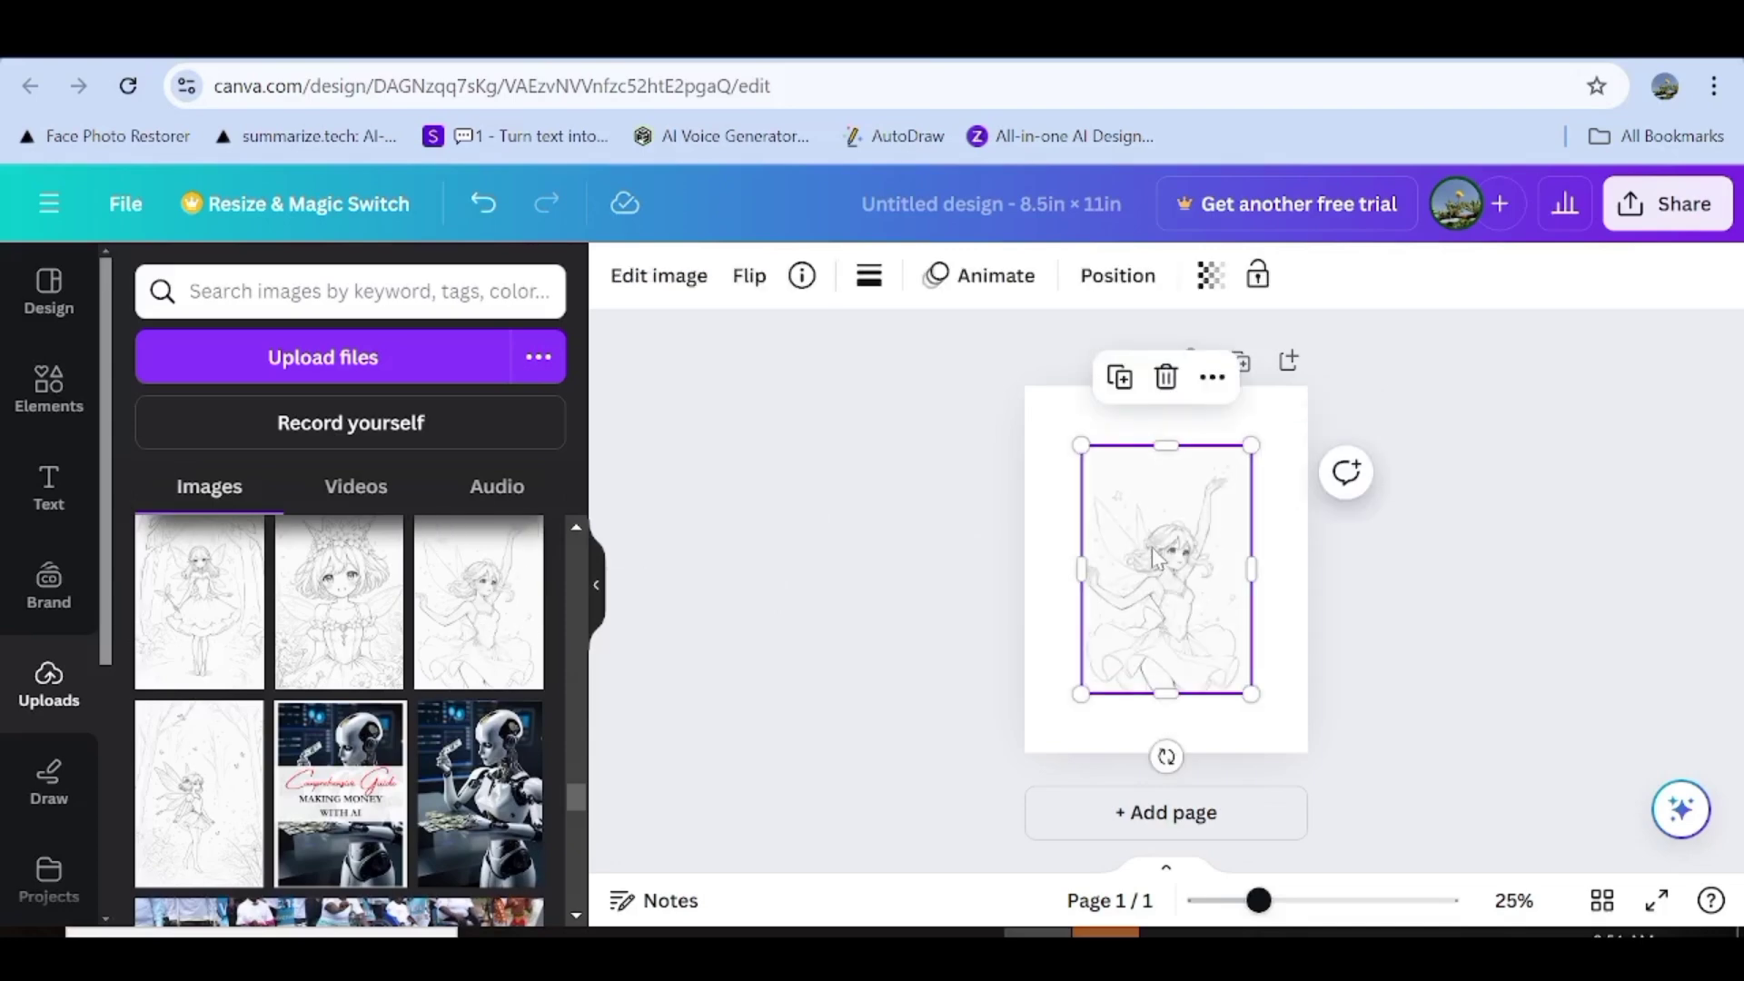
# Scale the raised-arm fairy to the full height of page 1 and align it with the page's right edge.
pyautogui.moveTo(1159, 555); pyautogui.dragTo(1061, 437)
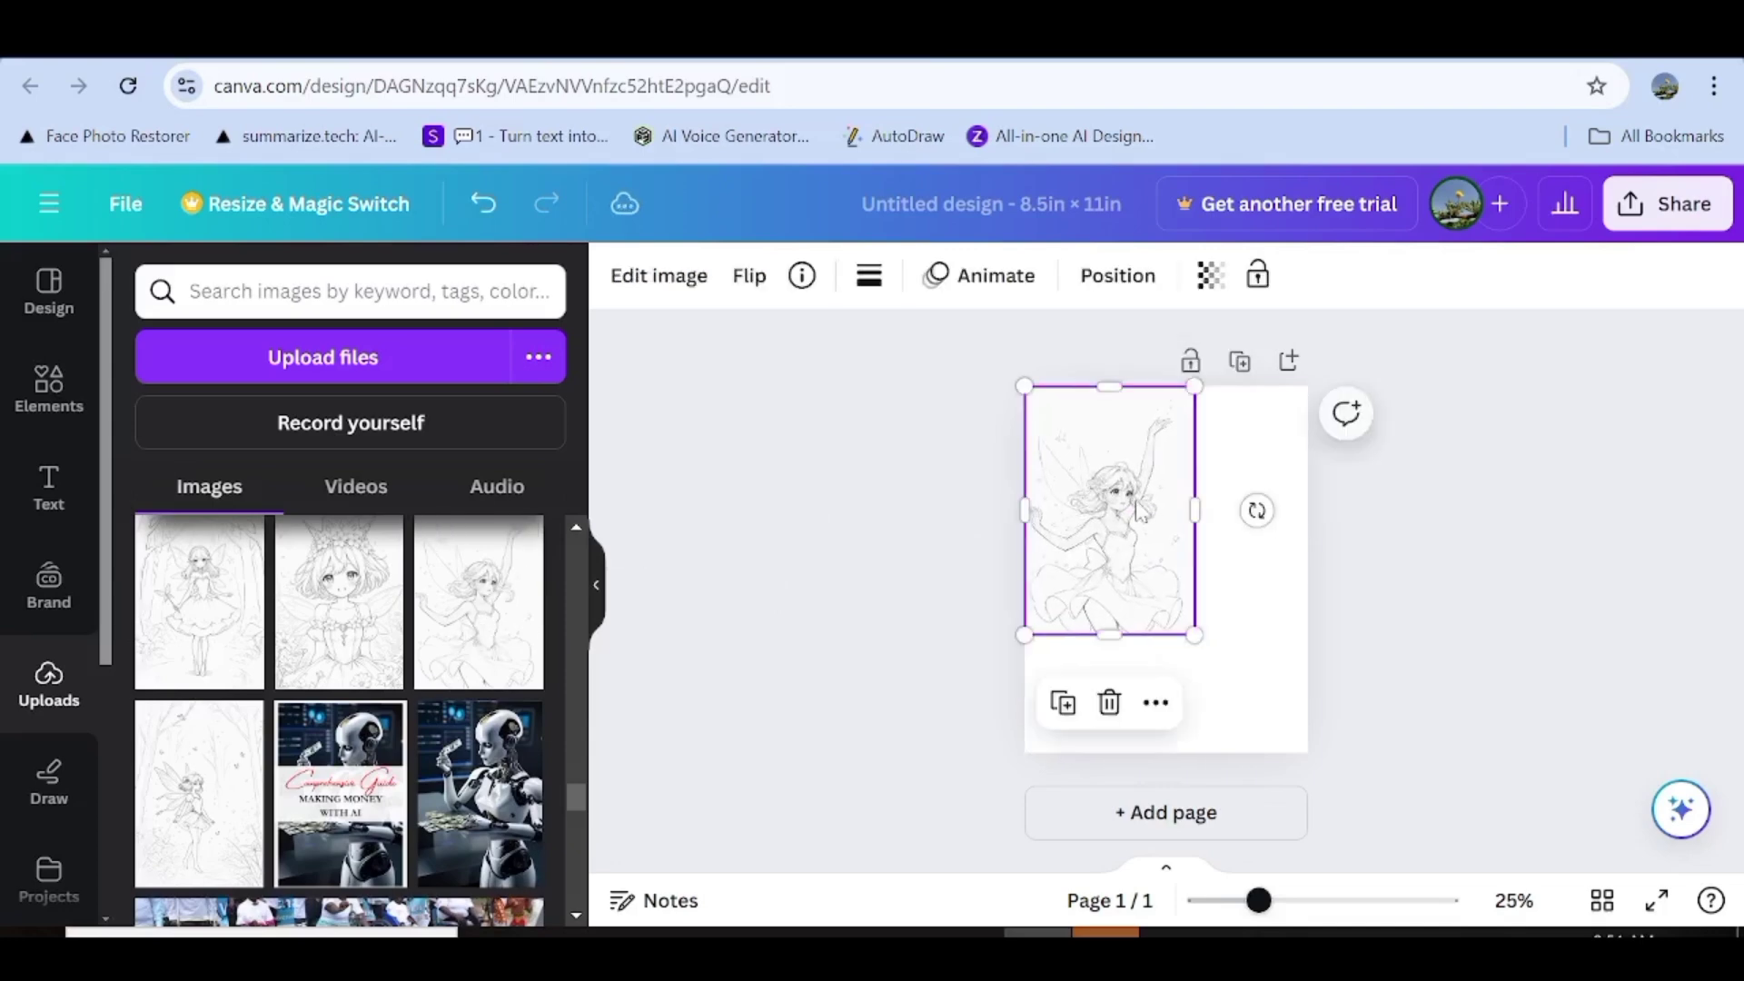
pyautogui.moveTo(1195, 633); pyautogui.dragTo(1301, 738)
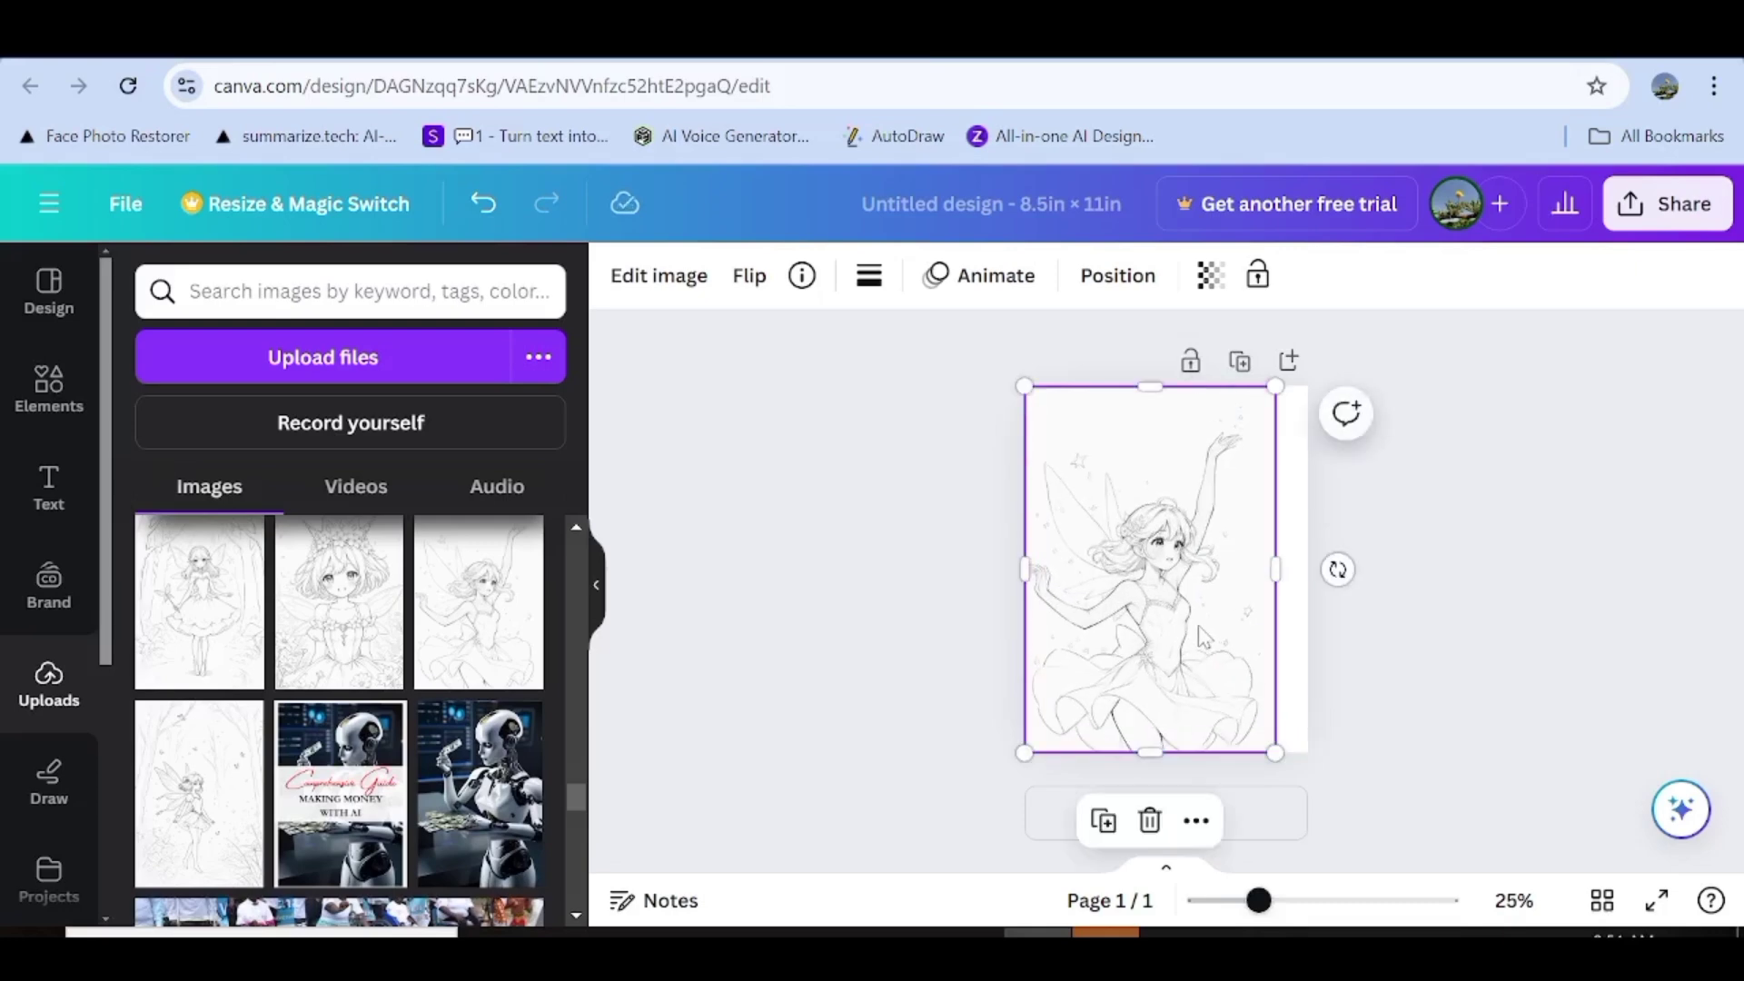
pyautogui.moveTo(1203, 636); pyautogui.dragTo(1219, 615)
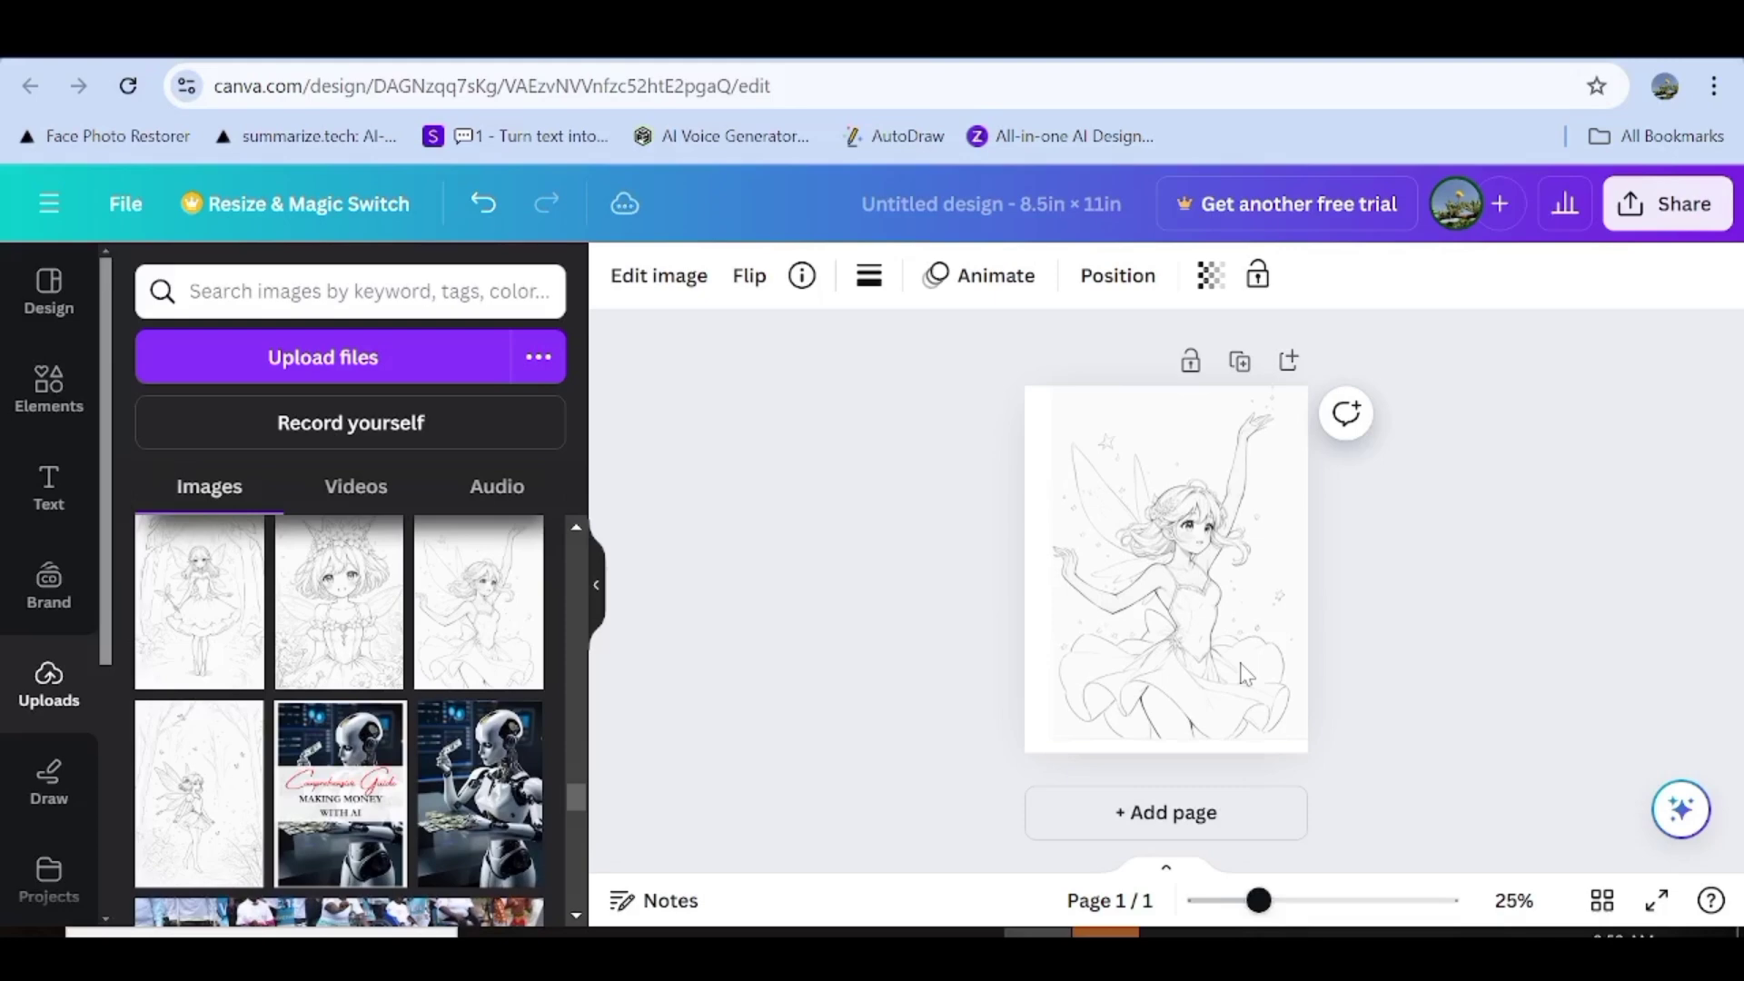
# Add two pages and place the fairy standing among trees on page 3, scaled to full page height at the right edge.
pyautogui.click(1217, 824)
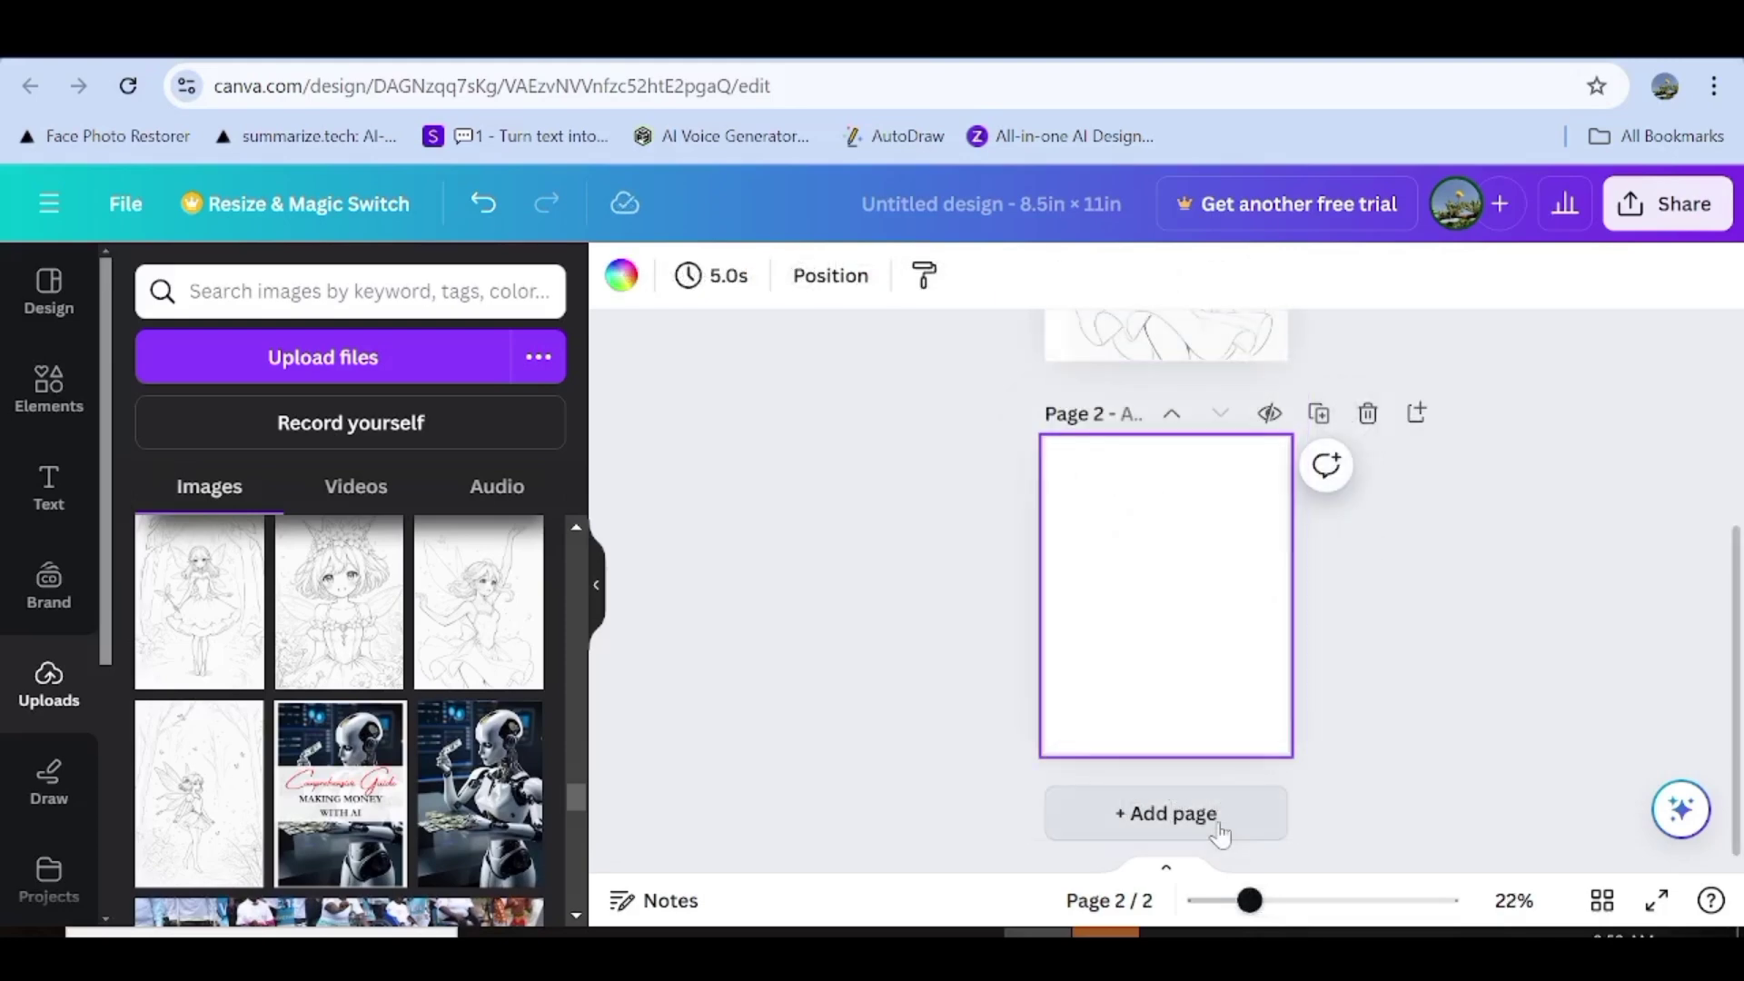
pyautogui.click(1219, 834)
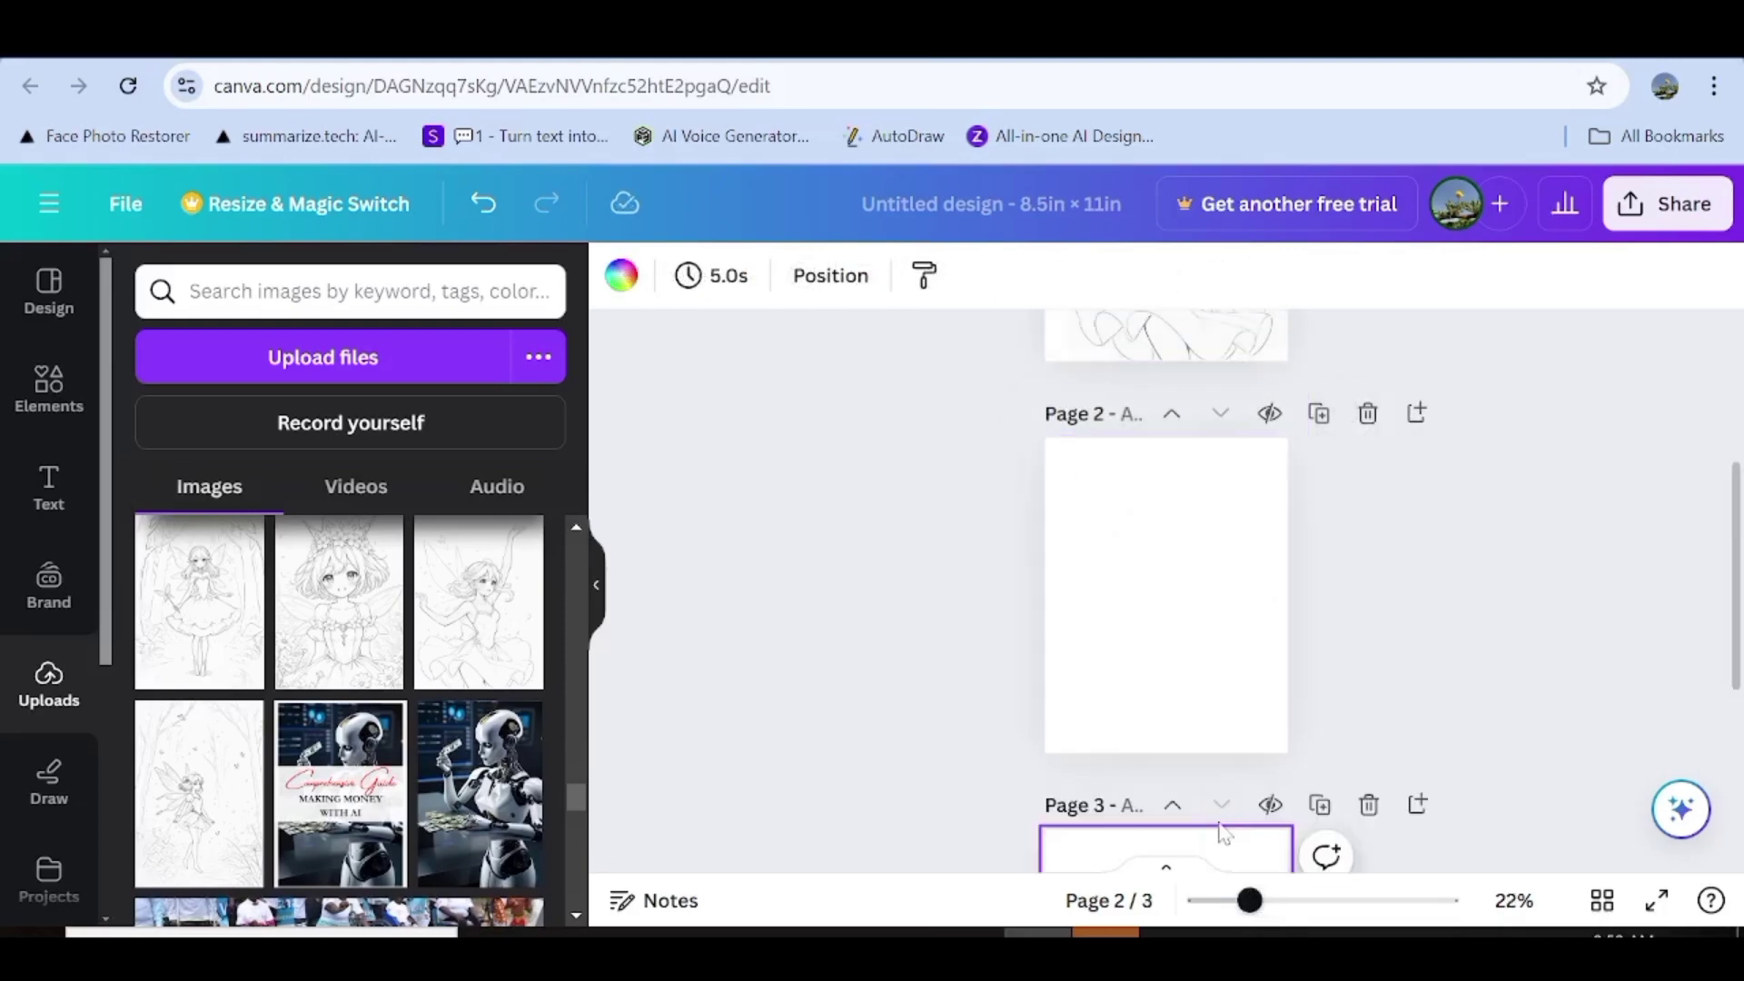
pyautogui.click(198, 831)
pyautogui.moveTo(1106, 554); pyautogui.dragTo(1095, 529)
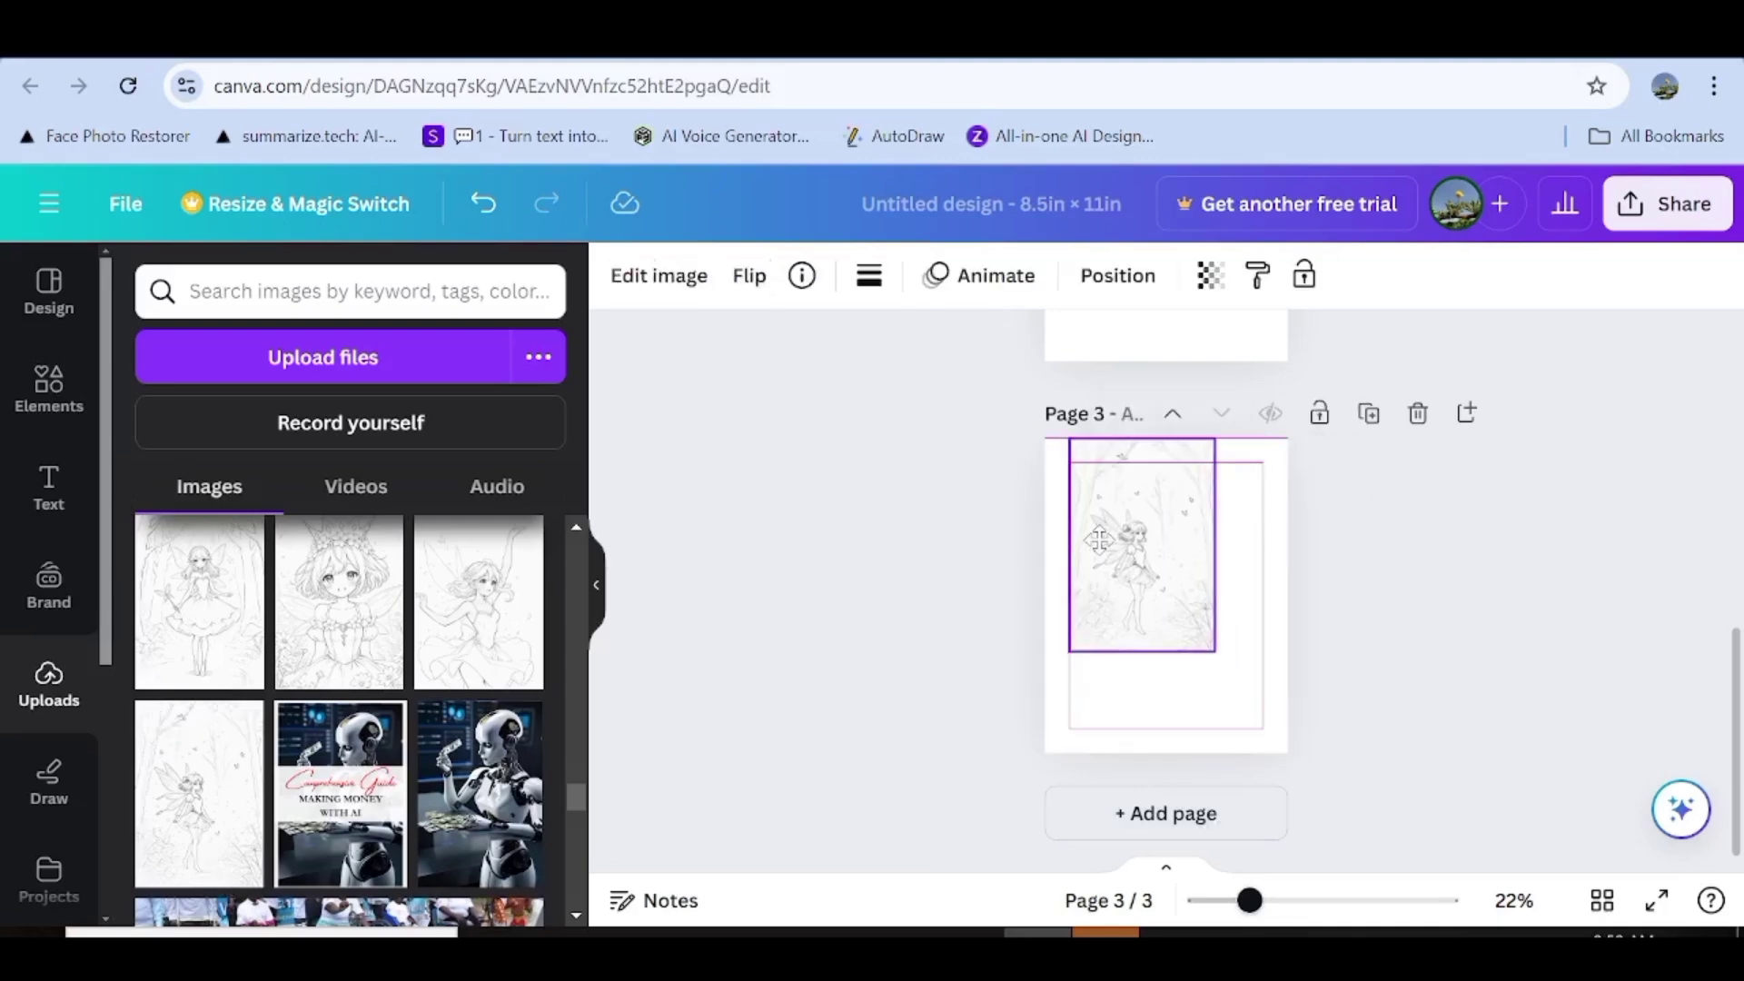
pyautogui.moveTo(1243, 701); pyautogui.dragTo(1278, 760)
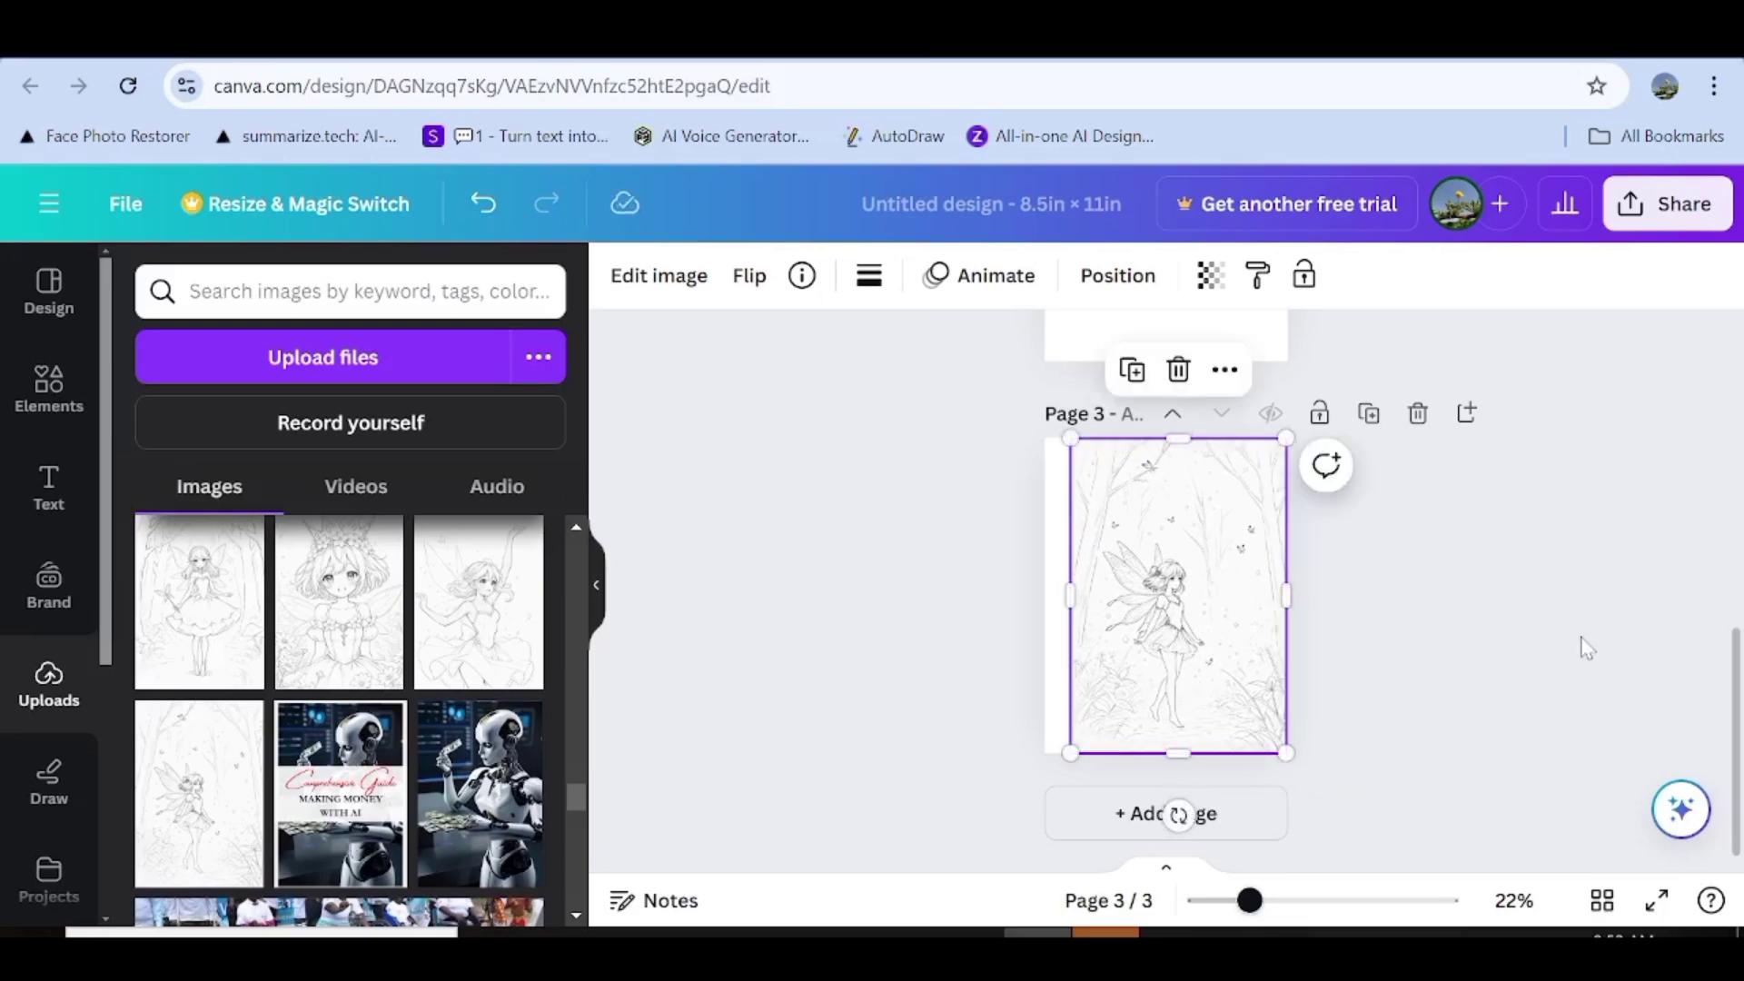
# Add two more pages and place the crowned fairy image on page 5.
pyautogui.hotkey('ctrl', 'Return')
pyautogui.click(1188, 831)
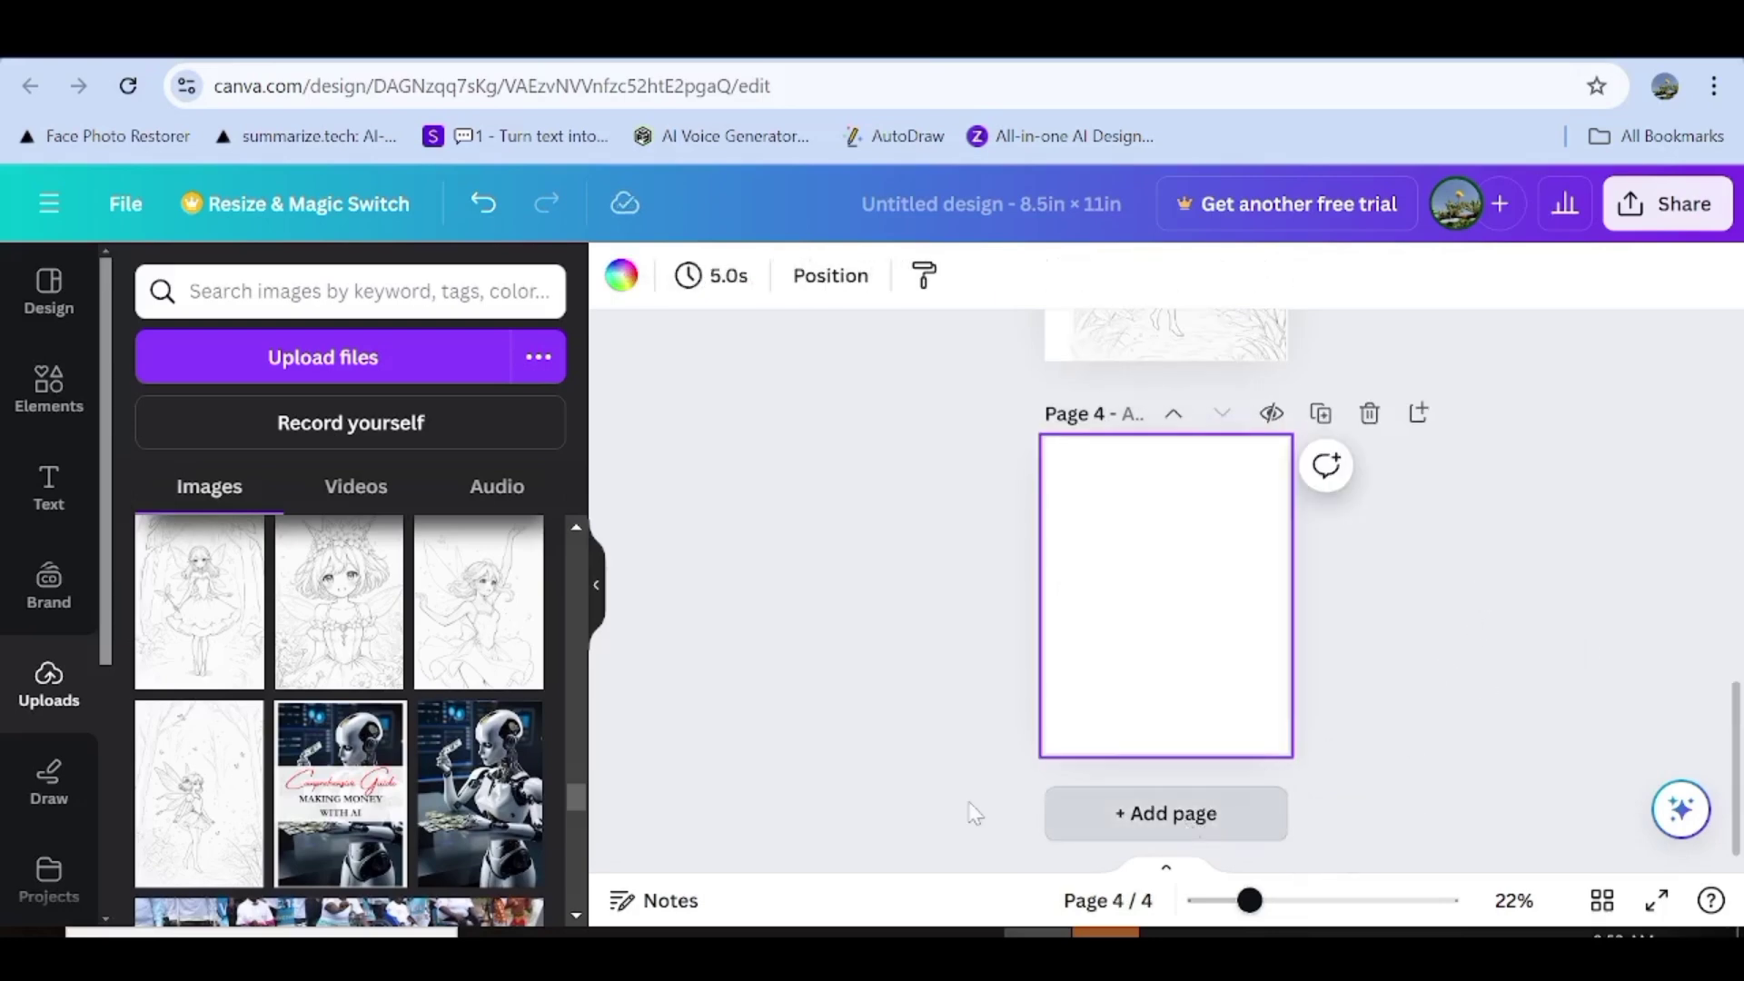
pyautogui.click(343, 593)
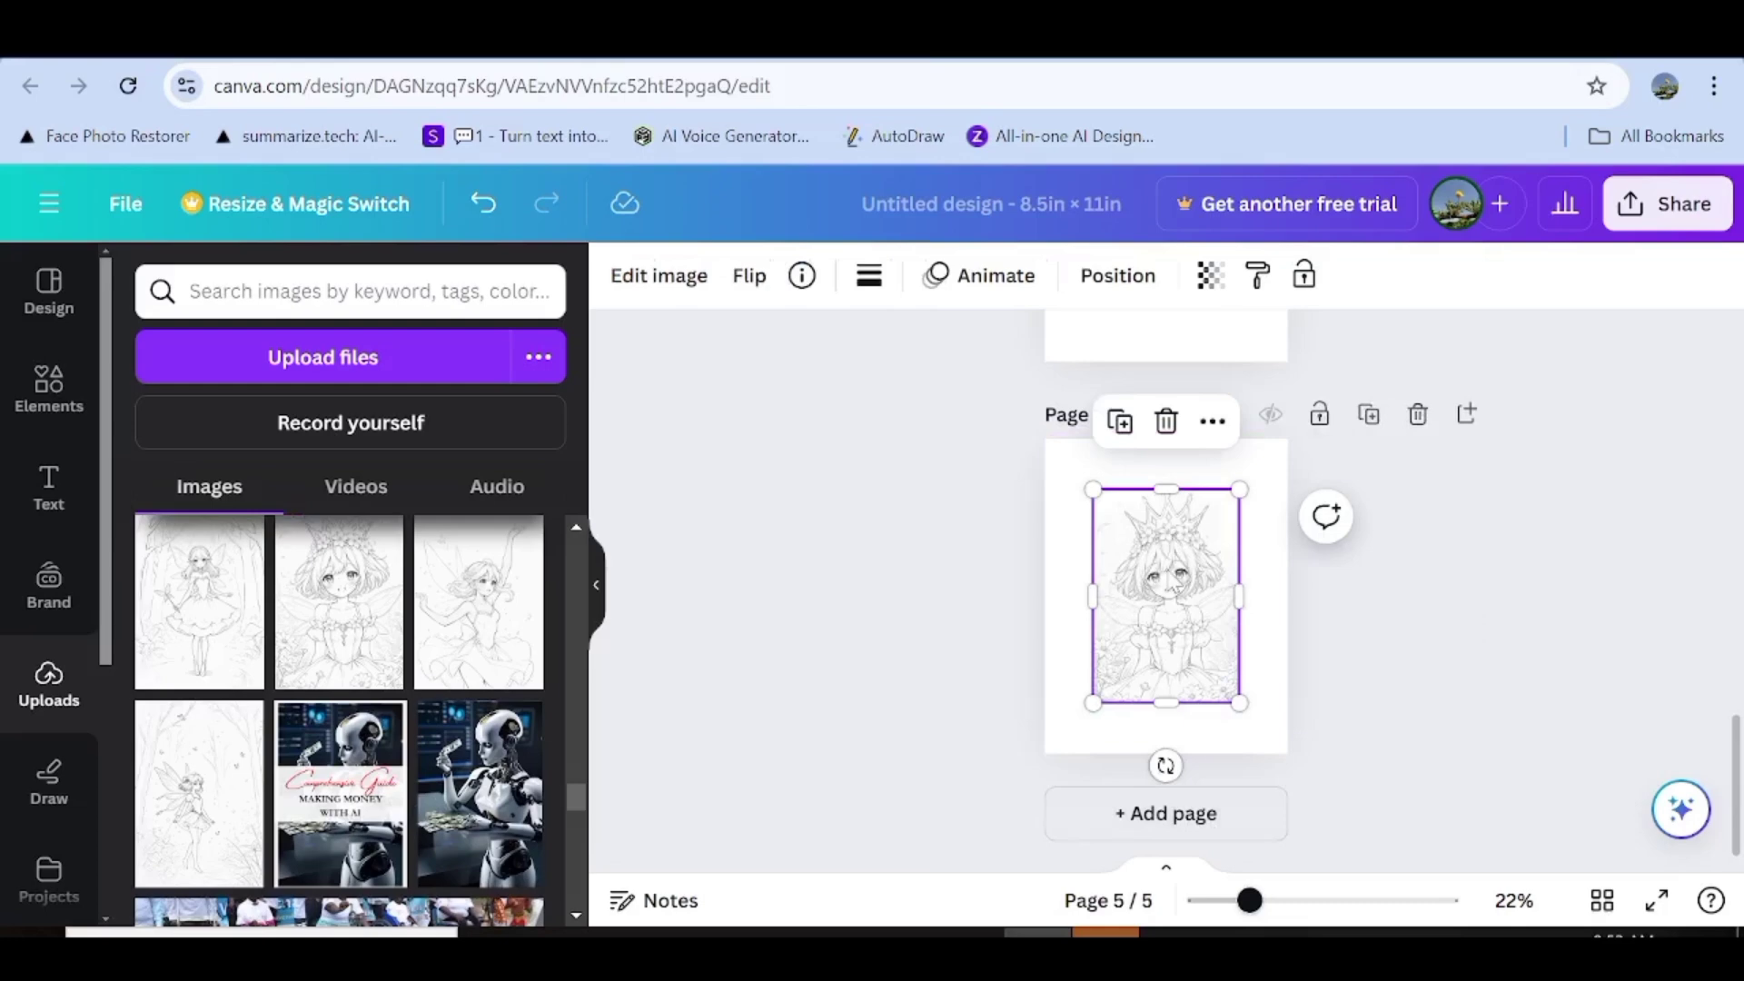
pyautogui.moveTo(1174, 586); pyautogui.dragTo(1175, 556)
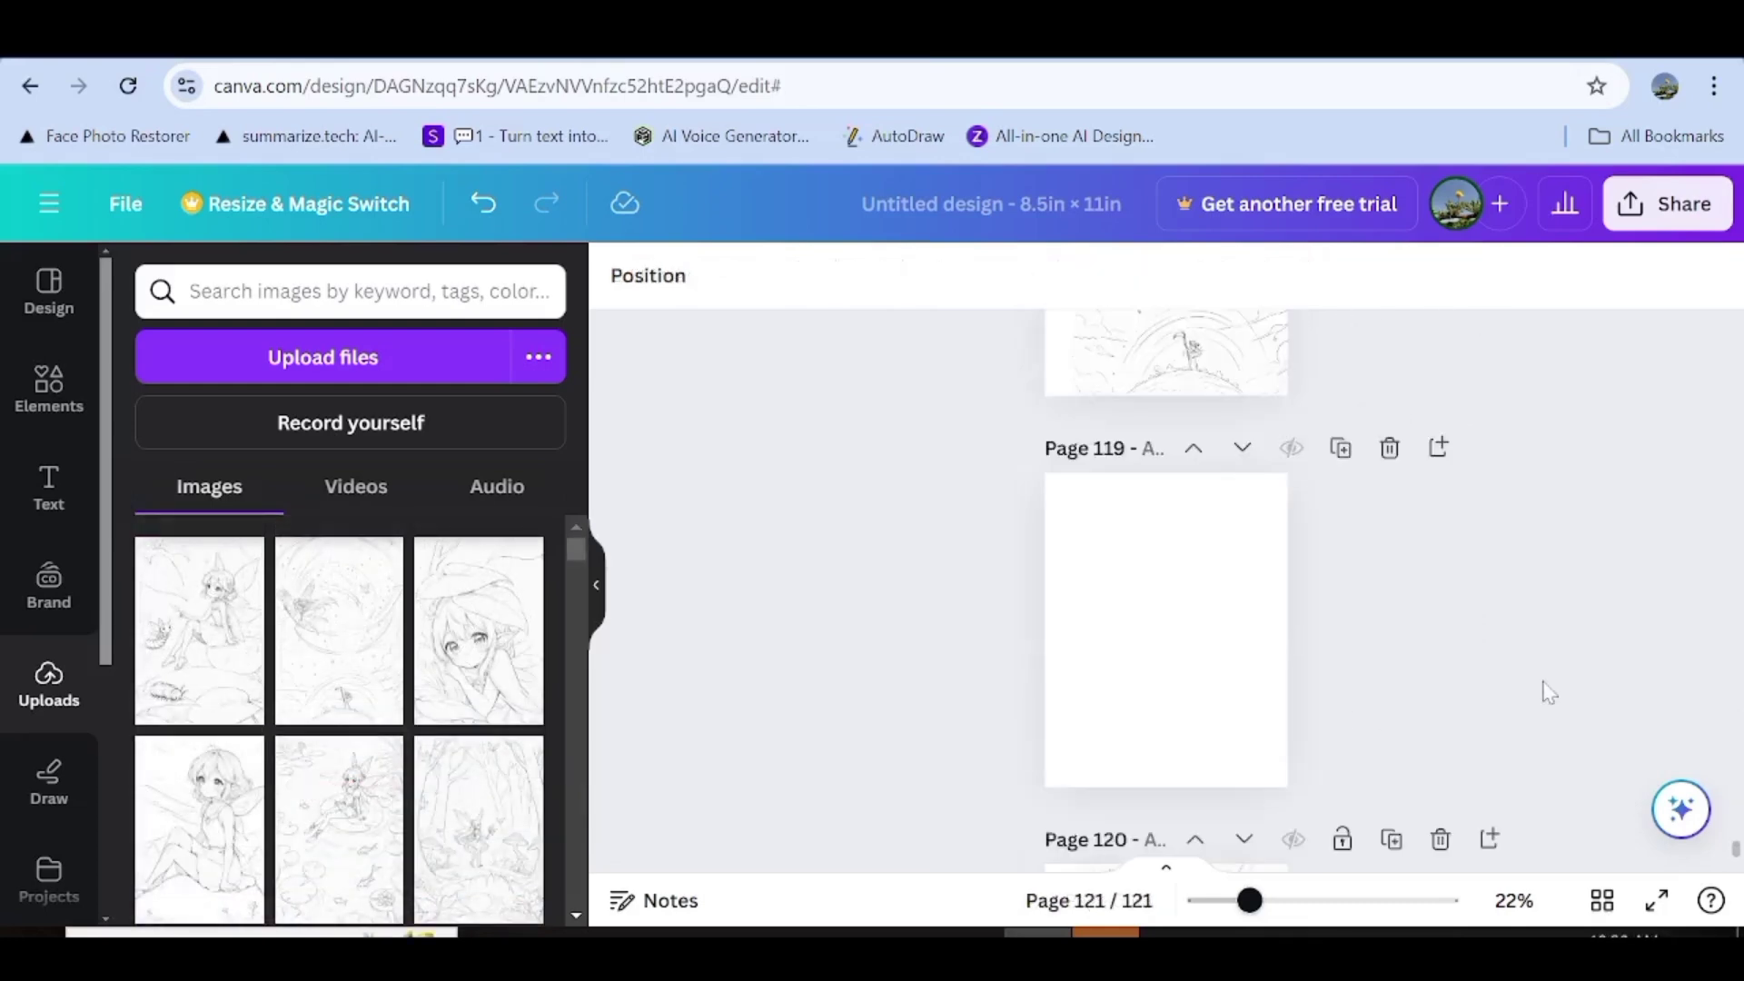
# Place the title "A STRESS - RELIEVING COLORING BOOK FOR ADULTS" above the fairy on page 1, sized to two centred lines.
pyautogui.scroll(20, 1549, 693)
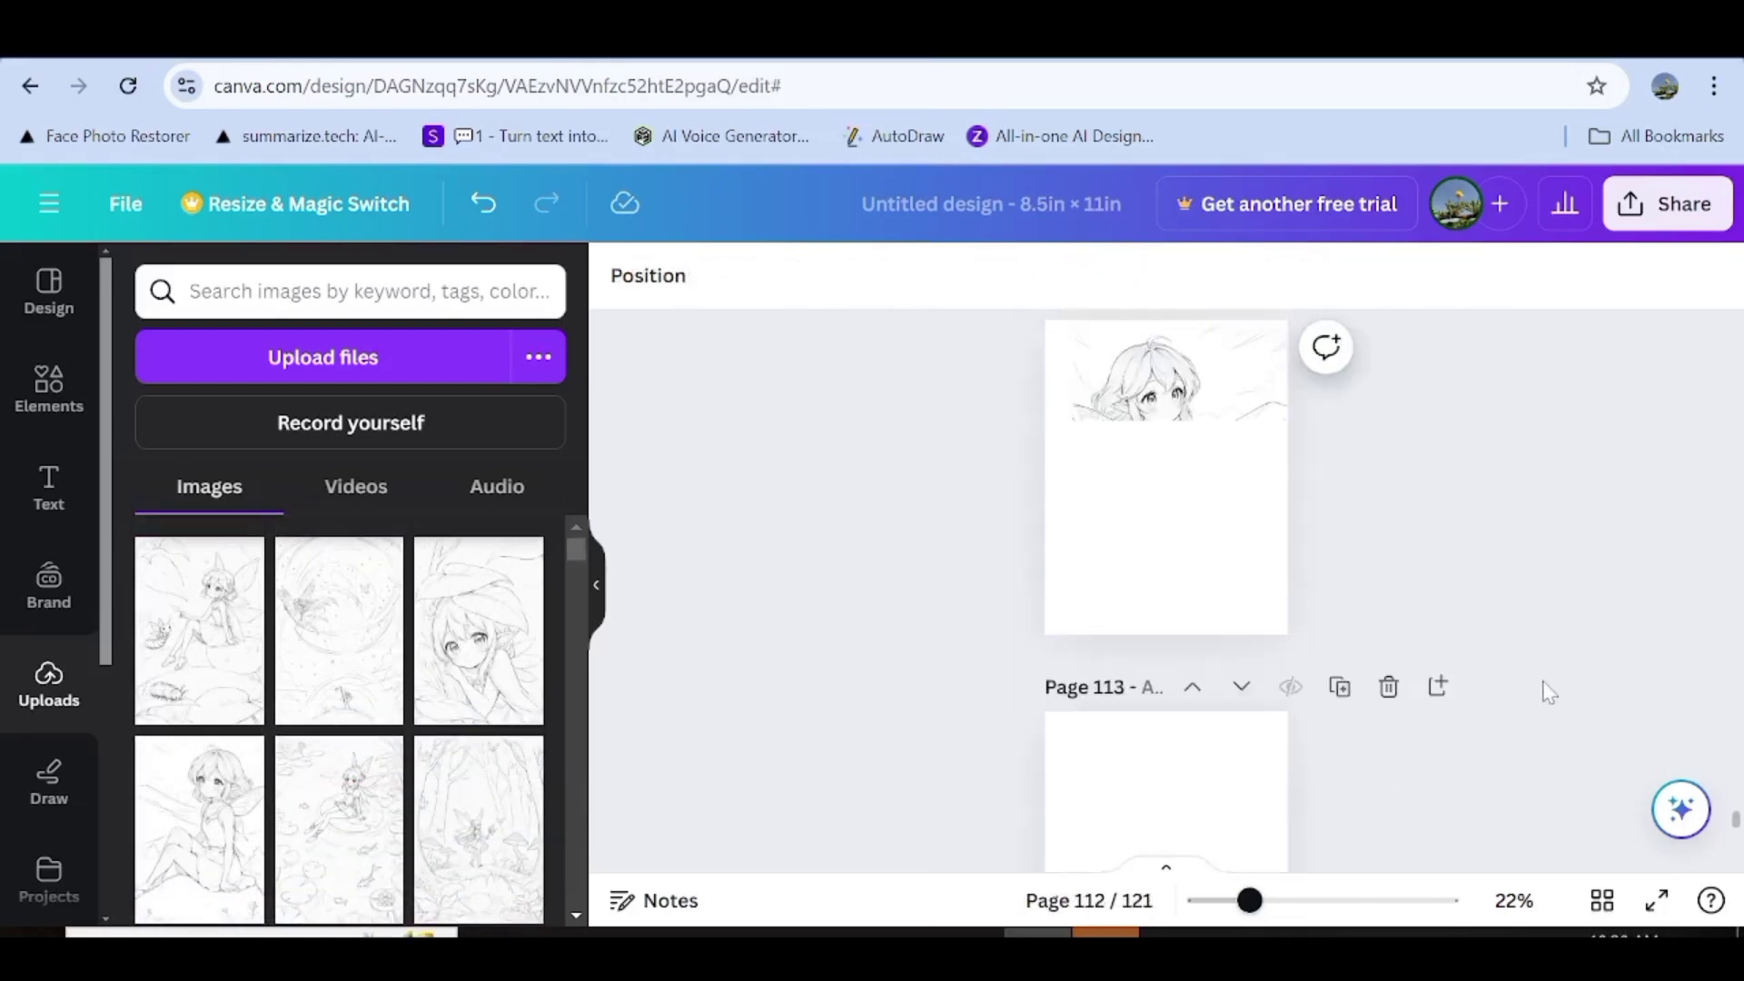
pyautogui.scroll(10, 1548, 692)
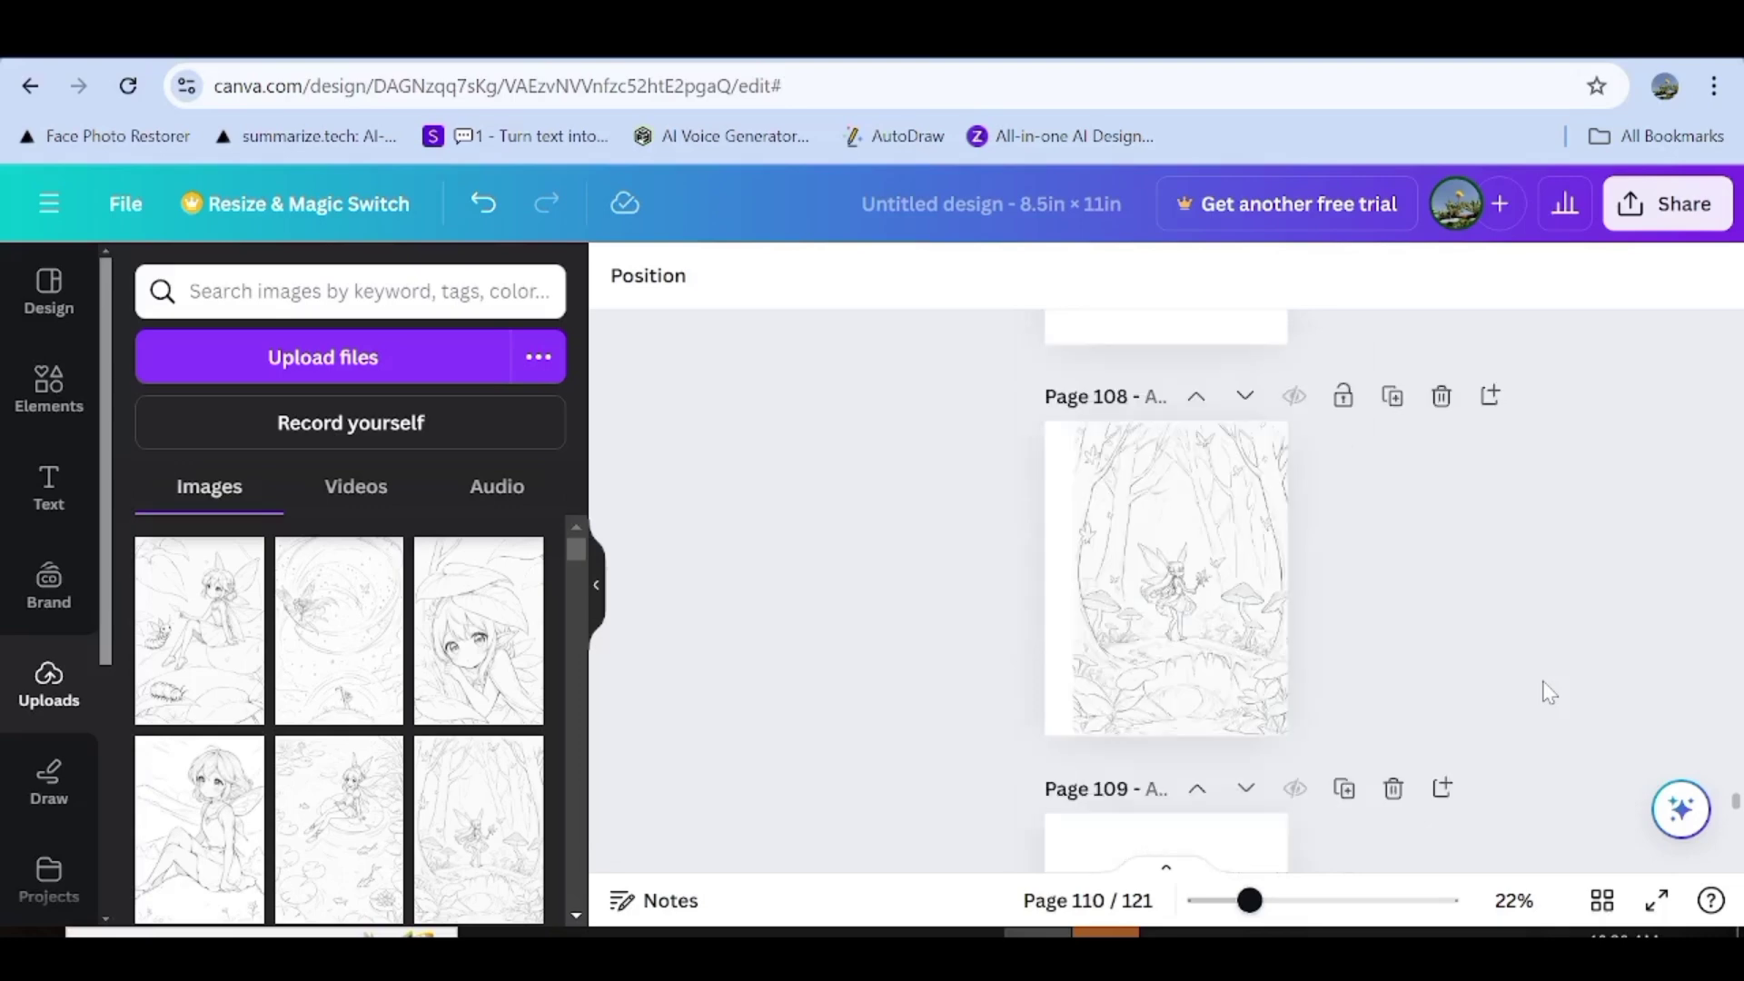
pyautogui.scroll(20, 1549, 692)
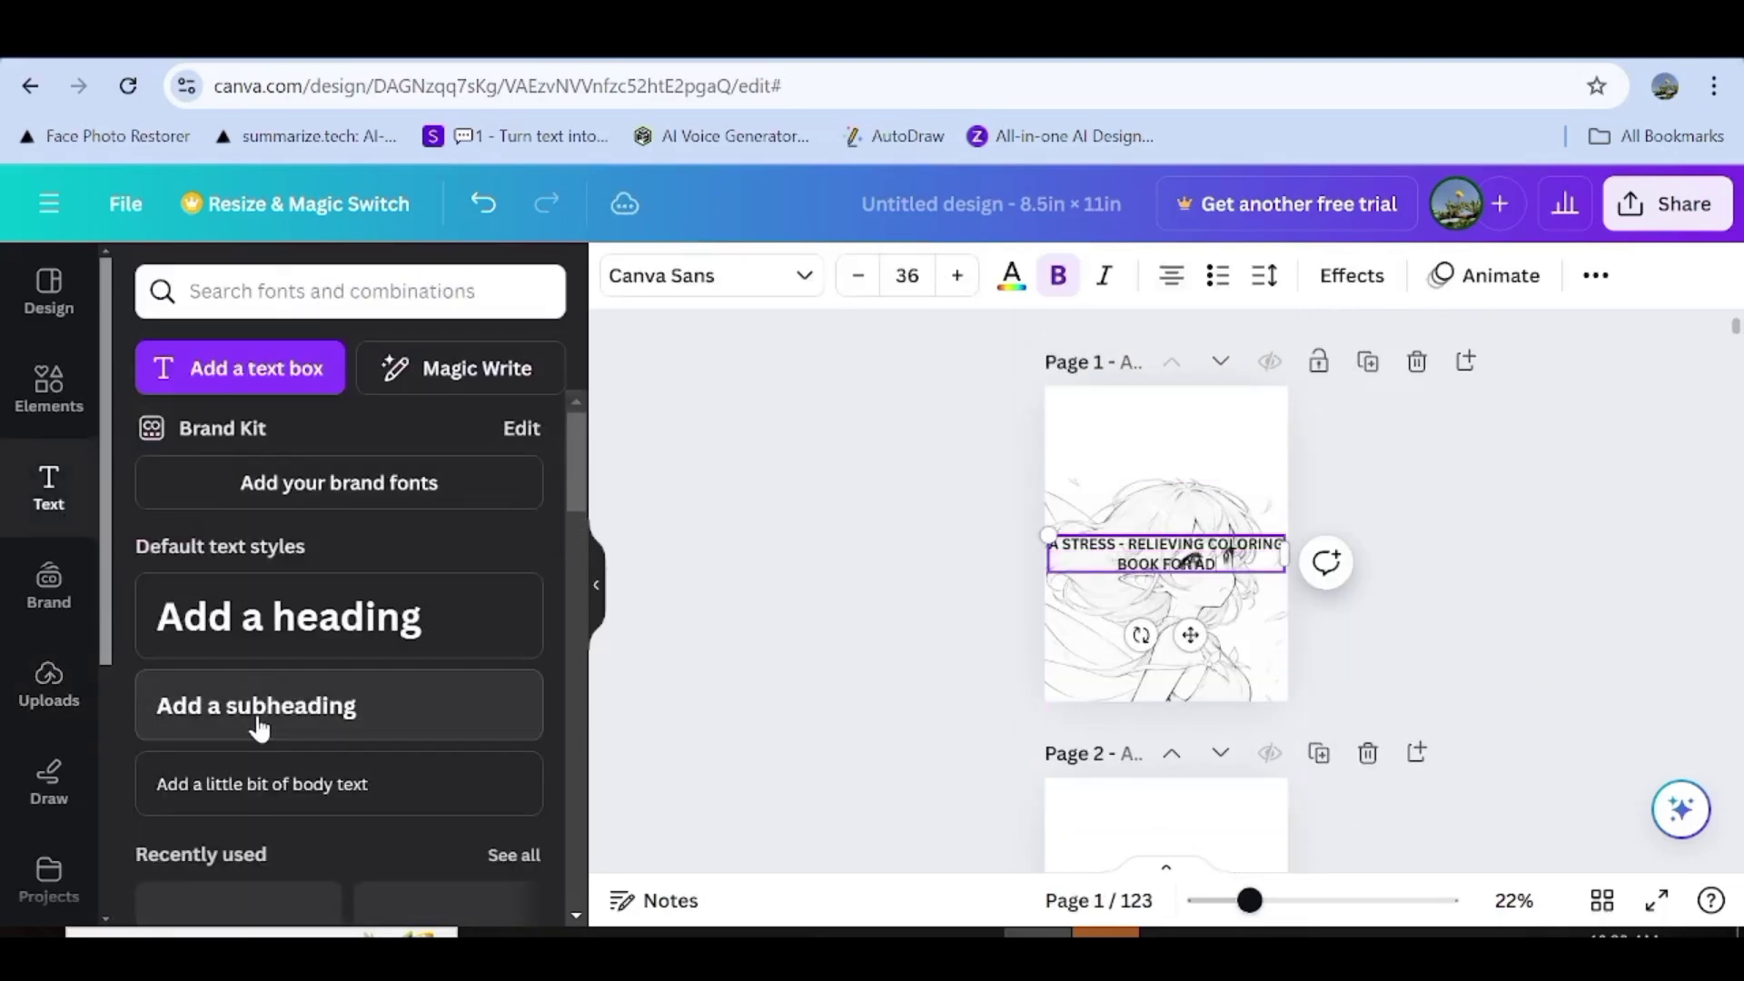
pyautogui.moveTo(1165, 545); pyautogui.dragTo(1058, 399)
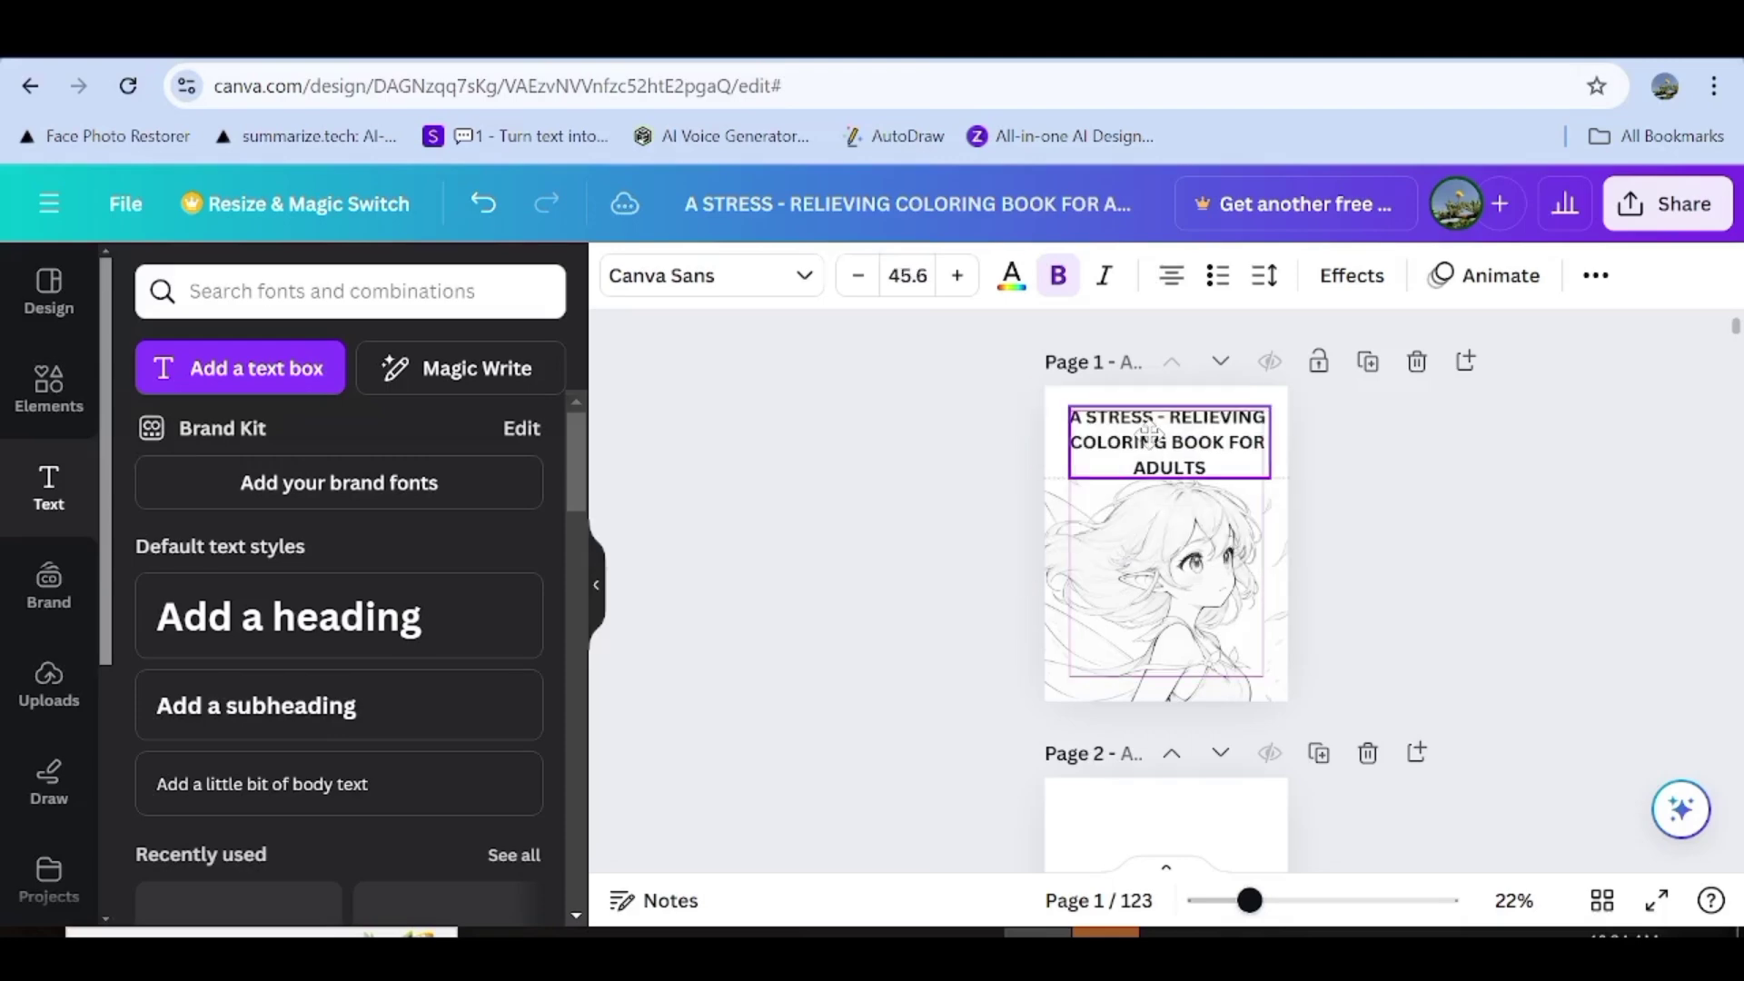
pyautogui.click(1043, 447)
pyautogui.click(1112, 420)
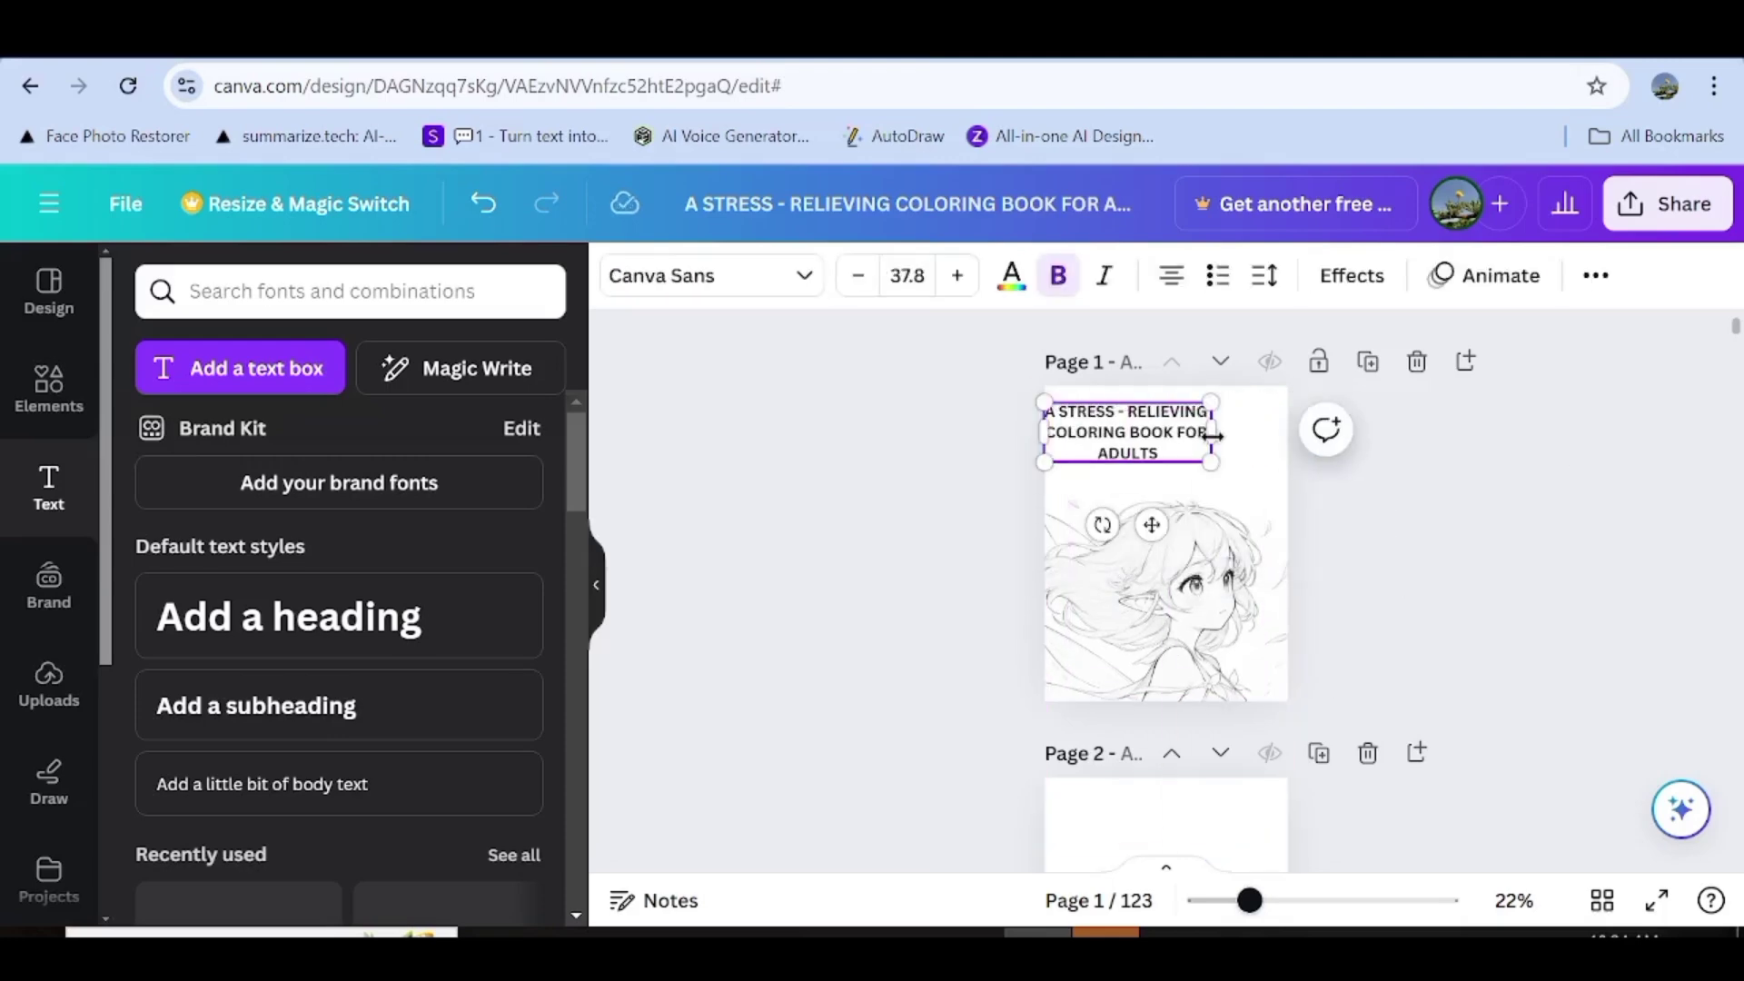
pyautogui.moveTo(1270, 439); pyautogui.dragTo(1202, 447)
pyautogui.click(1511, 662)
pyautogui.scroll(3, 1511, 662)
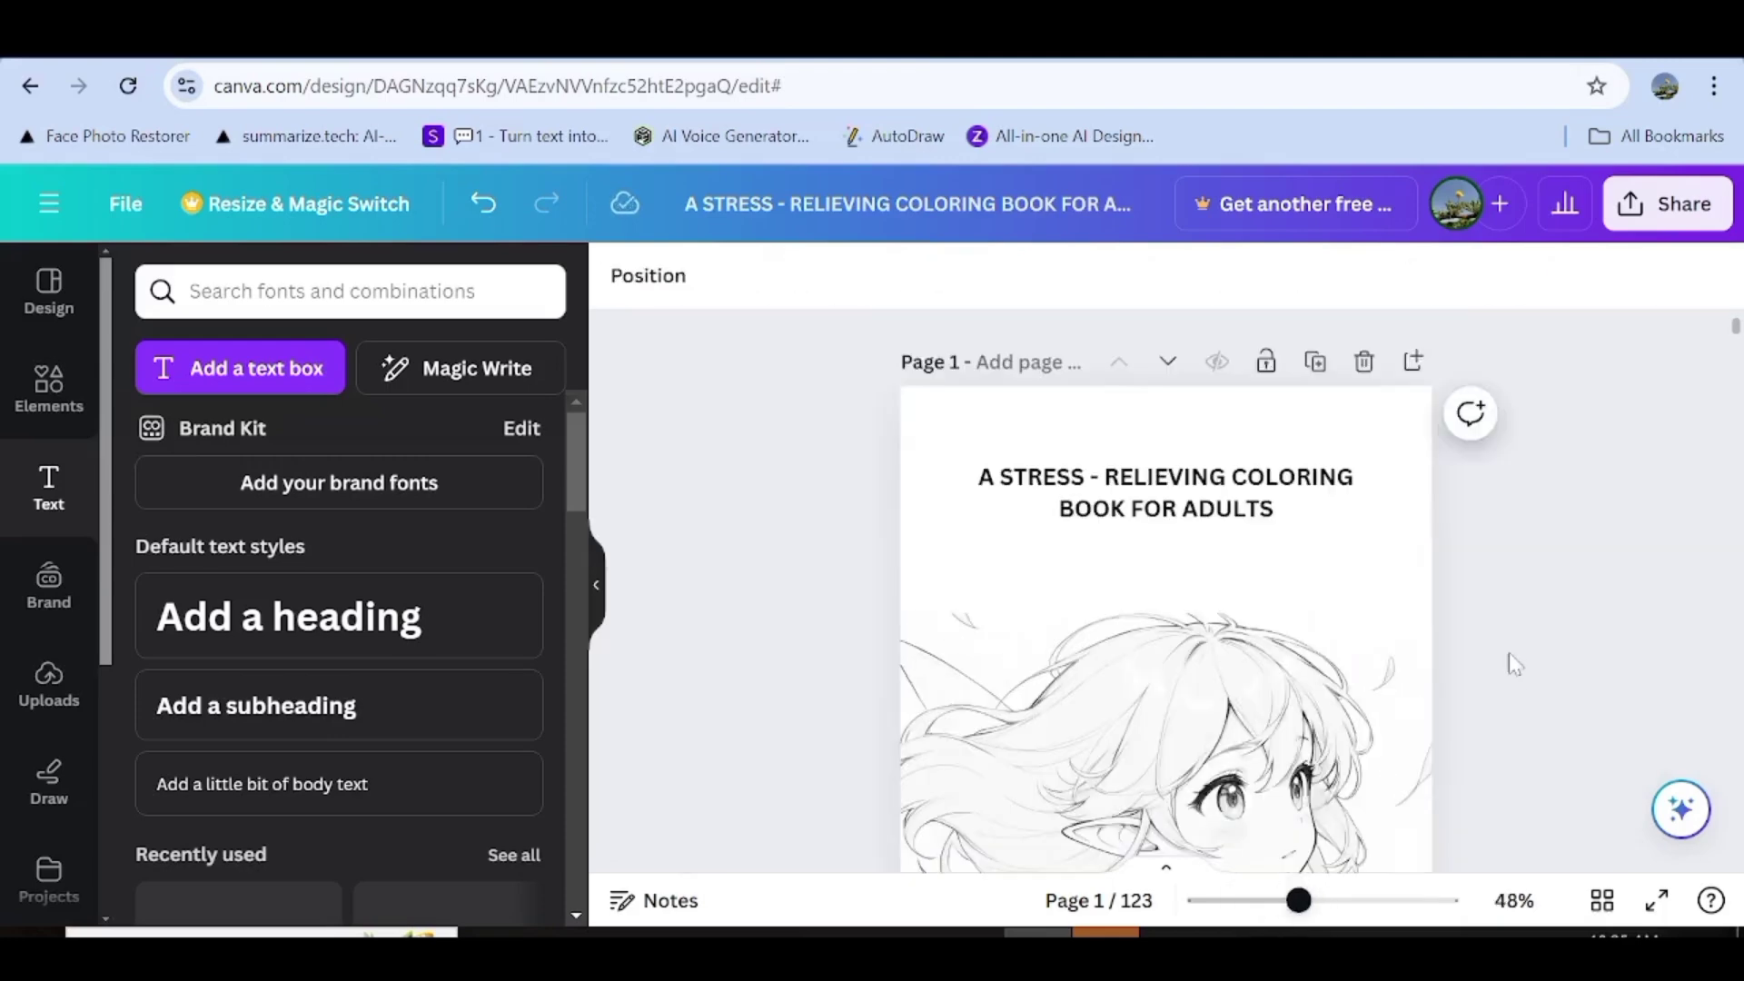
pyautogui.moveTo(1353, 517); pyautogui.dragTo(1371, 521)
pyautogui.click(1571, 614)
# Review the title page and the coloring pages that follow it.
pyautogui.scroll(-3, 1571, 614)
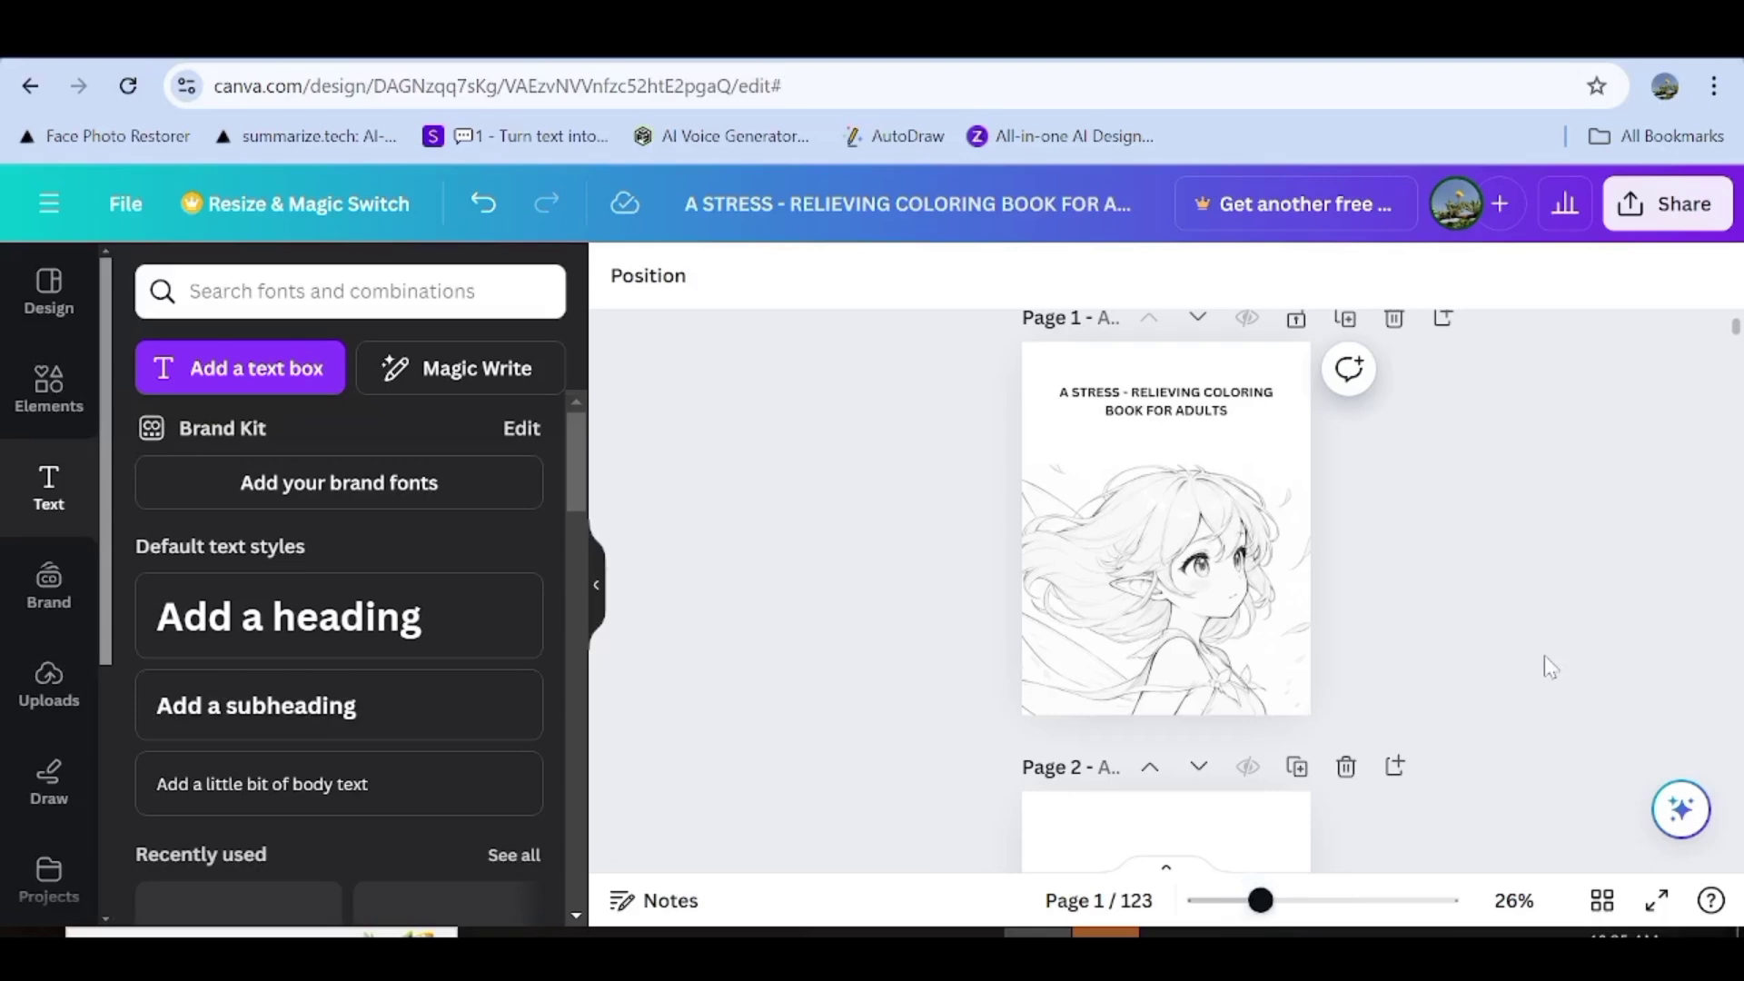
pyautogui.scroll(-10, 1544, 657)
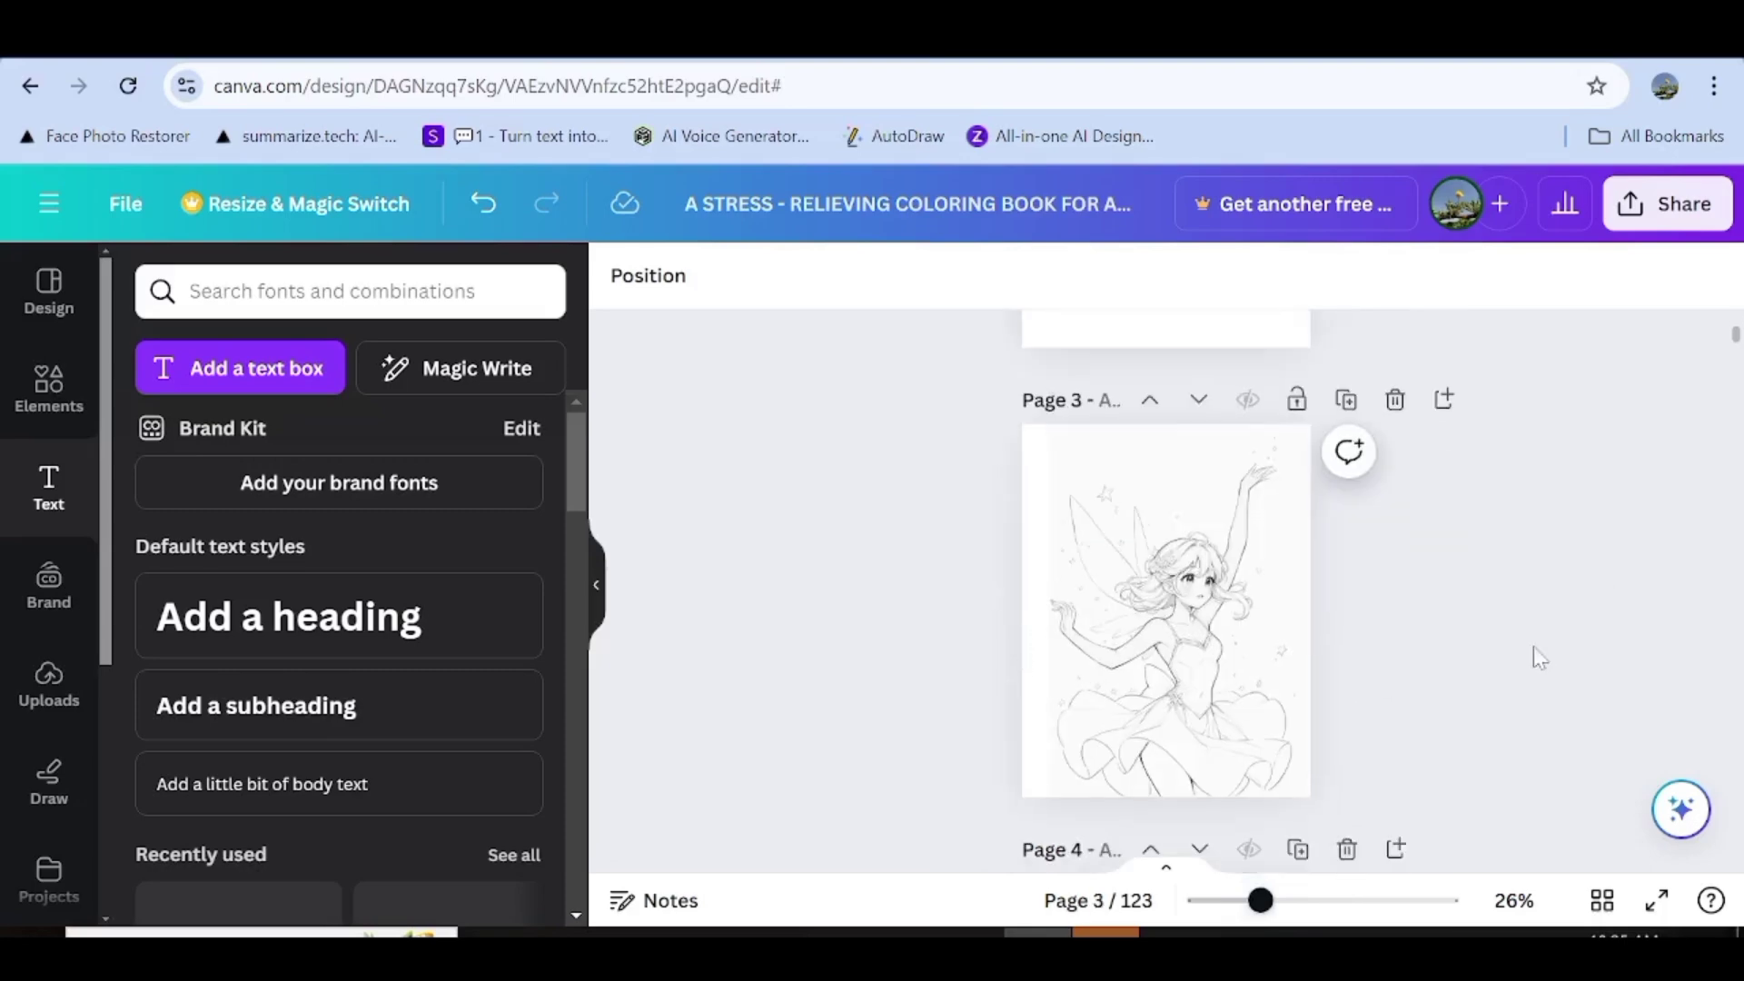
pyautogui.scroll(8, 1537, 658)
pyautogui.scroll(-5, 1481, 682)
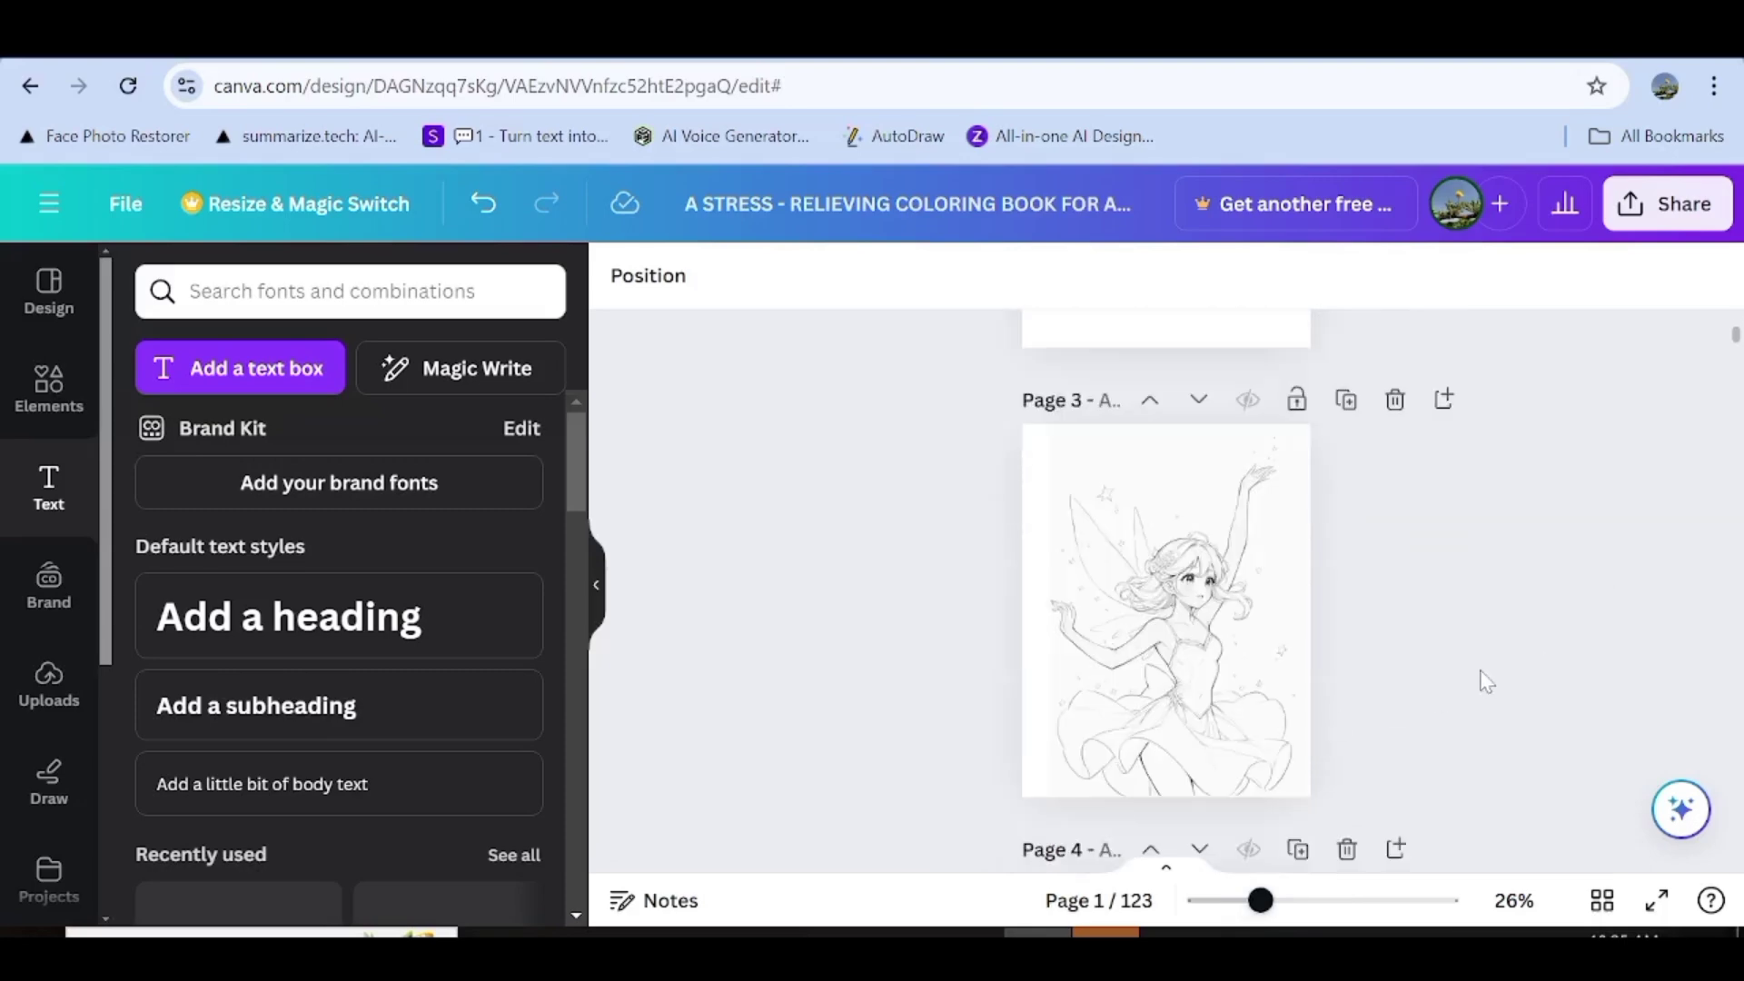
pyautogui.scroll(-6, 1458, 615)
pyautogui.scroll(-15, 1458, 615)
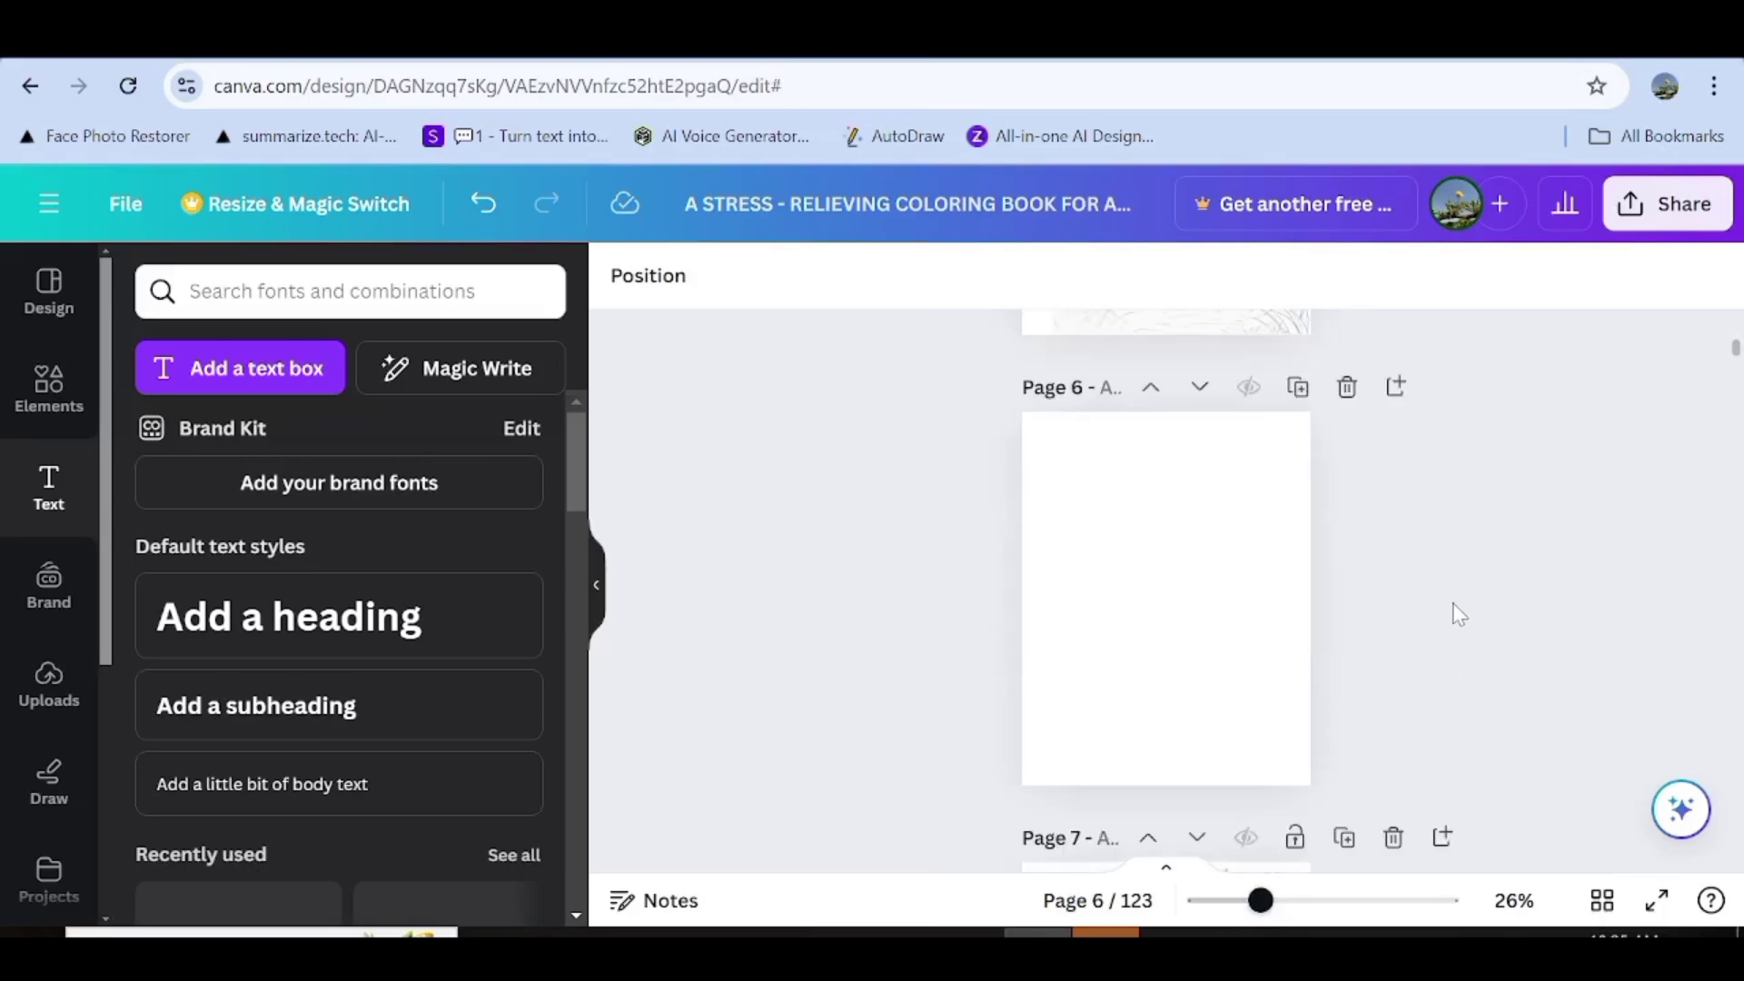
# Download all pages of the coloring book as PDF Print with crop marks and bleed and a flattened PDF.
pyautogui.click(1681, 207)
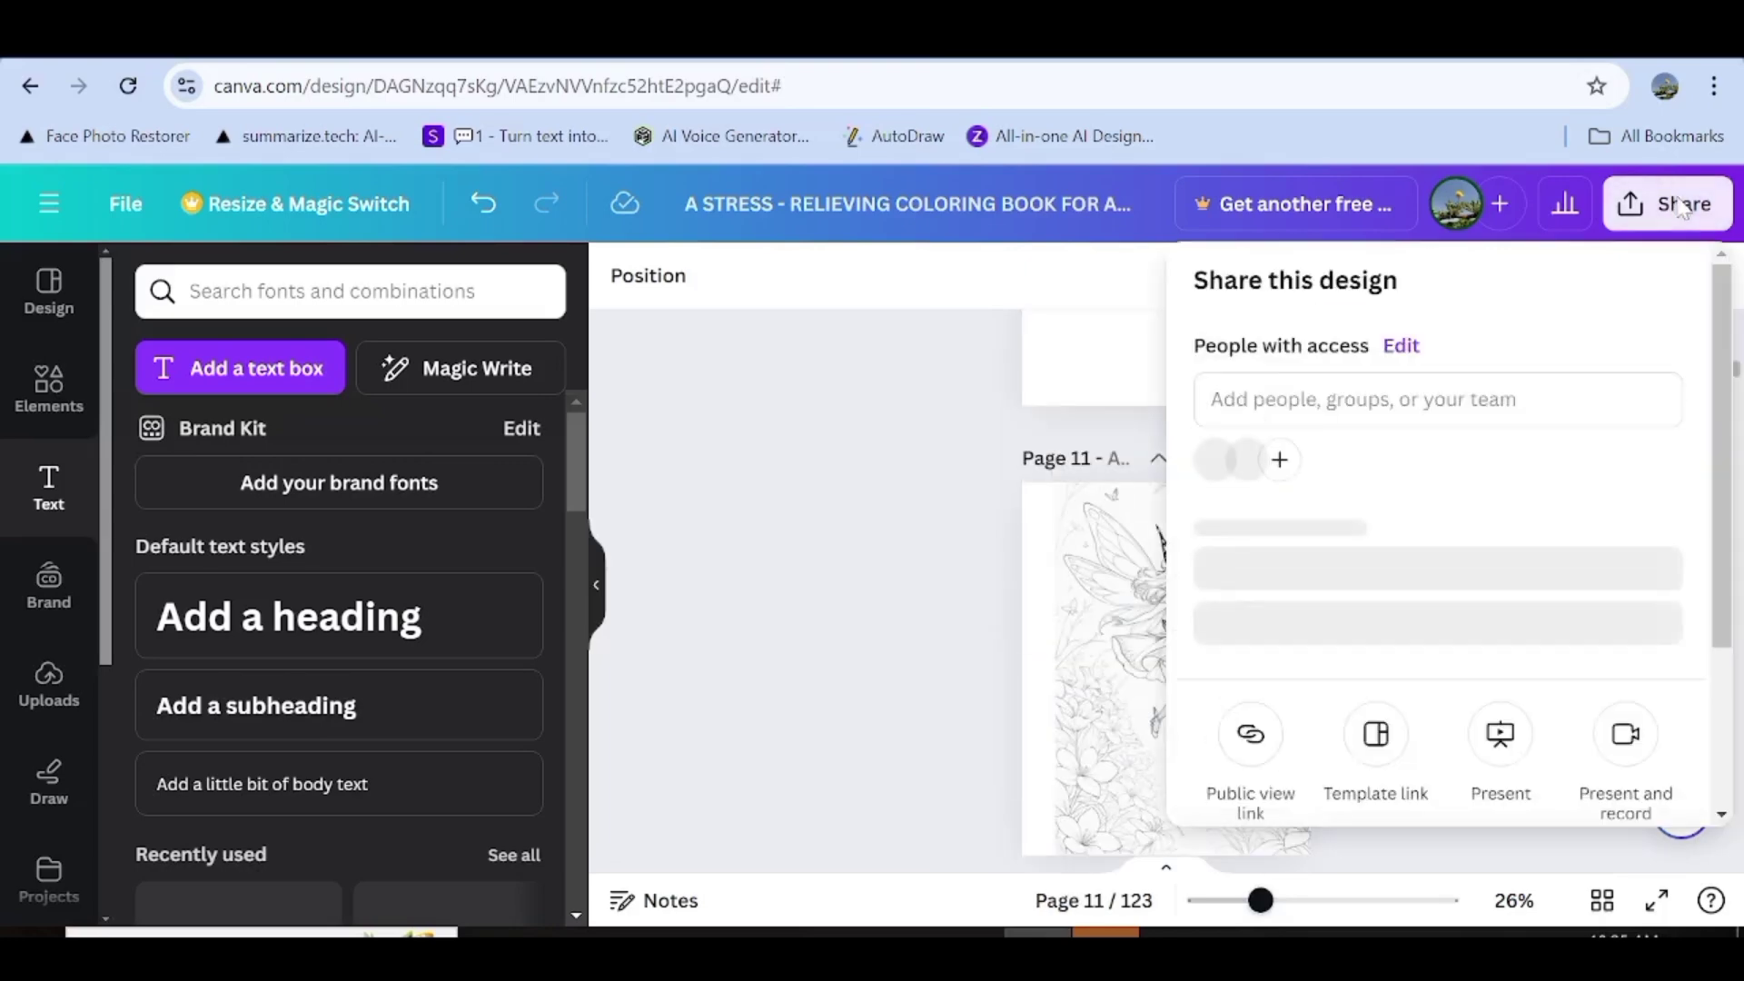
pyautogui.scroll(-3, 1541, 615)
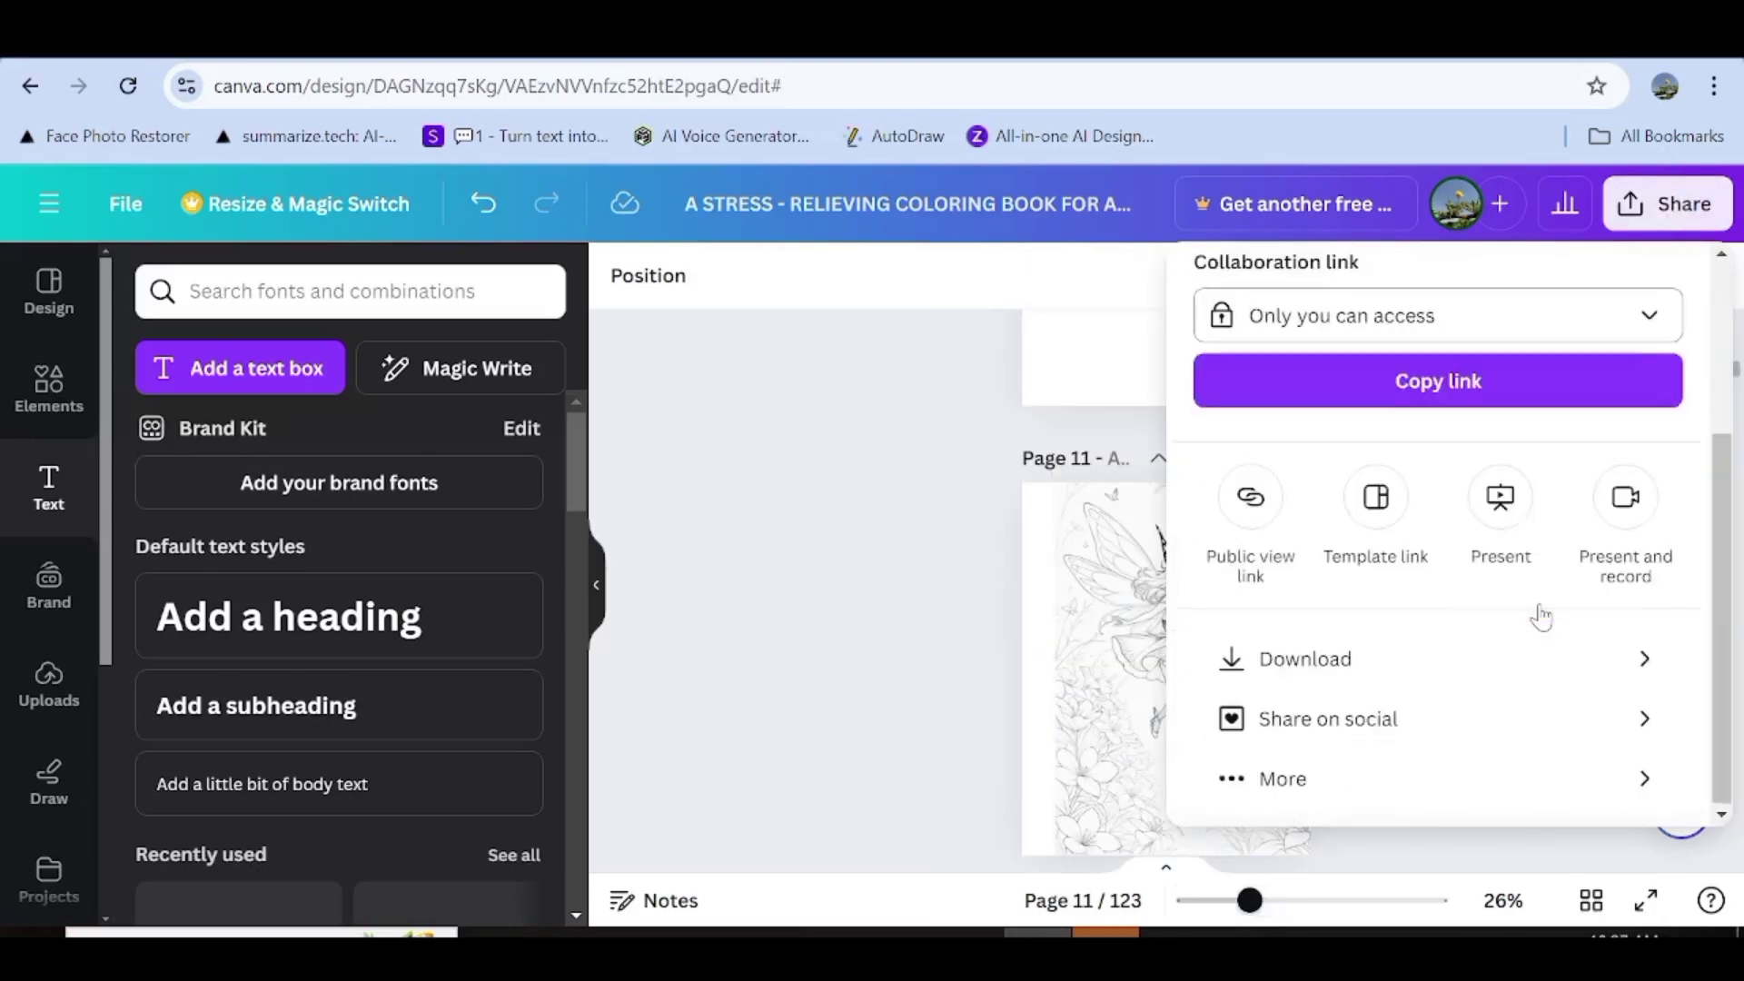
pyautogui.click(1422, 670)
pyautogui.click(1569, 396)
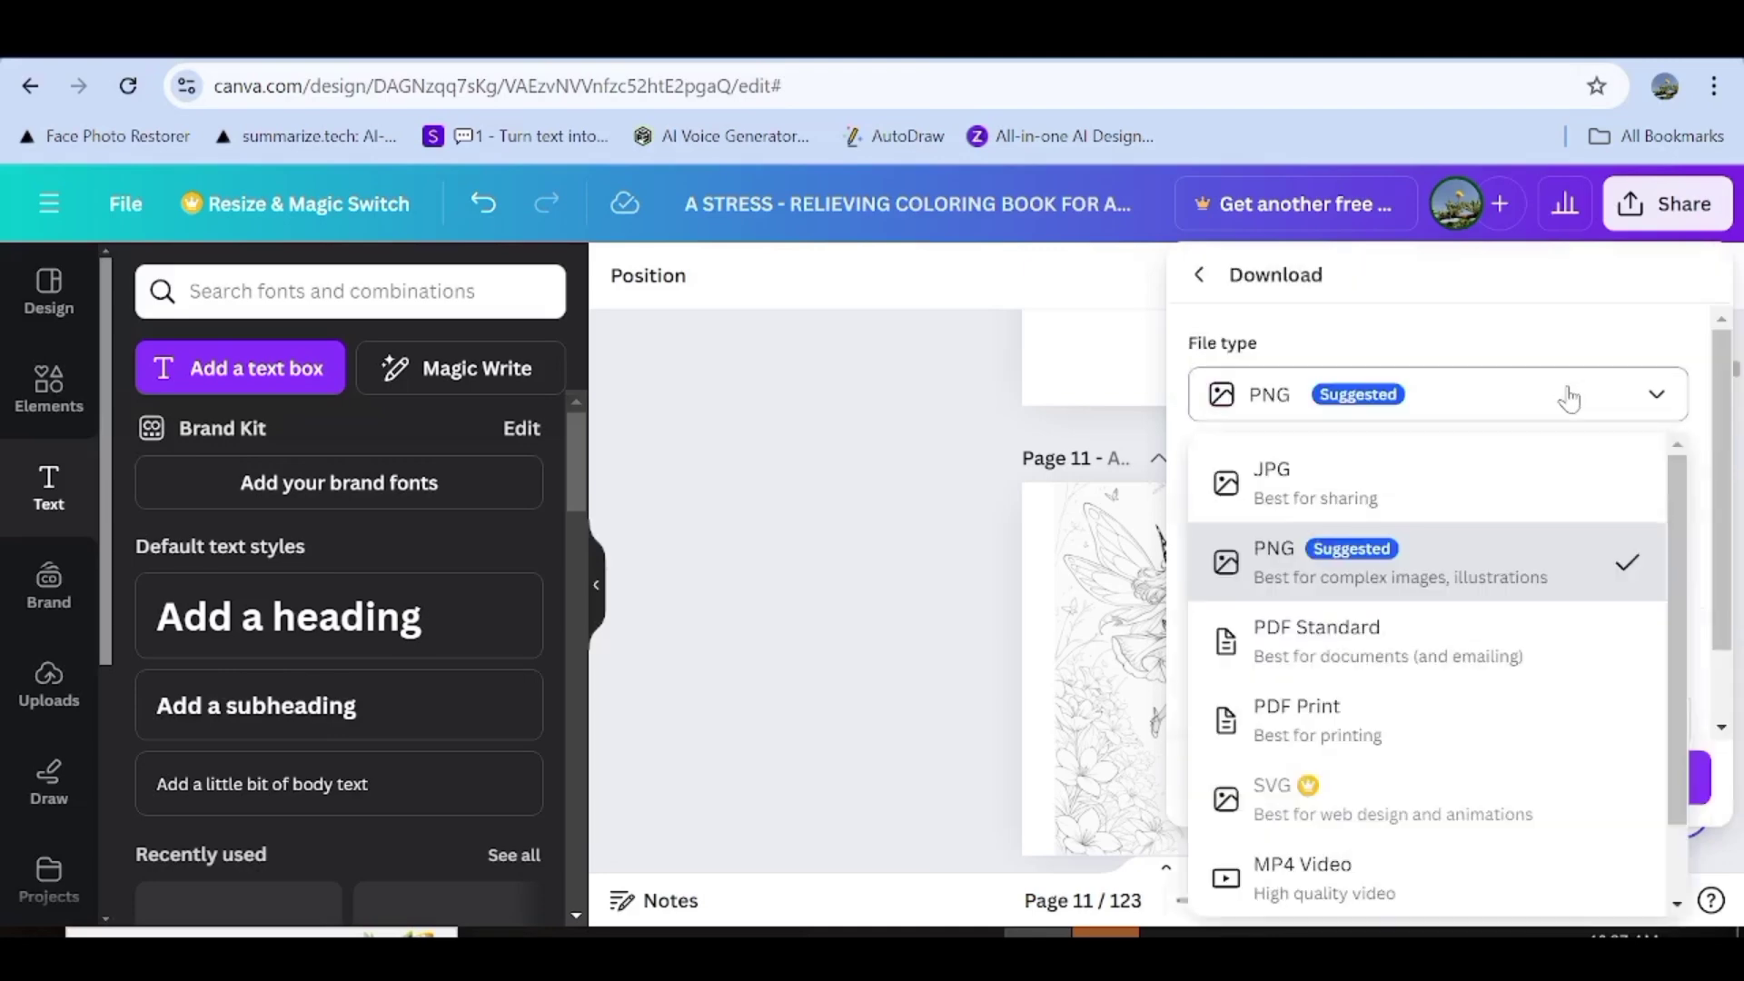
pyautogui.click(1392, 715)
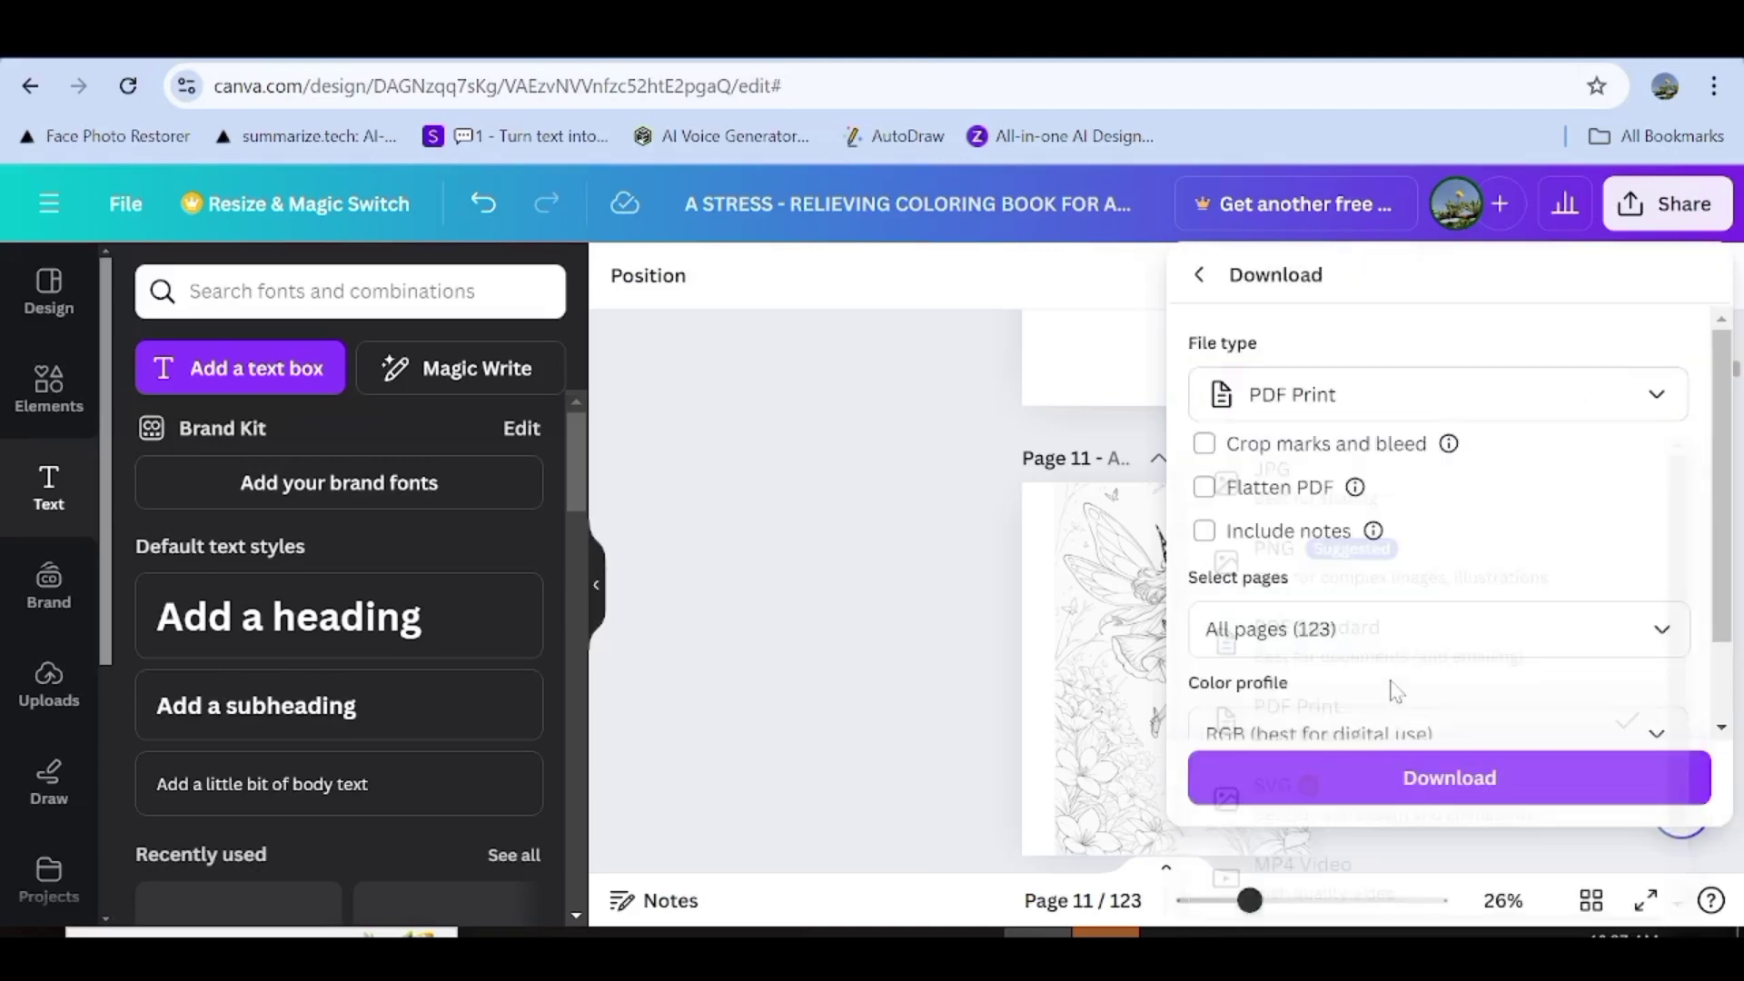
pyautogui.click(1203, 443)
pyautogui.click(1204, 486)
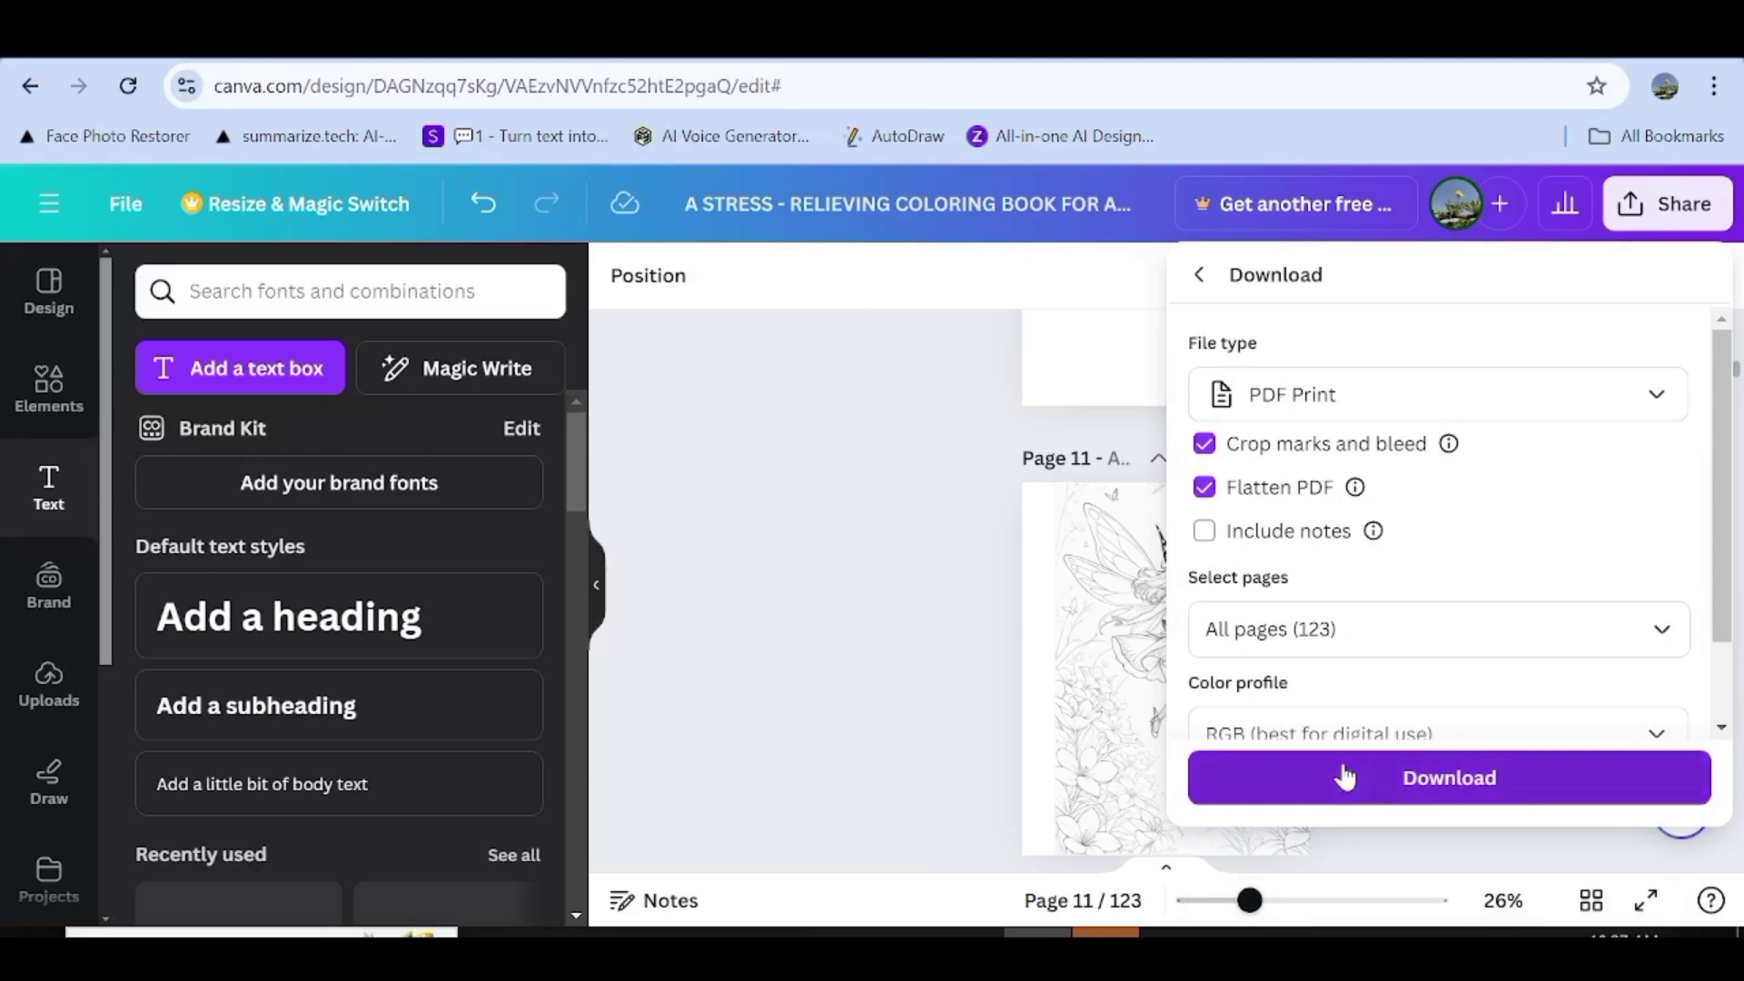
pyautogui.click(1345, 777)
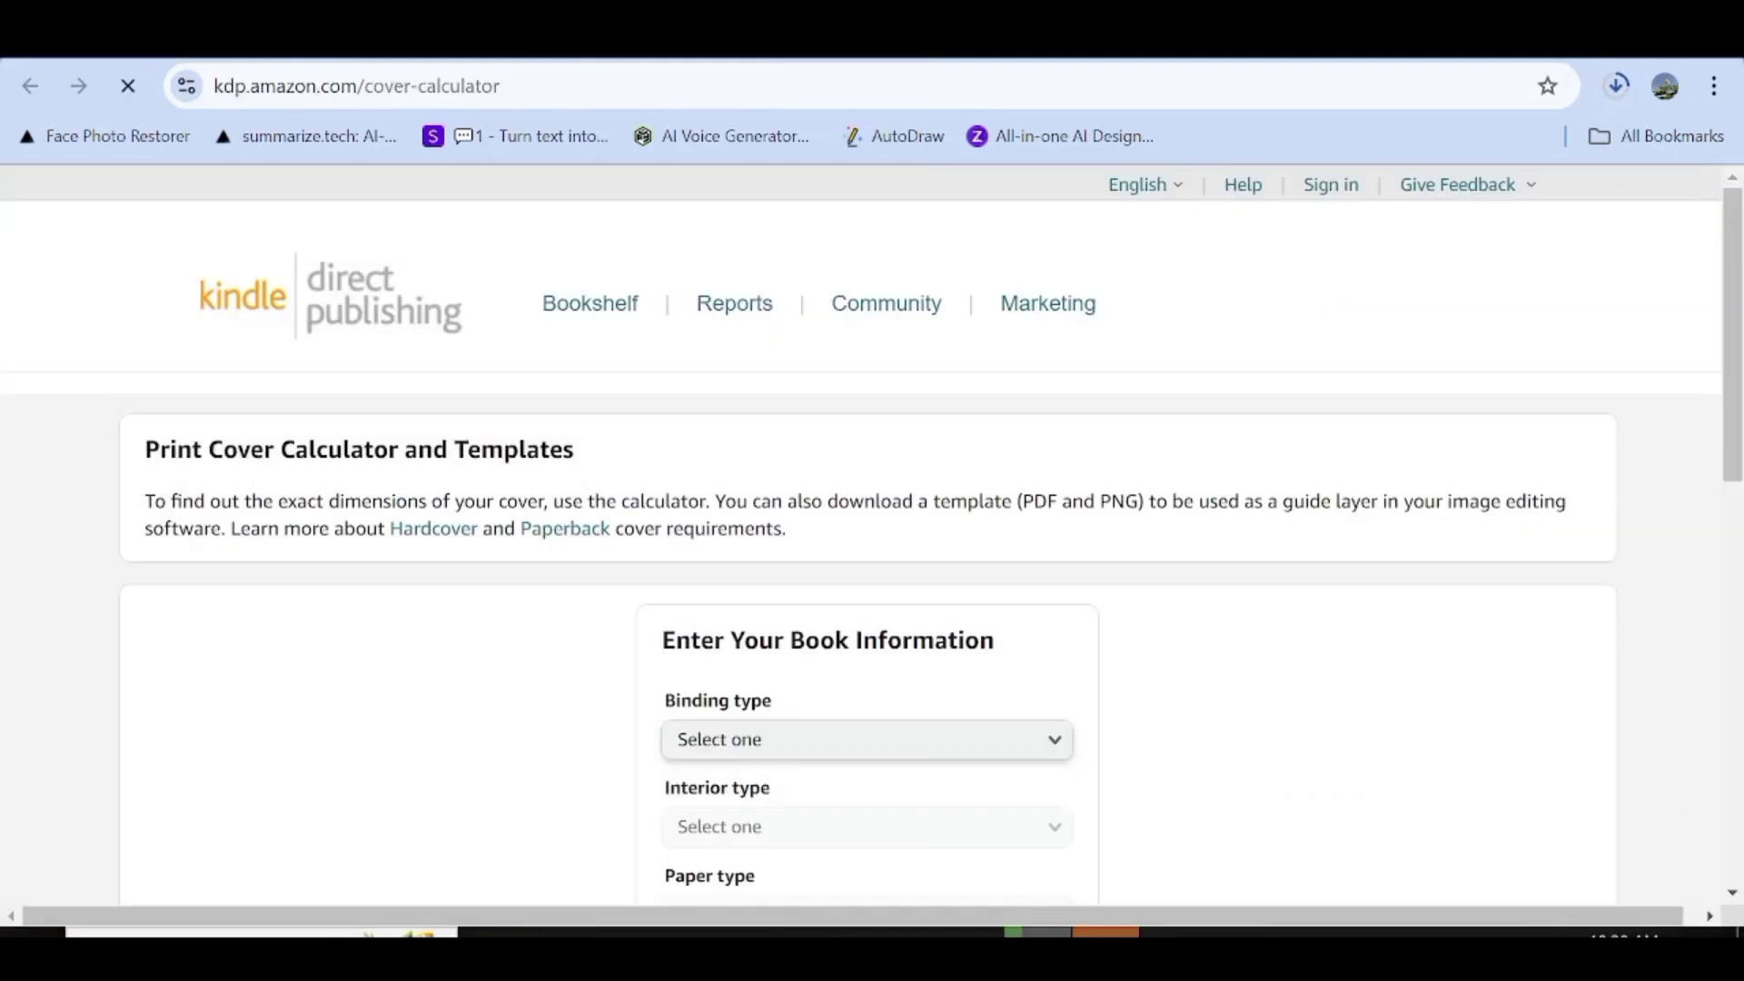
# In the KDP cover calculator, download the cover template for a 122-page, 8.5 x 11 in book on white paper, reading left to right.
pyautogui.scroll(-3, 1283, 639)
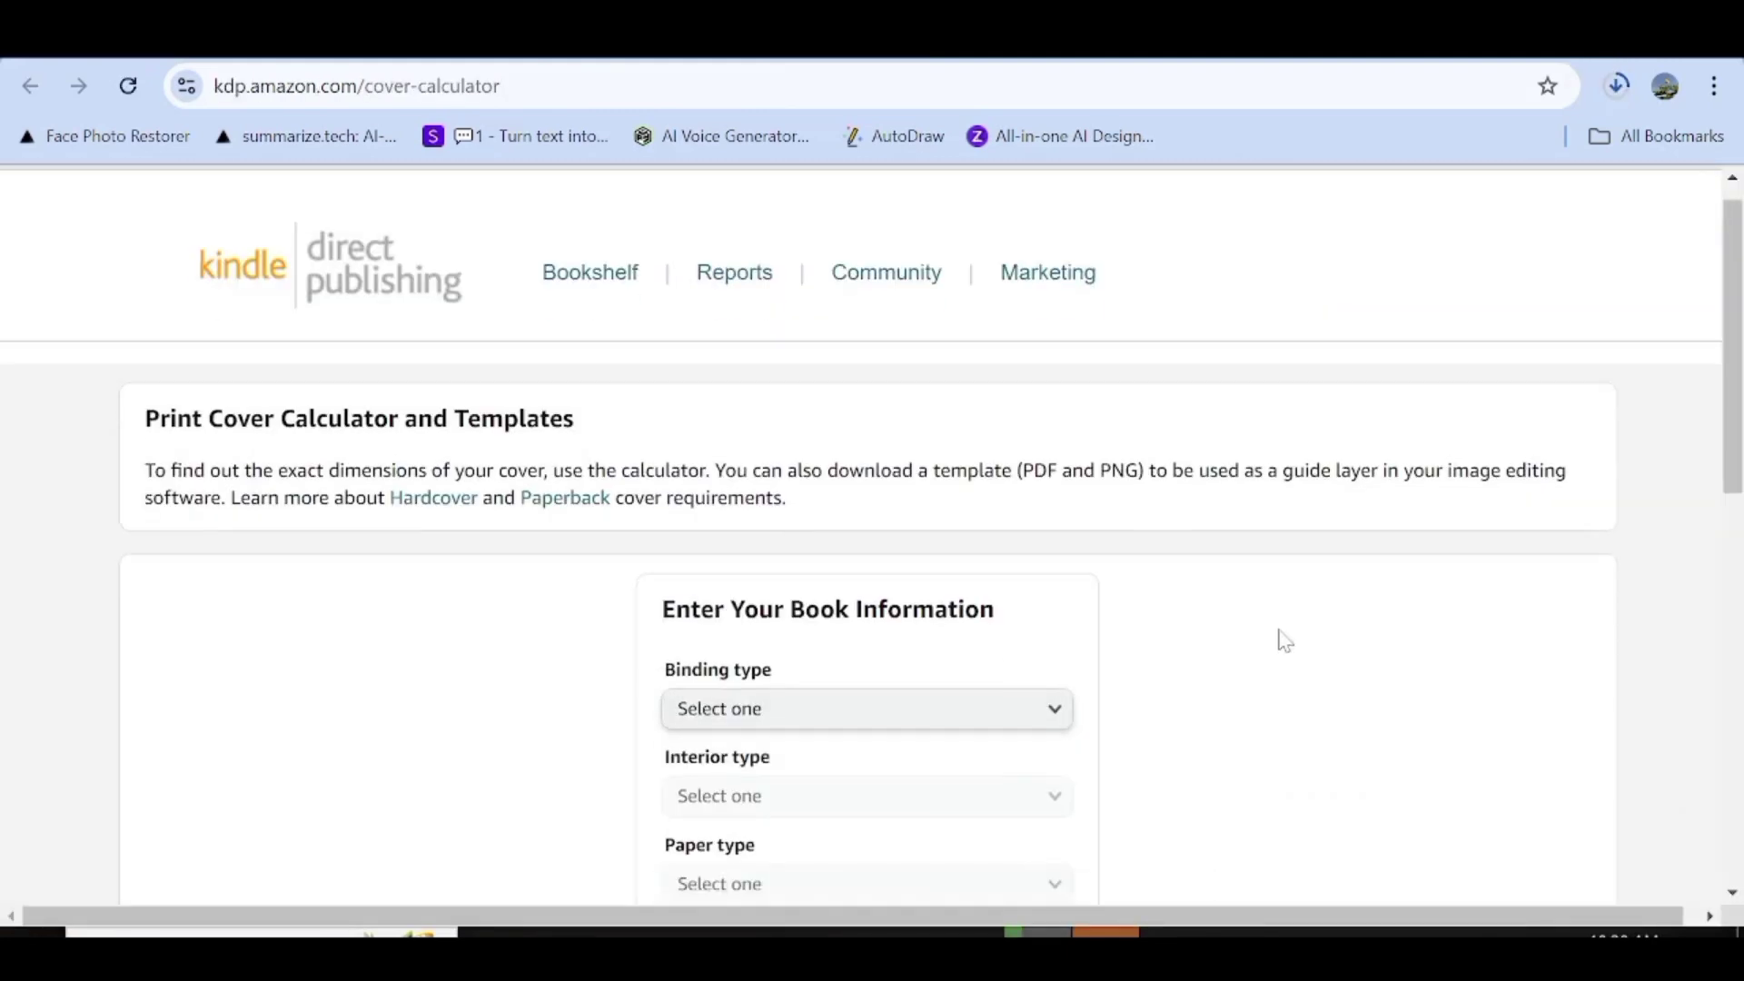
pyautogui.scroll(-3, 1283, 638)
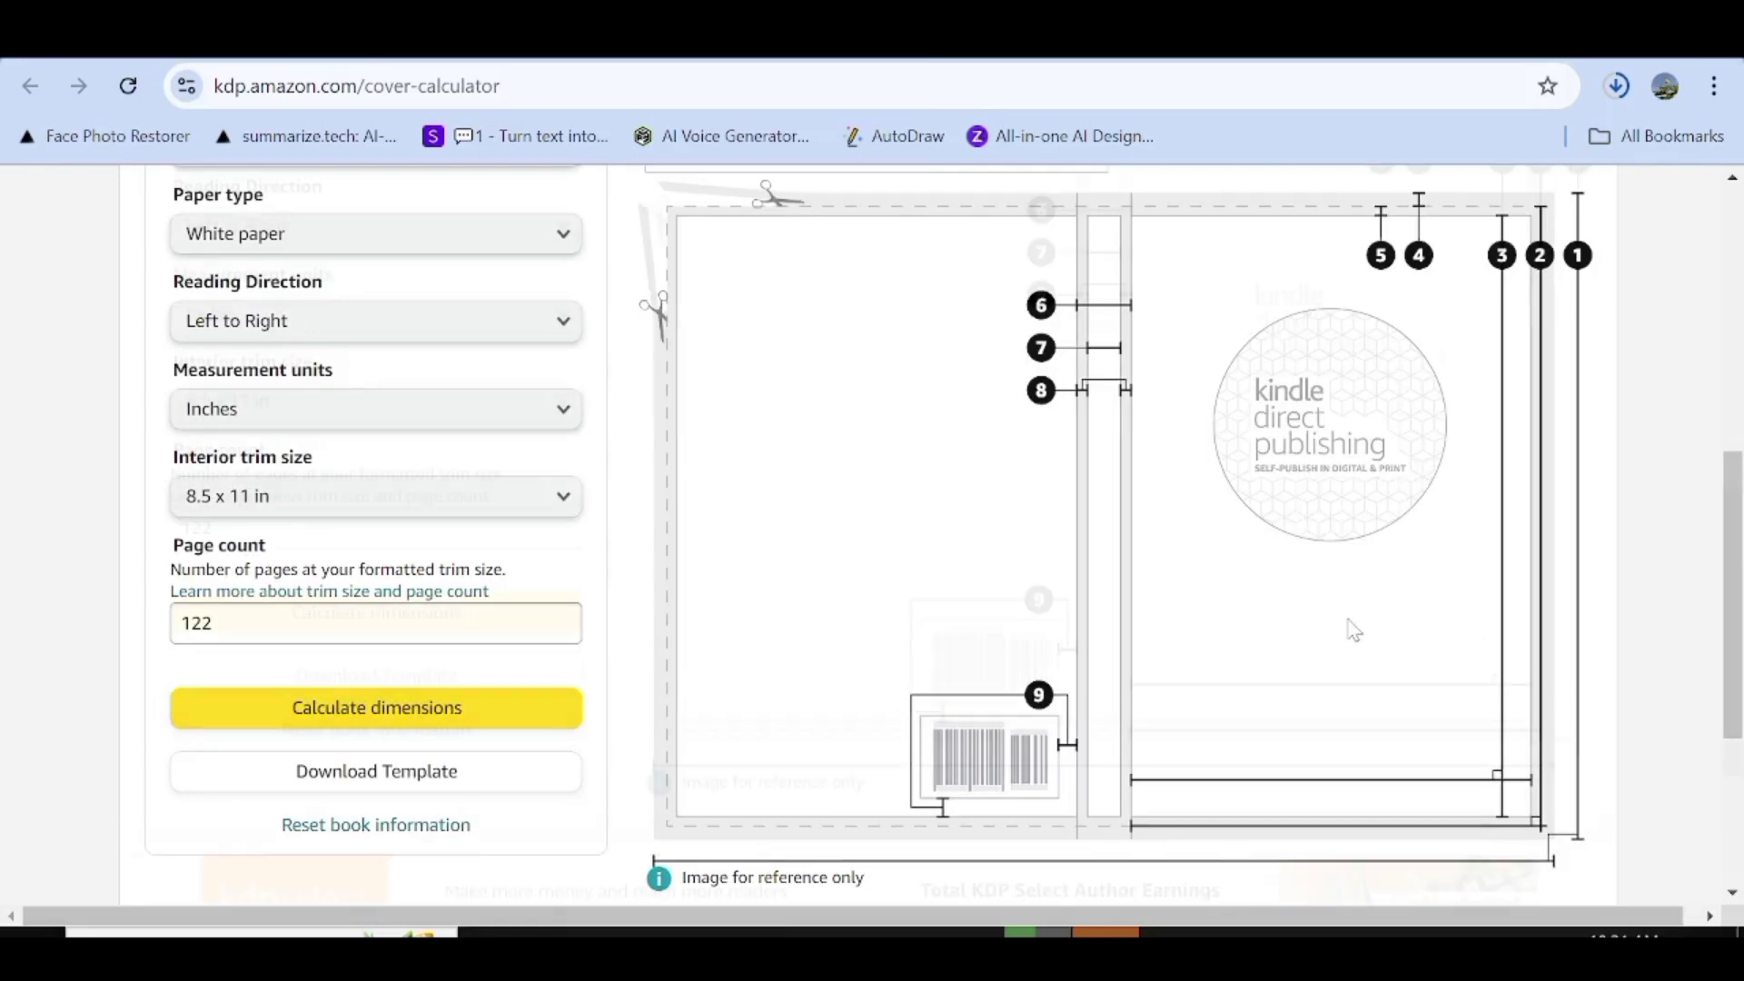
pyautogui.scroll(-1, 381, 690)
pyautogui.click(381, 680)
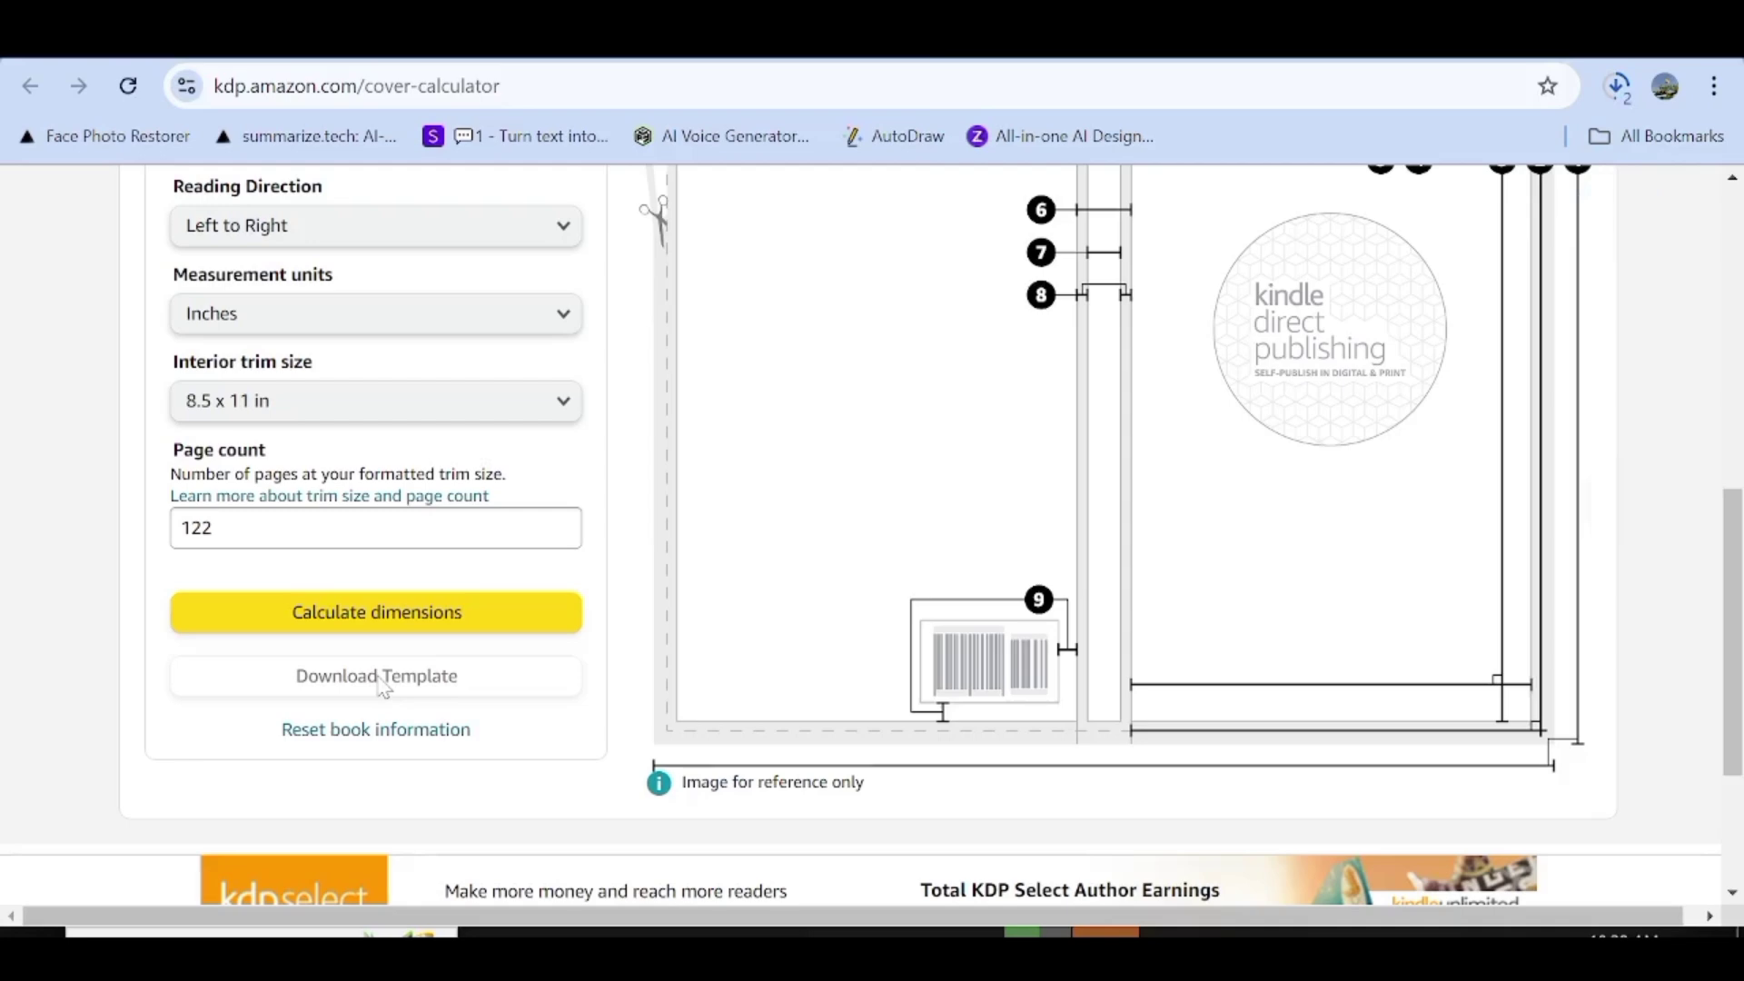
# In Canva, create a custom-size design 17.525 in wide and 11.25 in high for the book cover.
pyautogui.scroll(4, 381, 688)
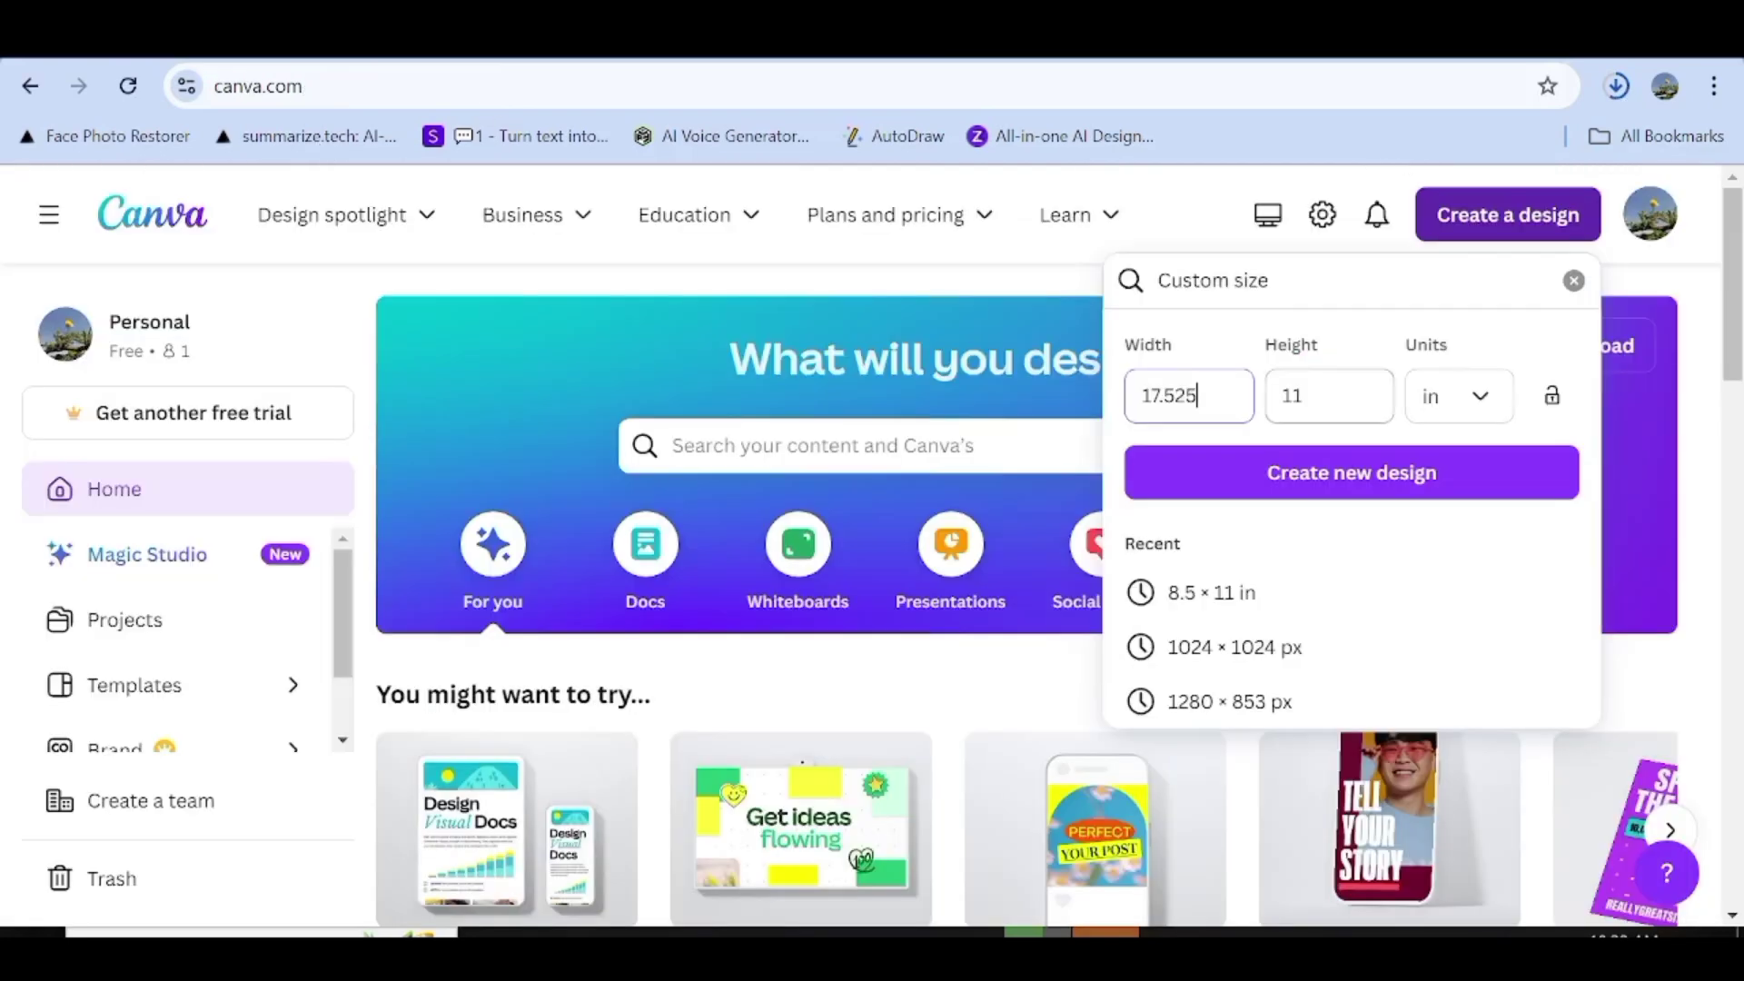
pyautogui.doubleClick(1291, 396)
pyautogui.rightClick(1291, 396)
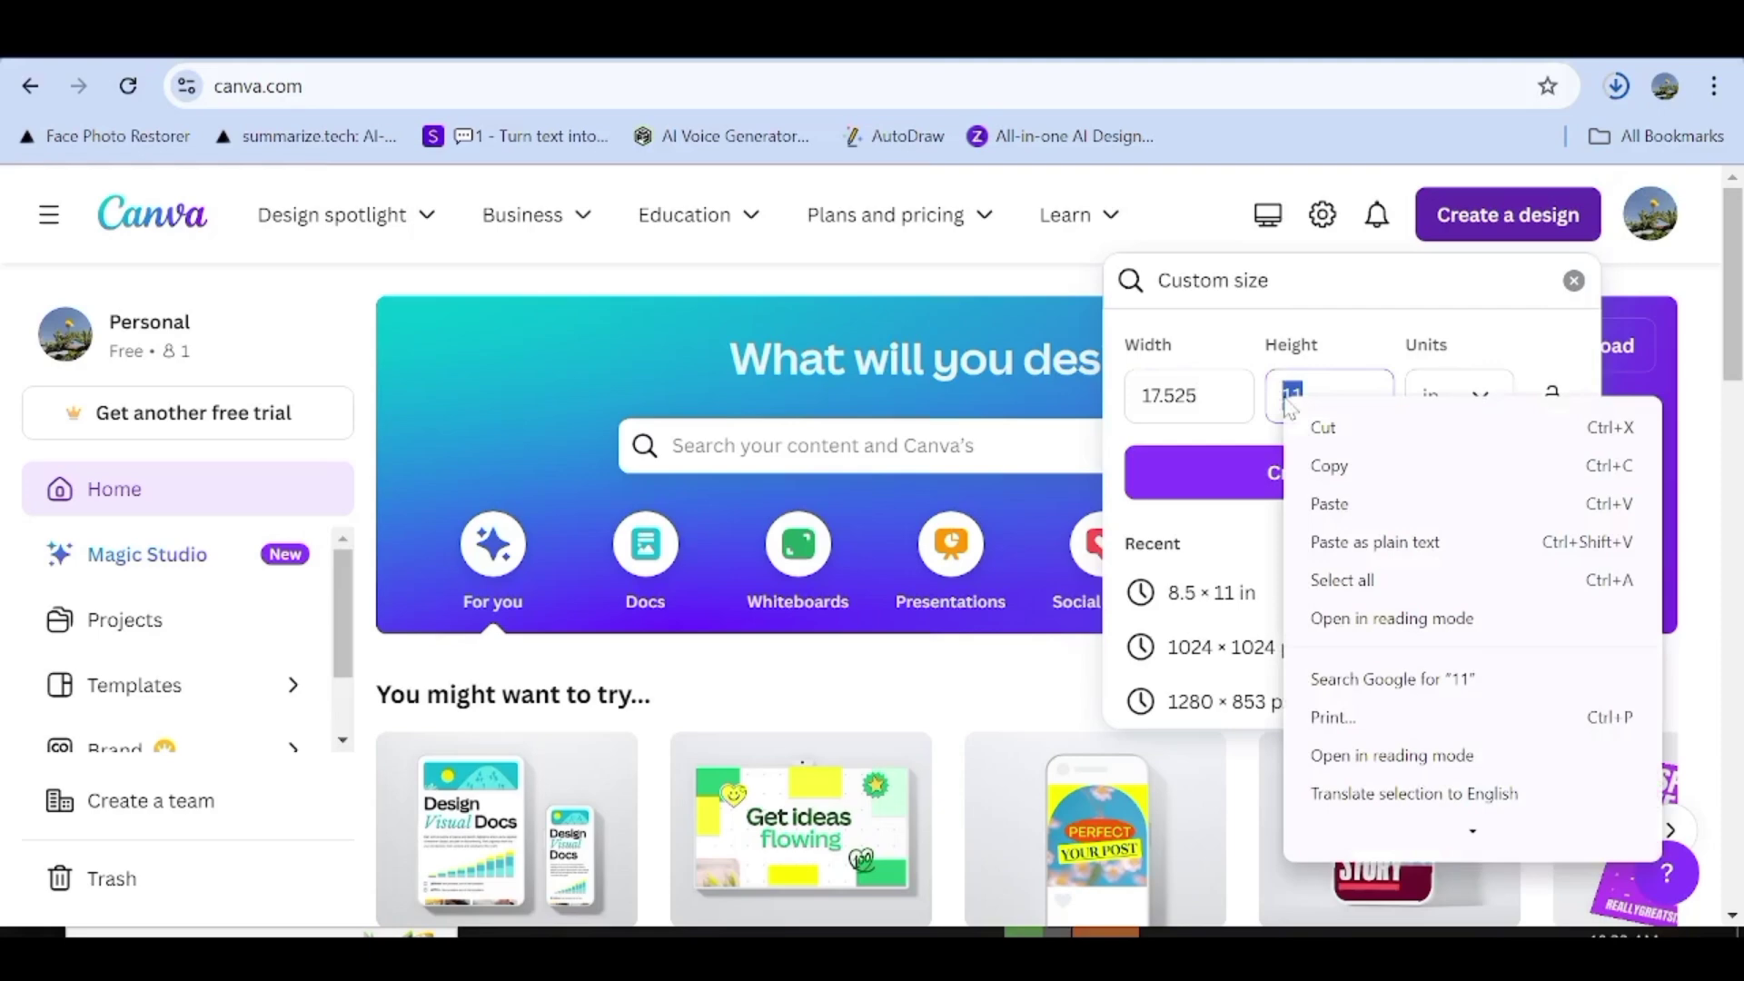
pyautogui.click(1357, 505)
pyautogui.click(1382, 474)
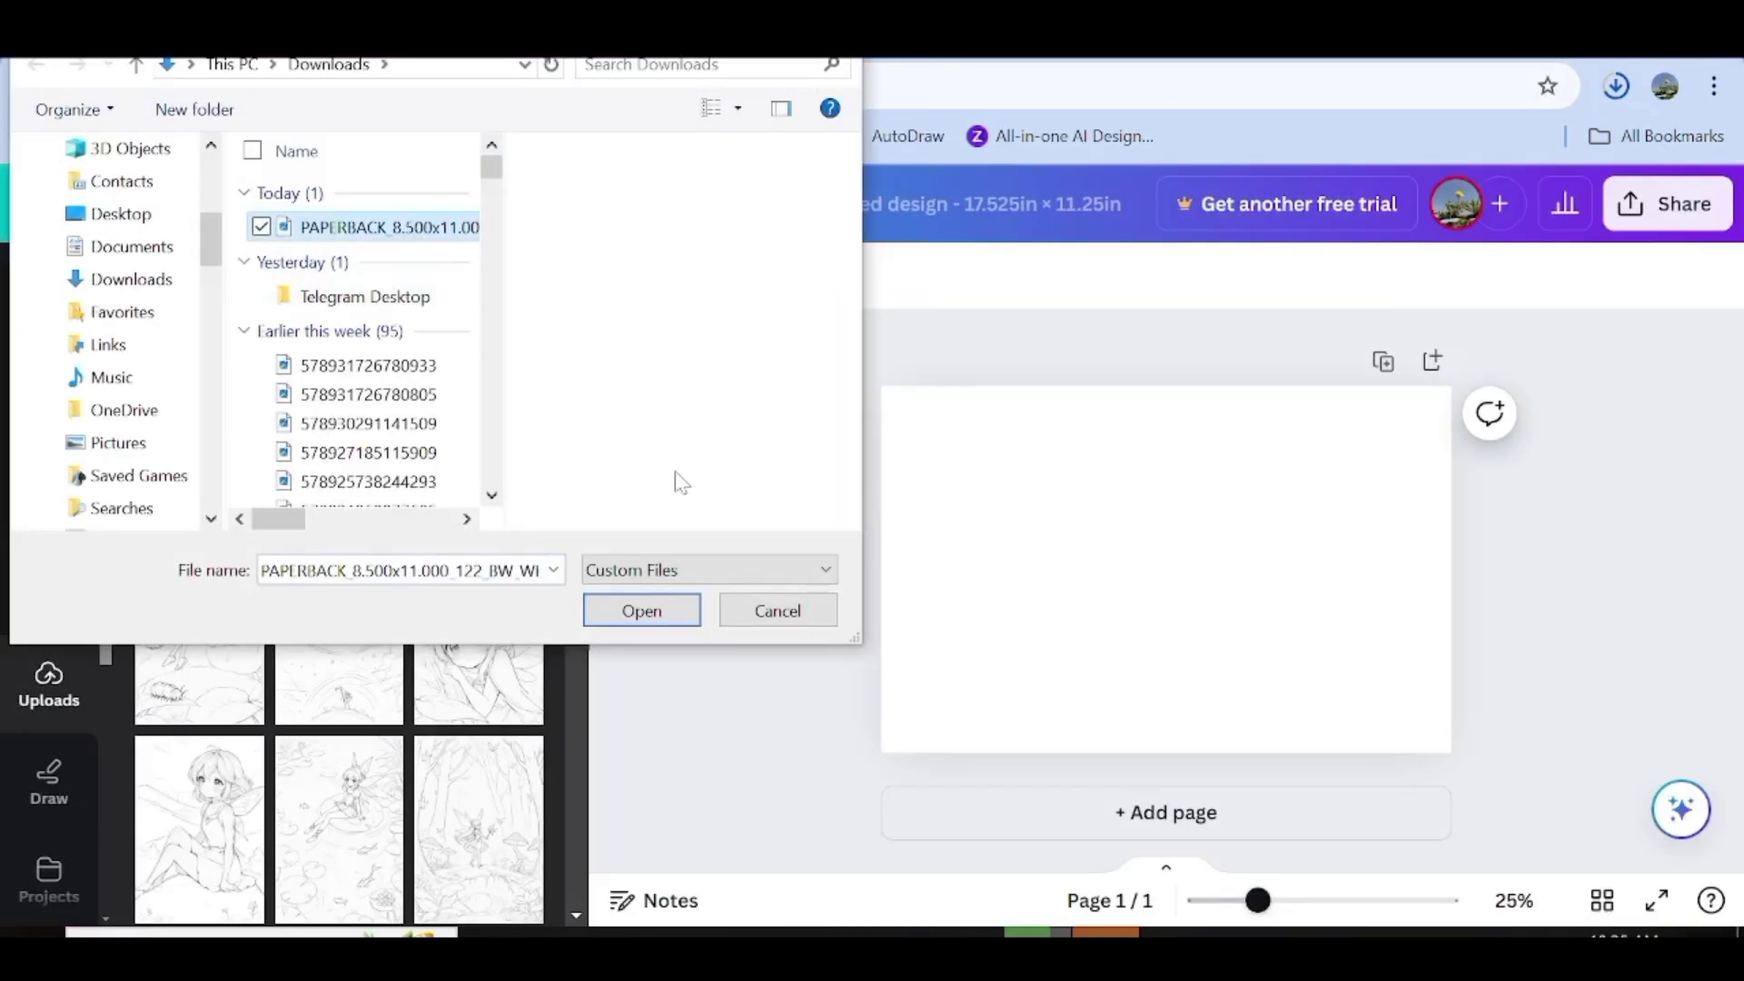
# Upload the PAPERBACK_8.500x11.000_122 cover template and scale it from the top-left corner to fill the cover page.
pyautogui.click(663, 617)
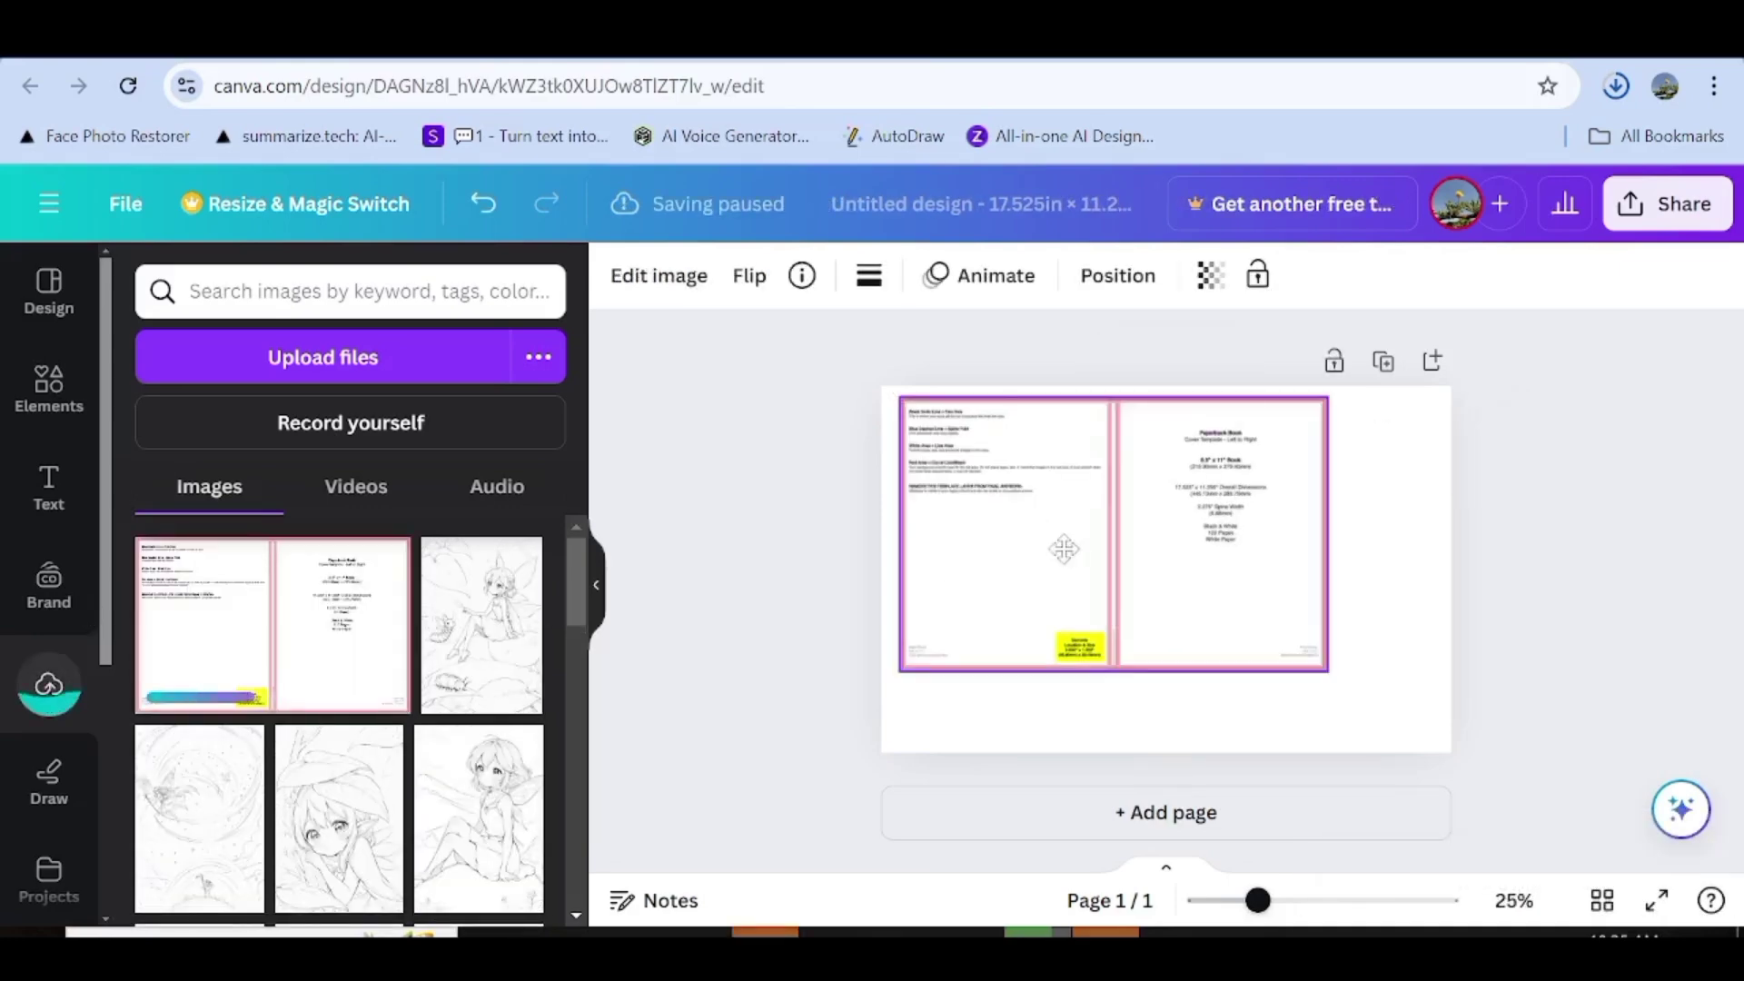
pyautogui.moveTo(1064, 549); pyautogui.dragTo(1045, 537)
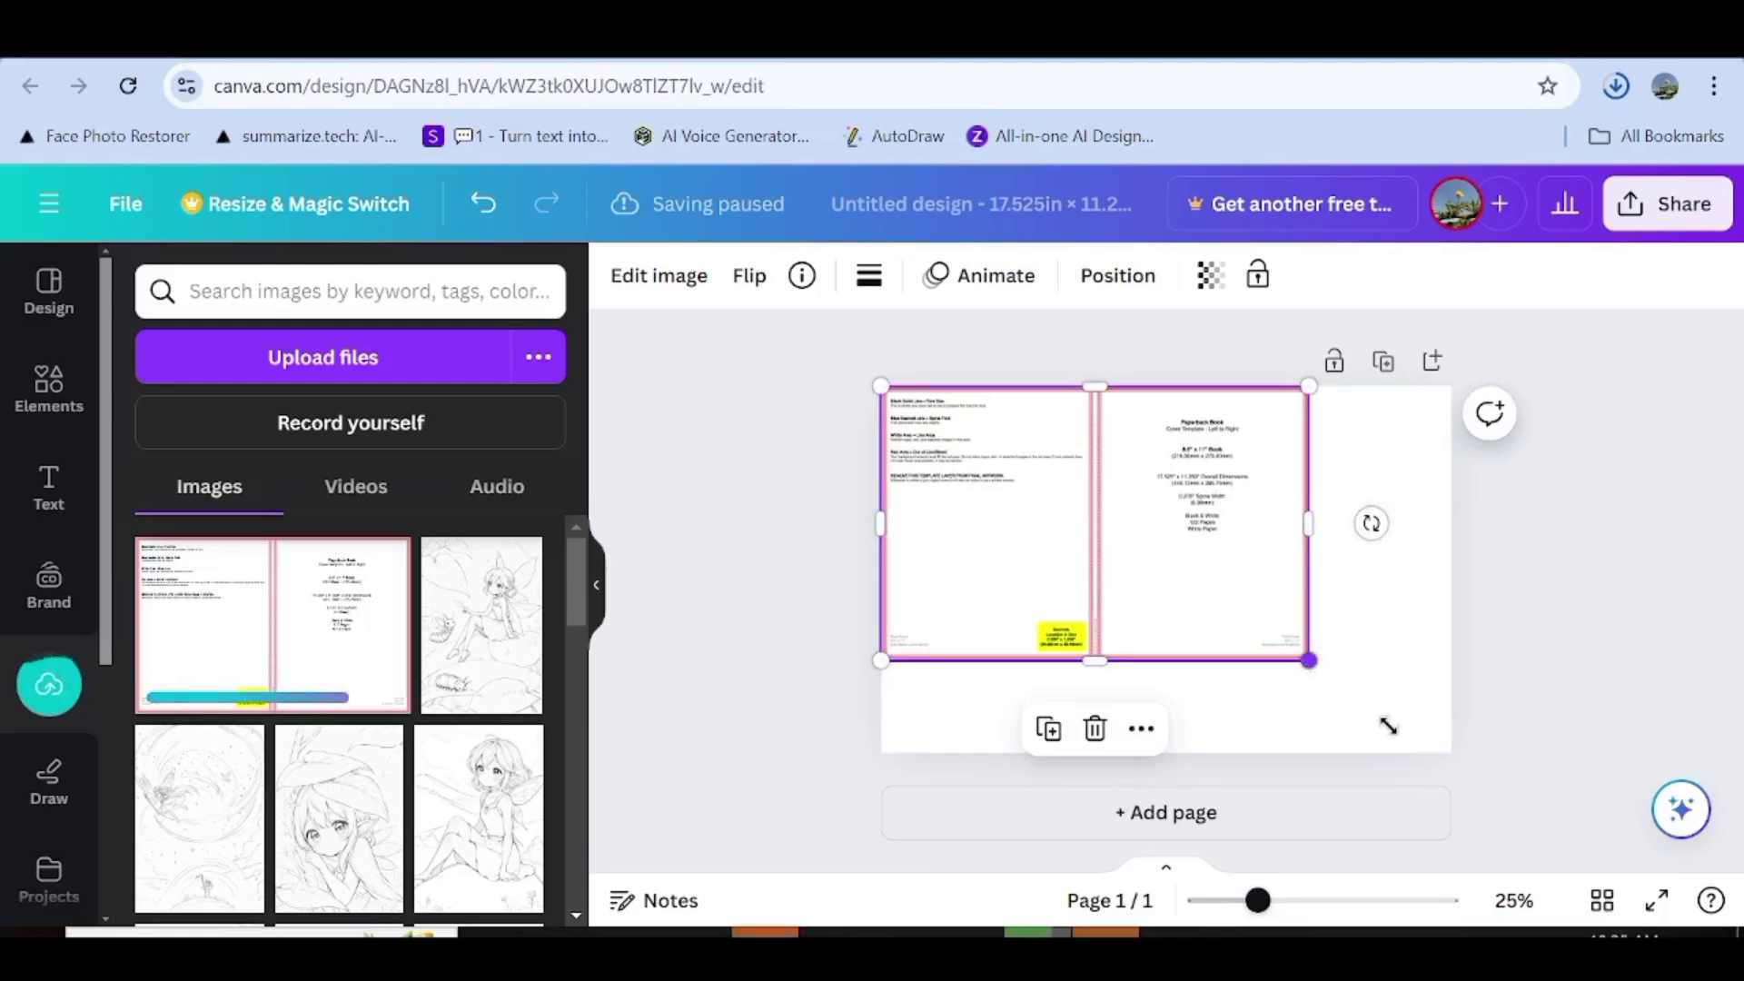
pyautogui.moveTo(1388, 726); pyautogui.dragTo(1435, 765)
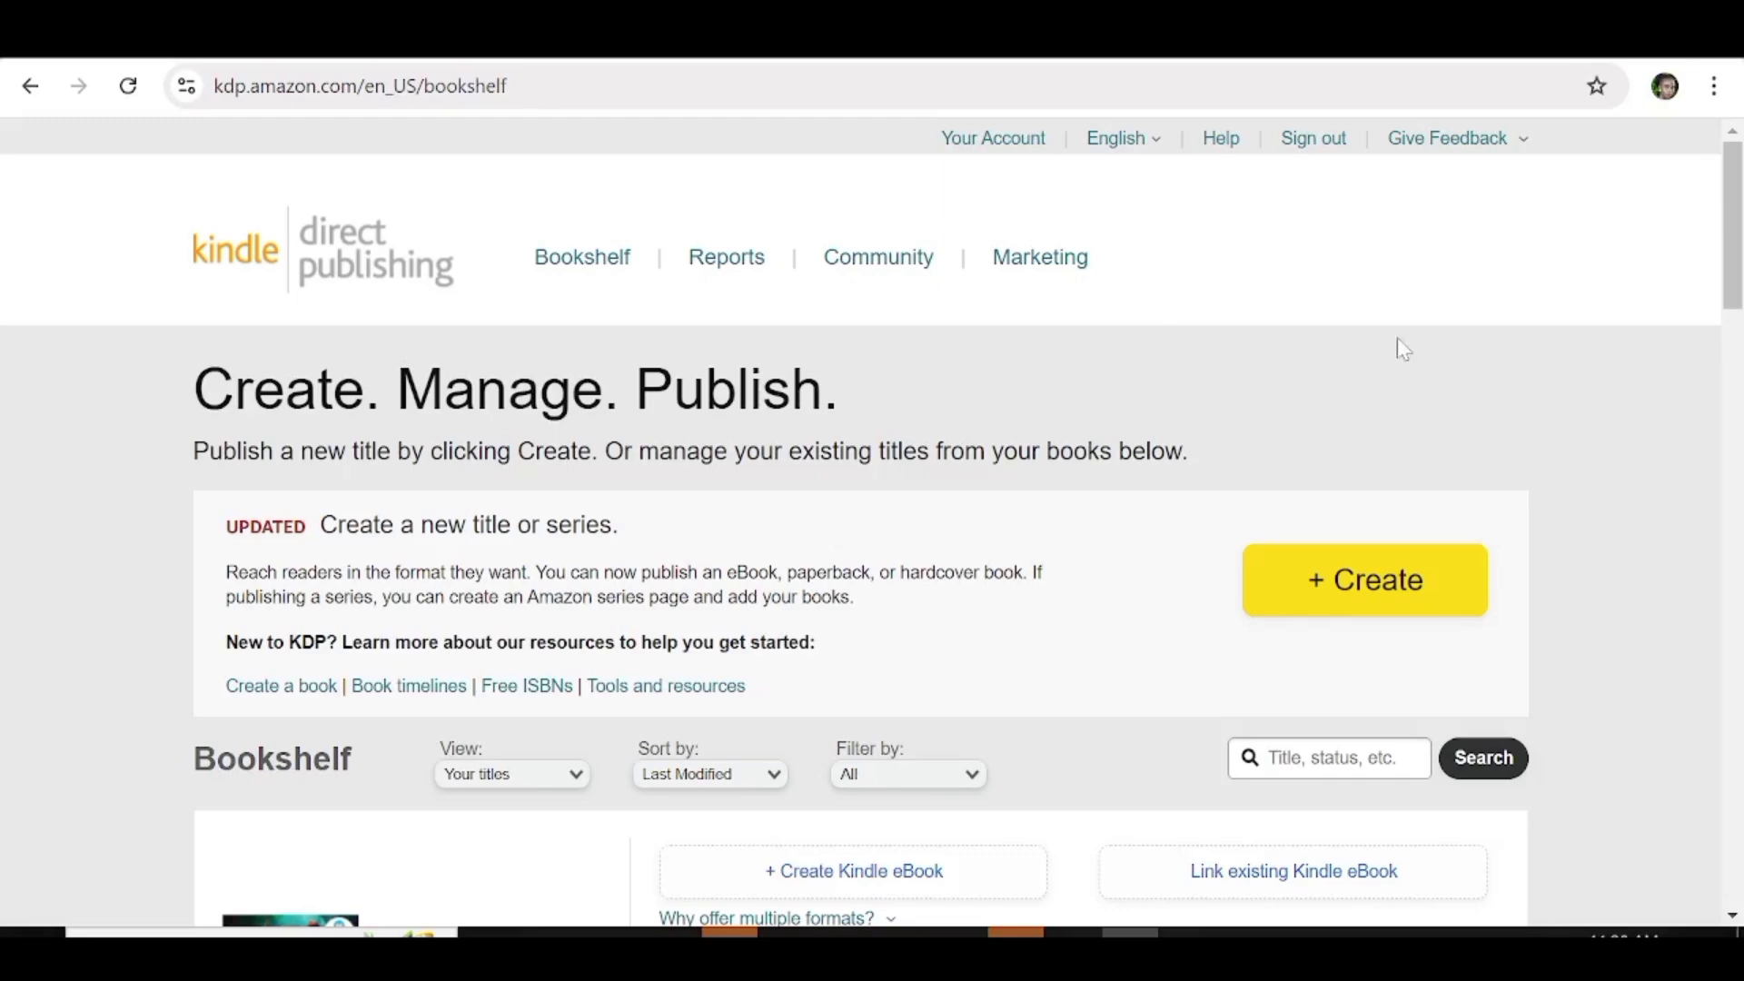
# In Kindle Direct Publishing, create a new paperback title and look through the sections of its Paperback Details form.
pyautogui.click(1379, 596)
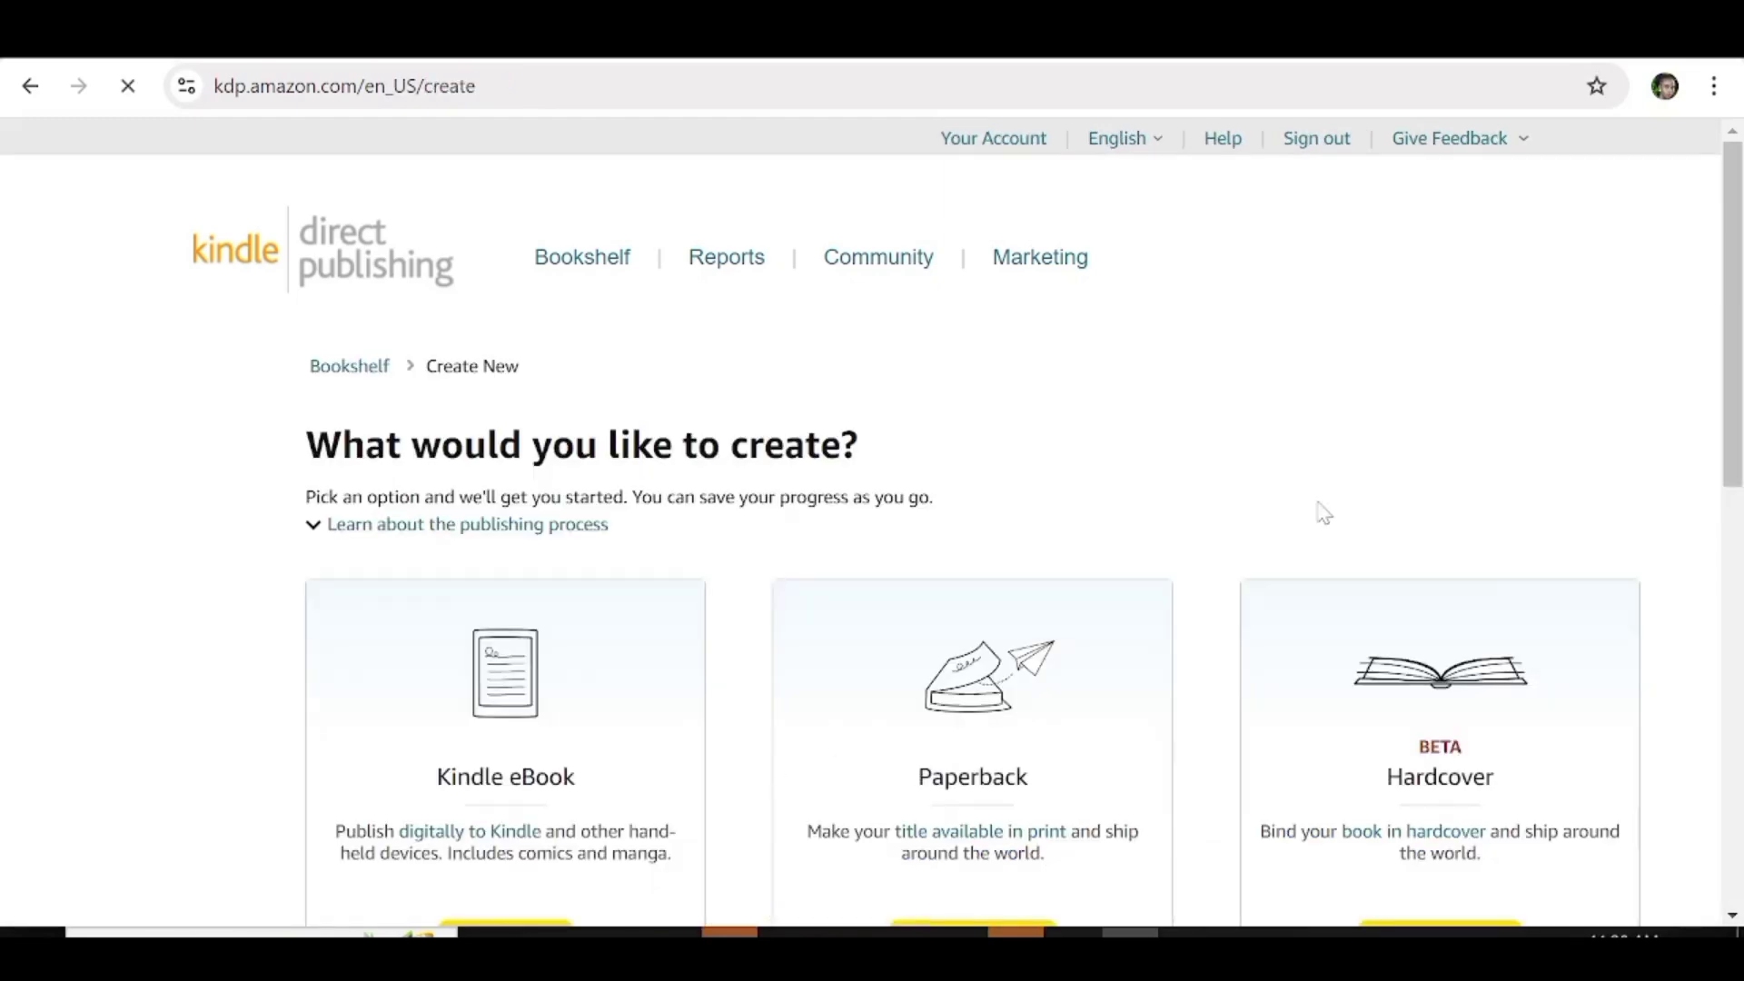
pyautogui.scroll(-1, 1319, 511)
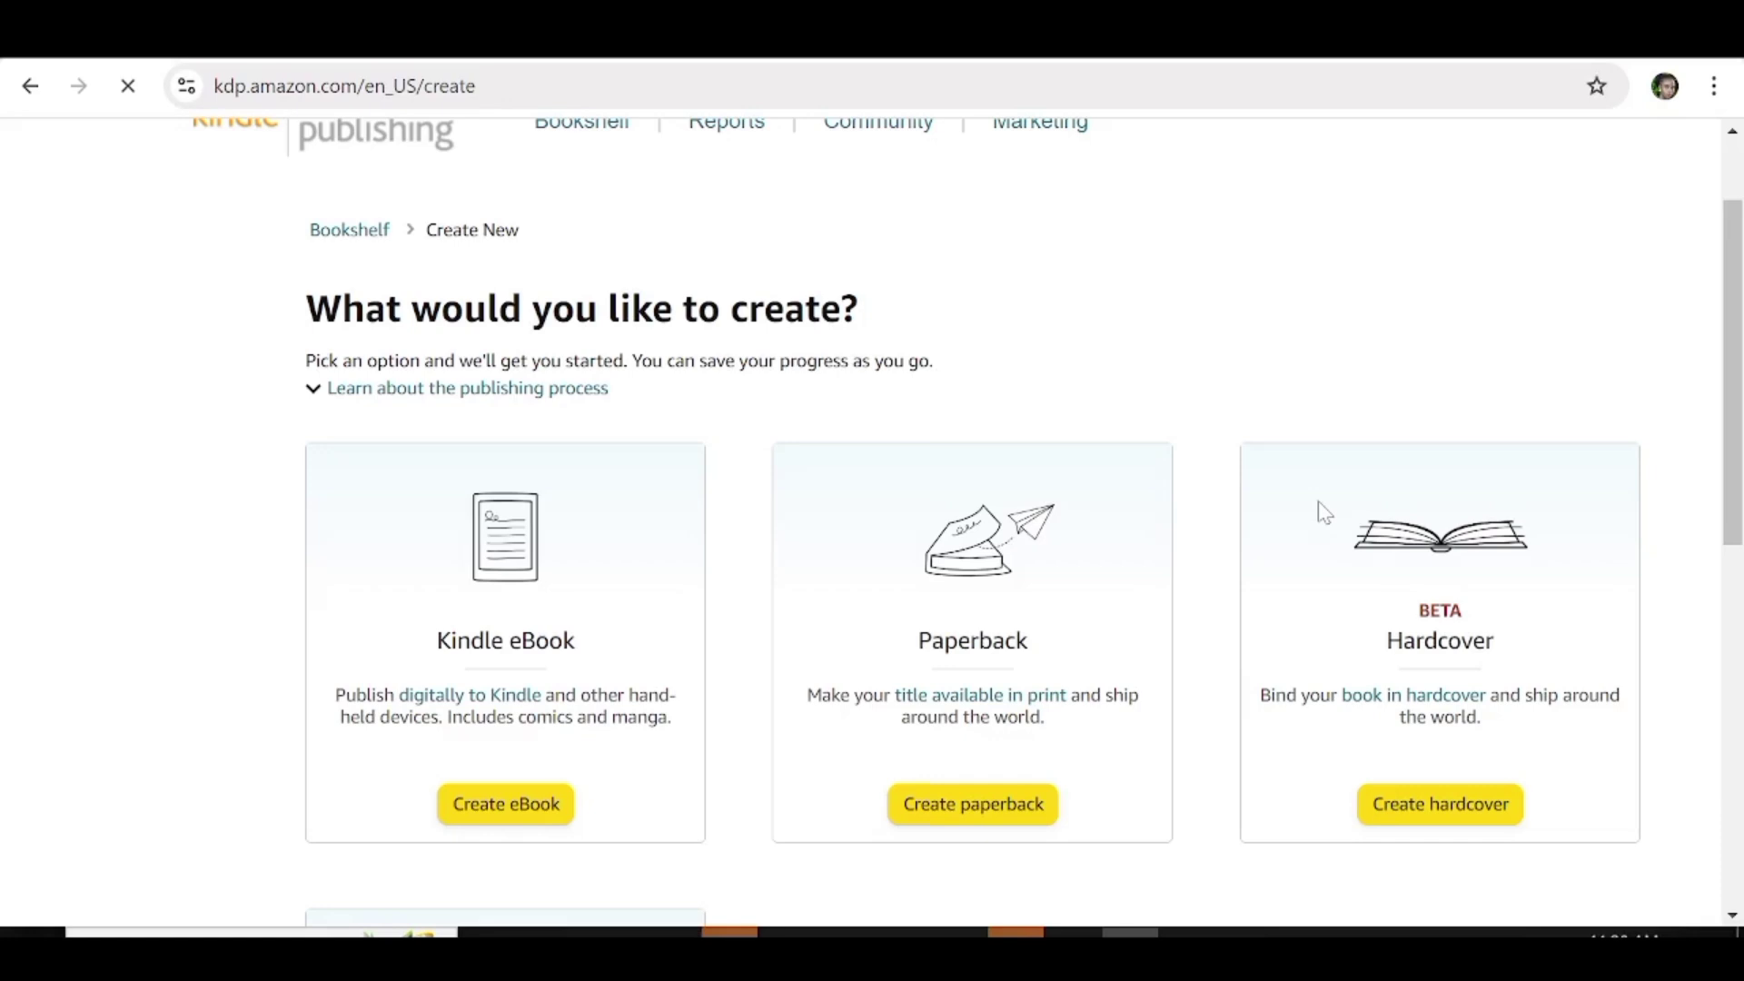
pyautogui.click(1002, 820)
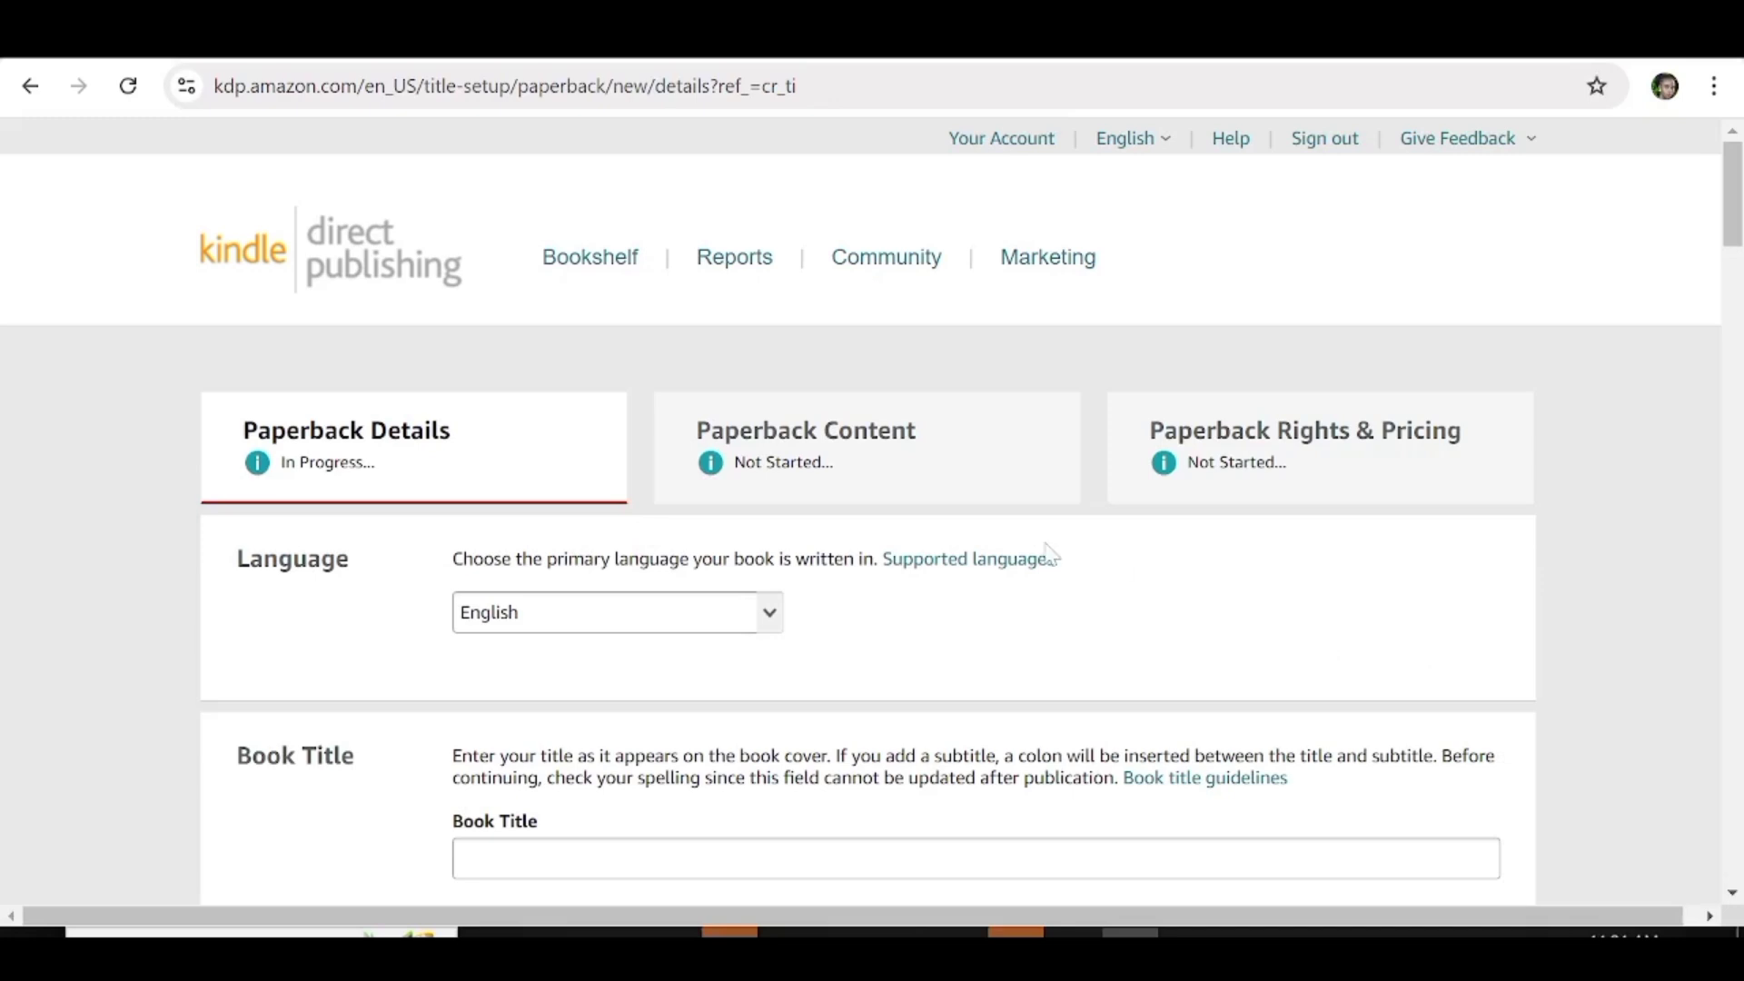
pyautogui.scroll(-4, 872, 499)
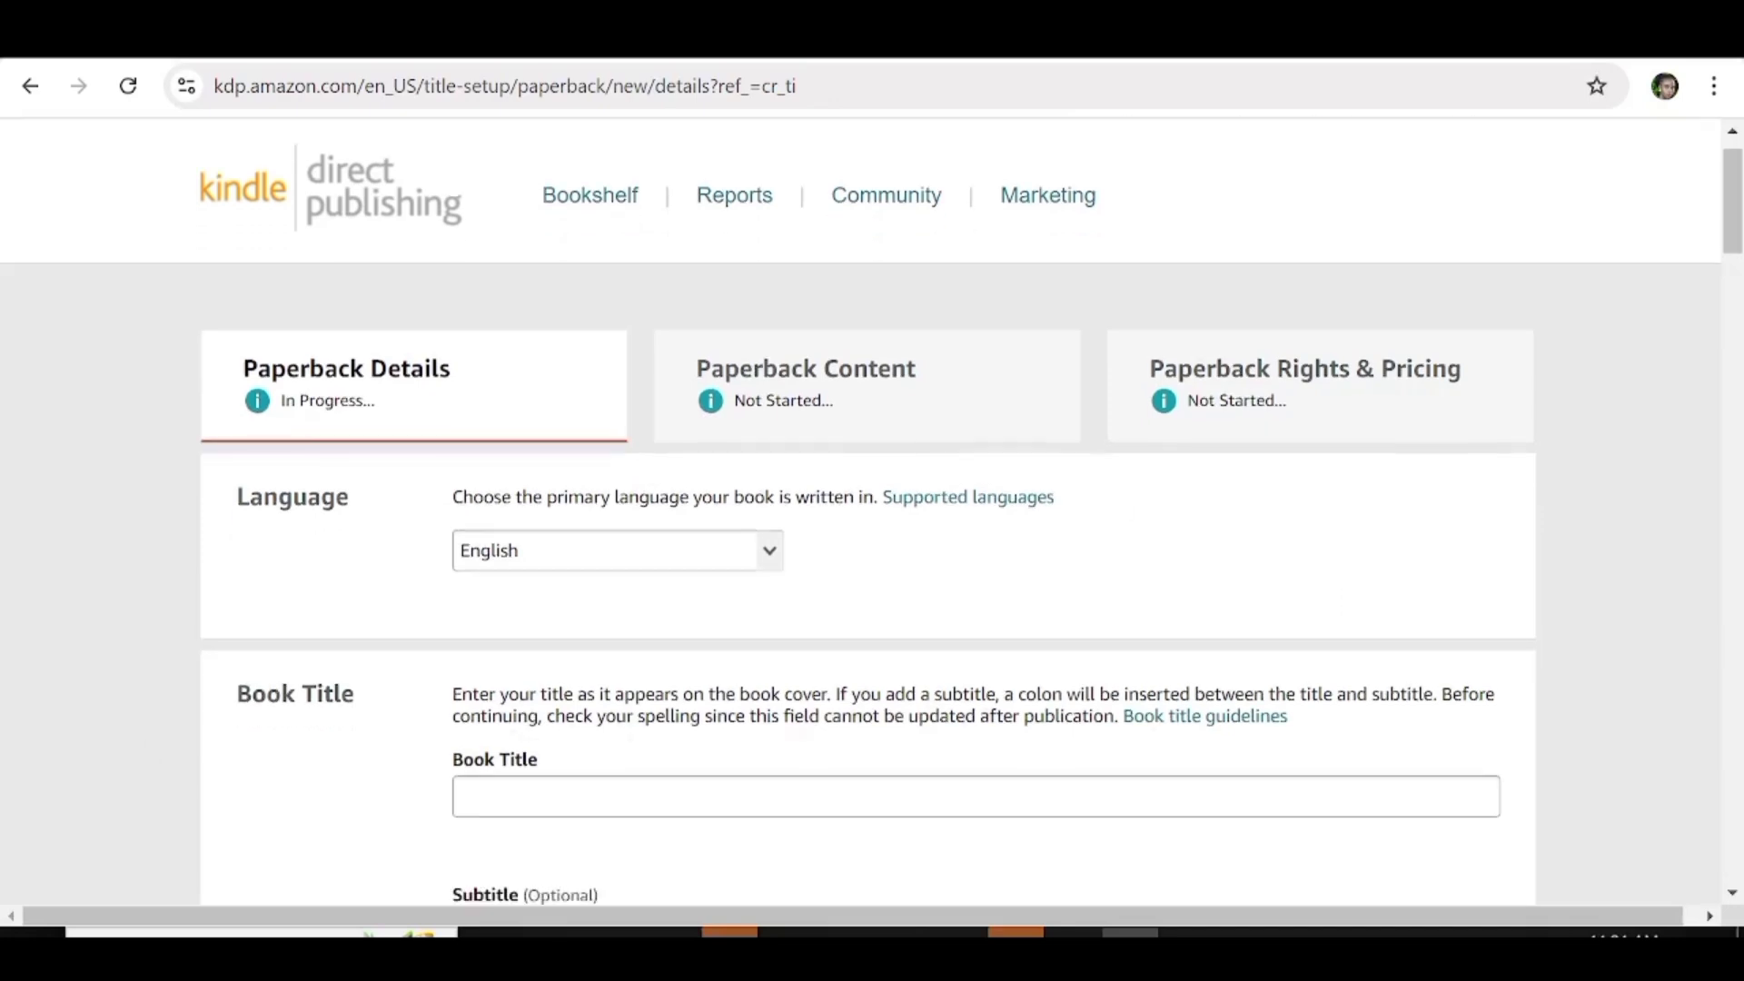
pyautogui.scroll(-10, 368, 449)
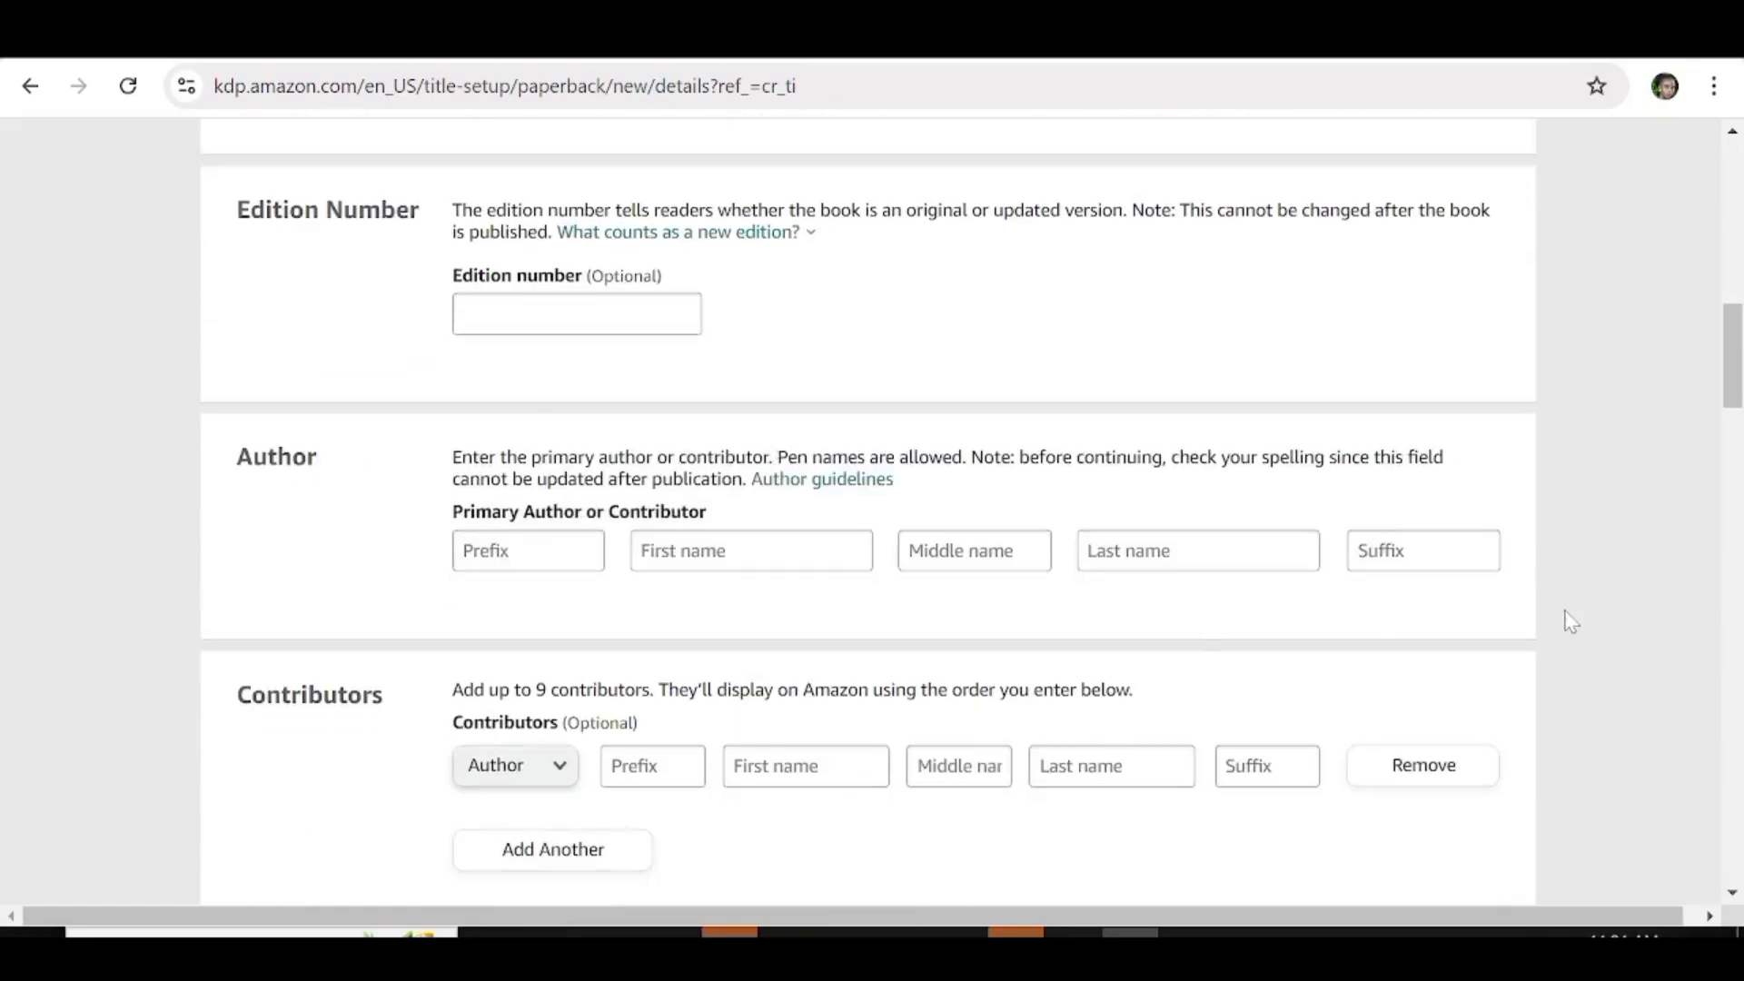
pyautogui.scroll(12, 1556, 645)
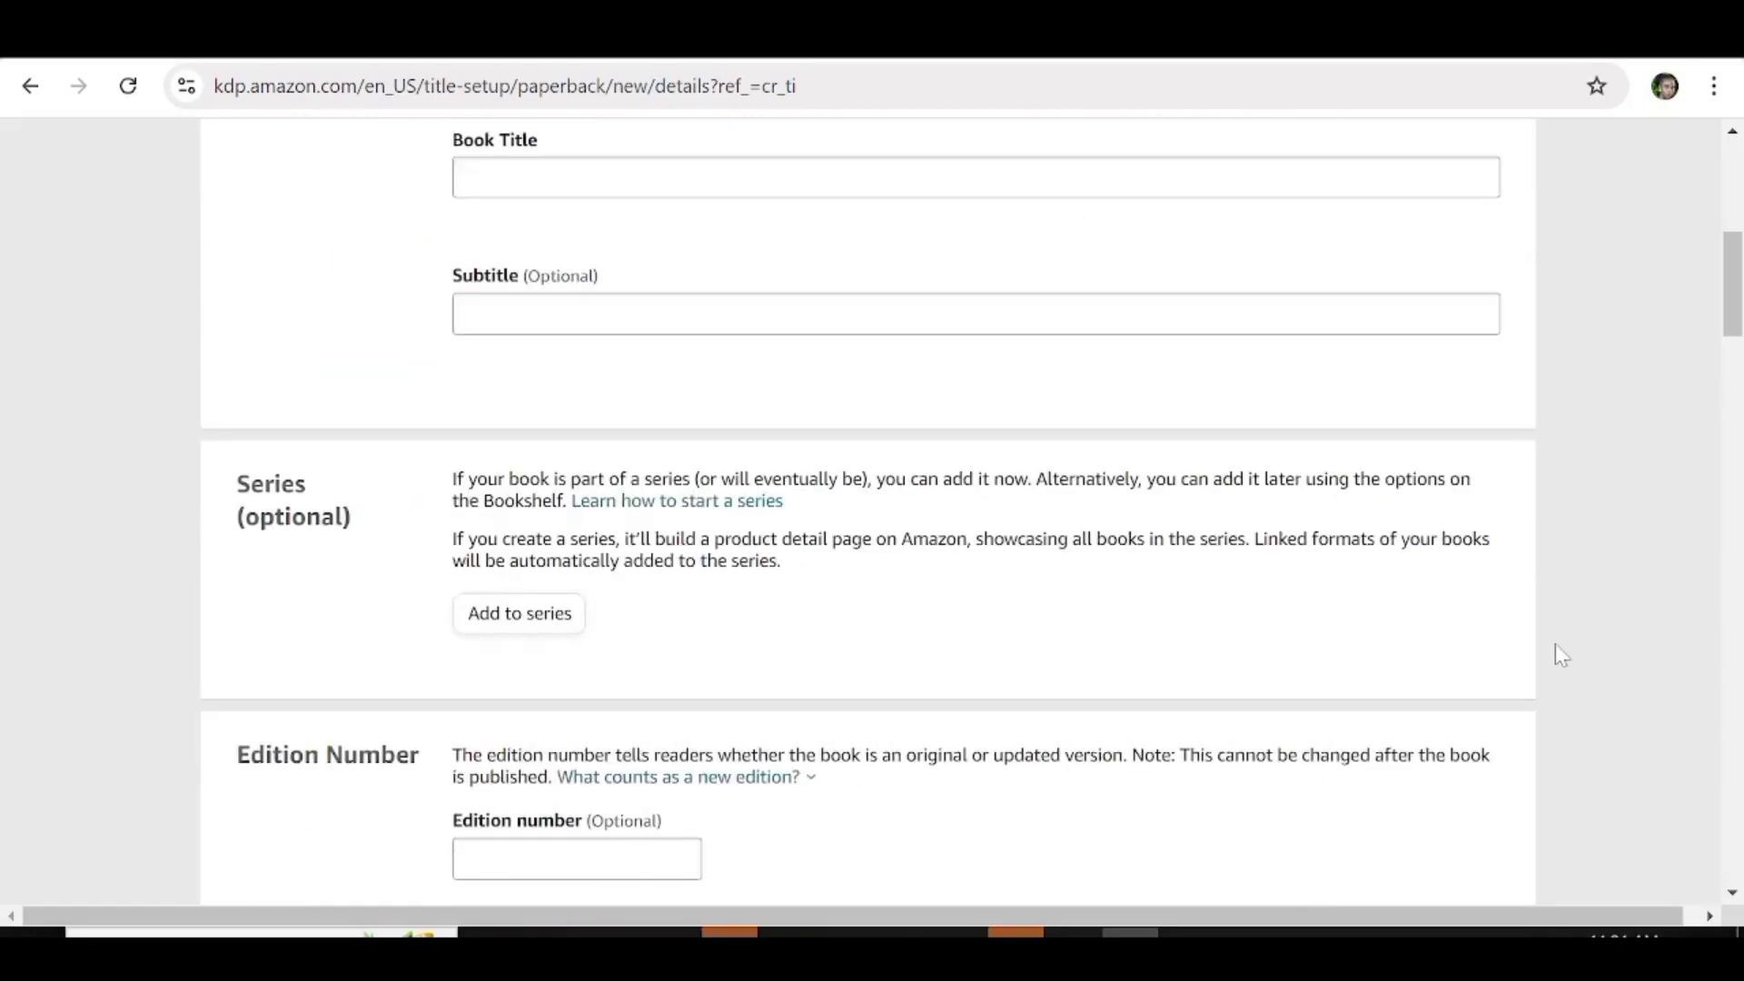